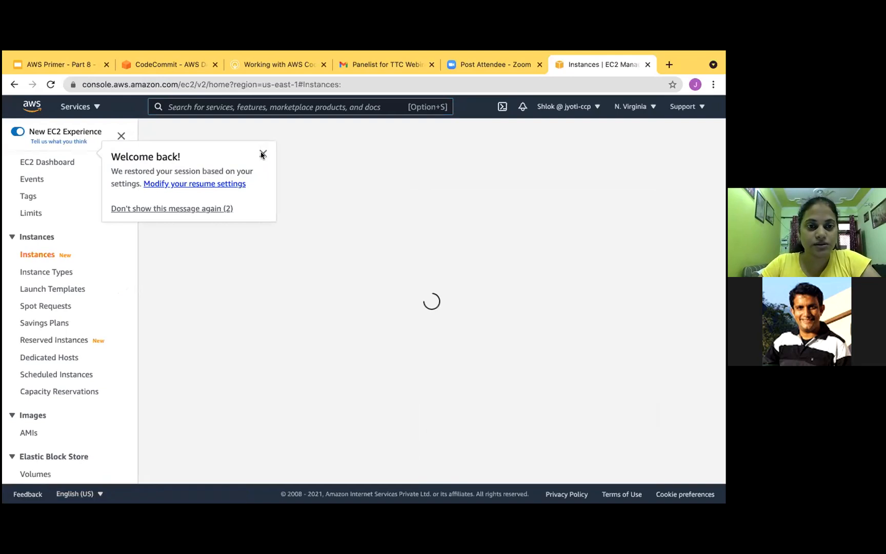
- Start launching an EC2 instance, limit the images to free tier only and try to select Amazon Linux 2 AMI, 64-bit (x86)
click(263, 153)
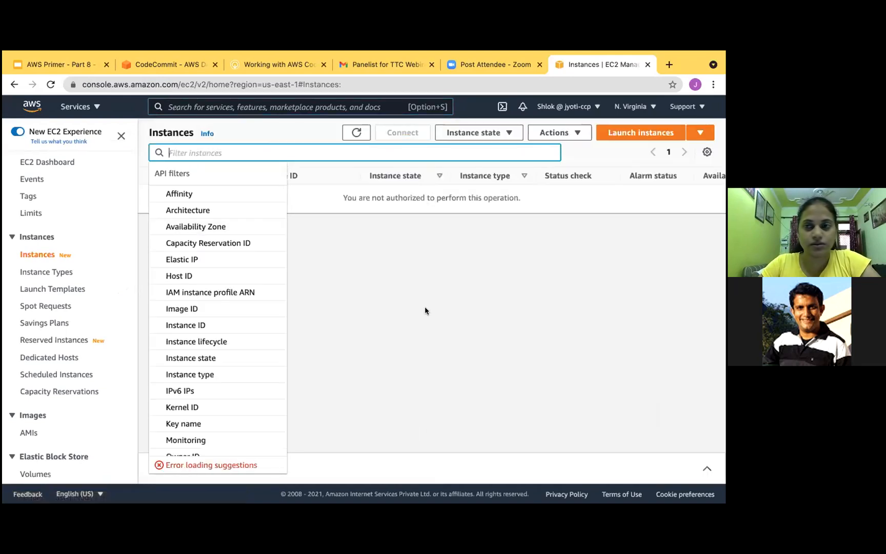
click(655, 132)
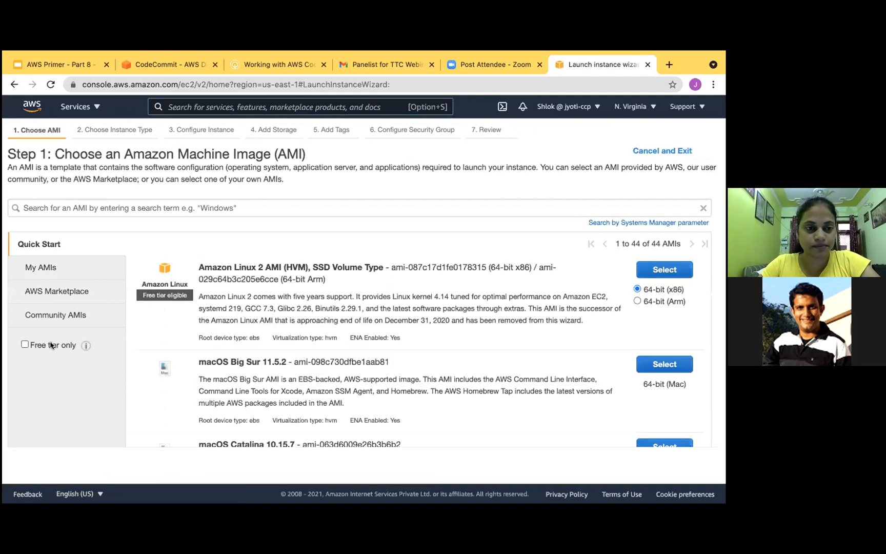
click(52, 345)
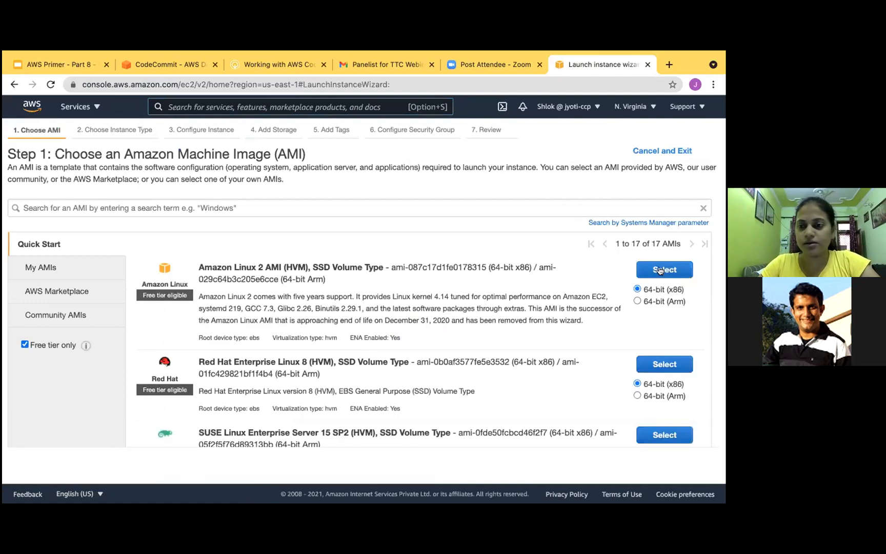
click(661, 270)
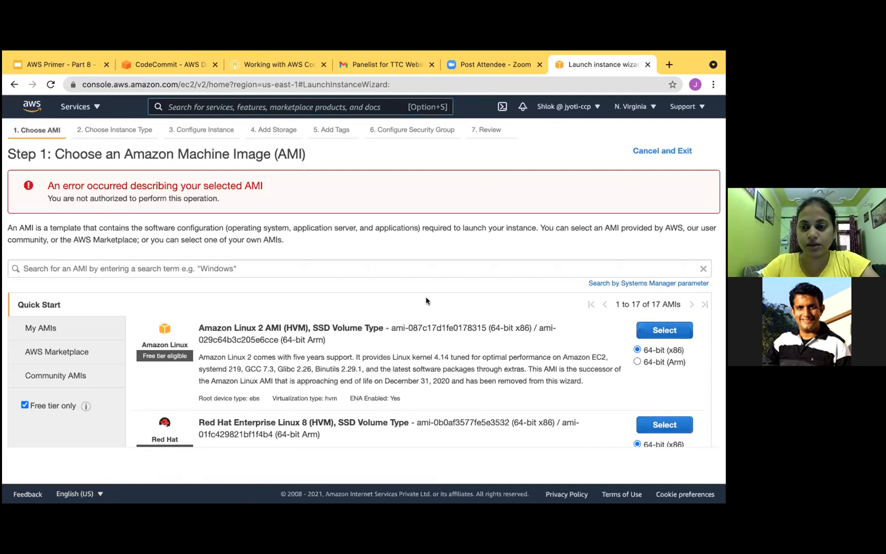
- Review the free-tier machine images, including the Amazon Linux 2 description, and try to select Amazon Linux 2 AMI again
scroll(426, 301, down, 1)
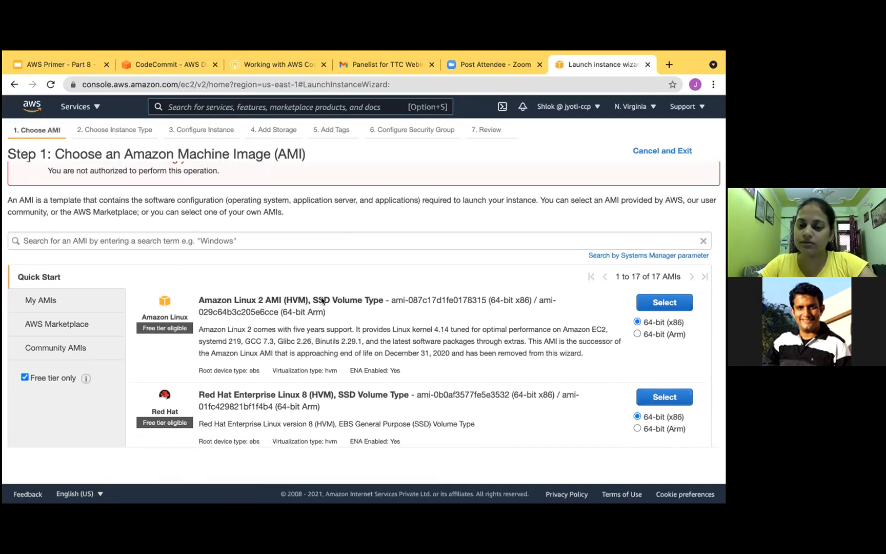
scroll(357, 328, down, 2)
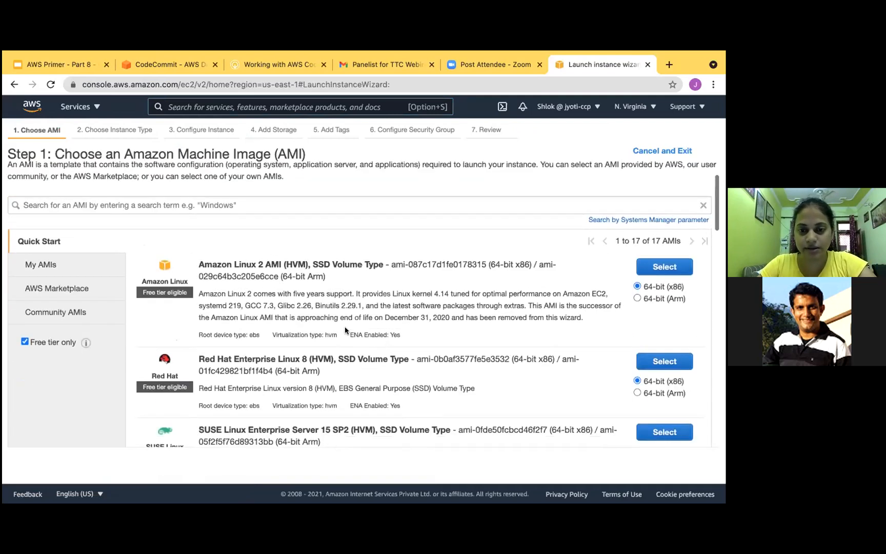
drag(585, 318, 204, 288)
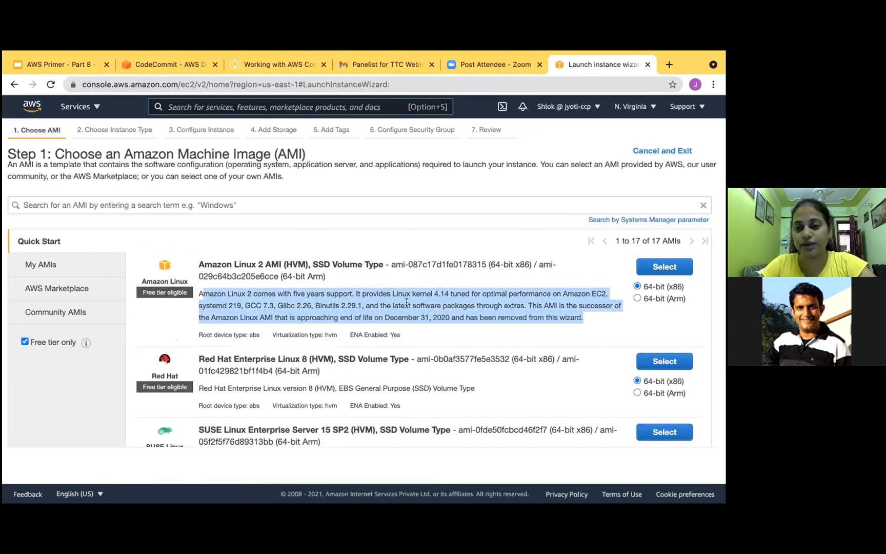
scroll(407, 303, down, 10)
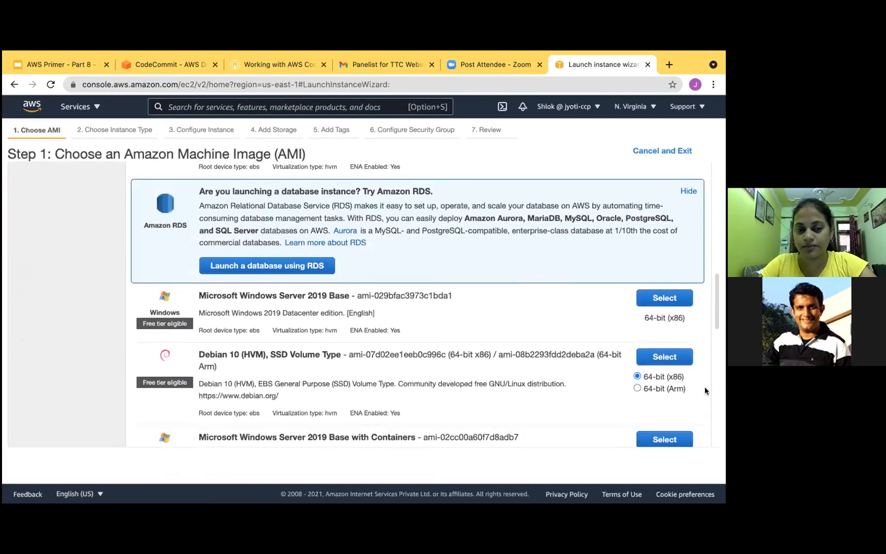
scroll(629, 410, down, 10)
scroll(628, 405, up, 4)
scroll(630, 407, up, 10)
click(660, 330)
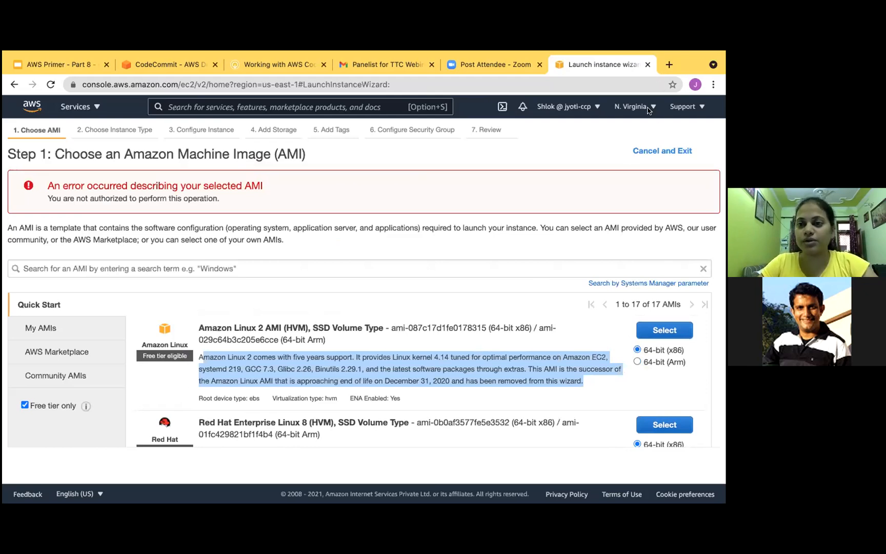
- Sign out of the current IAM user and go back to the console's sign-in form
click(595, 107)
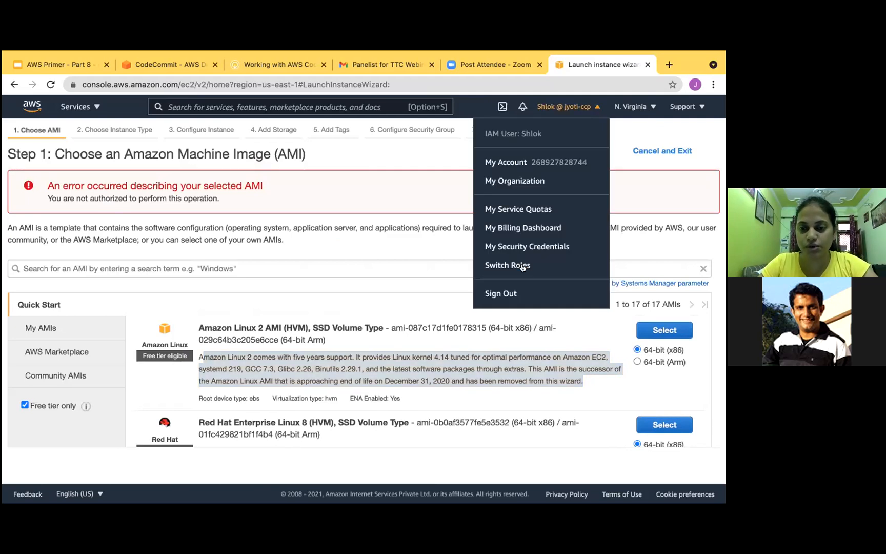
click(510, 292)
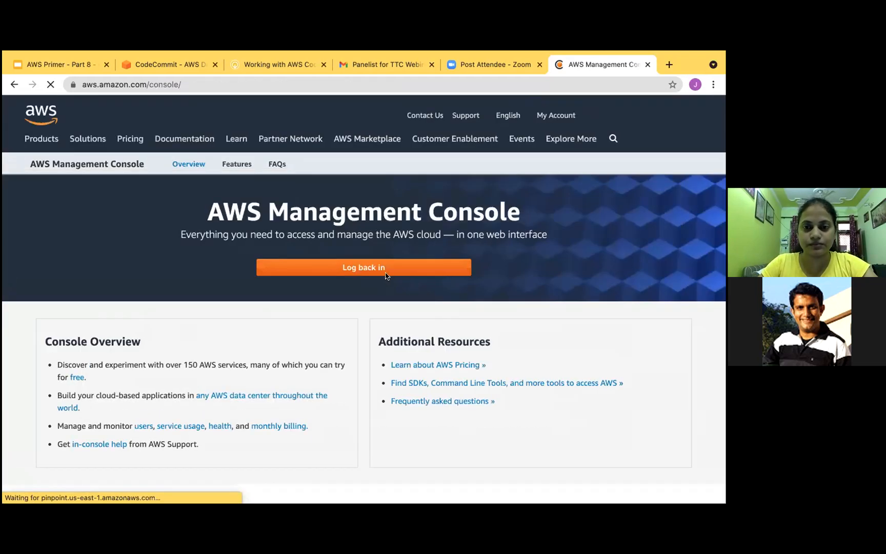
click(383, 269)
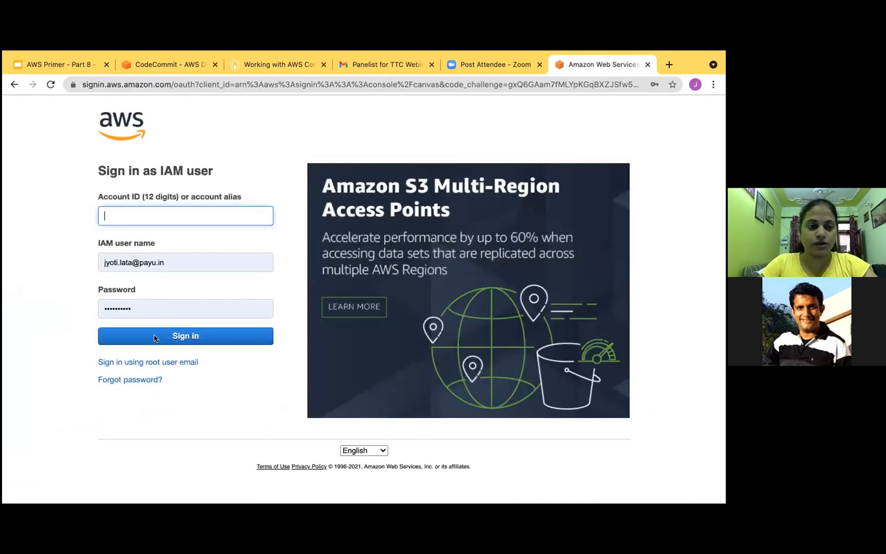
- Try to sign in as an IAM user with the account alias and the prefilled user name and password
click(153, 341)
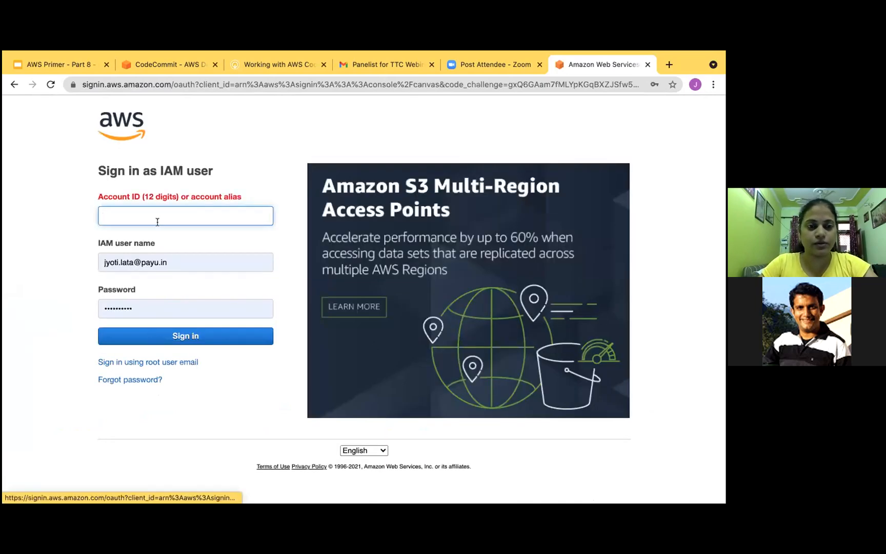
text(j)
click(134, 244)
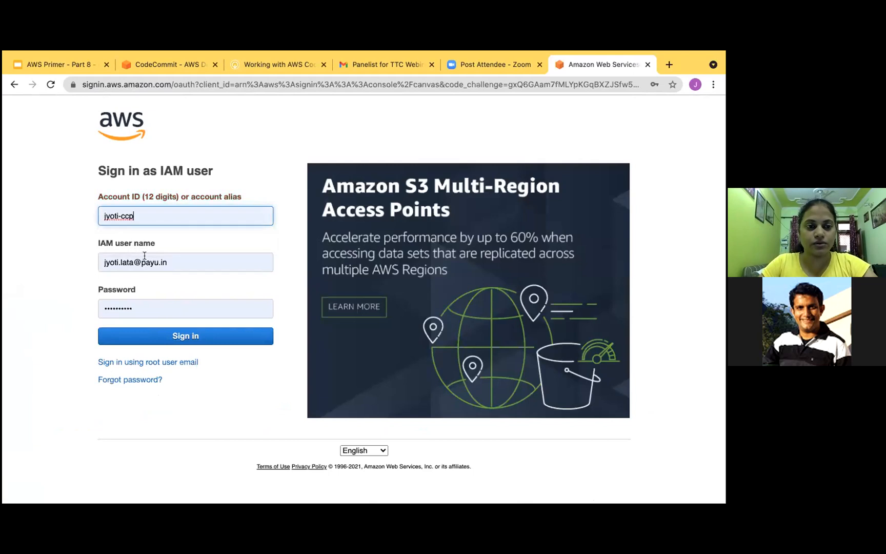
click(185, 336)
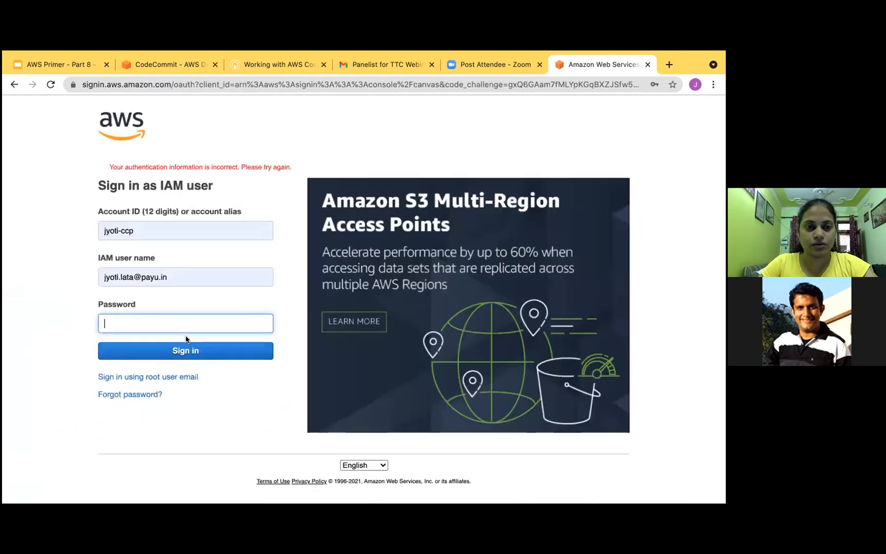
- Search the web for "aws management console" and open the console sign-in page from the AWS Management Console result
click(202, 85)
text(aws)
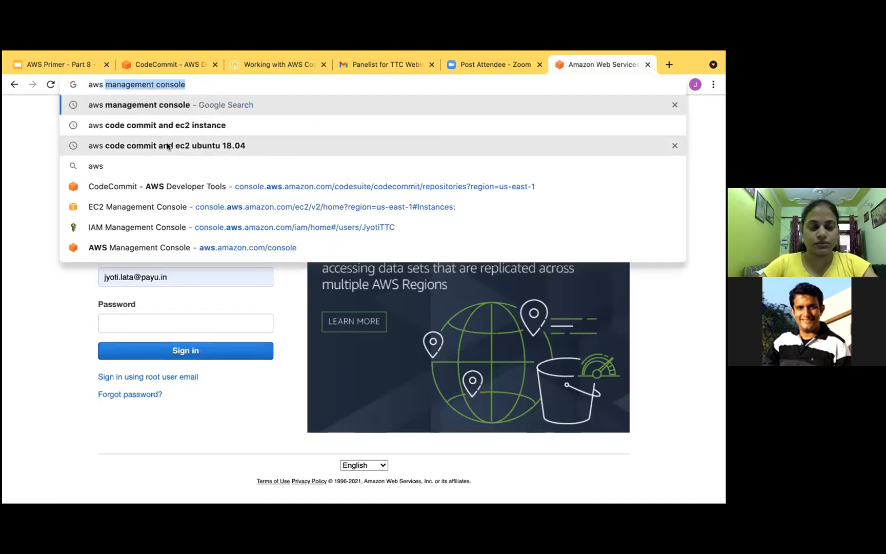
text( management)
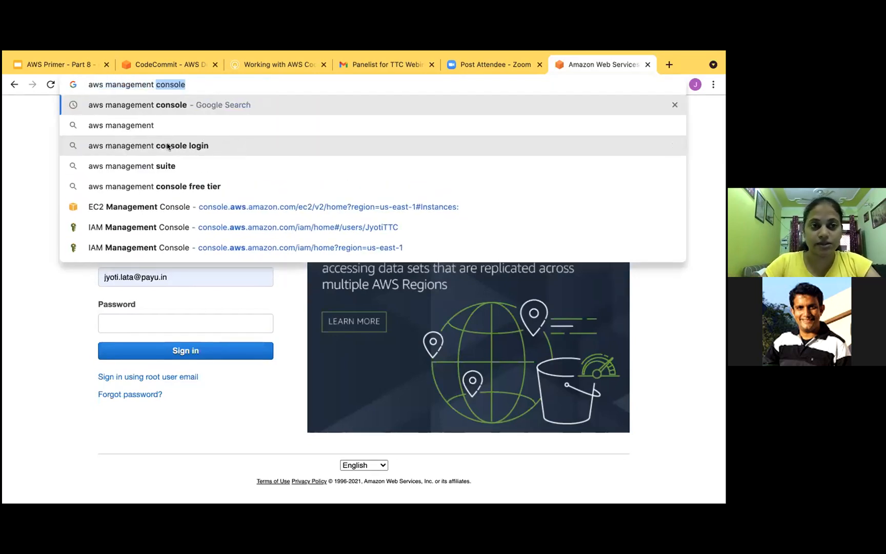
text( console)
key(Return)
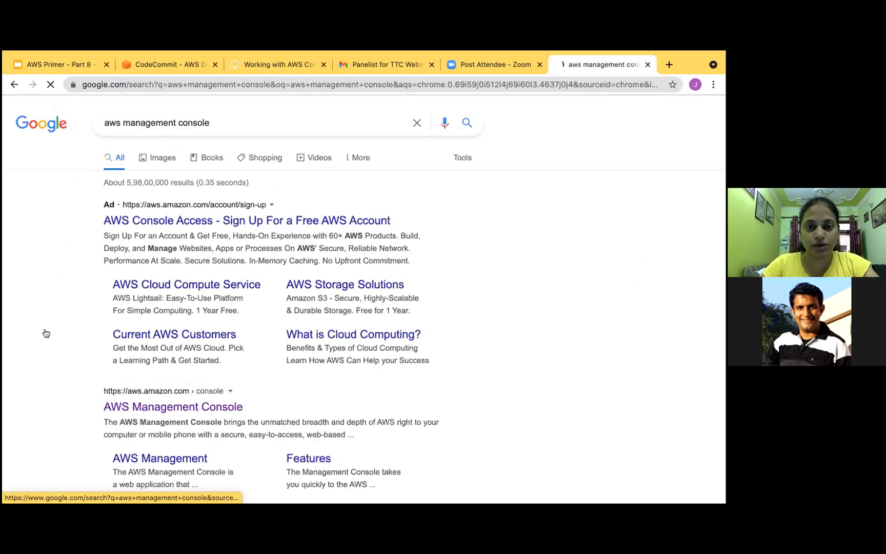
click(171, 409)
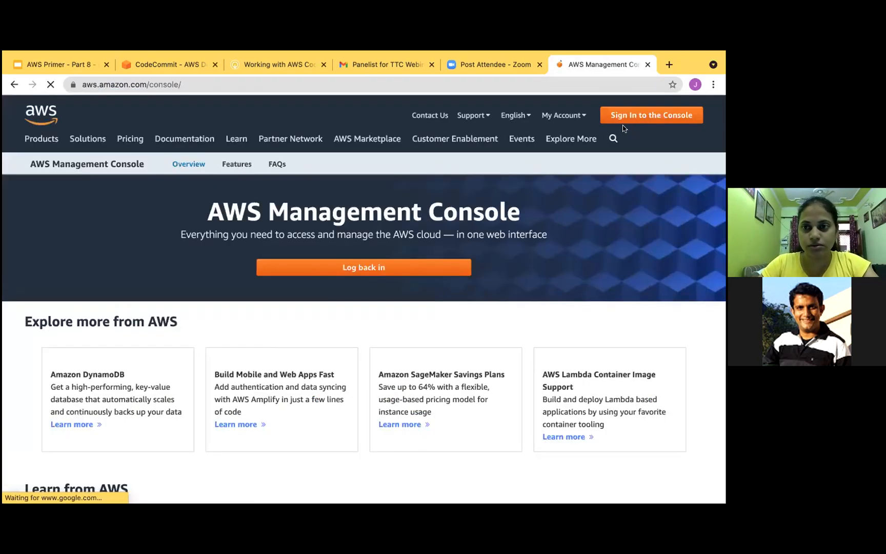
click(661, 114)
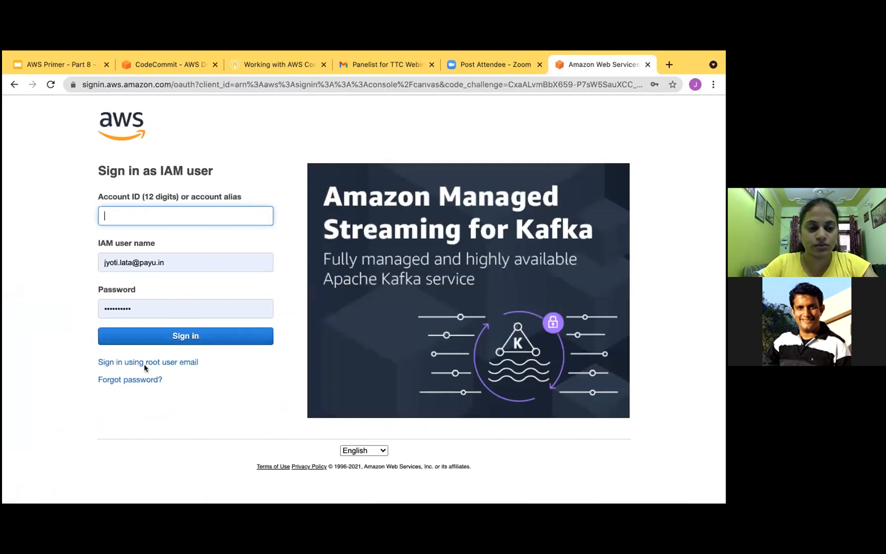
- Try to sign in with the IAM user's e-mail address copied into the account ID field
click(172, 218)
triple_click(143, 259)
key(ctrl+c)
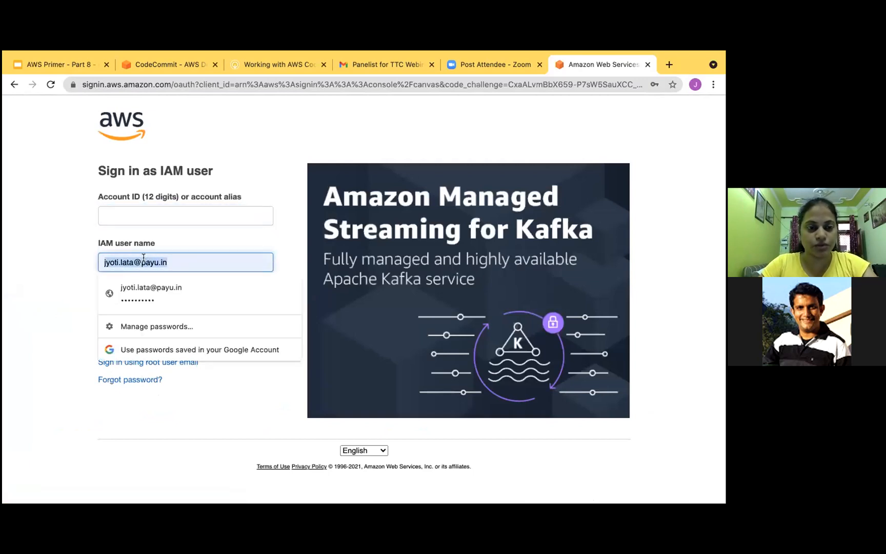
click(146, 215)
key(ctrl+v)
click(161, 331)
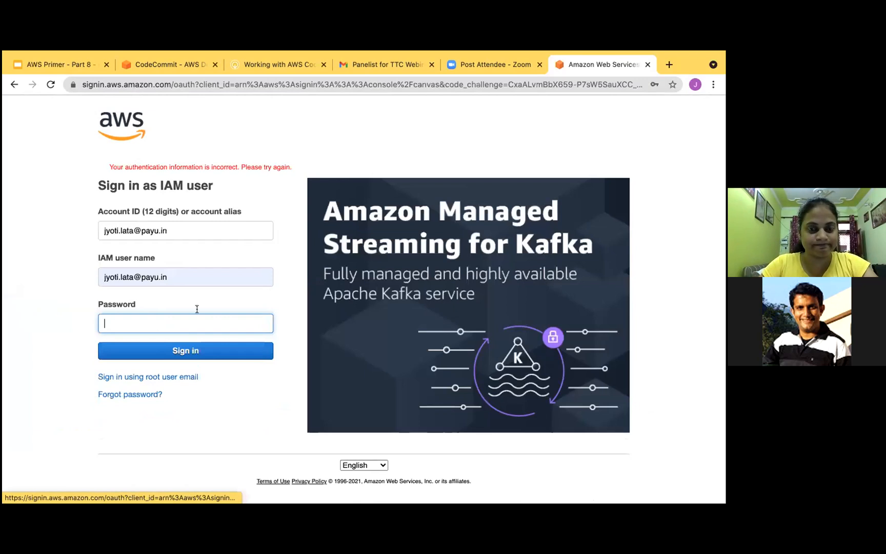
- Close the failed sign-in page and reopen the IAM sign-in form through a web search for "aws management console"
click(648, 64)
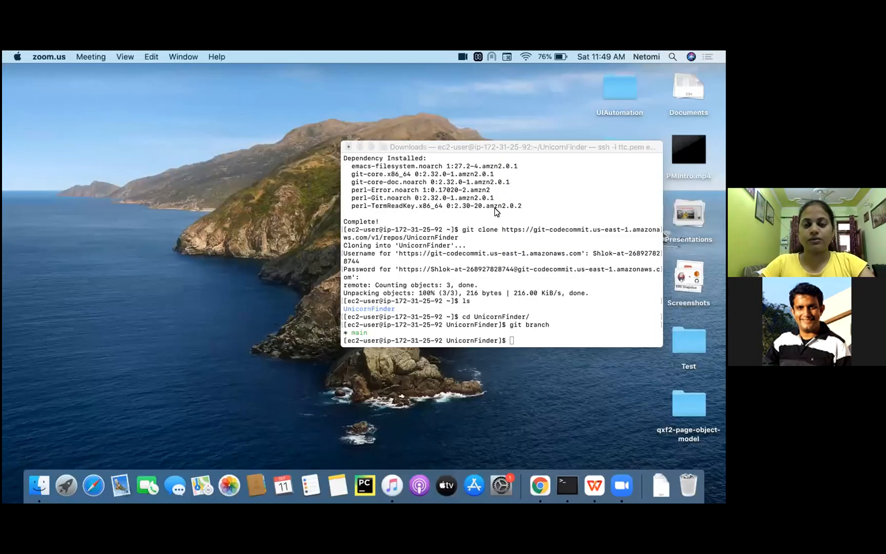
key(ctrl+Right)
click(637, 78)
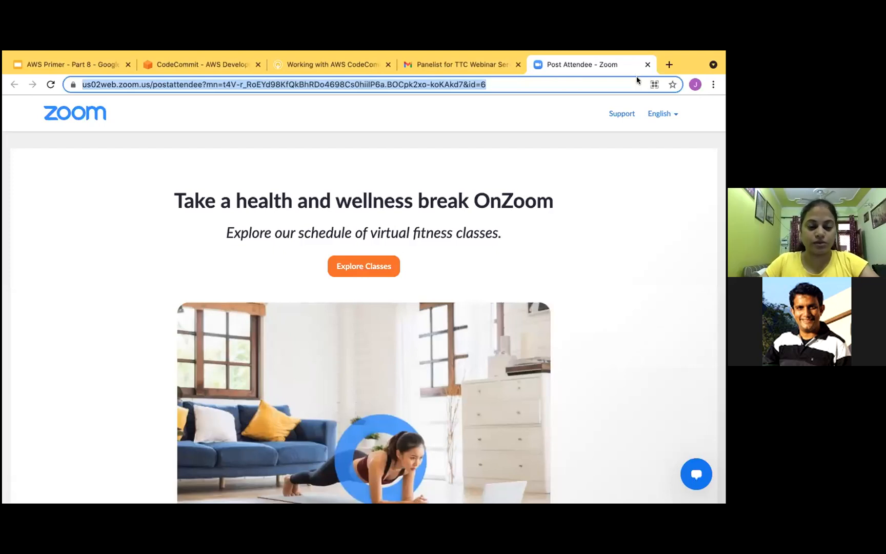
text(aws)
key(Return)
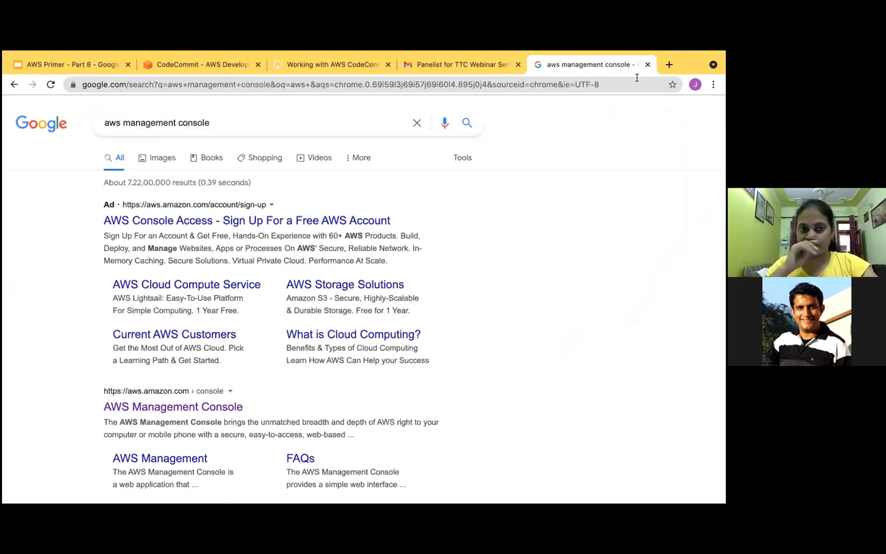
click(180, 407)
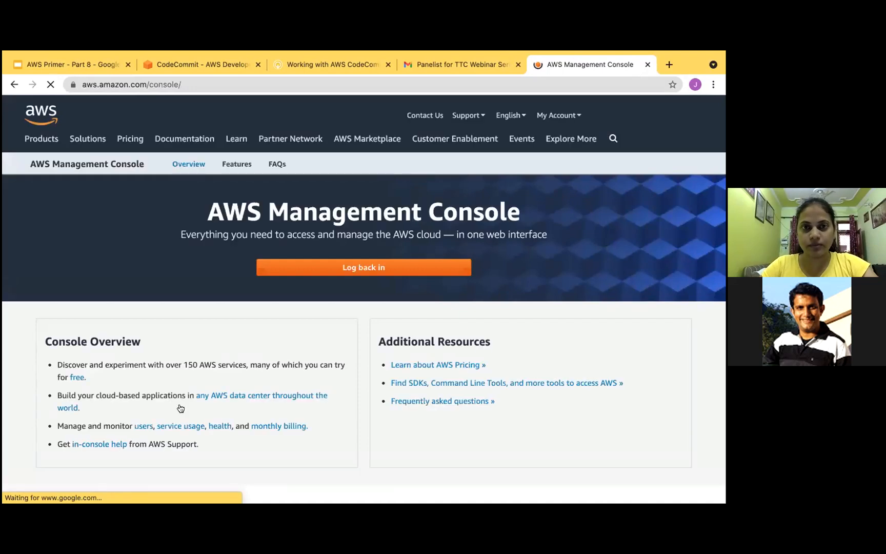
click(337, 270)
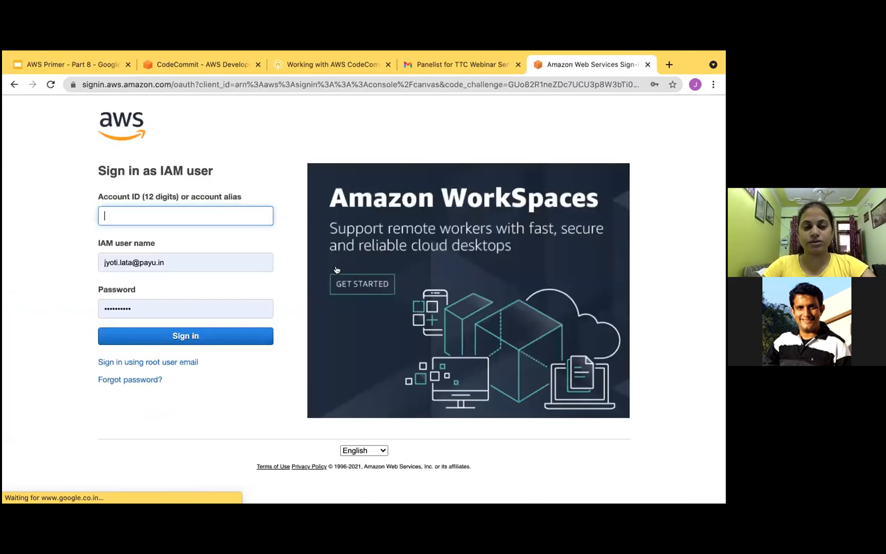
- Fill in the account alias on the IAM user sign-in form
click(152, 261)
click(155, 214)
click(134, 240)
click(163, 86)
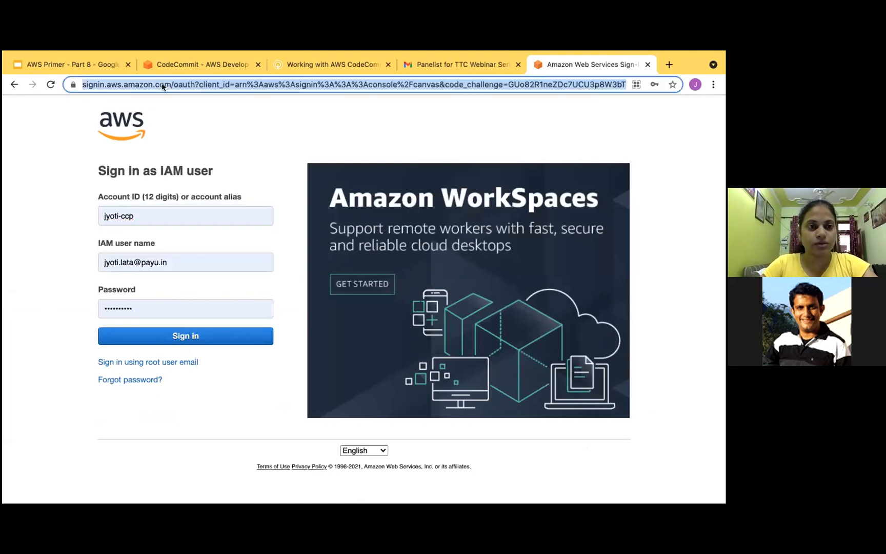
text(aws)
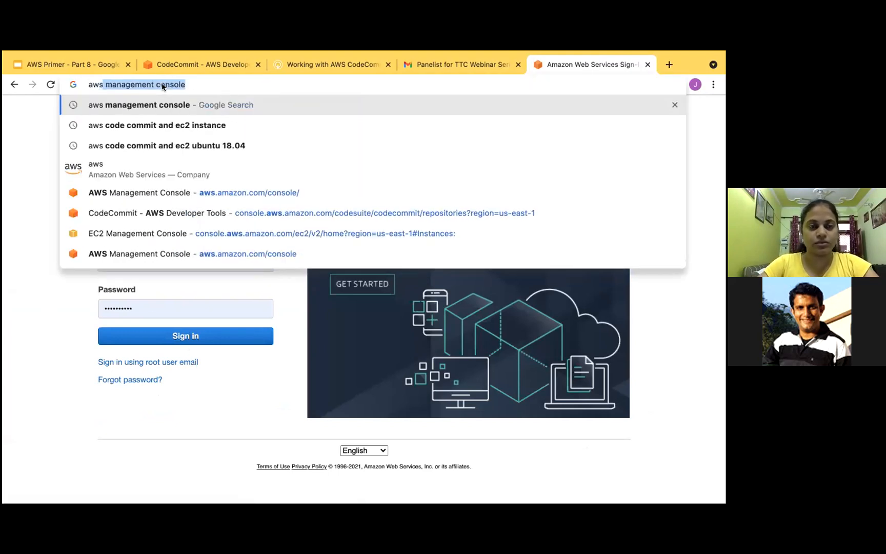
- Open a new incognito browser window from the desktop
key(ctrl+Left)
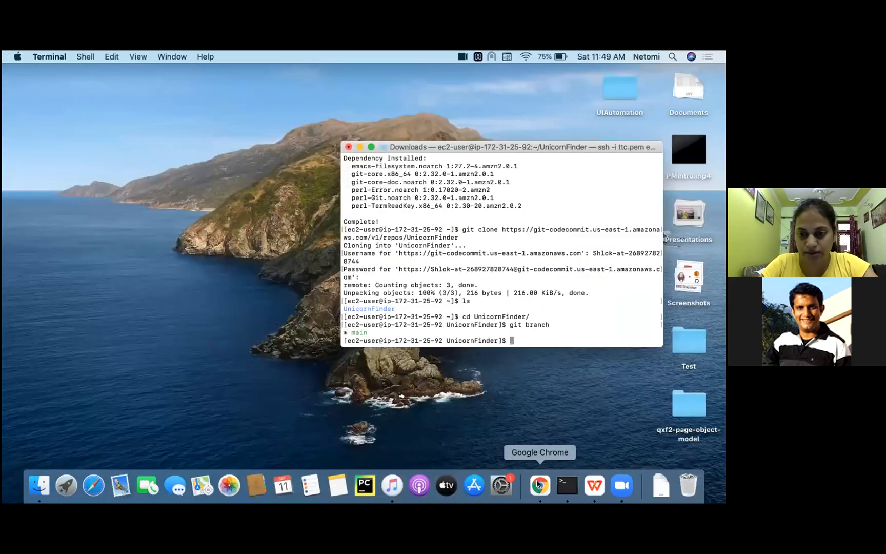
right_click(537, 484)
click(588, 393)
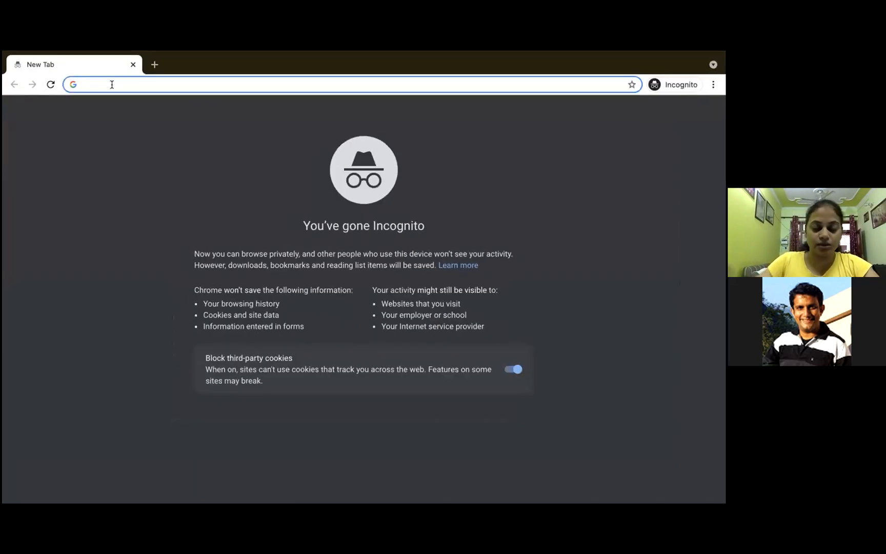
- Search the web for "aws management console" and open the console sign-in page through the AWS Management Console result
text(aws)
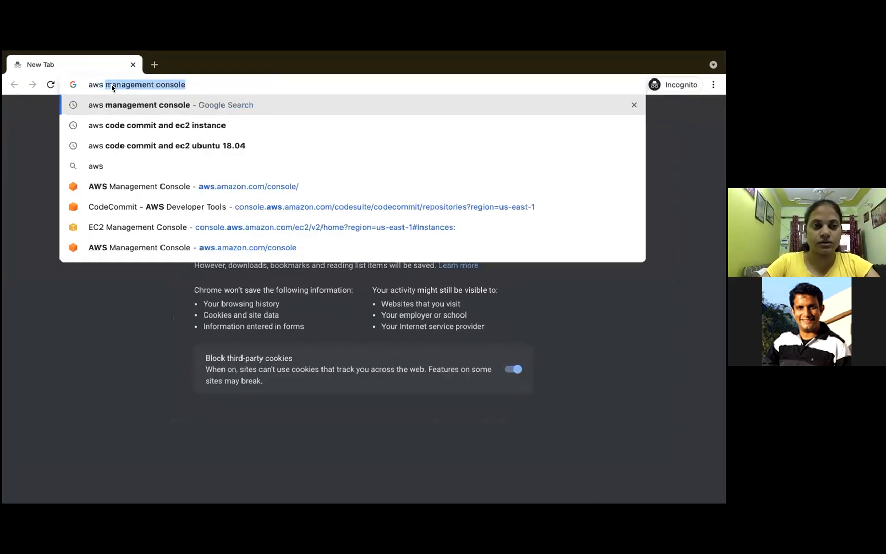
key(Return)
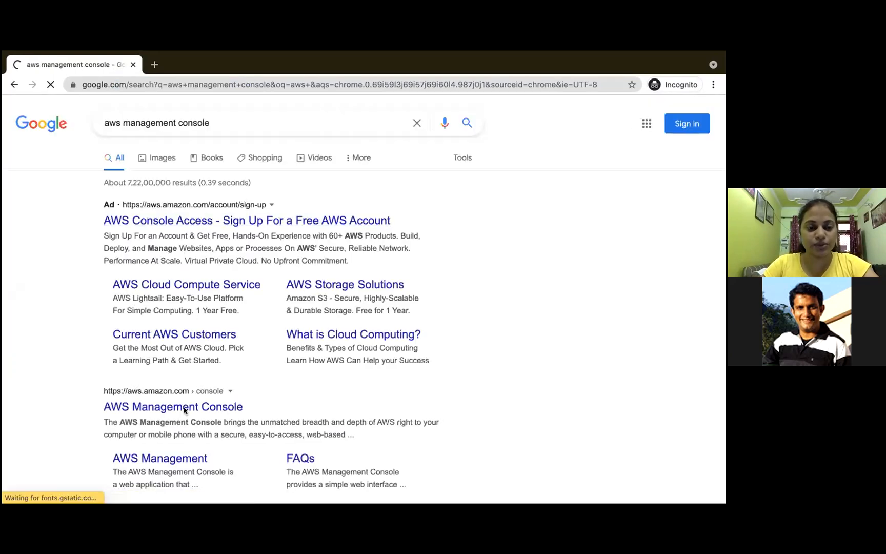
click(182, 406)
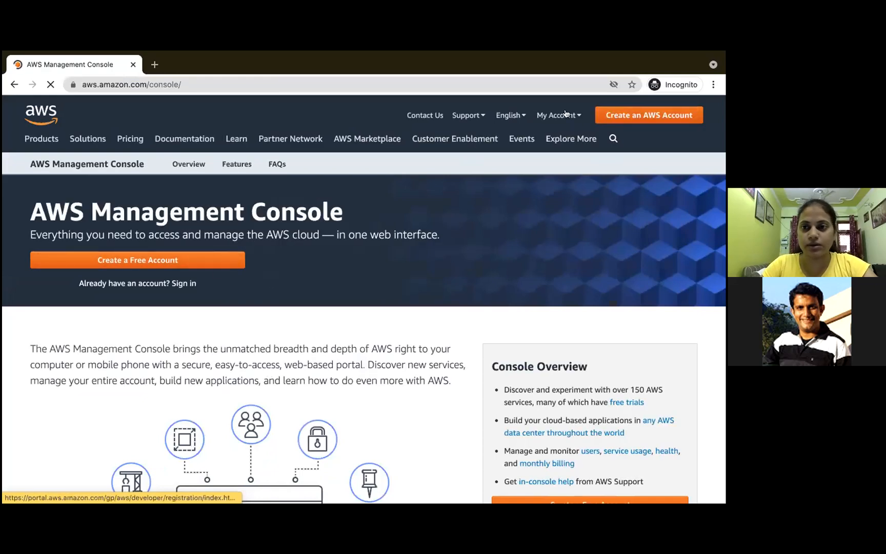
mouse_move(568, 118)
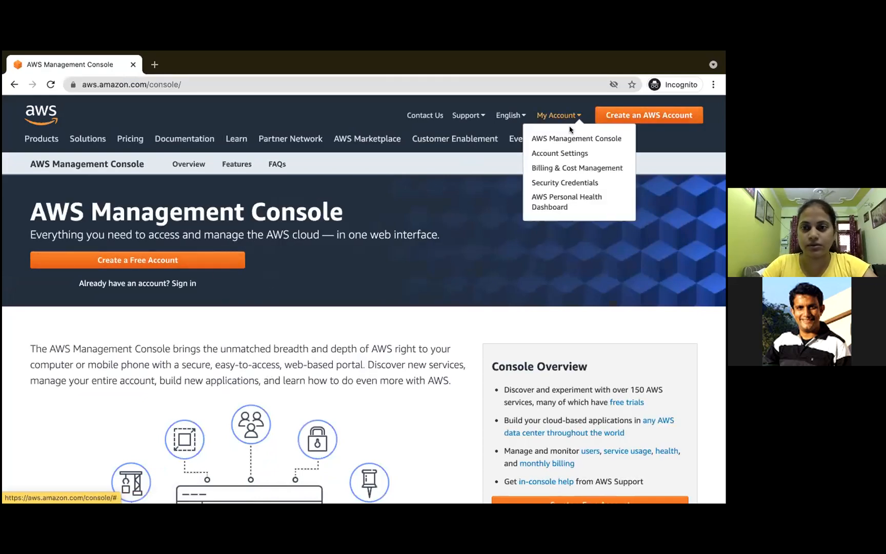
click(573, 136)
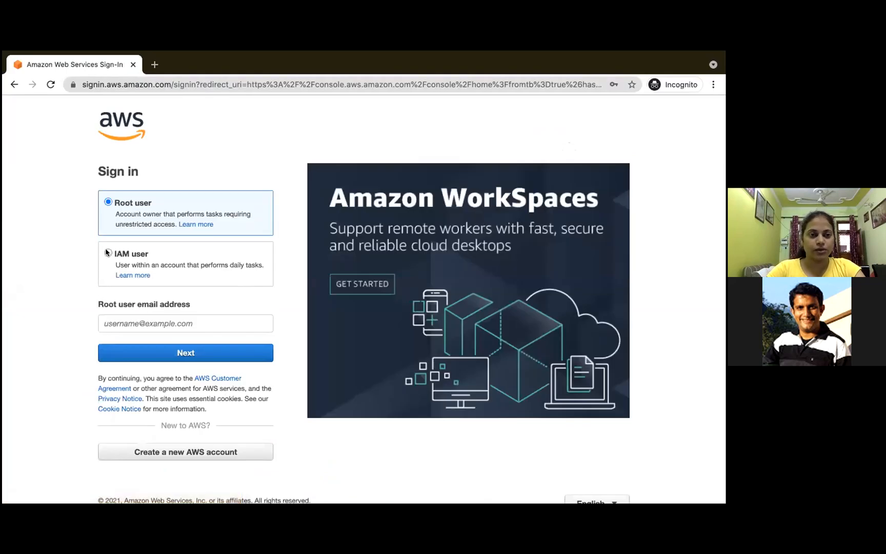
- Choose IAM user sign-in and submit the account's e-mail address in the account ID field
click(106, 252)
click(132, 323)
click(136, 347)
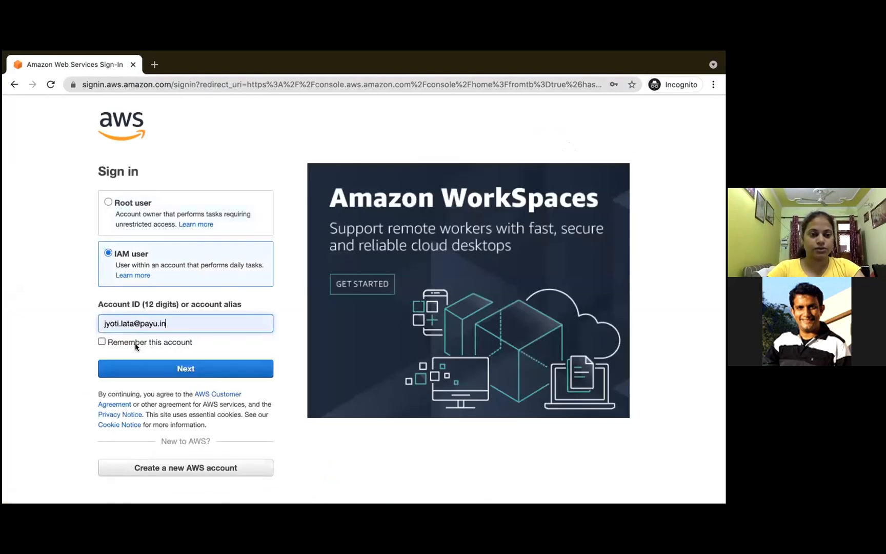
click(135, 363)
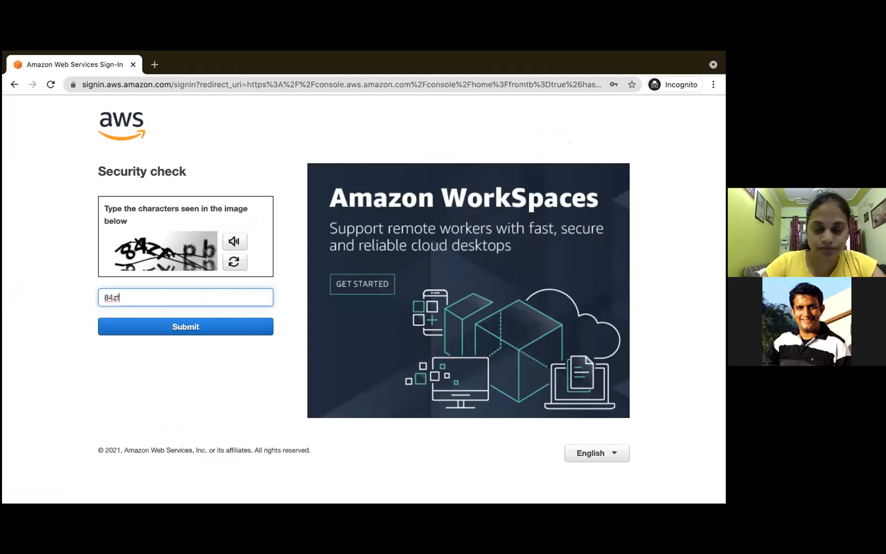
- Complete the image security check and sign in to the console with the account password
text(b)
click(214, 328)
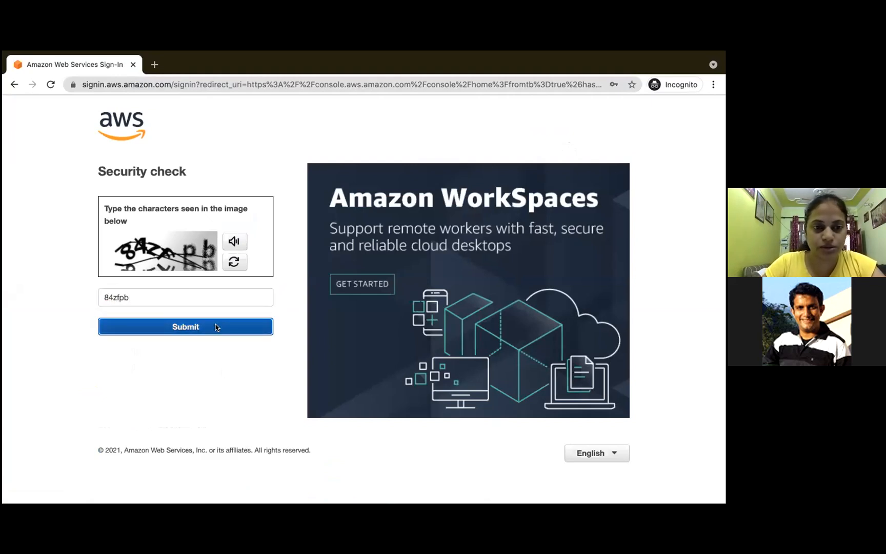
text(••)
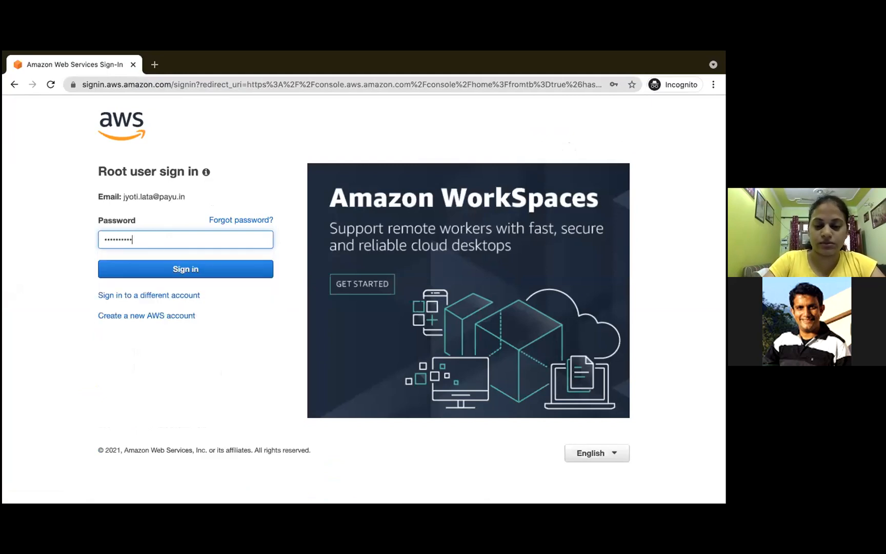
key(Return)
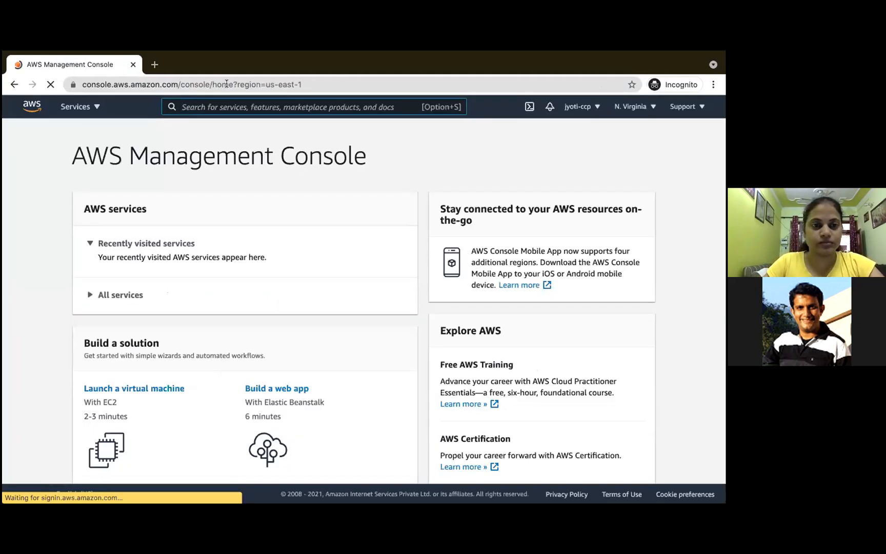
- Search for the ec2 service, open its dashboard and start the launch instance wizard
text(ec2)
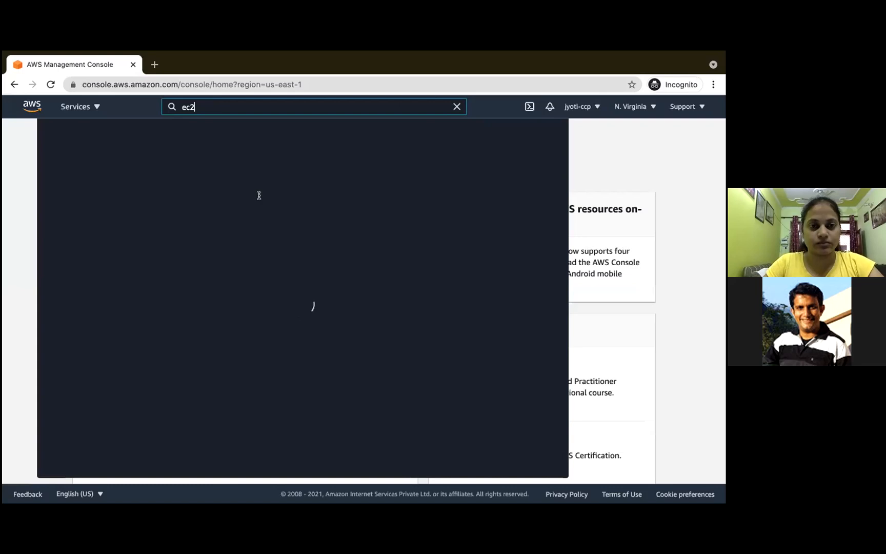
click(218, 192)
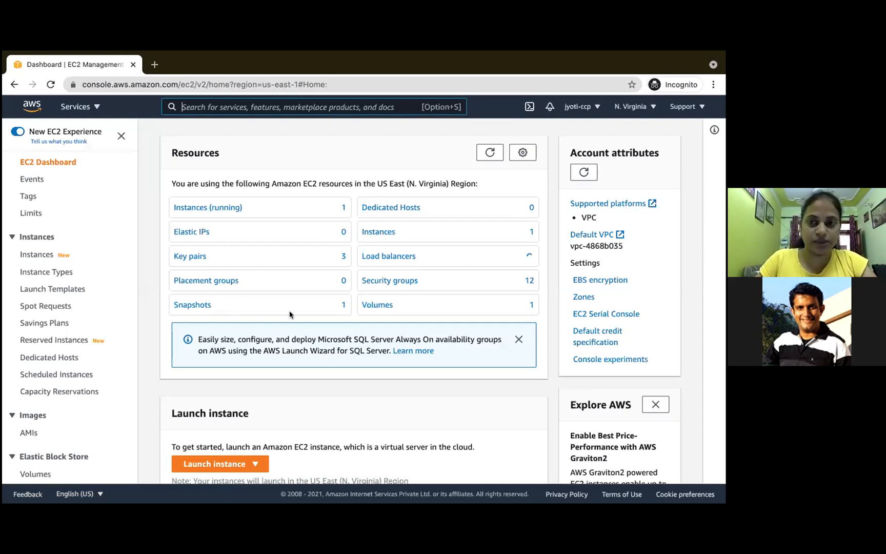
scroll(243, 398, down, 3)
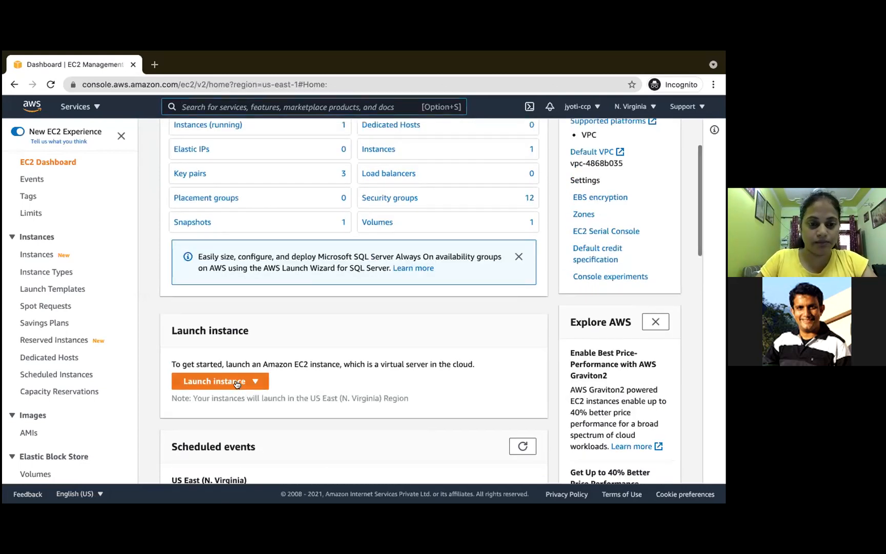
click(237, 384)
click(228, 396)
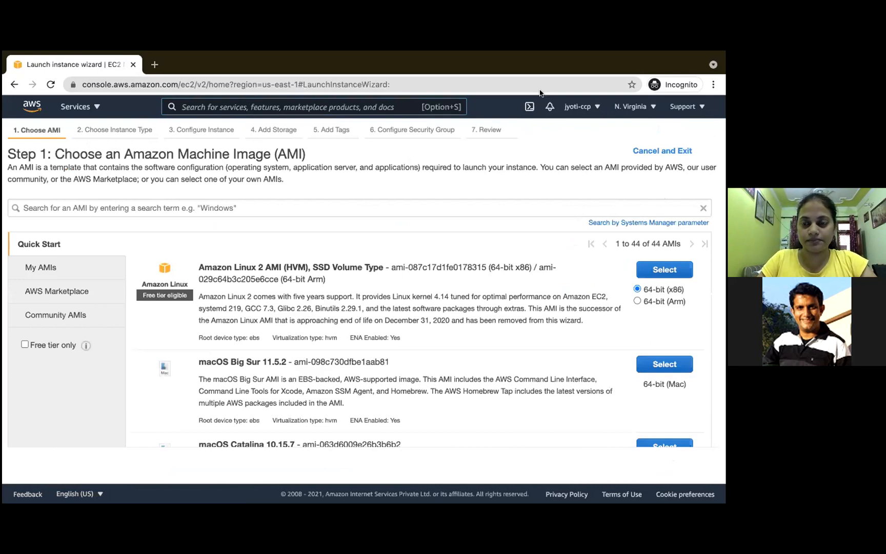
- Select the free-tier Amazon Linux 2 AMI (HVM), SSD Volume Type, 64-bit (x86), and advance to storage with the default instance type and details
click(44, 345)
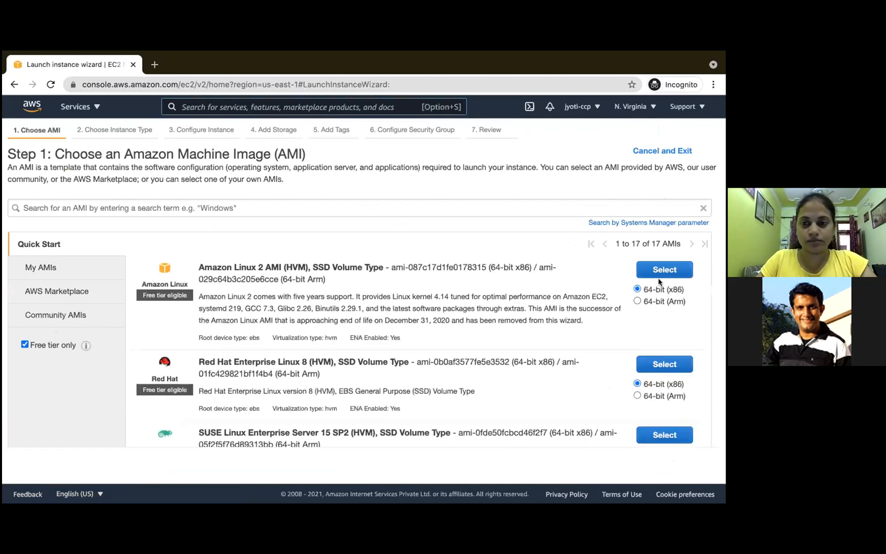
click(664, 270)
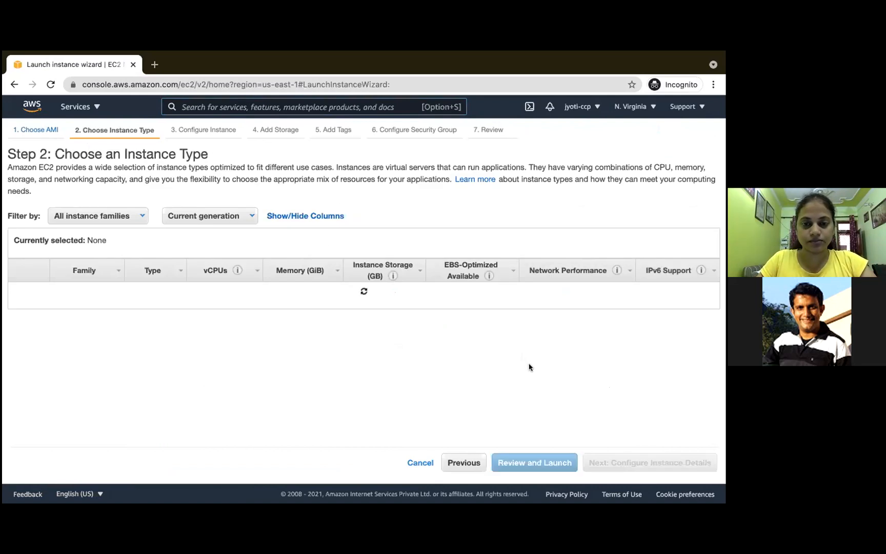
scroll(530, 367, down, 10)
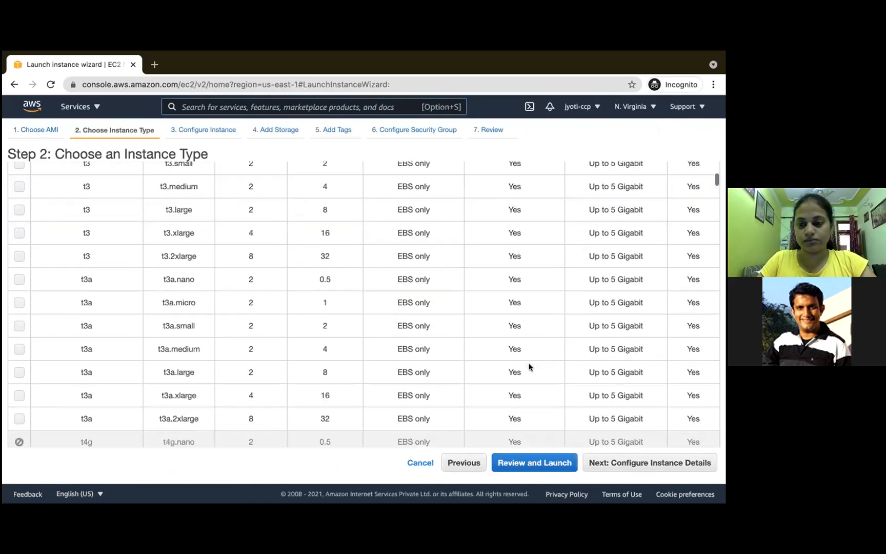
scroll(529, 367, down, 2)
click(644, 467)
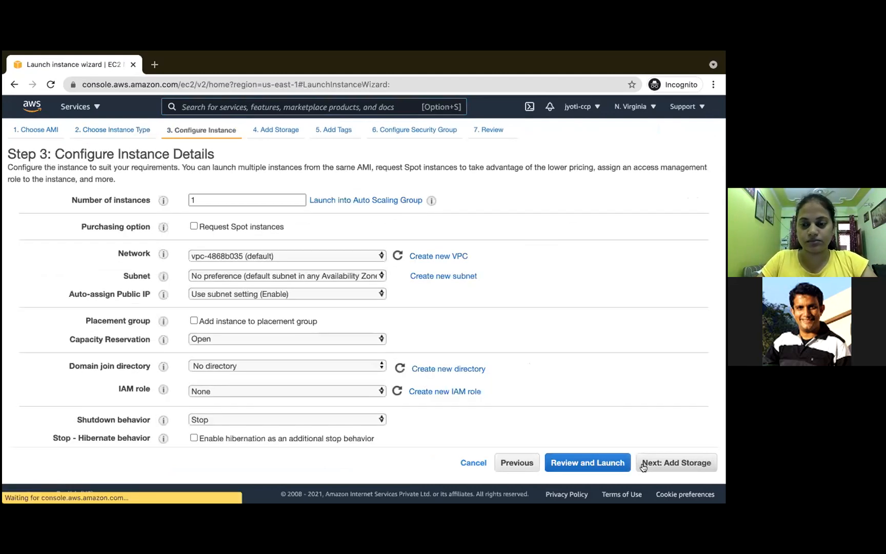
click(661, 464)
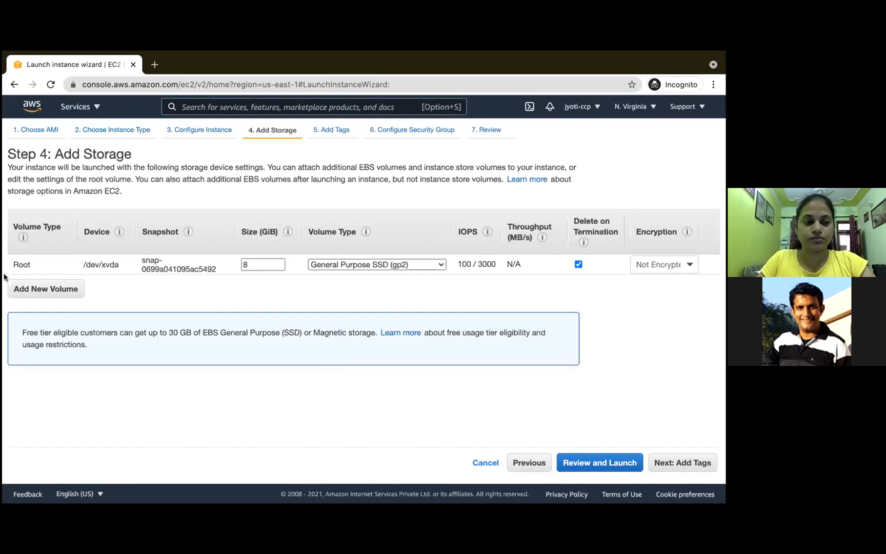
- Add a new EBS volume below the root volume and turn off Delete on Termination for the root volume
double_click(15, 260)
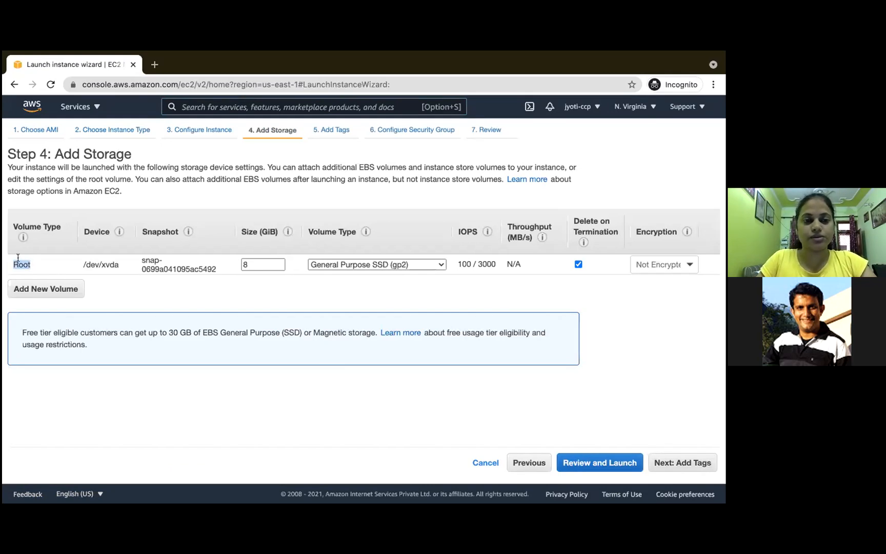
click(99, 260)
triple_click(99, 260)
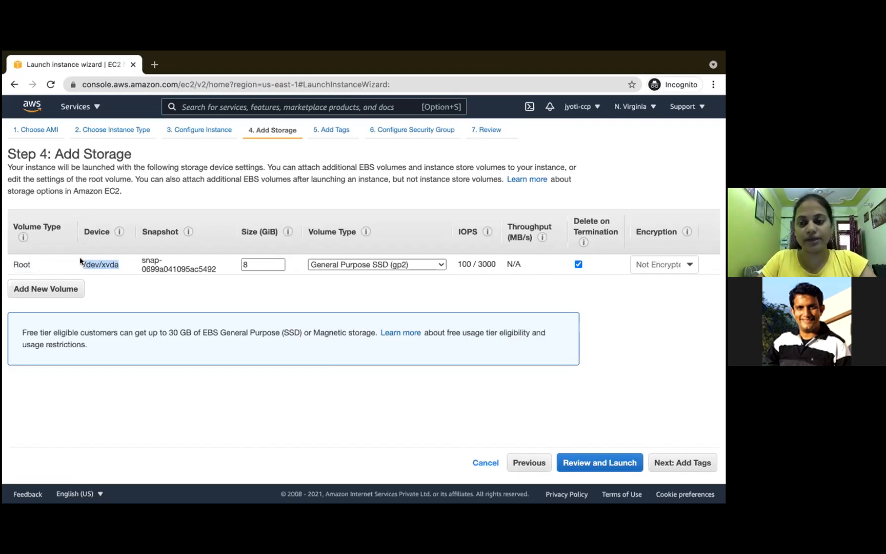
double_click(22, 263)
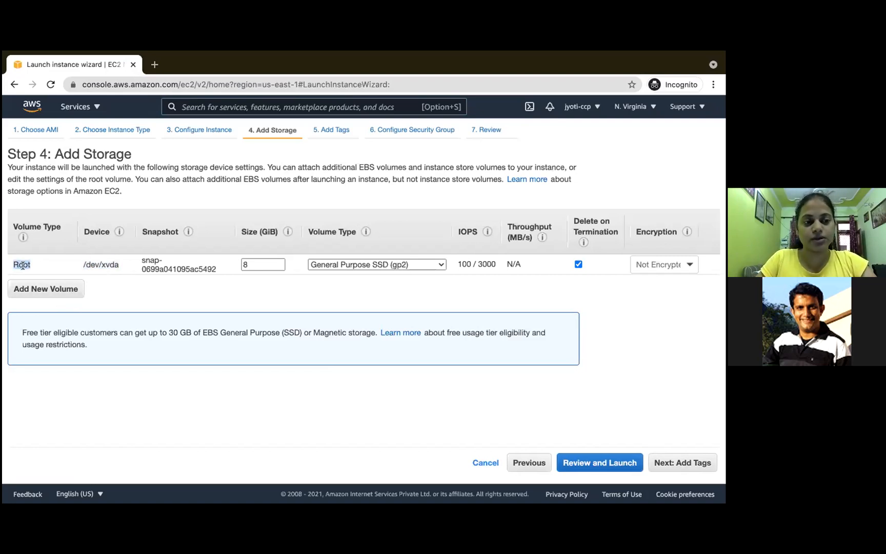
click(60, 292)
click(65, 286)
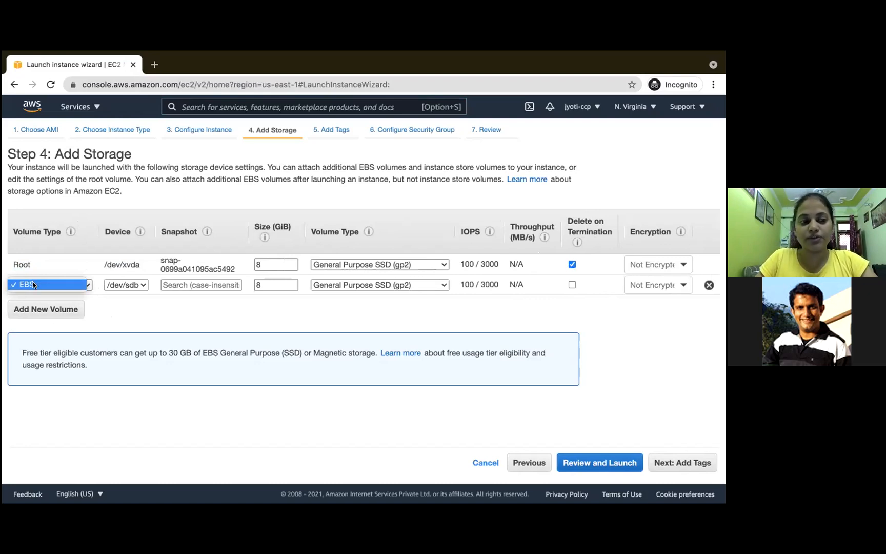
click(602, 311)
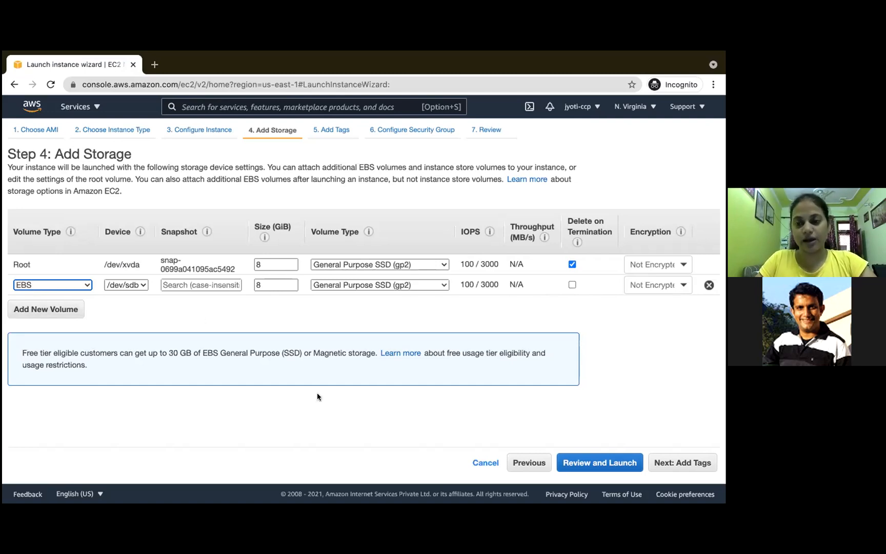
click(572, 264)
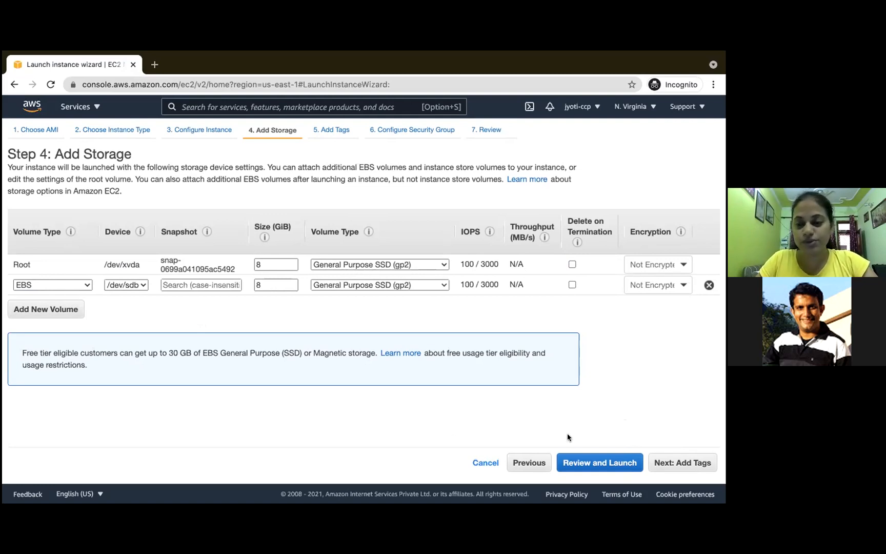
- Review the instance launch details and proceed to the key pair selection
click(605, 463)
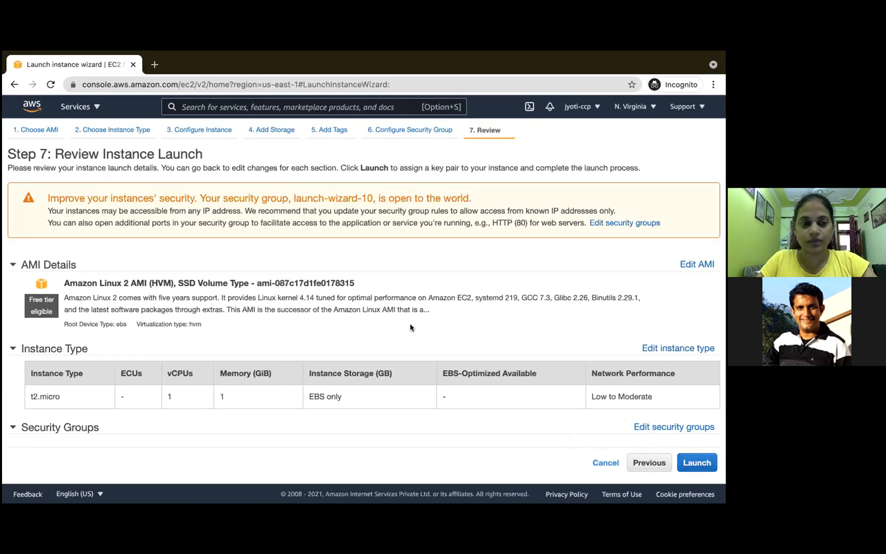
scroll(410, 327, down, 3)
click(696, 463)
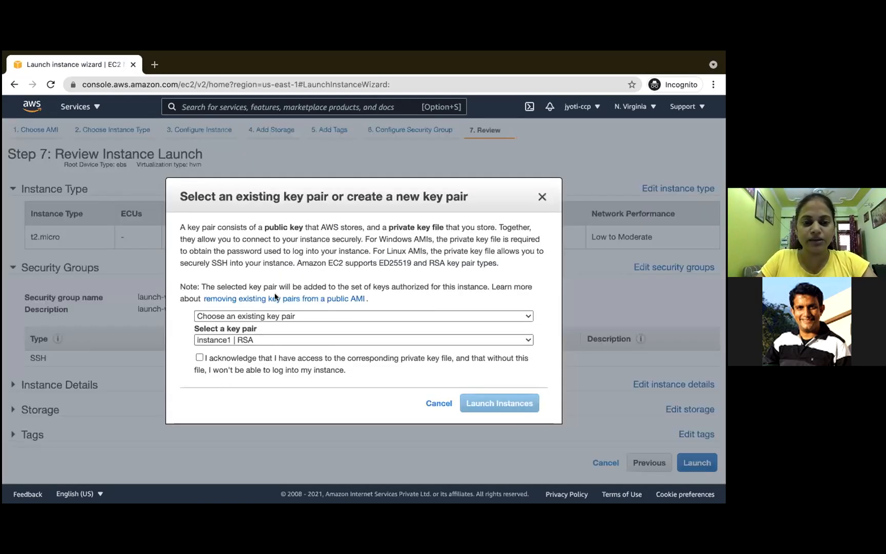
- Choose the existing key pair ttc | RSA, acknowledge access to its private key file and launch the instance
click(278, 315)
click(278, 315)
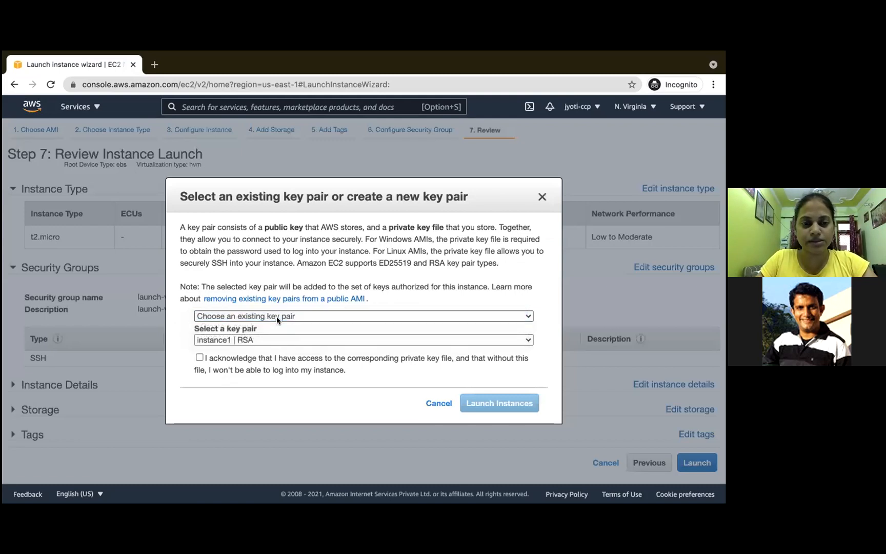
click(285, 339)
click(286, 339)
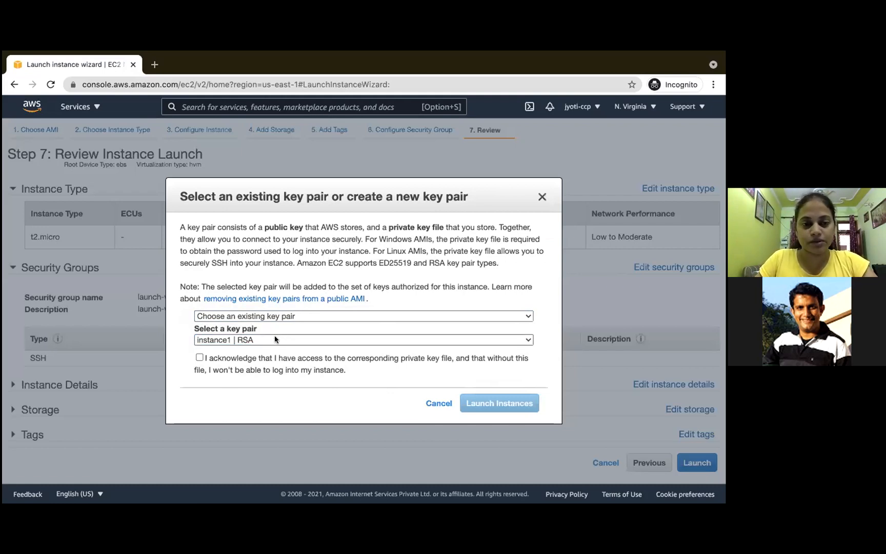
click(445, 340)
click(241, 361)
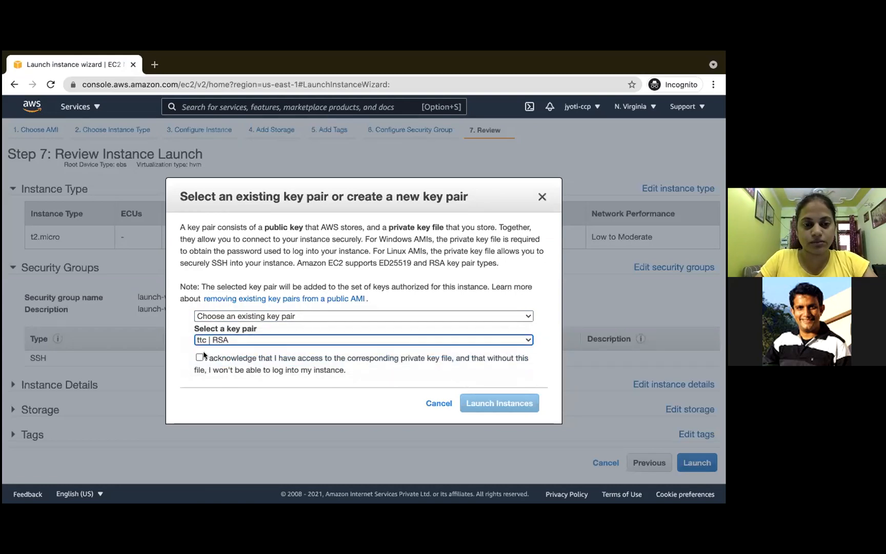
click(199, 357)
click(506, 397)
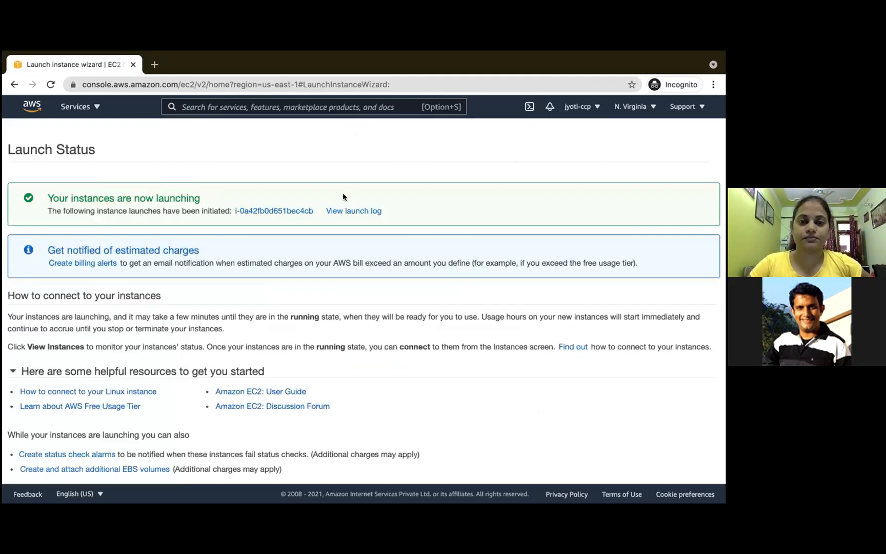
- Open the newly launched instance in the Instances list and remove the search filter to show all instances
click(249, 210)
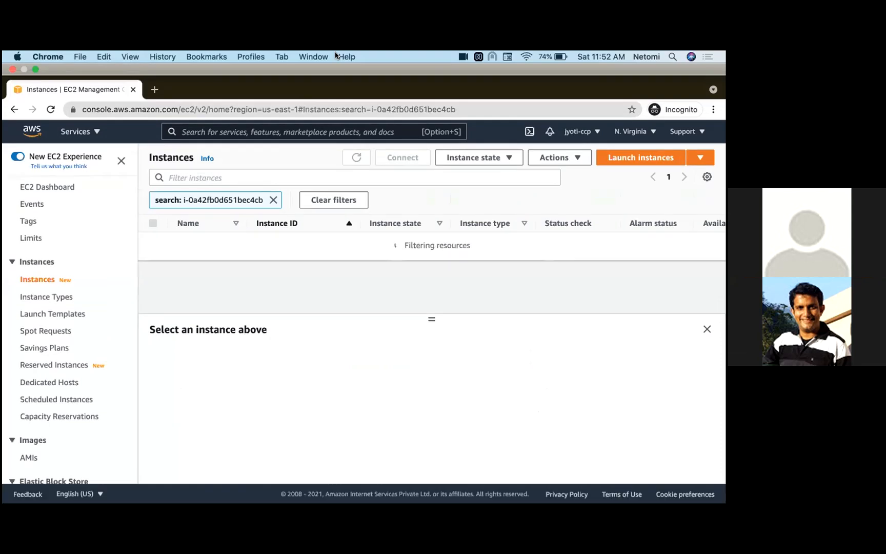
click(273, 175)
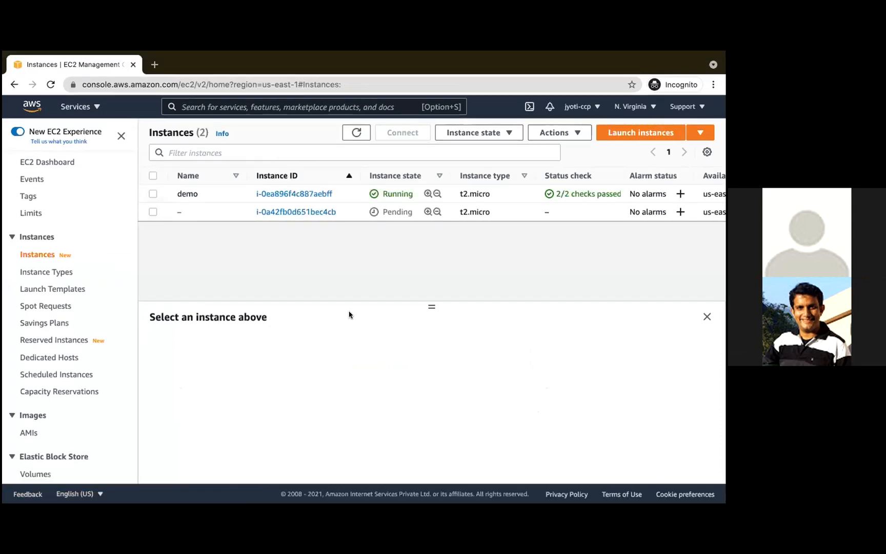
- Name the newly launched, still unnamed instance ttc and save the name
click(189, 212)
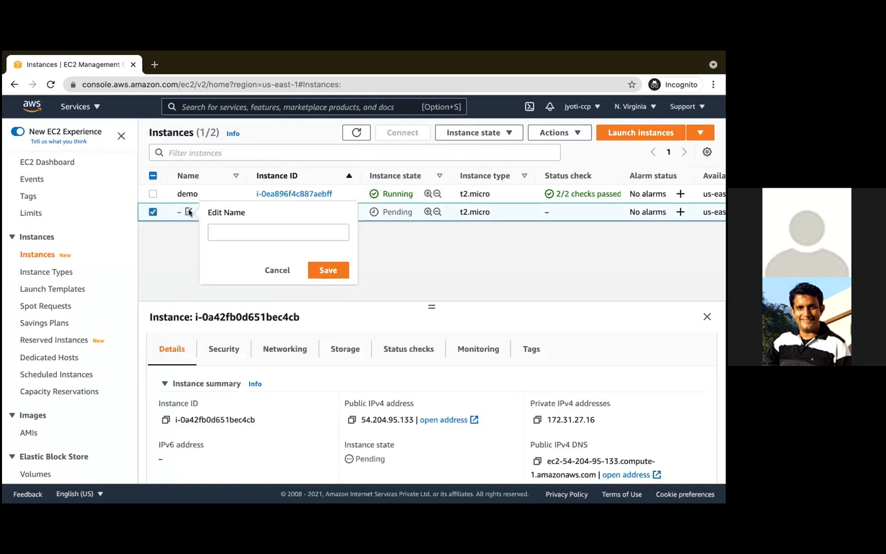
click(231, 232)
text(ttc)
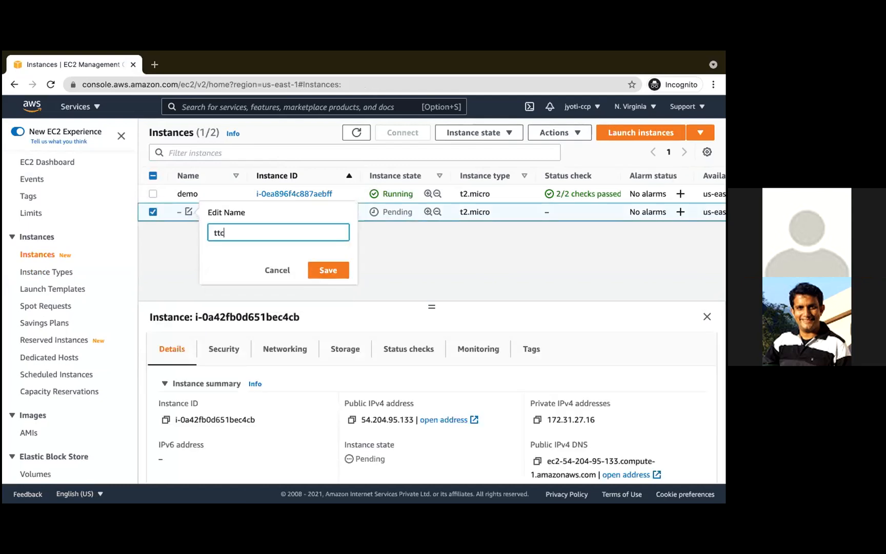
click(331, 272)
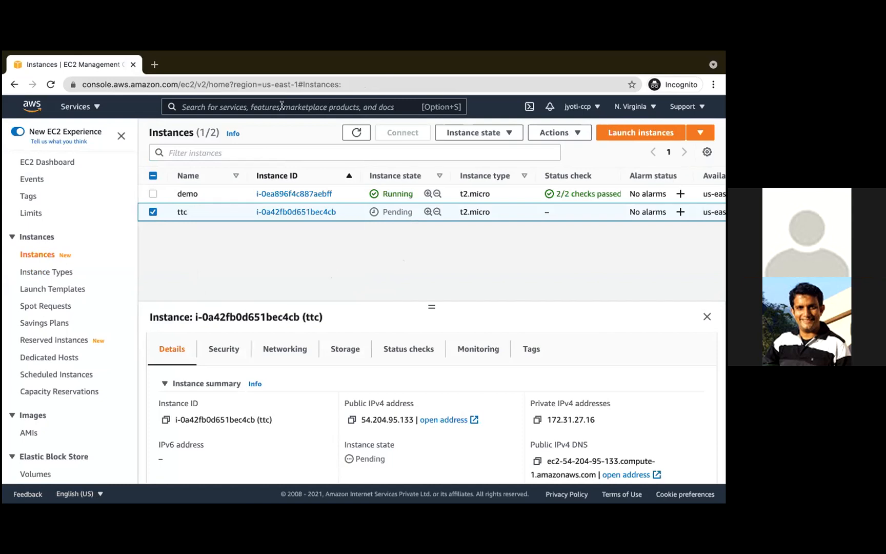
double_click(405, 210)
key(XF86AudioRaiseVolume)
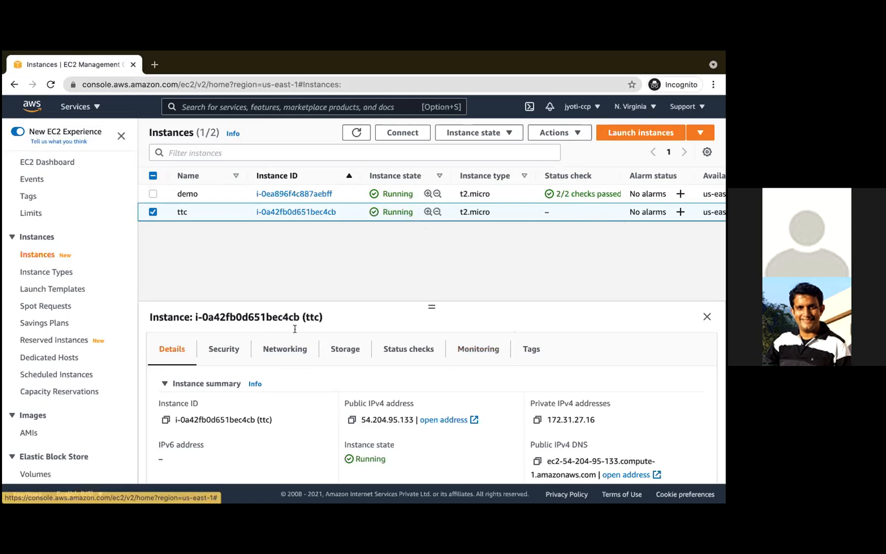
- Copy the public IPv4 address from the ttc instance's details
scroll(313, 366, down, 1)
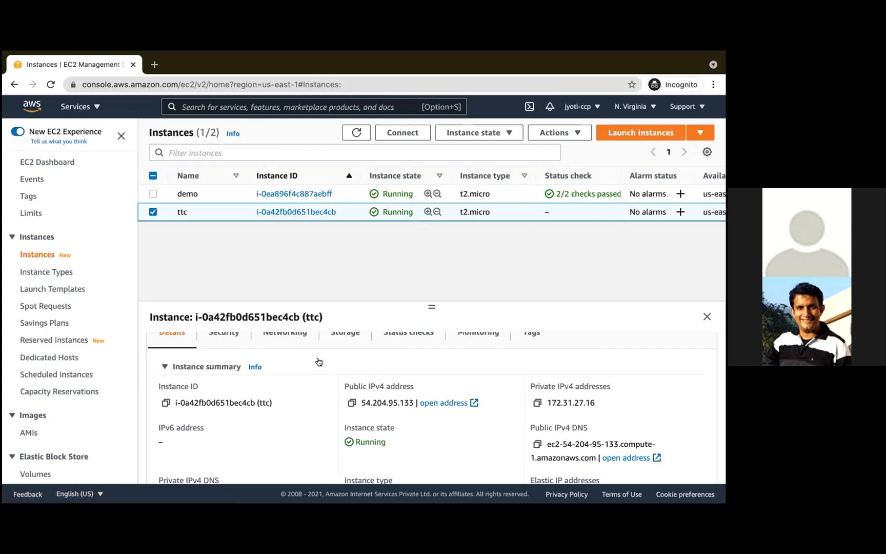
scroll(277, 356, up, 1)
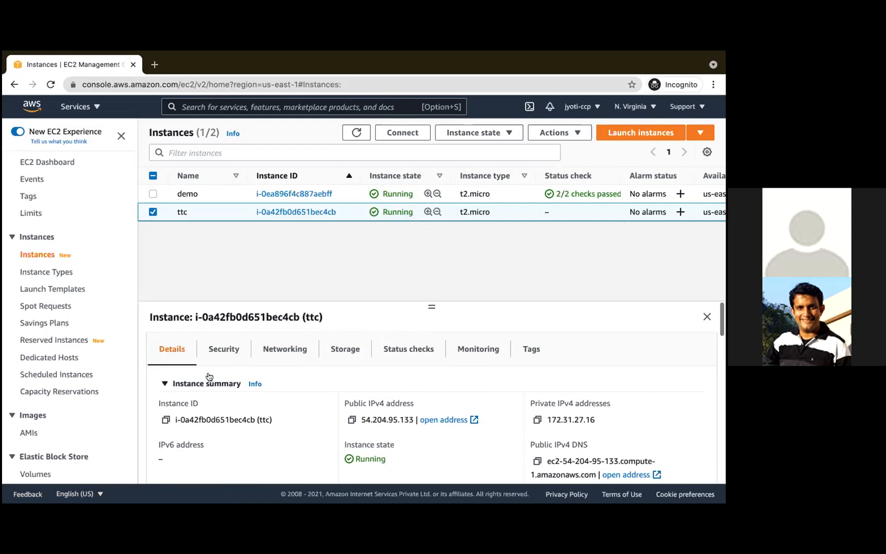
click(351, 420)
- Switch to Terminal and exit the open SSH session in the UnicornFinder directory
key(ctrl+Left)
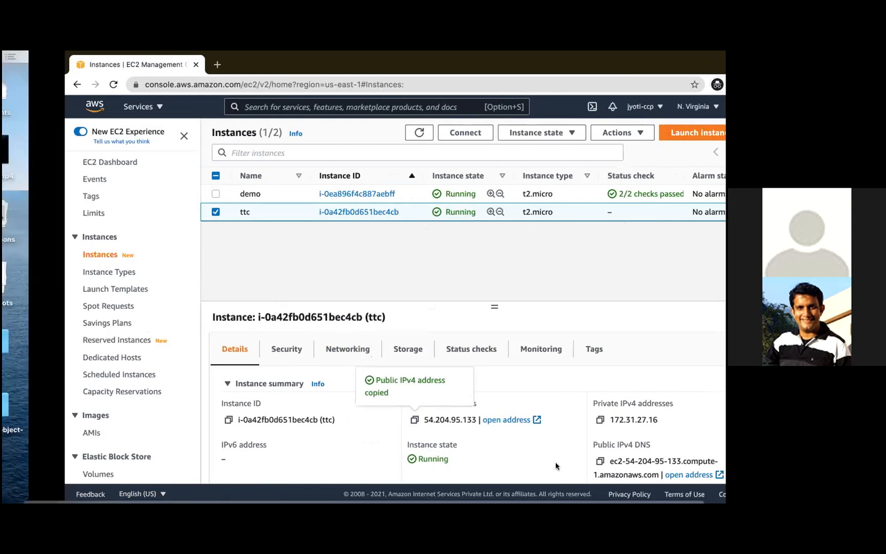
text(exit)
key(Return)
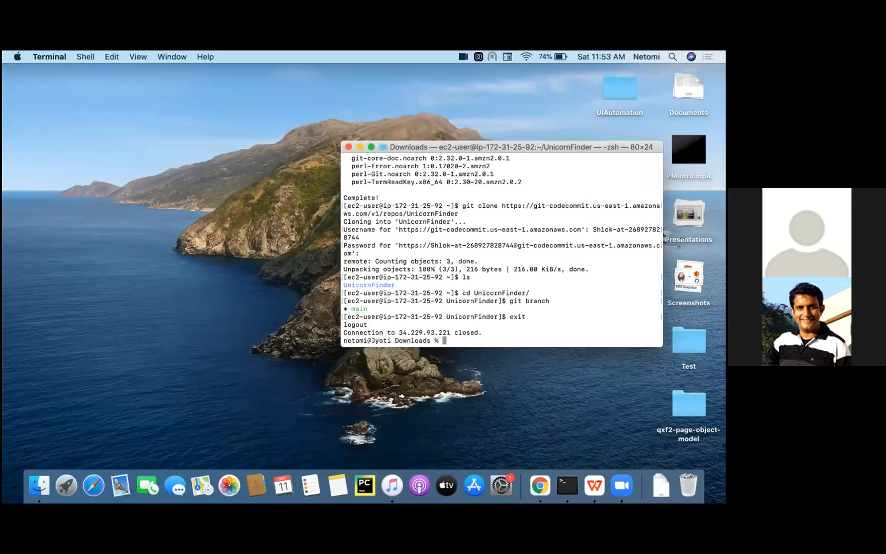
- Connect over SSH to ec2-user at the copied address 54.204.95.133 using the ttc.pem key file, and accept the host's fingerprint with yes
text(ssh -i t)
key(Tab)
key(Tab)
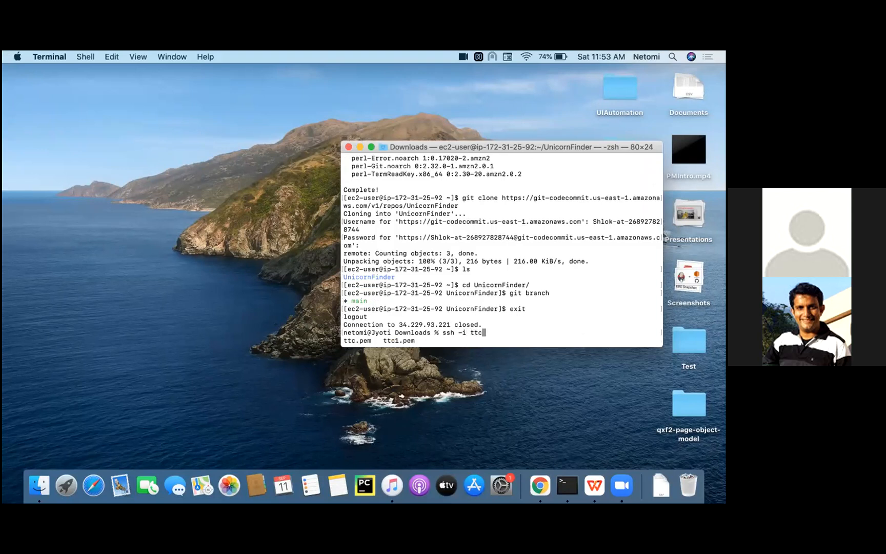
text(.)
key(Tab)
text(ec2-user@)
key(super+v)
key(Return)
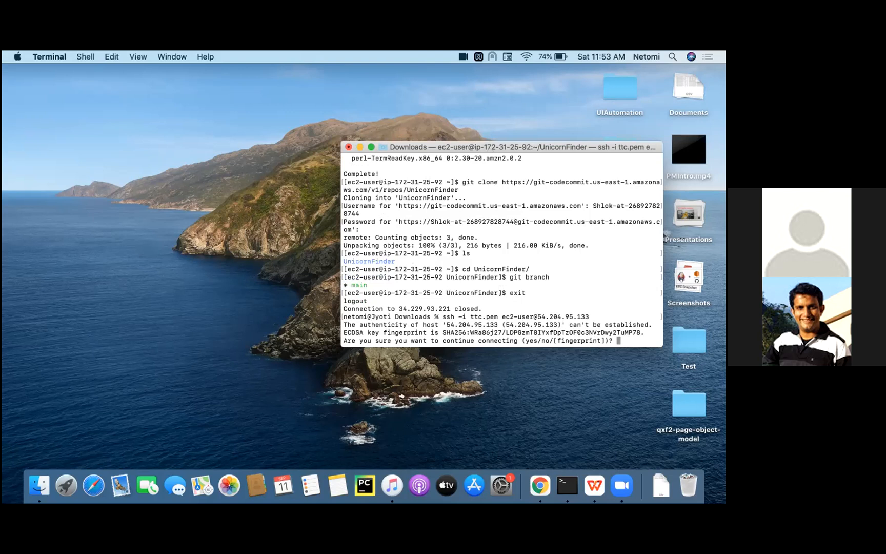
text(yes)
key(Return)
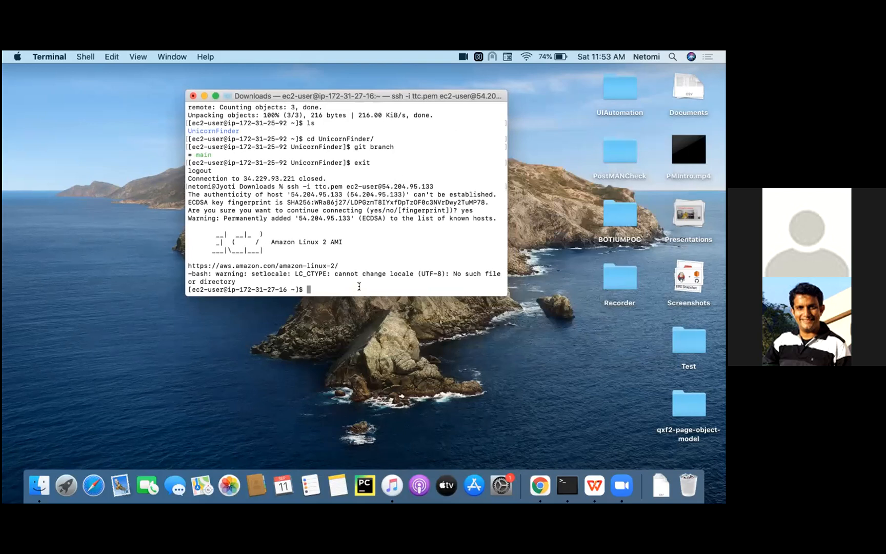
- List the instance's home directory and create the empty files myfile.txt and myfile2.txt with touch
text(ls)
key(Return)
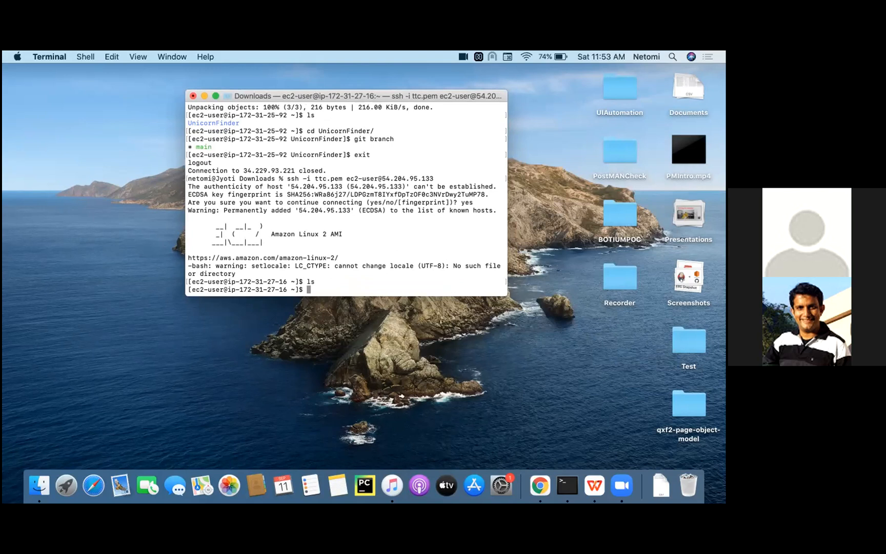
text(touch myfile.txt myfile2.txt)
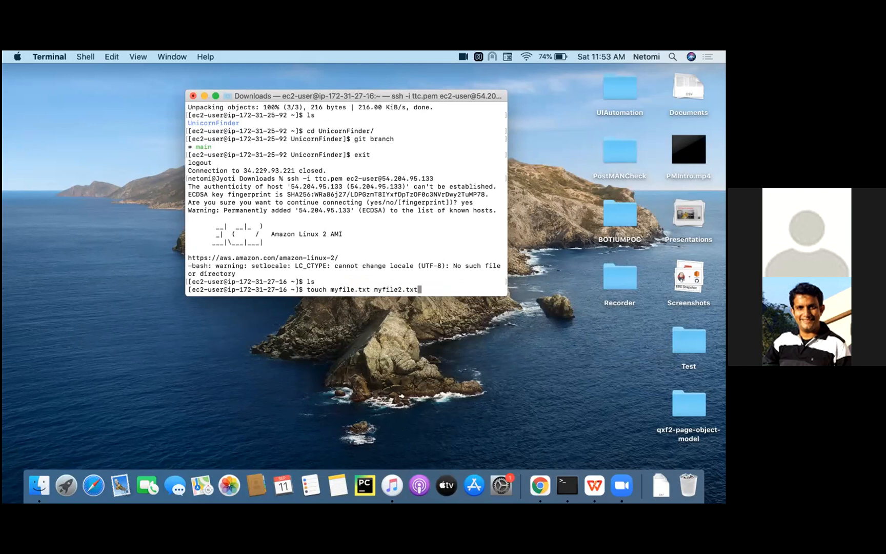
key(Return)
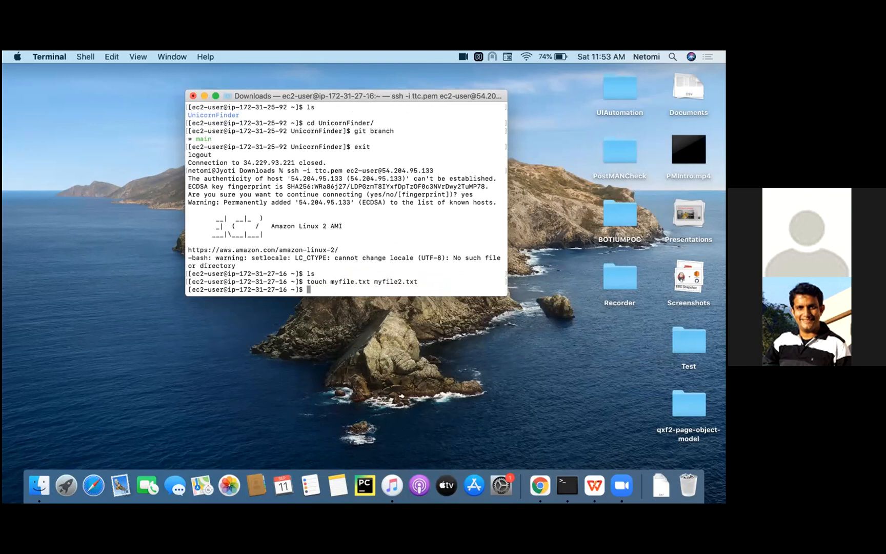
- Check the Java version on the instance with java -version
text(java -version)
key(Return)
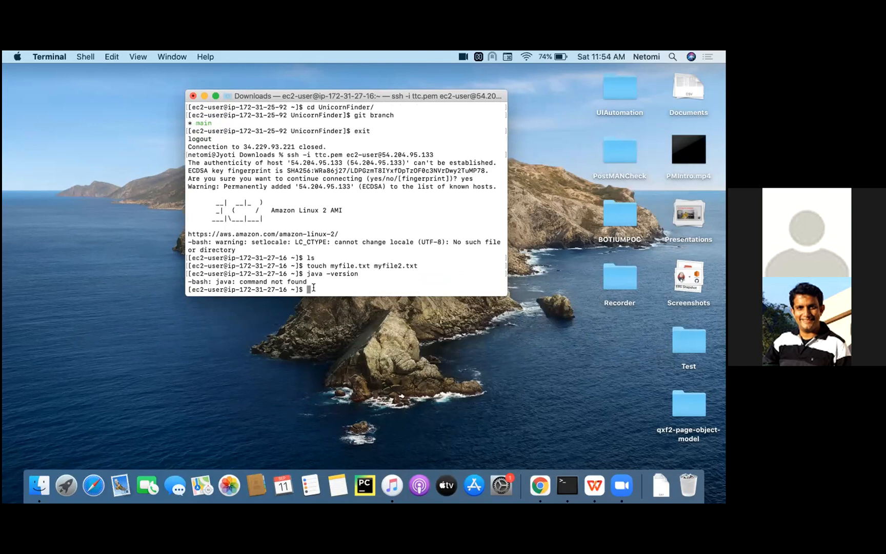
- Switch to Chrome, search for install java on linux in a new tab, open the java.com guide and close the tab
key(ctrl+Right)
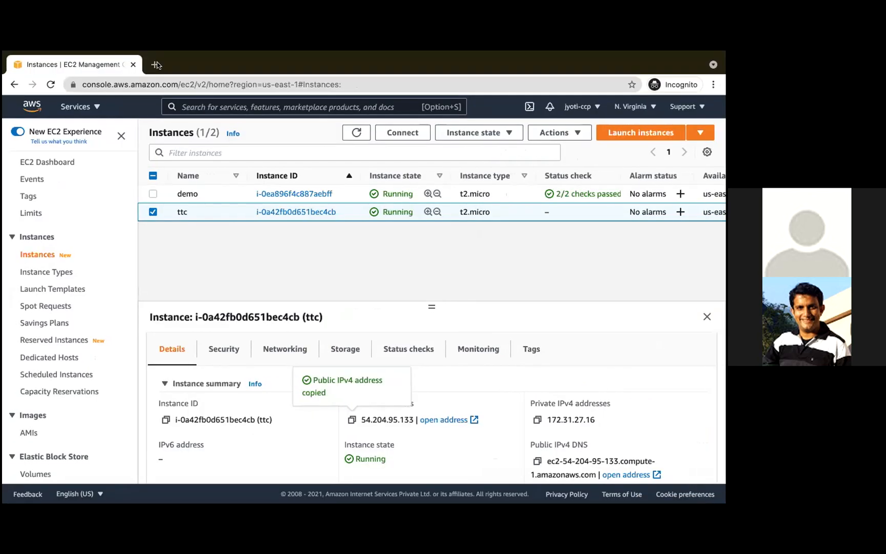
click(154, 65)
text(install)
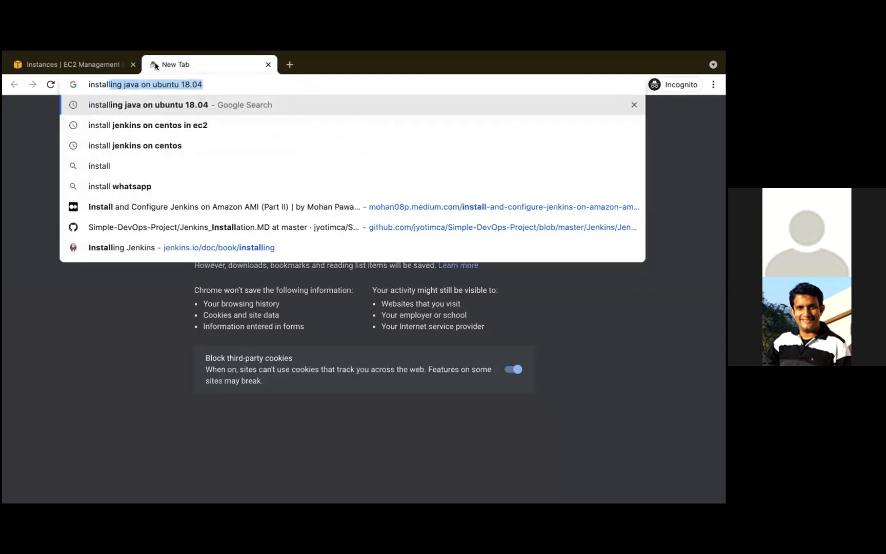
text( java on linux)
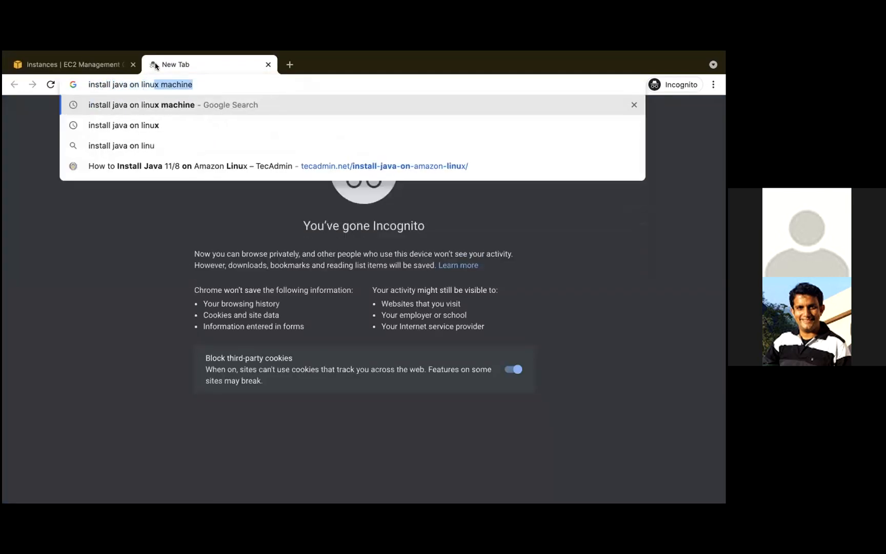
key(Delete)
key(Return)
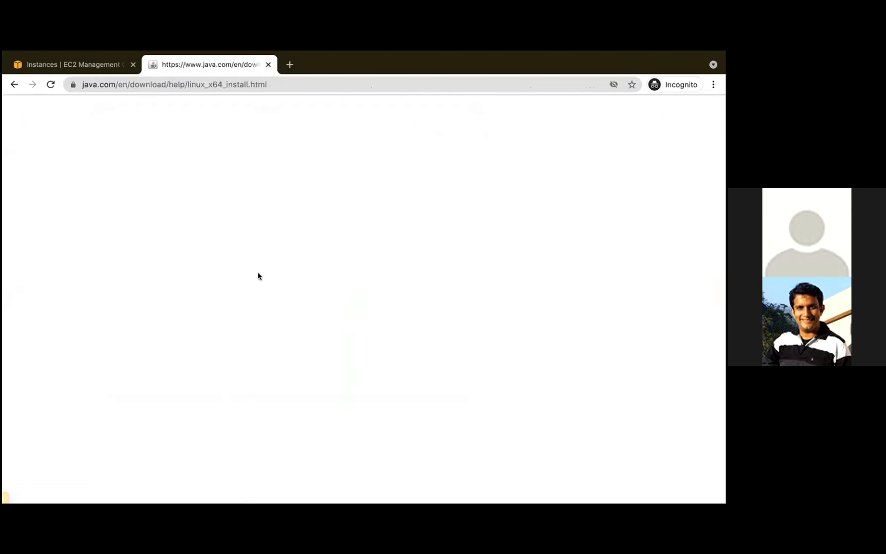
click(268, 64)
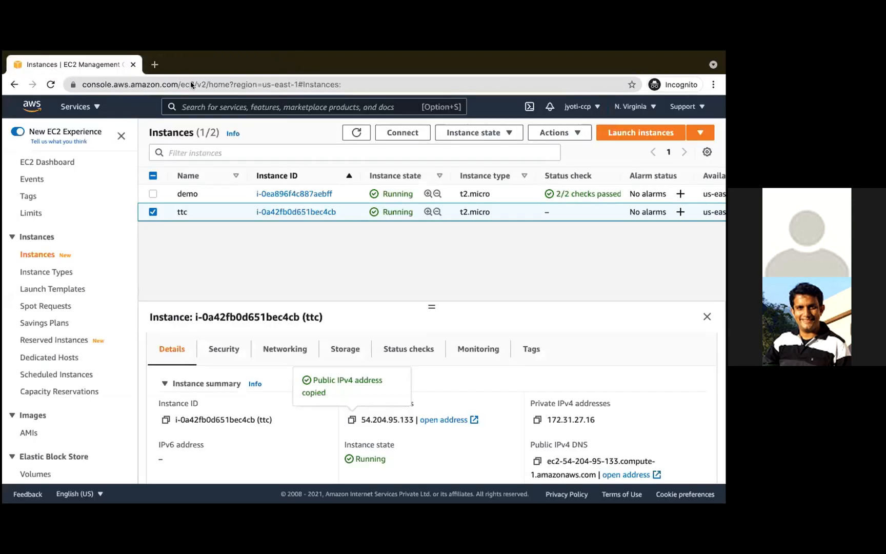
- Search in a new tab for install java on ec2 linux and open the Knoldus article on installing Oracle JDK on a Linux EC2 instance
click(155, 65)
text(in)
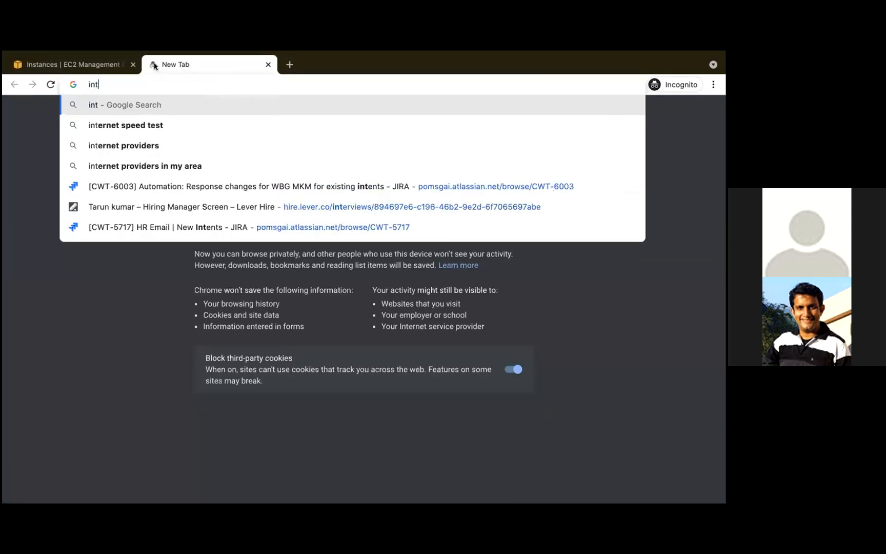
text(satl)
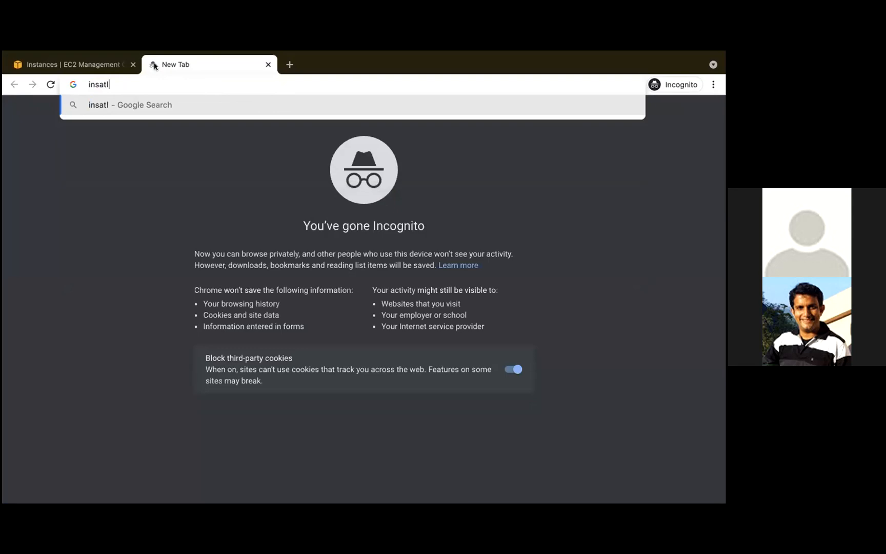
text(l java on ec2 linux)
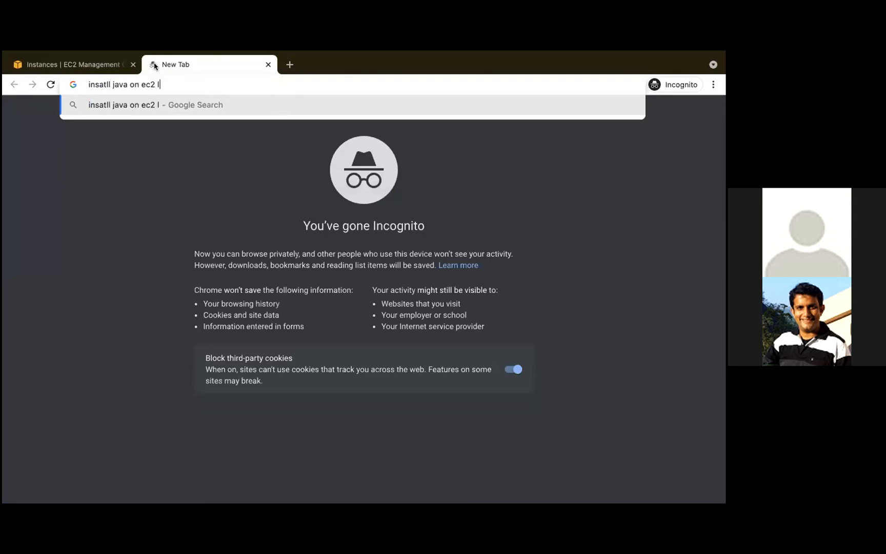
key(Return)
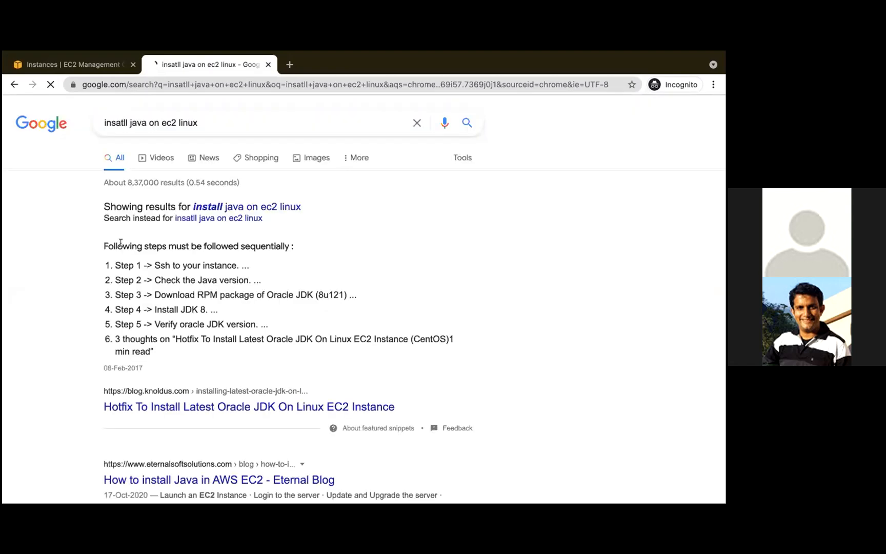
scroll(193, 396, down, 1)
click(182, 402)
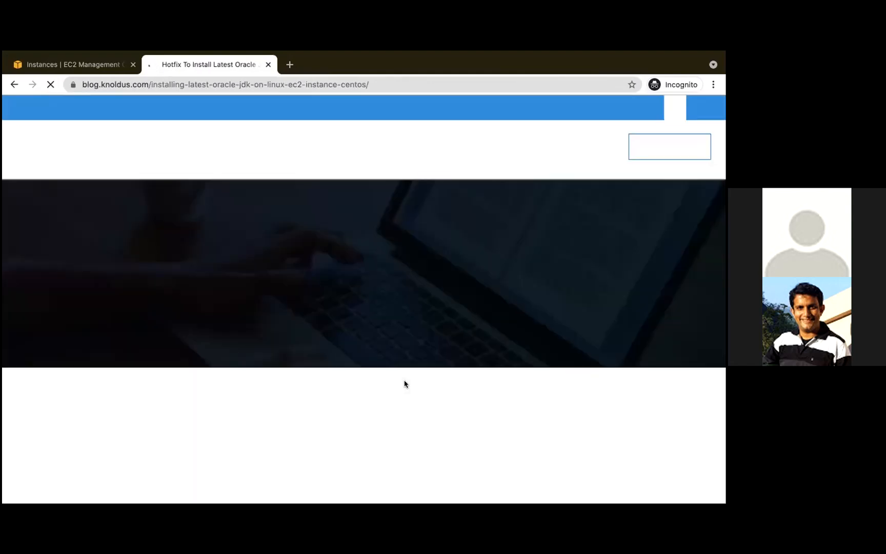
- Copy the wget command under Step 3 of the article and run it in Terminal to download the Oracle JDK RPM package
scroll(405, 384, down, 1)
scroll(405, 383, down, 7)
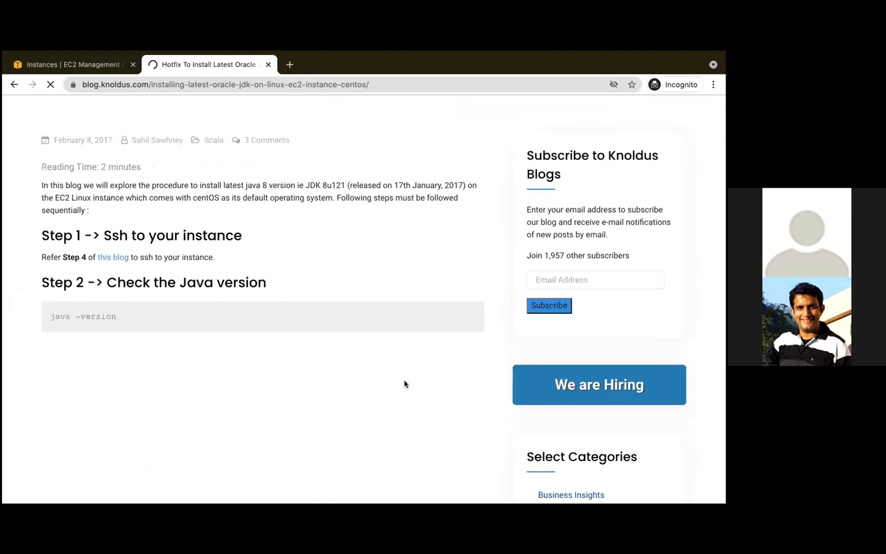
scroll(405, 384, down, 3)
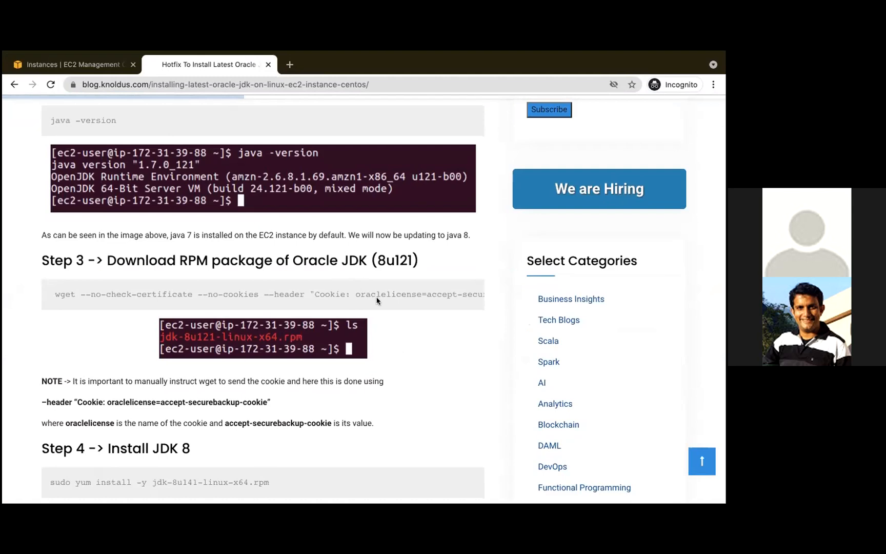
scroll(357, 291, right, 5)
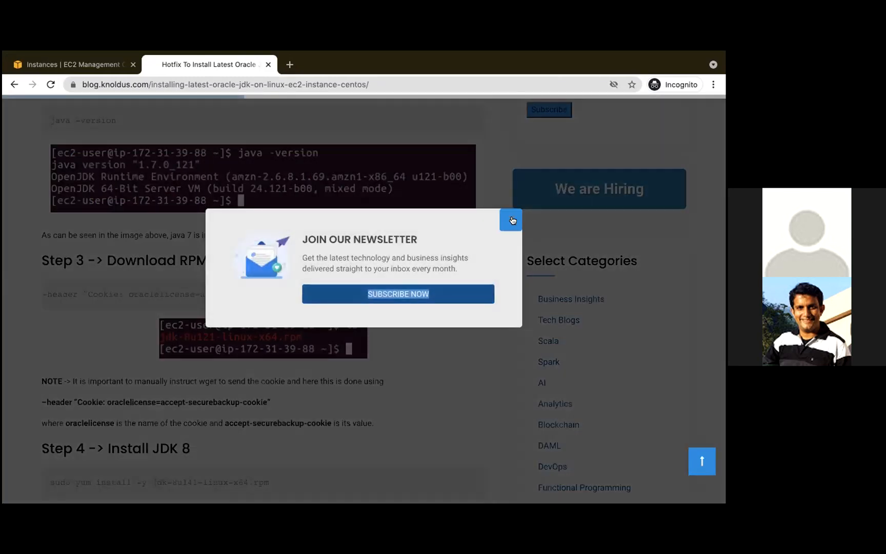
click(511, 220)
triple_click(225, 294)
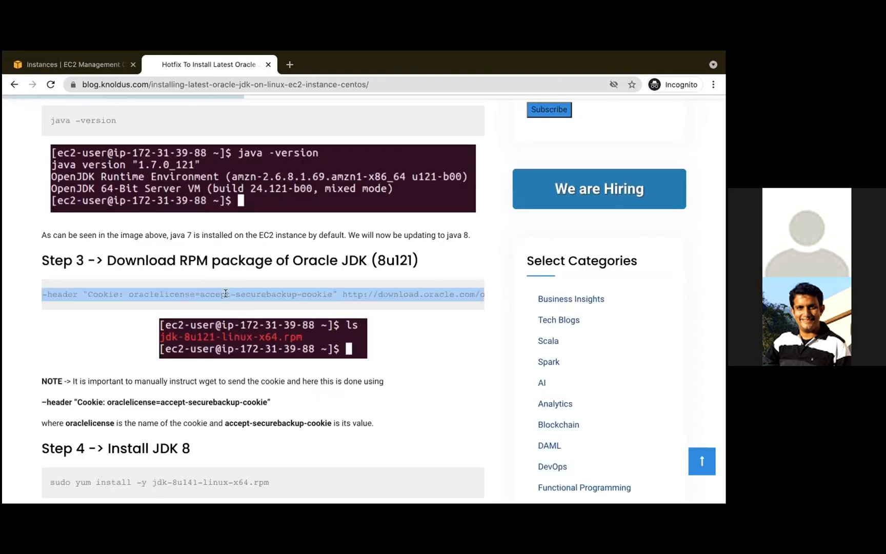
key(ctrl+Left)
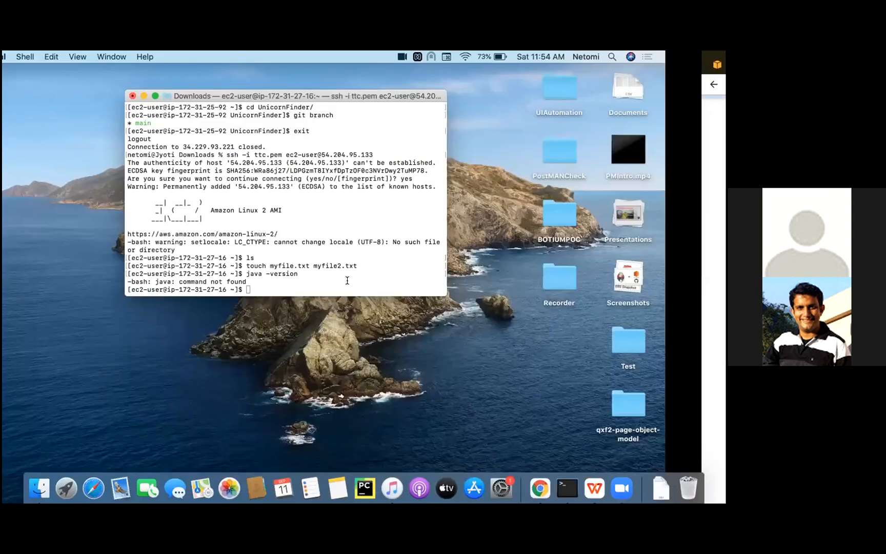
key(super+v)
key(Return)
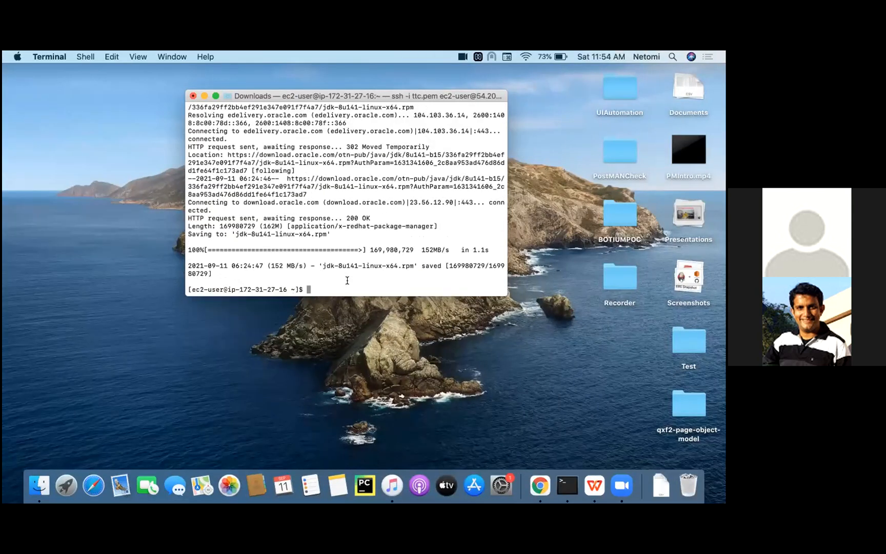
- Copy sudo yum install -y jdk-8u141-linux-x64.rpm from the article's Step 4, run it in Terminal and verify the installation with java -version
key(ctrl+Right)
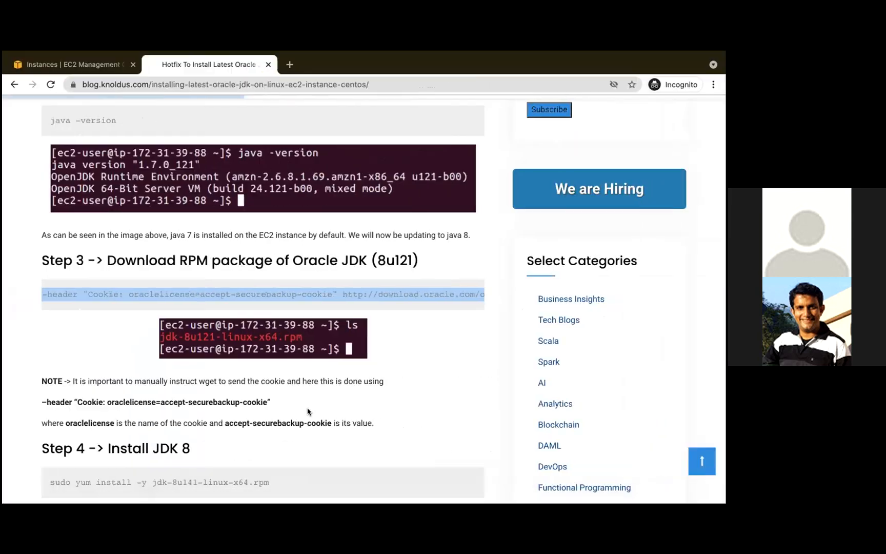
scroll(190, 324, down, 2)
triple_click(179, 354)
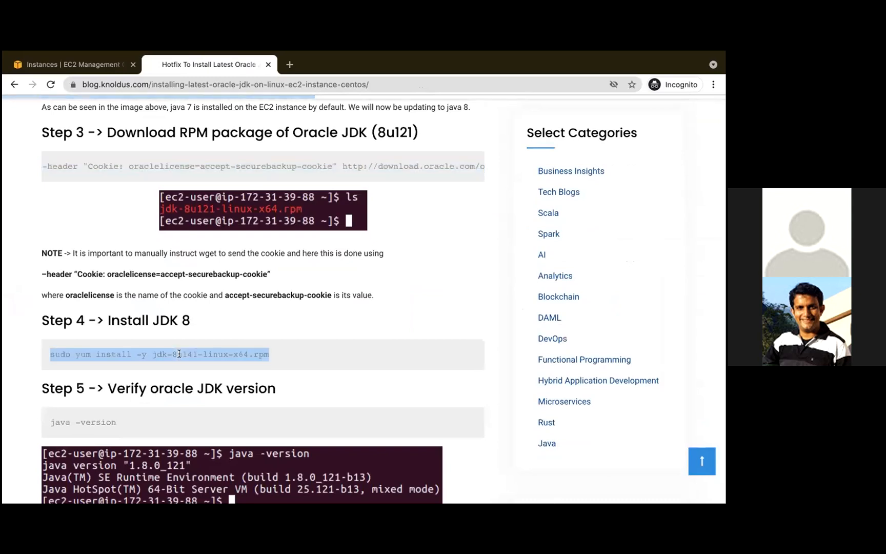
key(super+c)
key(ctrl+Left)
key(super+v)
key(Return)
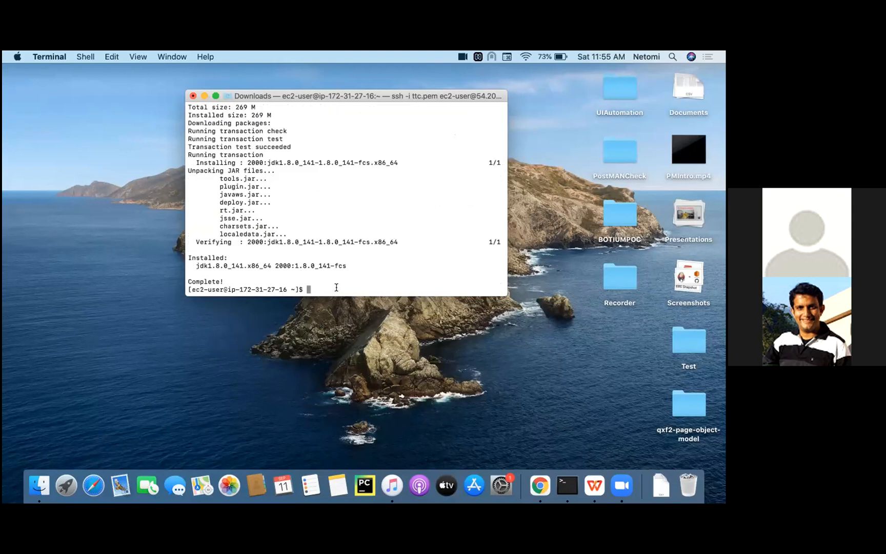
text(java -version)
key(Return)
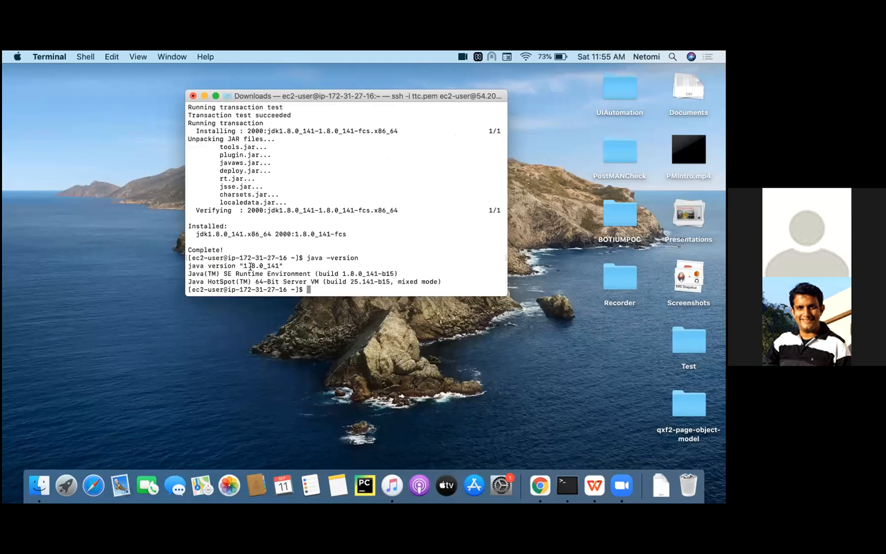
- End the SSH session on the EC2 instance with the exit command
triple_click(270, 266)
click(308, 289)
text(exit)
key(Return)
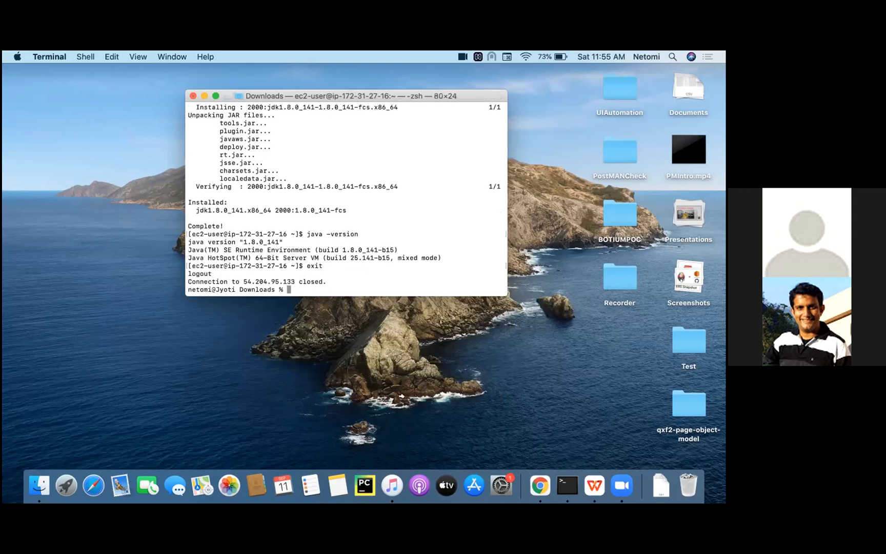
- Switch to Chrome's EC2 Instances page and start creating an image from the ttc instance
key(ctrl+Right)
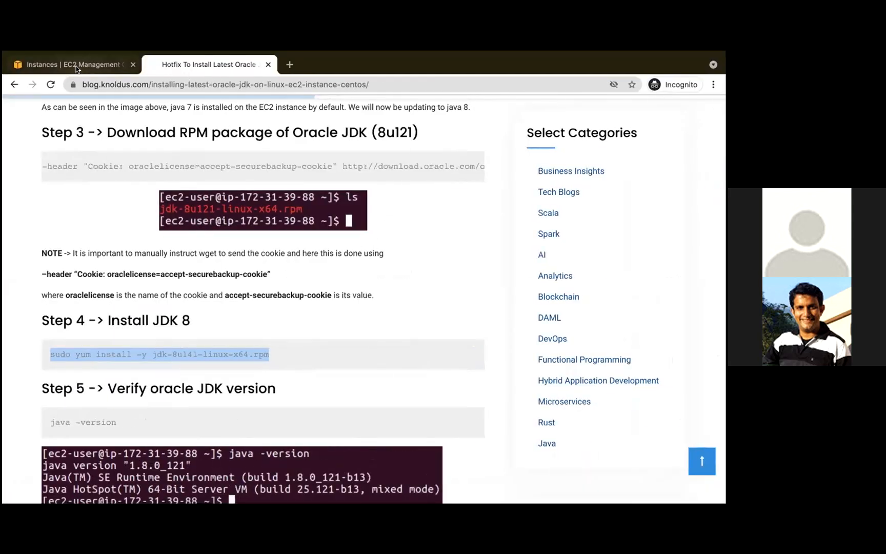
click(76, 65)
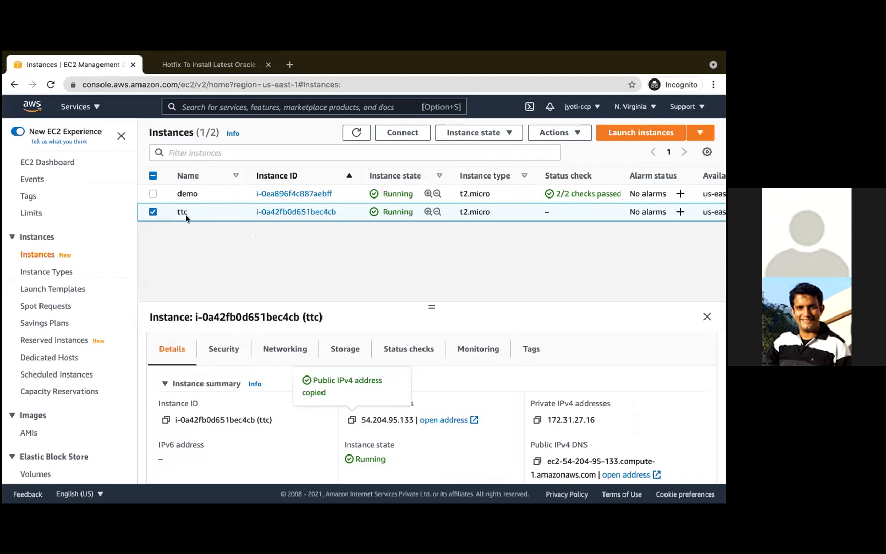
click(578, 134)
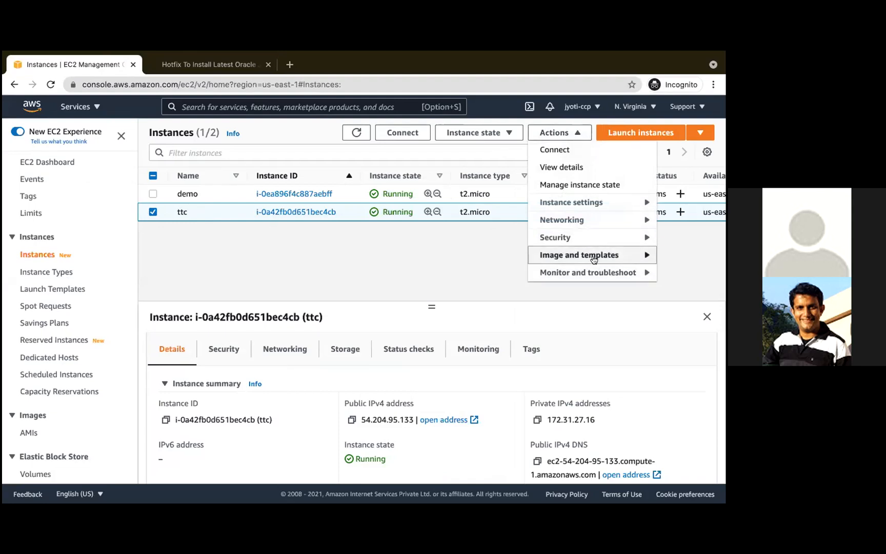
mouse_move(590, 259)
click(466, 256)
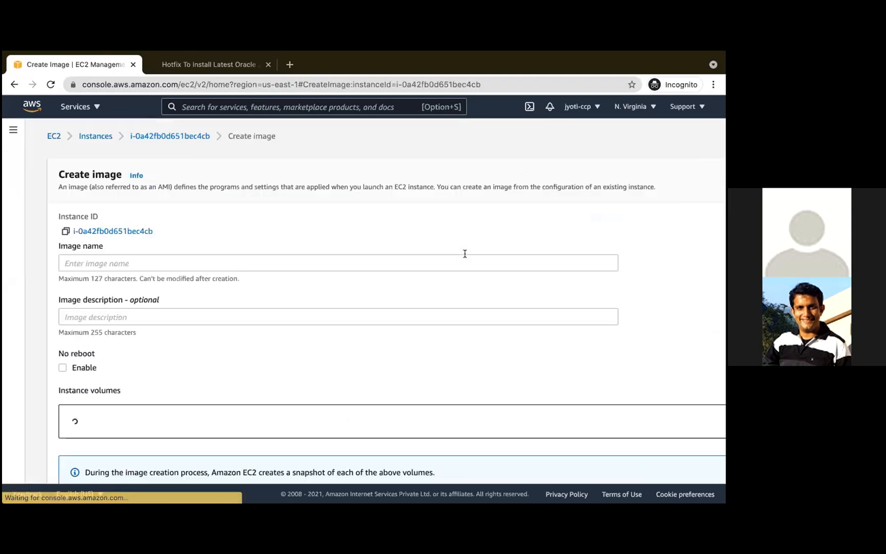
- Name the image copied-ami, describe it as "this shows we can copy ami" and create it with the default volume settings
click(272, 261)
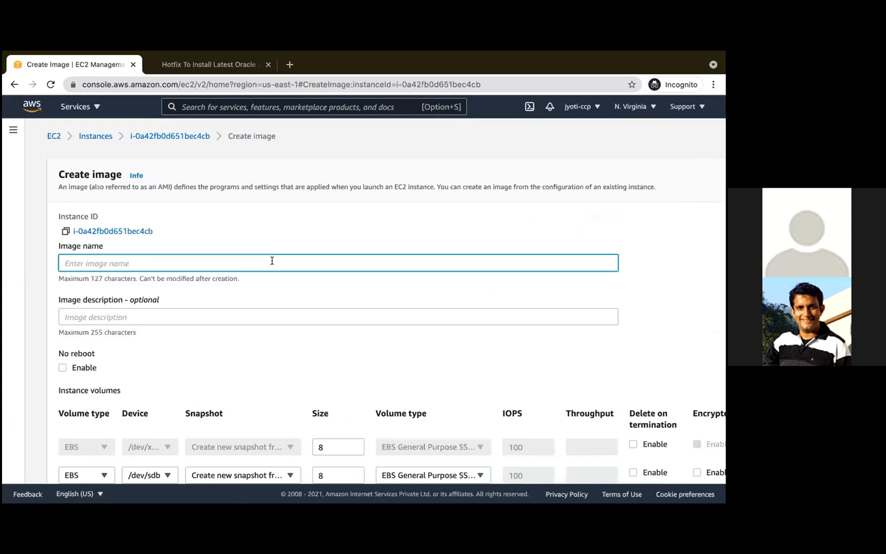
text(copied-ami)
scroll(299, 311, down, 1)
click(168, 292)
text(this )
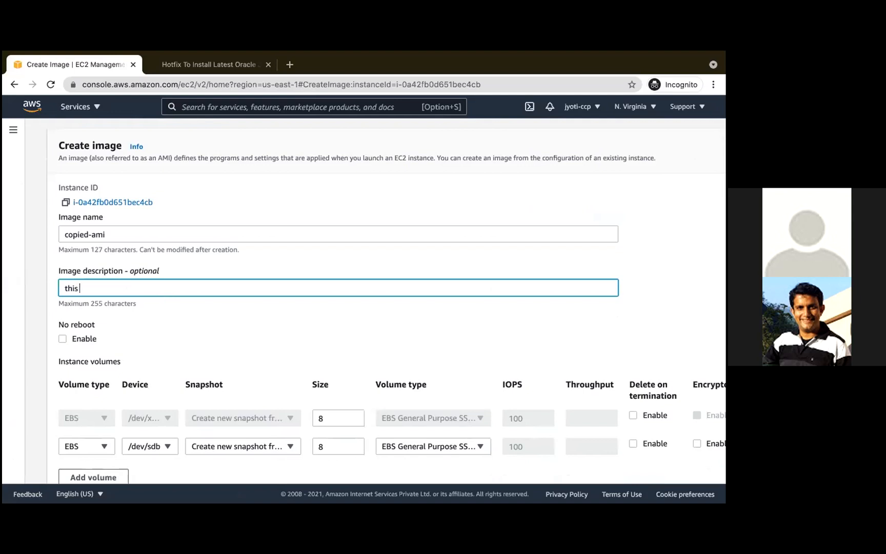
text(shows we can copy ami)
scroll(187, 319, down, 3)
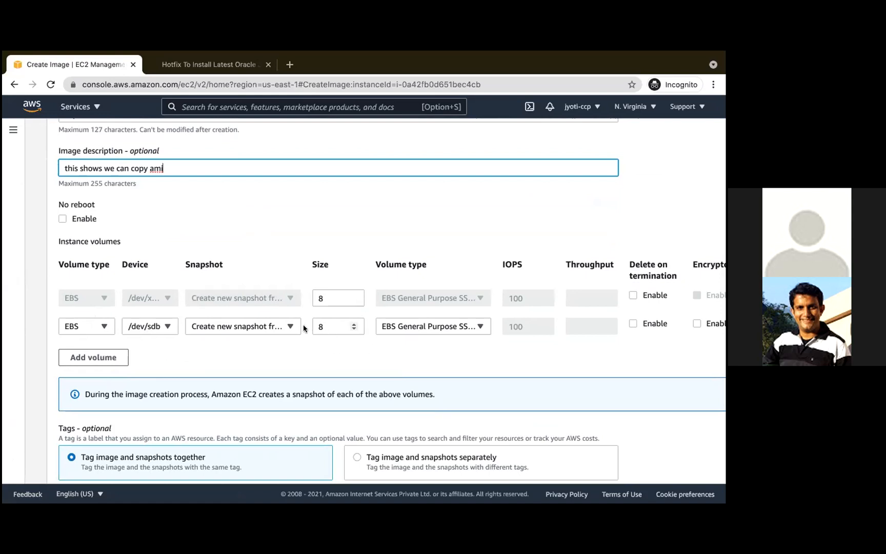
scroll(331, 330, down, 4)
scroll(332, 332, right, 2)
scroll(515, 440, right, 5)
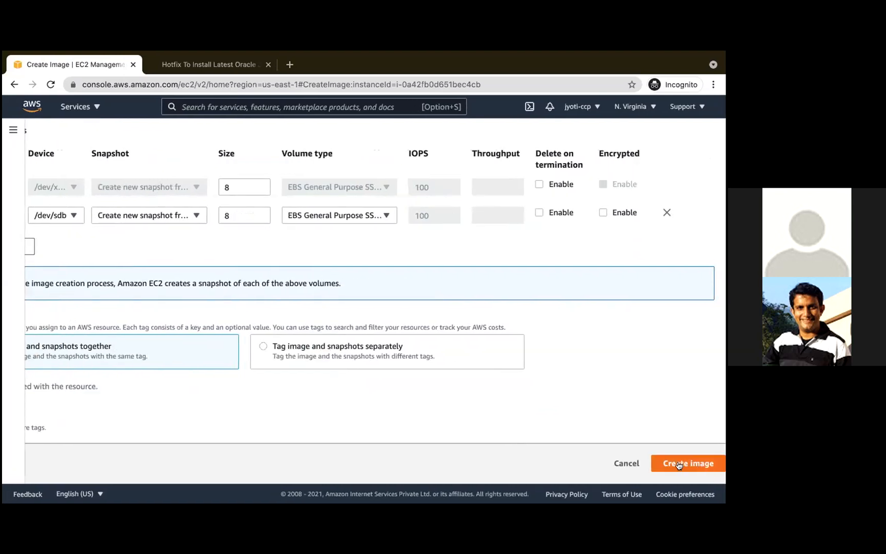
click(679, 464)
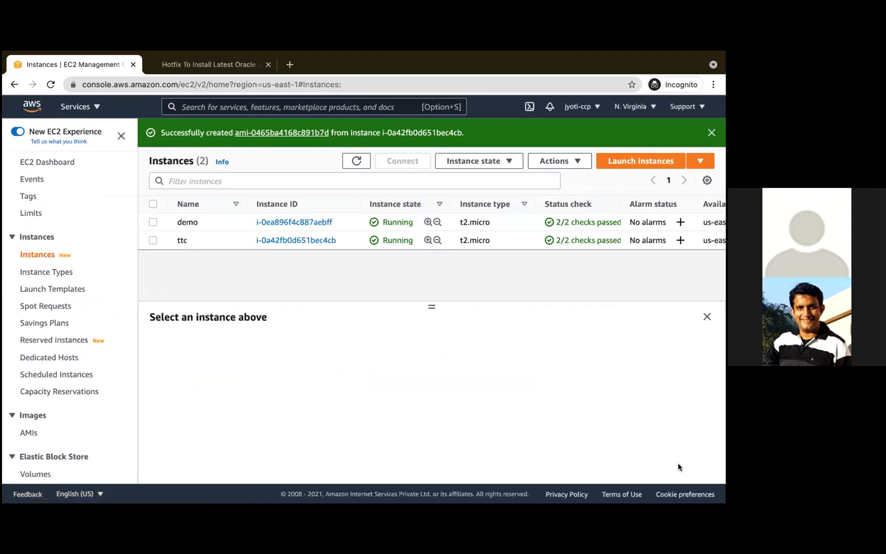
- Open the list of AMIs owned by the account and reload the page to check the status of copied-ami
scroll(88, 320, down, 3)
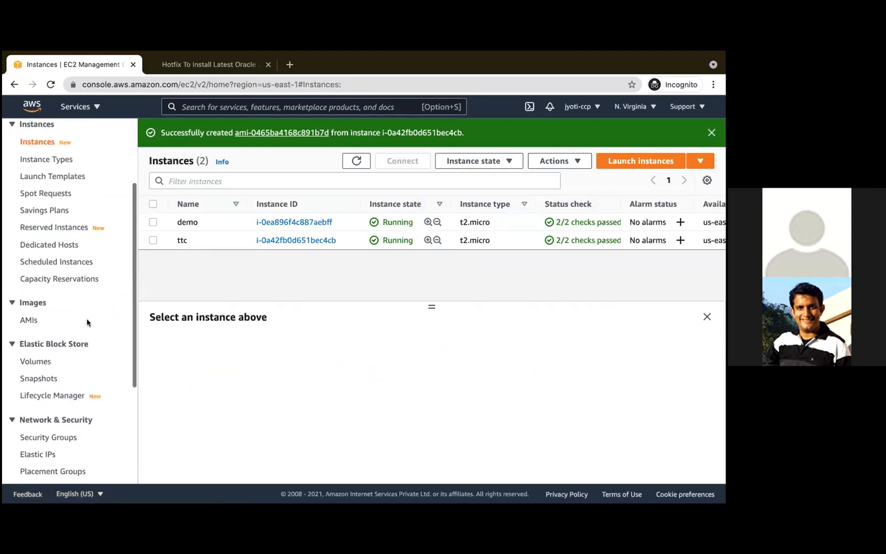
click(32, 321)
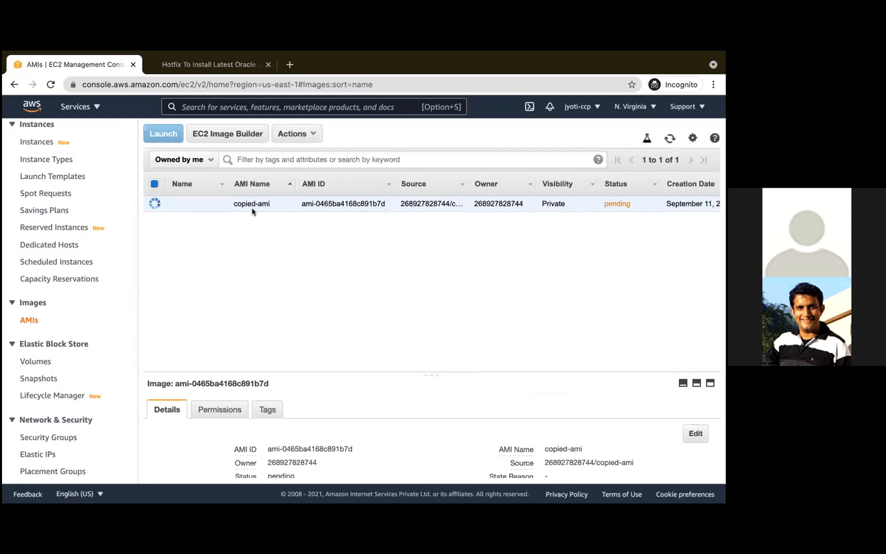
mouse_move(365, 55)
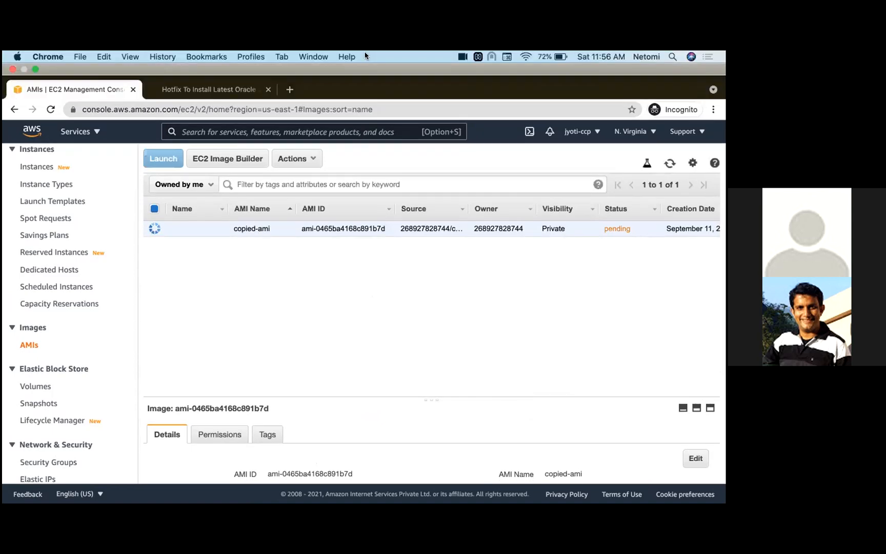
key(XF86AudioRaiseVolume)
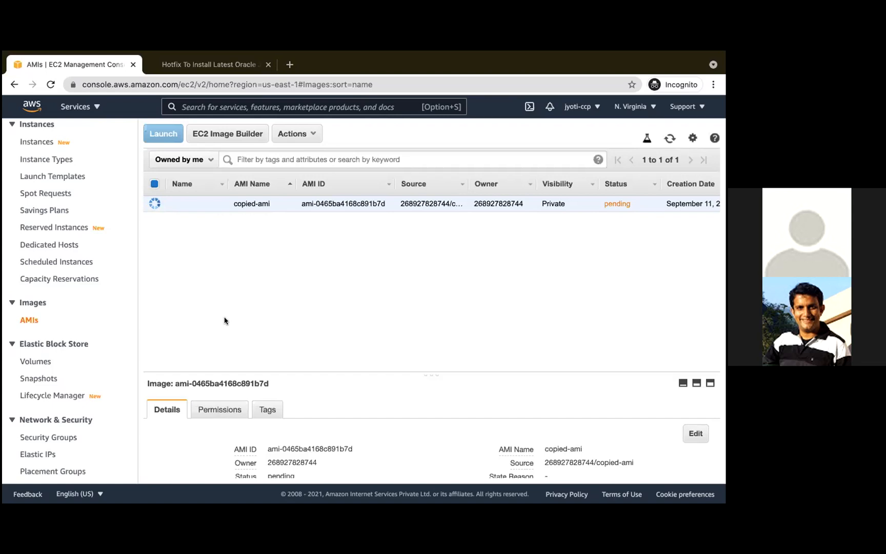
mouse_move(613, 65)
click(386, 84)
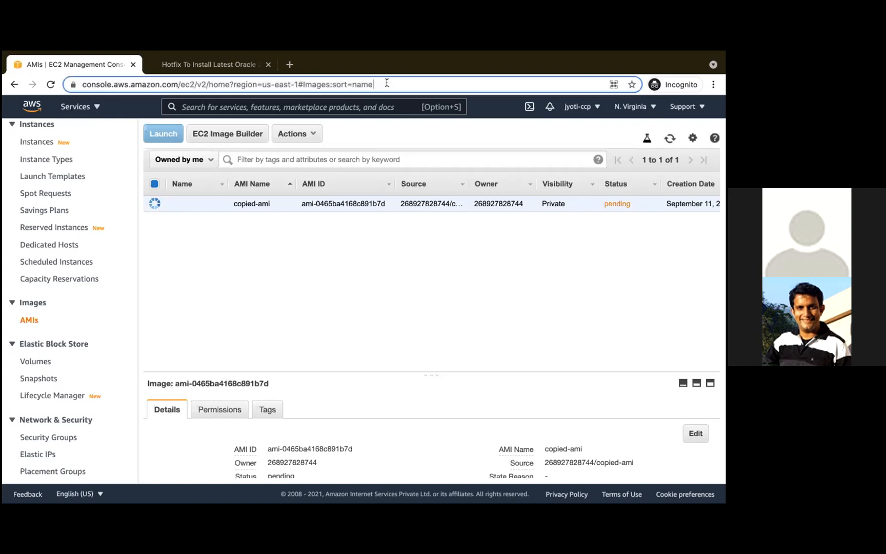
key(Return)
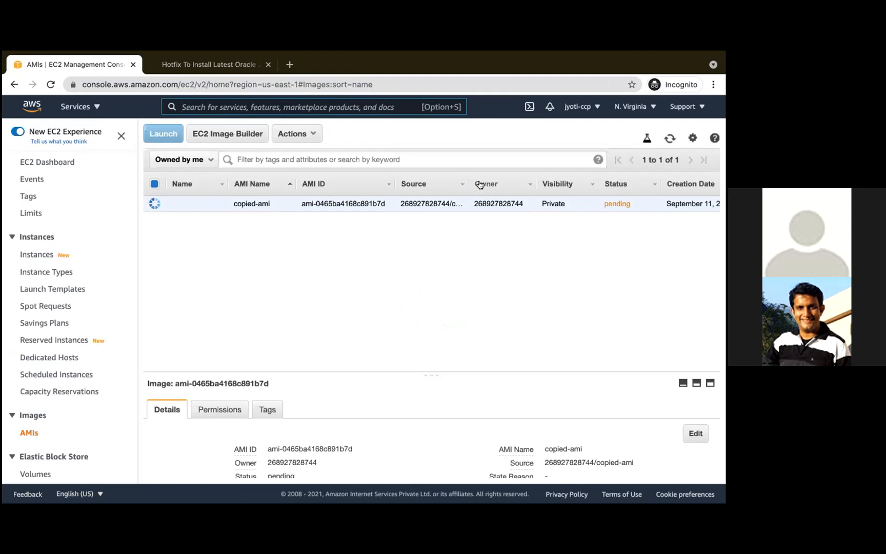
- Compare the owner ID of copied-ami with the account ID in the account details and look over its remaining columns
double_click(489, 204)
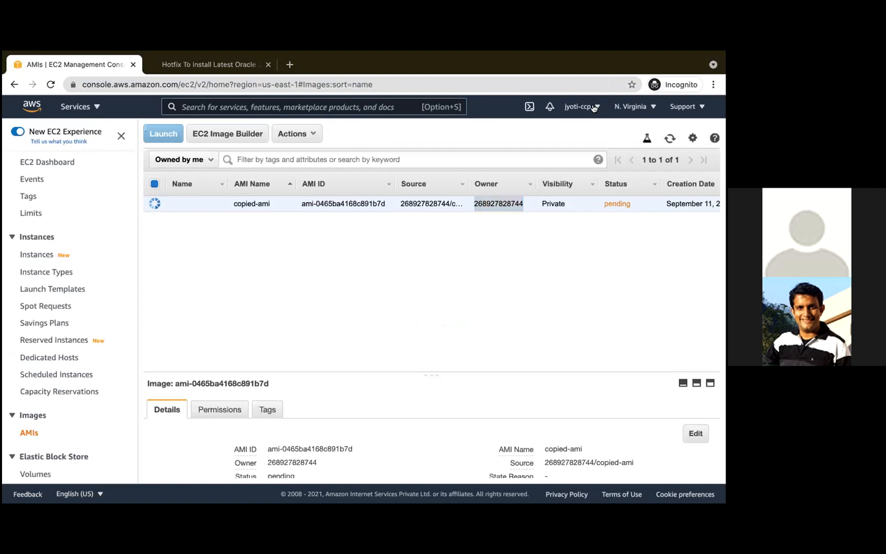
click(594, 107)
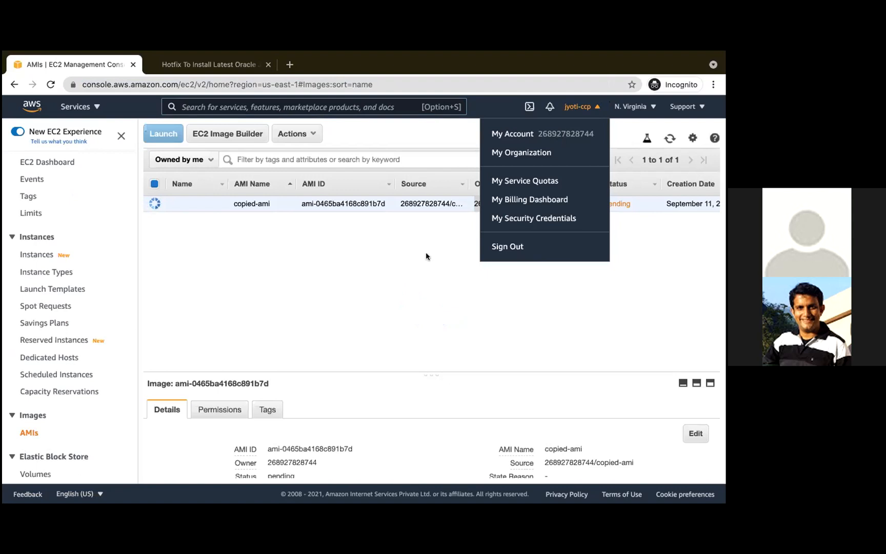
click(423, 282)
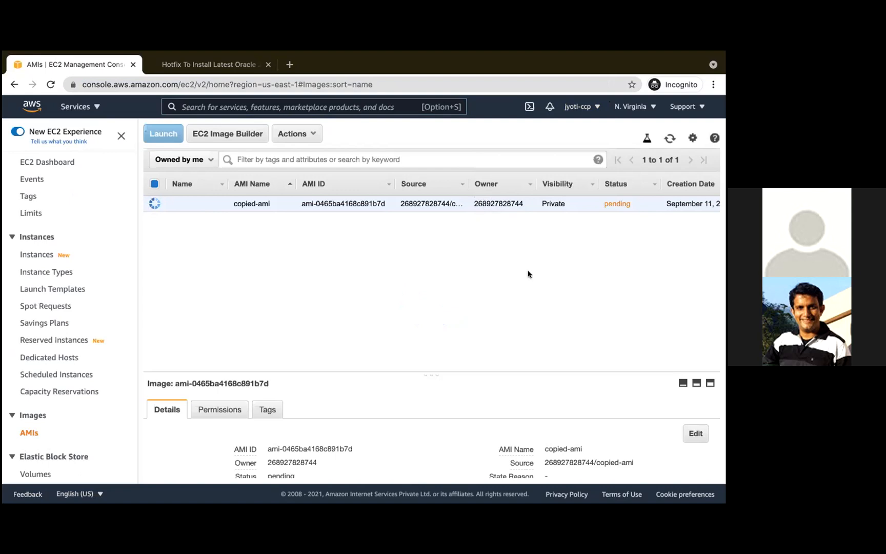
scroll(528, 275, right, 10)
scroll(528, 274, left, 10)
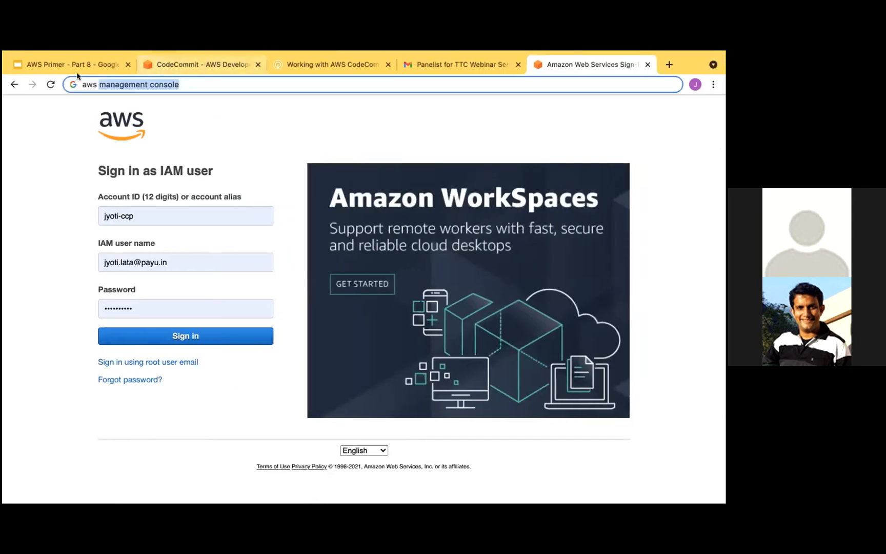
- Switch to the AWS Primer - Part 8 presentation, review the Linux AMI creation slide and show the slide on copying an AMI between regions
click(75, 65)
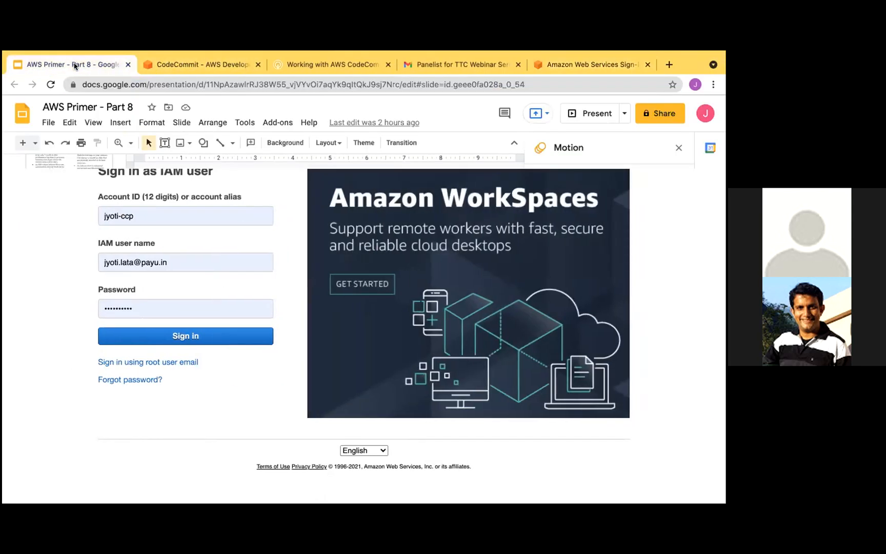
scroll(66, 353, up, 5)
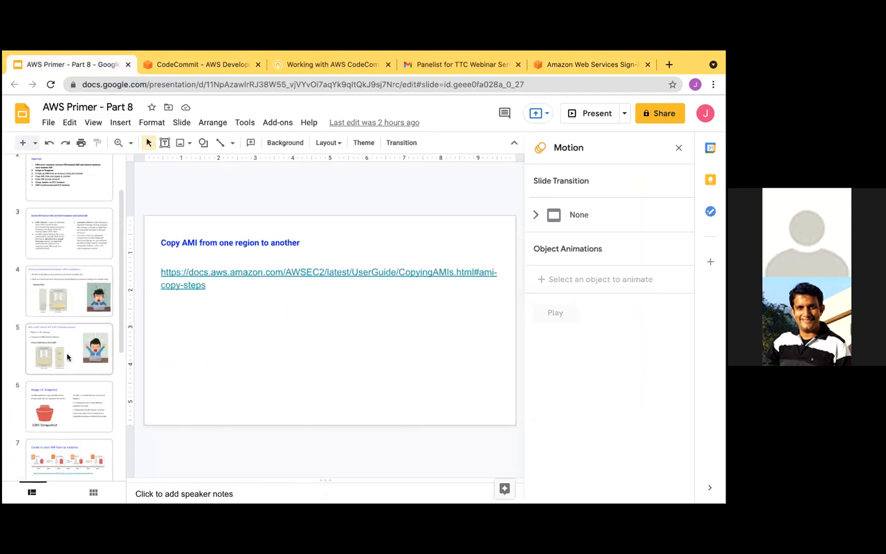
click(67, 353)
scroll(62, 405, down, 3)
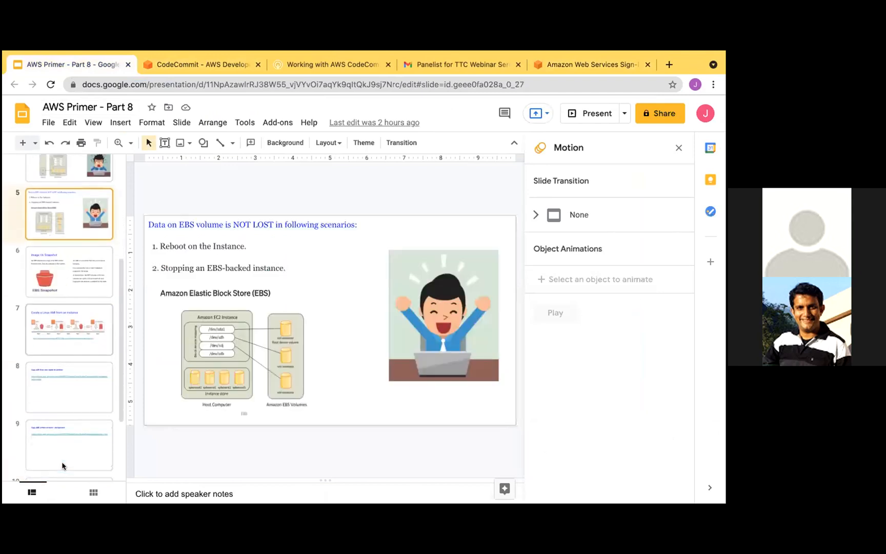
click(61, 386)
scroll(62, 386, down, 3)
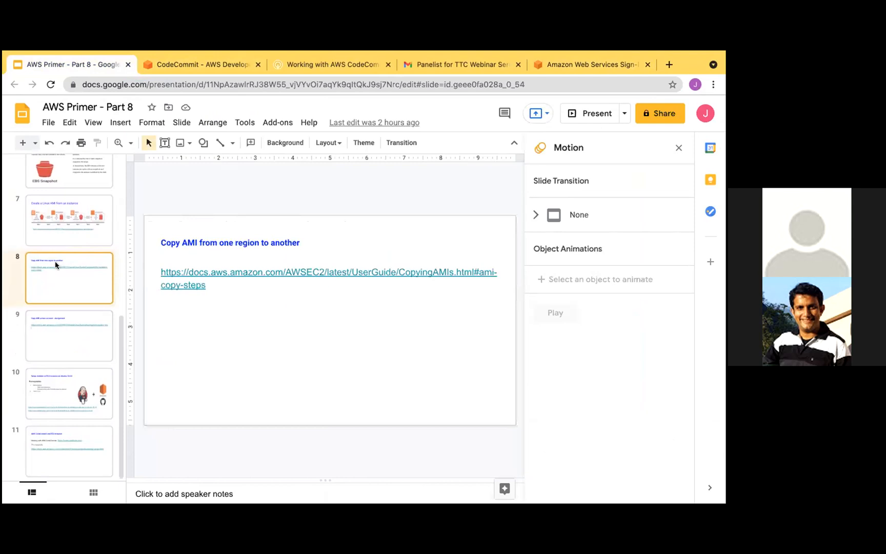
click(51, 216)
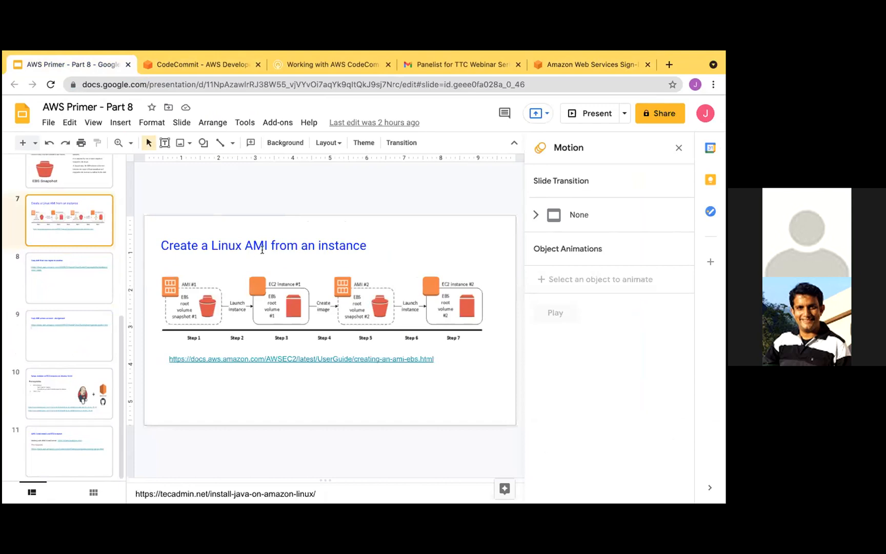
click(69, 288)
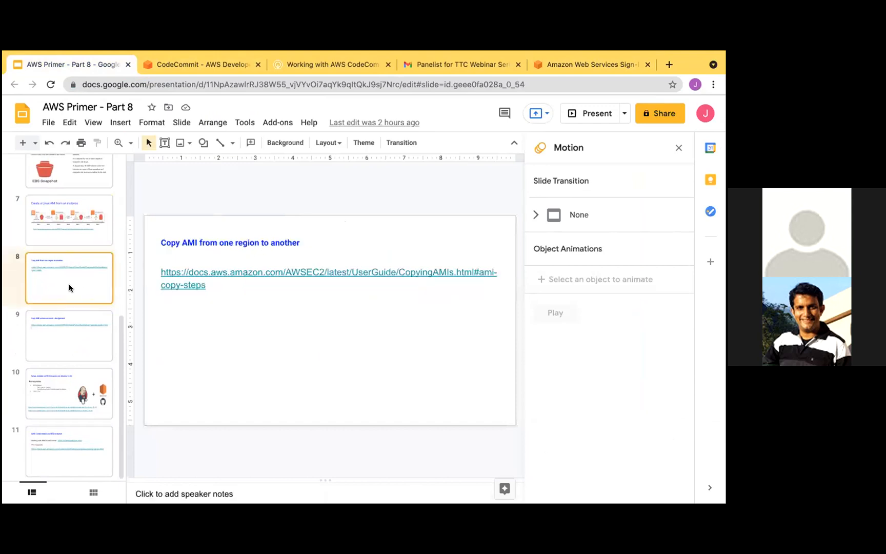
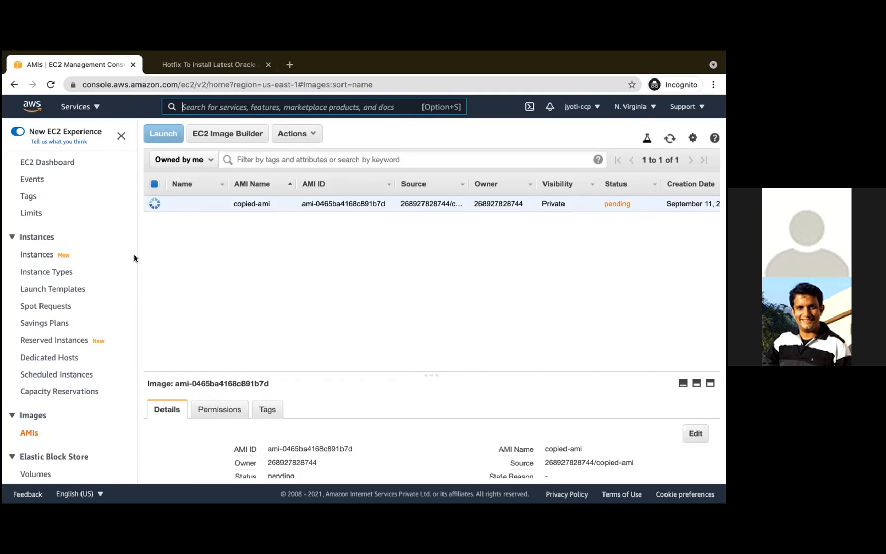
click(46, 273)
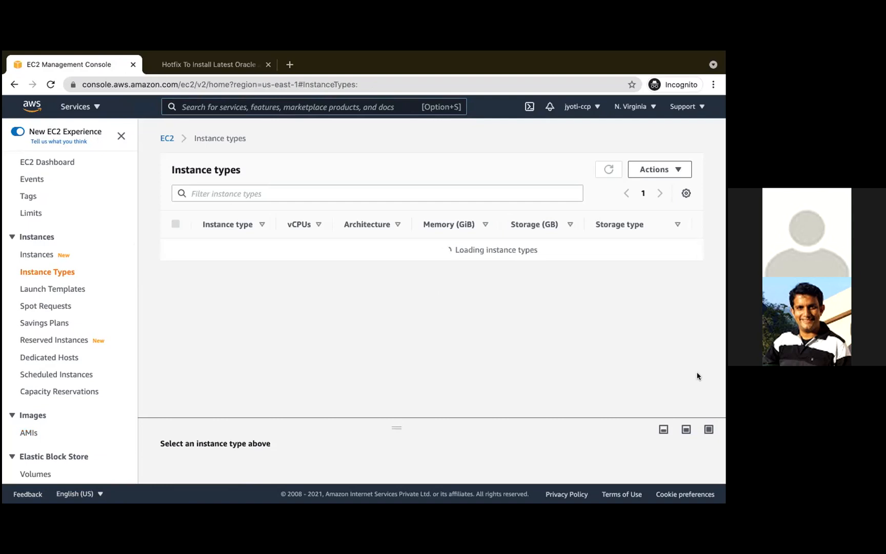
mouse_move(666, 52)
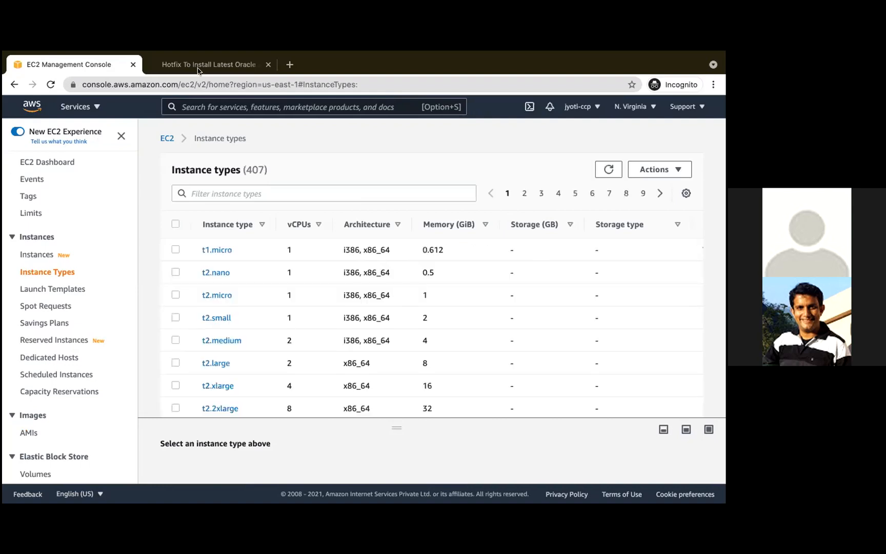
click(655, 169)
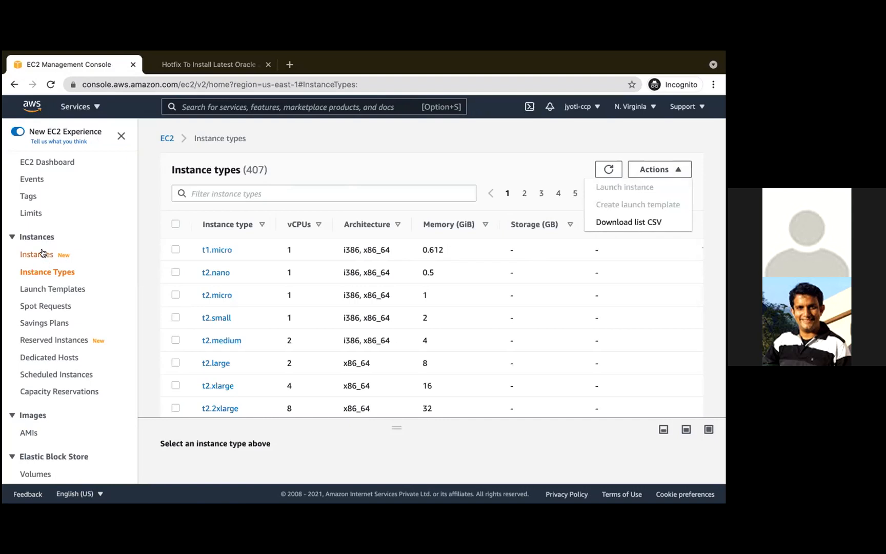
- Start launching a new instance and choose the free-tier Ubuntu Server 18.04 LTS (HVM) 64-bit (x86) image
click(42, 253)
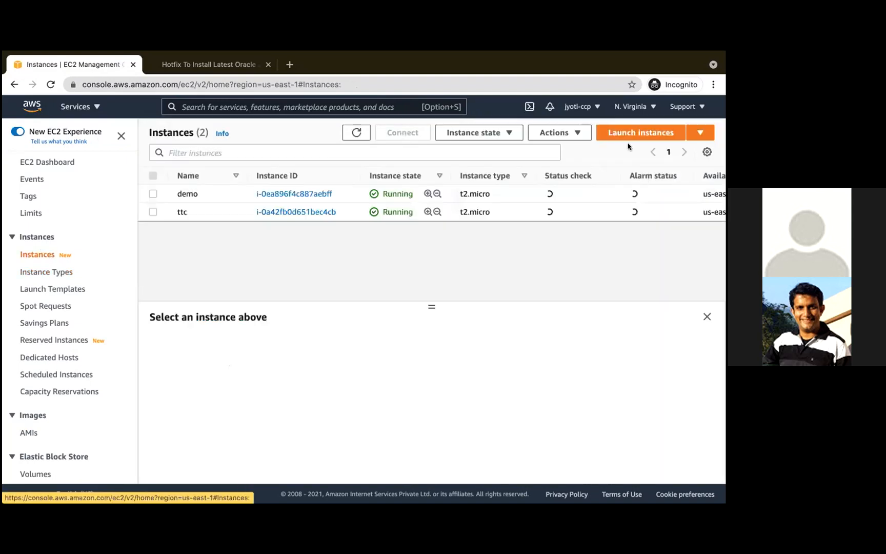
click(633, 133)
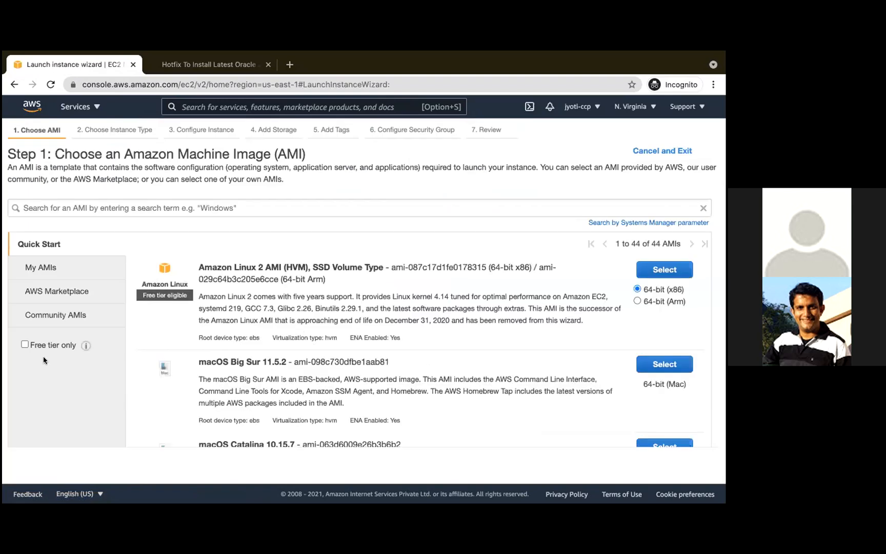
click(24, 345)
scroll(330, 388, down, 7)
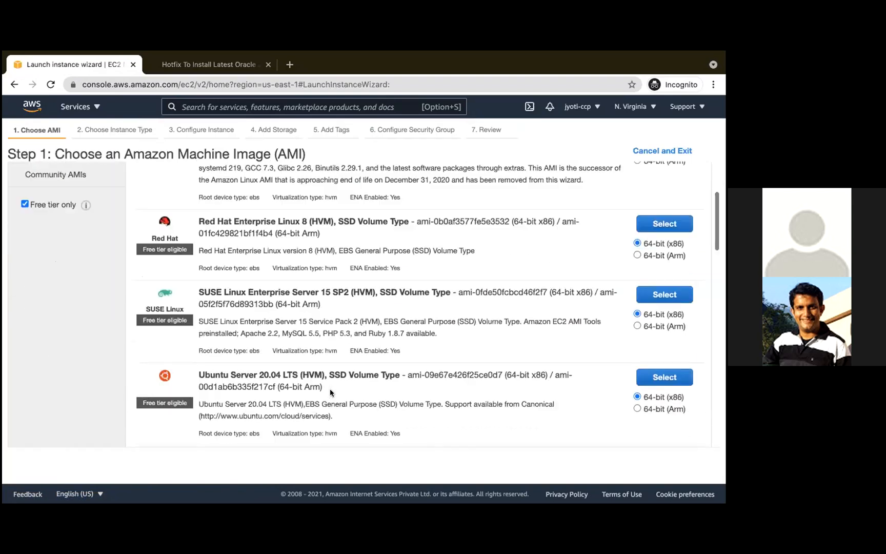
scroll(368, 386, down, 1)
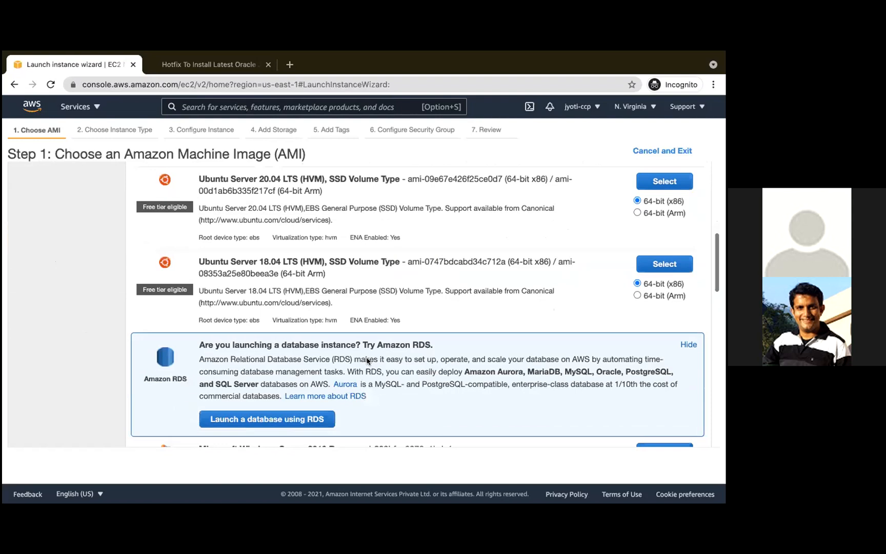
scroll(367, 359, up, 1)
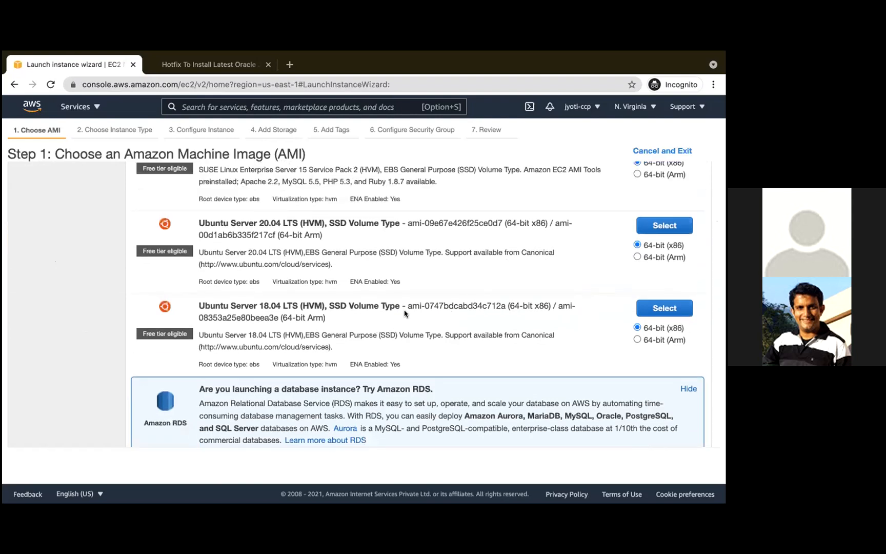
click(660, 308)
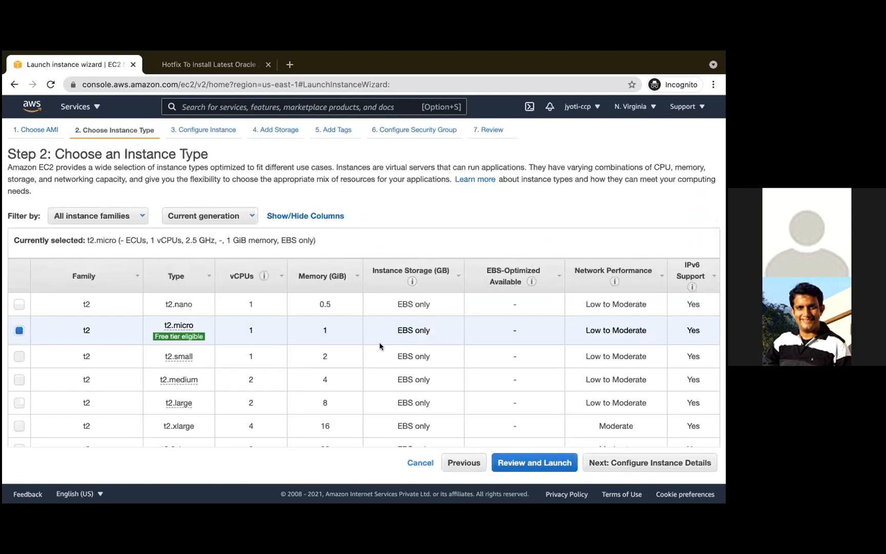
- Keep the t2.micro type, default instance details, 8 GiB gp2 root volume and no tags, and proceed to the security group configuration
scroll(379, 347, down, 3)
click(629, 462)
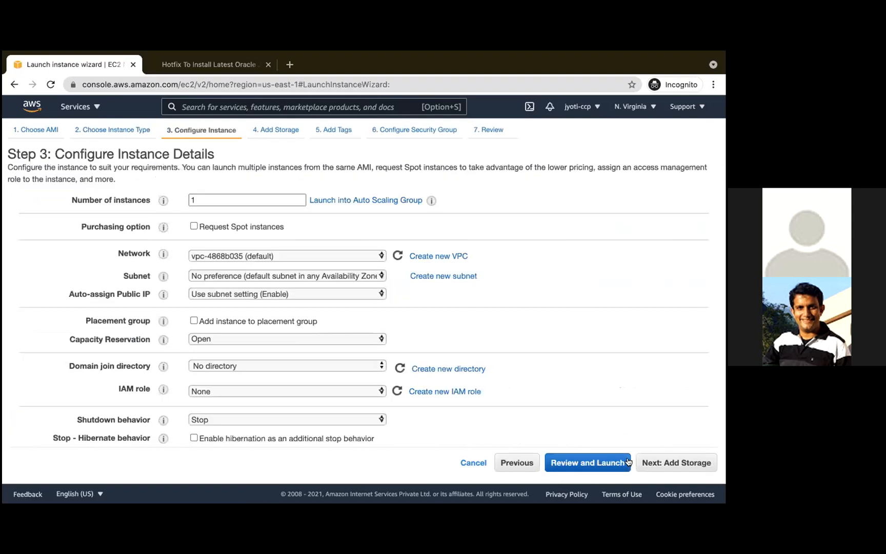
scroll(451, 390, down, 5)
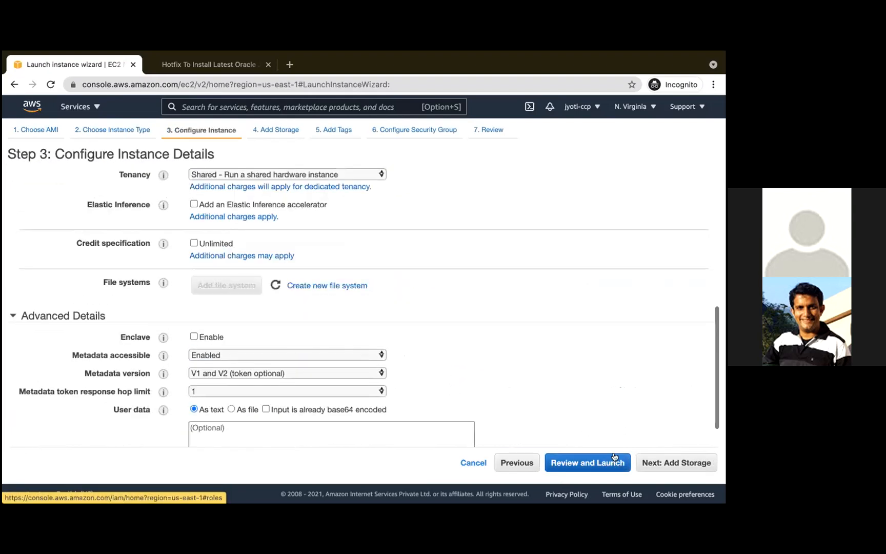
click(696, 468)
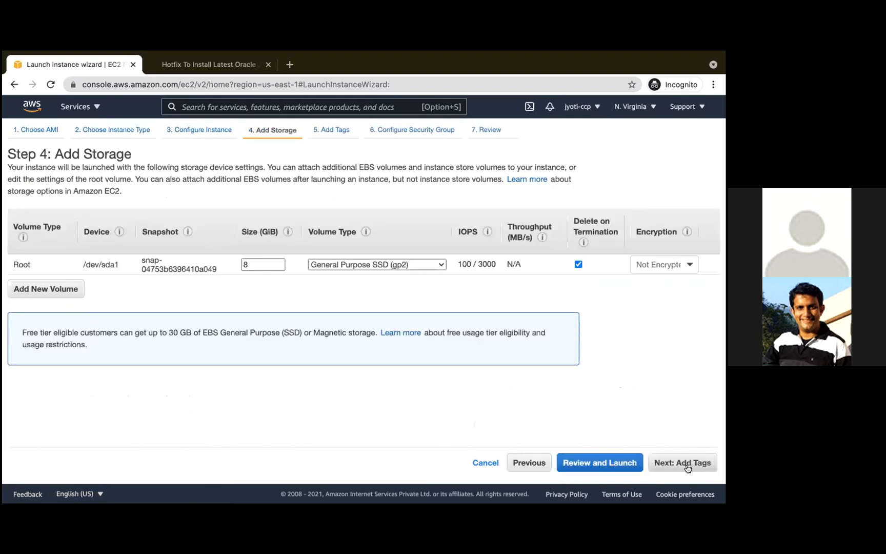
click(684, 463)
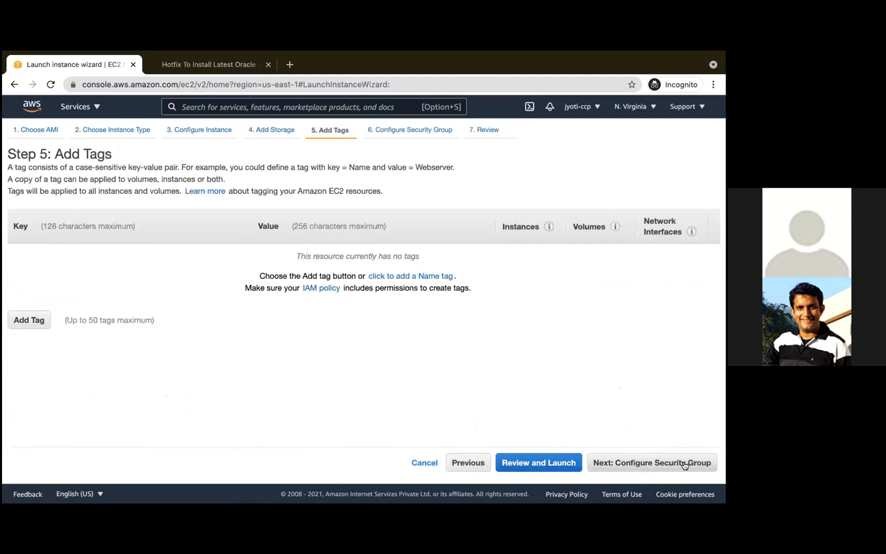
click(684, 464)
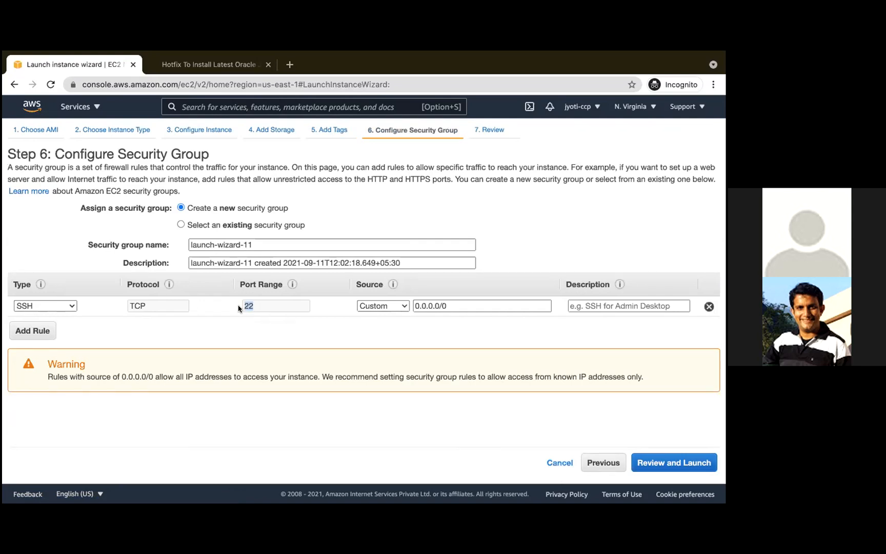
- Assign the existing security group launch-wizard-9, check its inbound rules and review the launch summary
click(255, 227)
scroll(218, 271, down, 5)
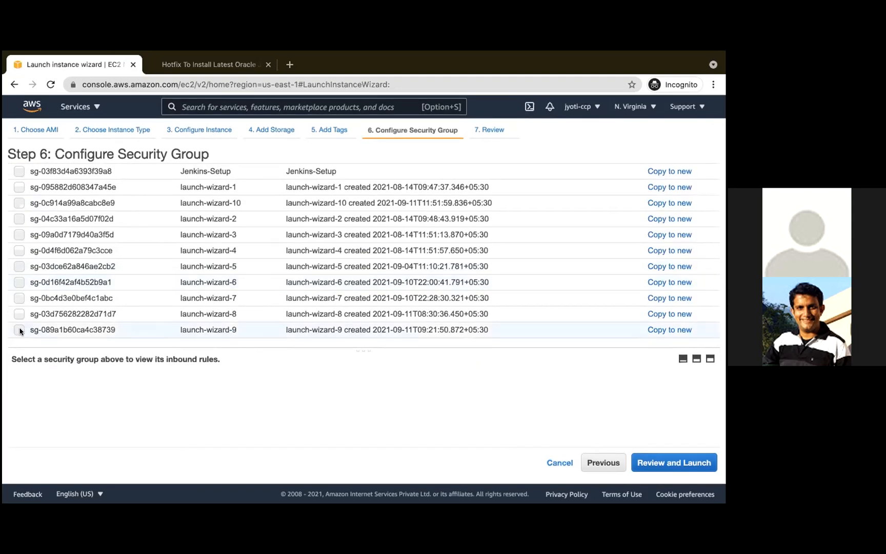
click(18, 330)
mouse_move(199, 386)
scroll(201, 383, down, 1)
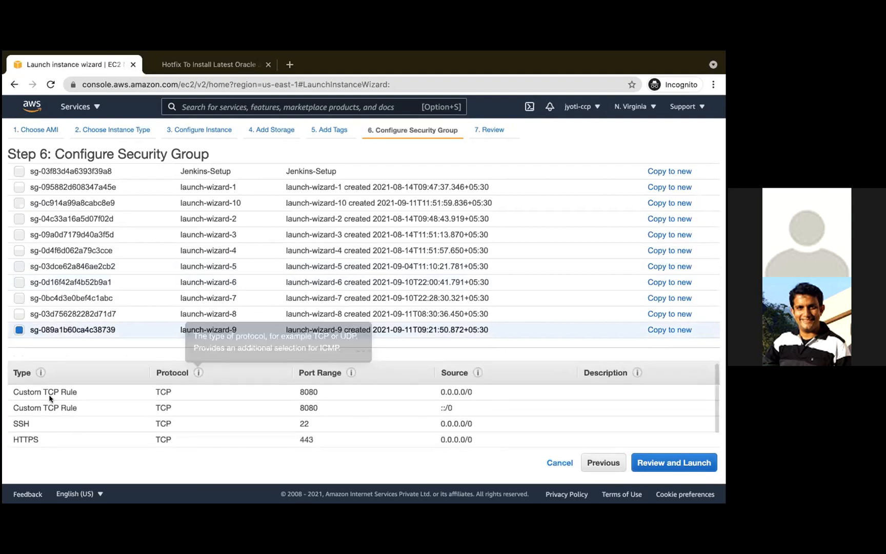
scroll(55, 409, down, 1)
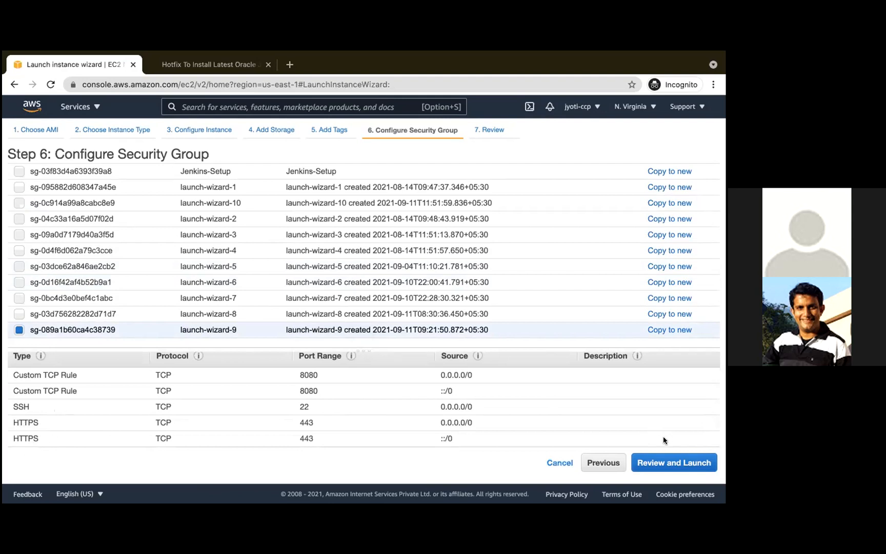
click(648, 465)
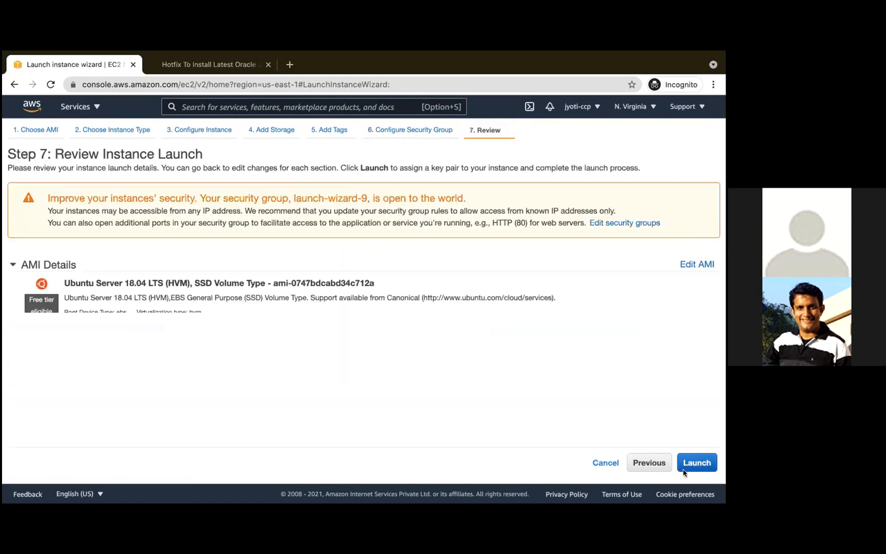
scroll(584, 393, down, 5)
scroll(584, 394, up, 5)
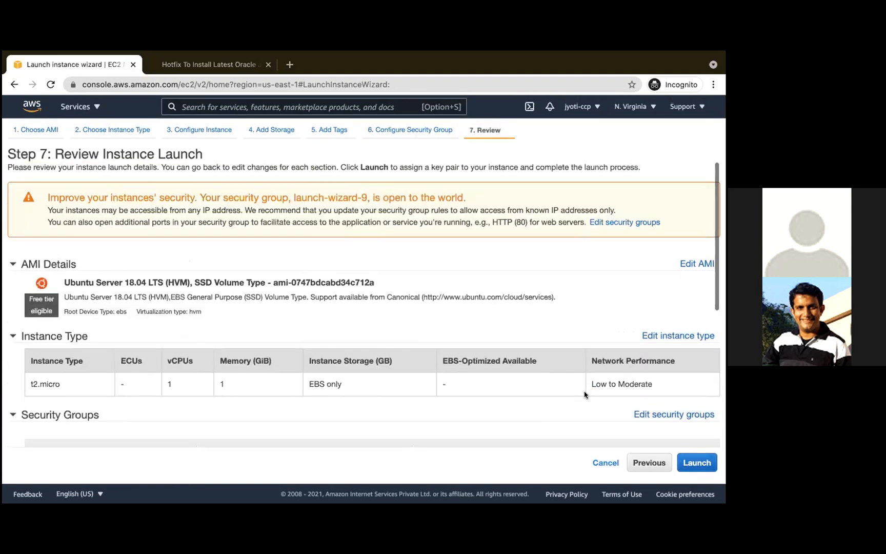
scroll(703, 359, down, 5)
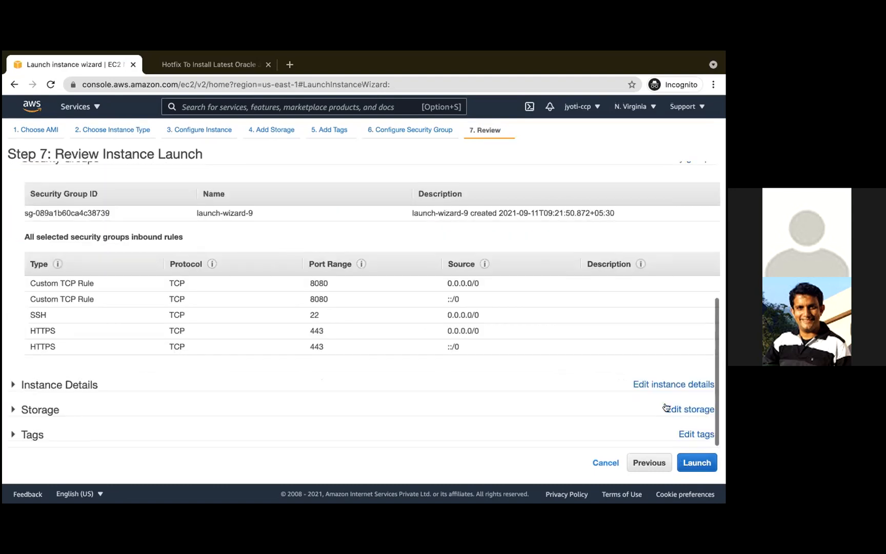
- Launch the instance with the existing key pair ttc, acknowledging access to it, and show the unfiltered list of instances
click(698, 463)
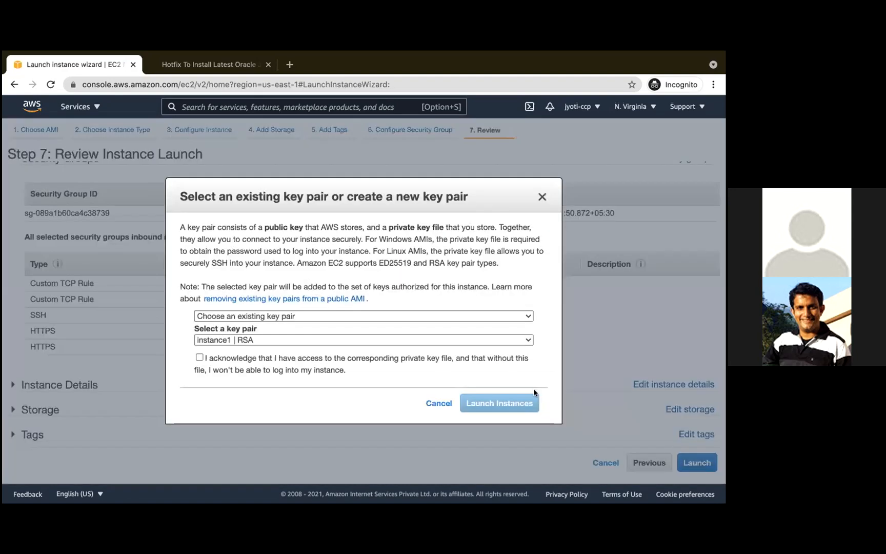
click(293, 340)
click(264, 362)
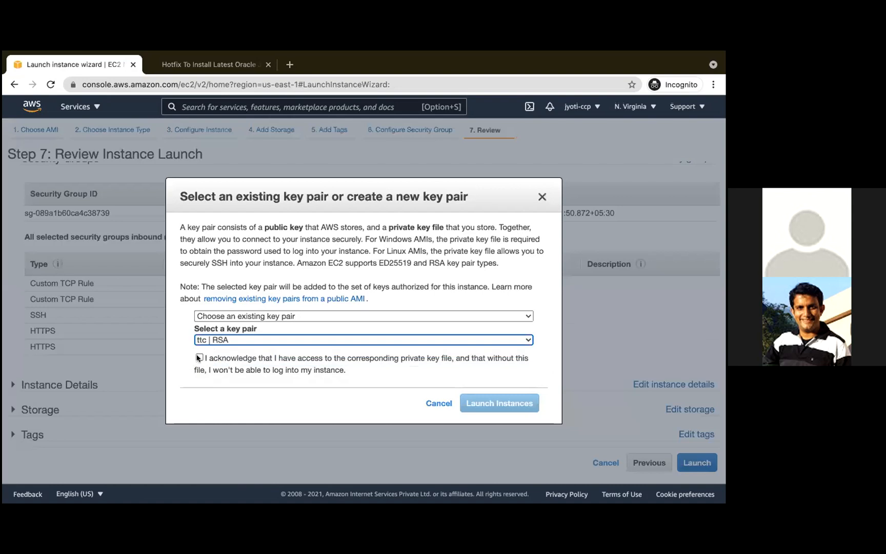
click(199, 358)
click(500, 403)
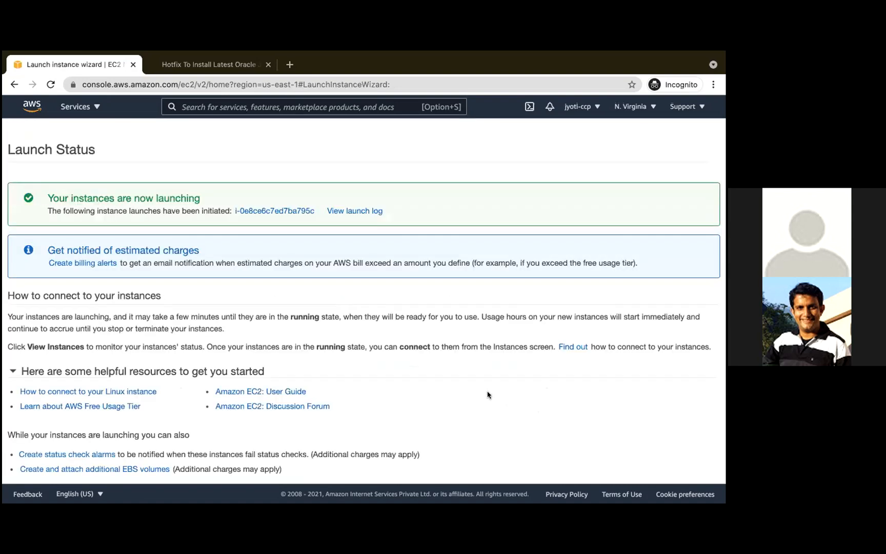
click(264, 210)
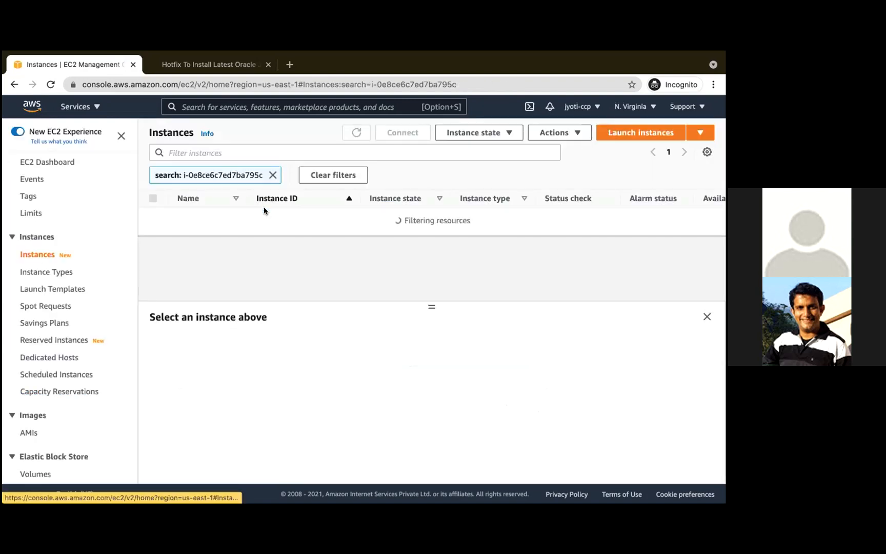
click(273, 174)
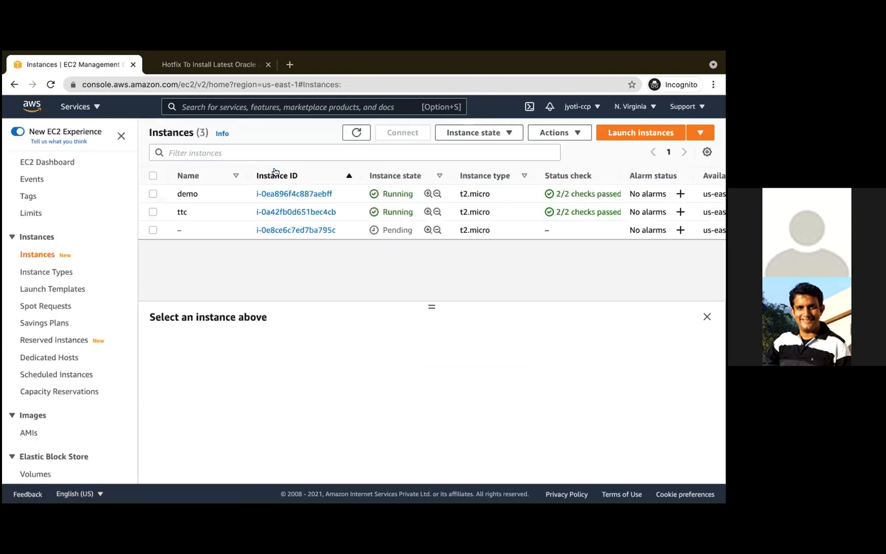
- Open the account's AMIs in a separate browser tab and check the status and remaining columns of copied-ami
scroll(96, 406, down, 2)
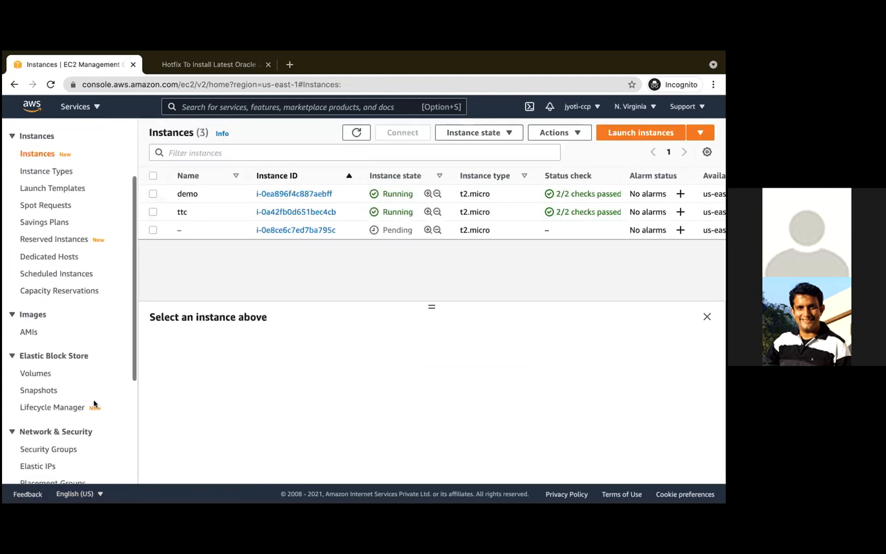
super+click(28, 332)
click(178, 61)
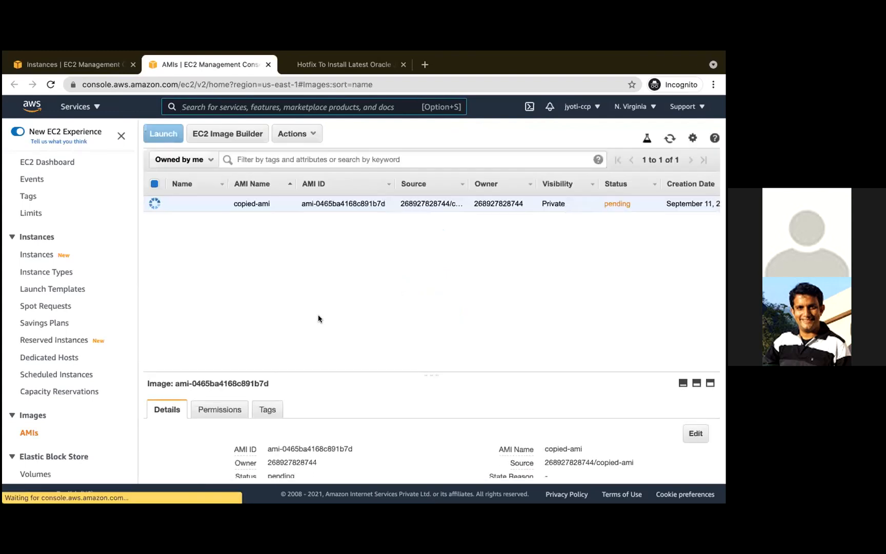
scroll(620, 203, right, 2)
scroll(620, 202, right, 8)
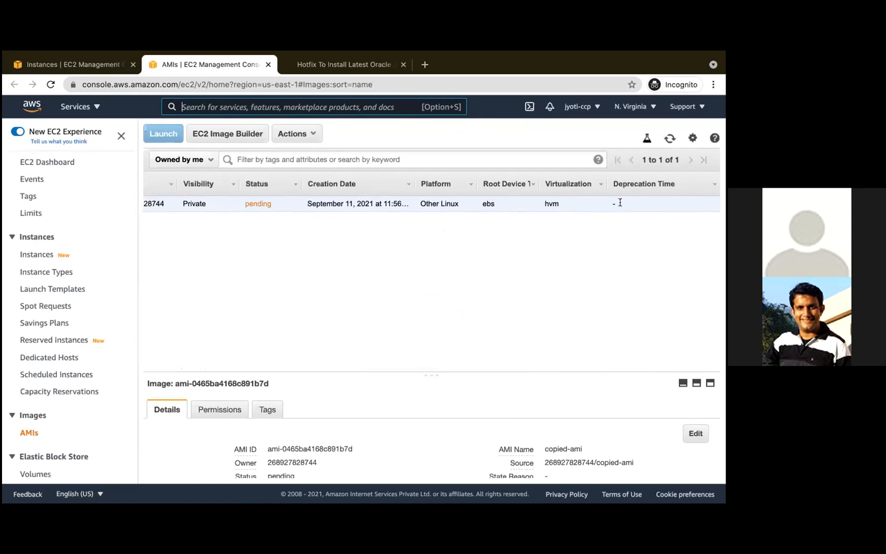
scroll(619, 202, left, 10)
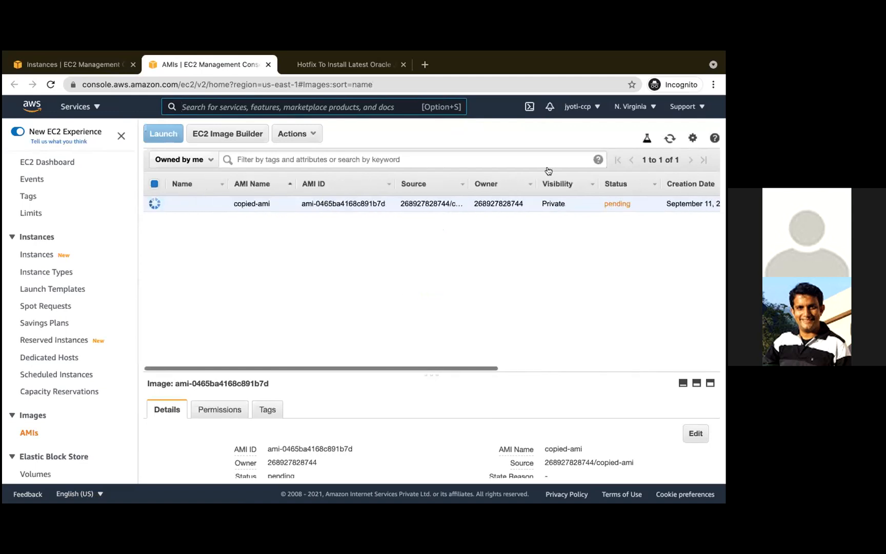
click(154, 183)
click(154, 183)
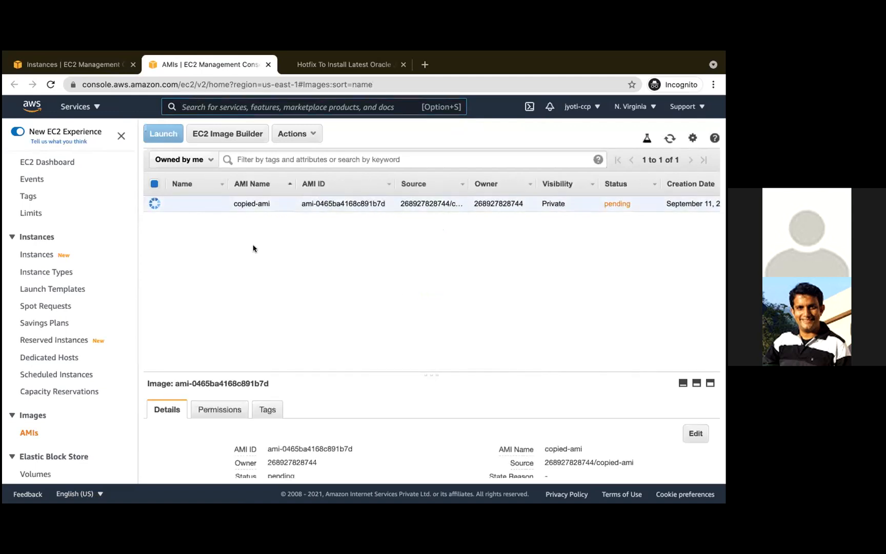
- Return to the instances list and name the newly launched, unnamed instance demo_jenkins
click(97, 64)
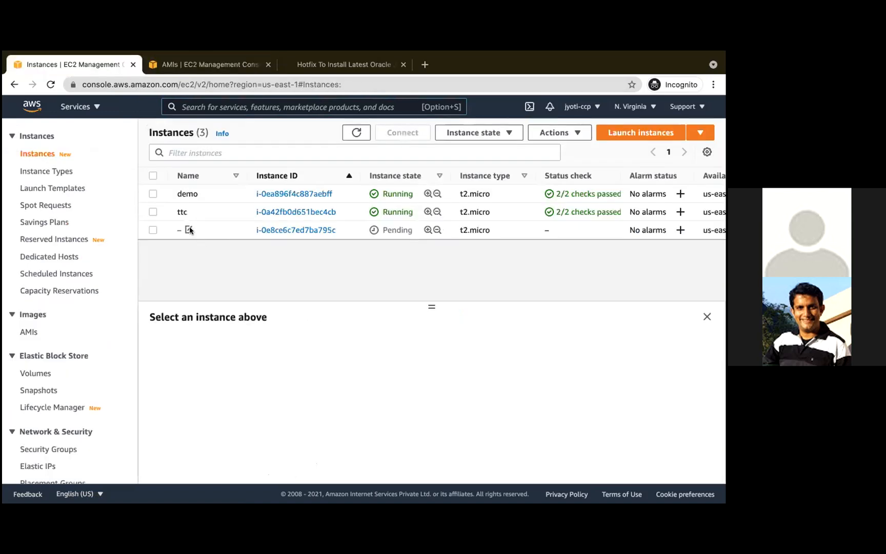
mouse_move(377, 56)
click(187, 229)
click(234, 246)
text(demo_jenkins)
click(326, 290)
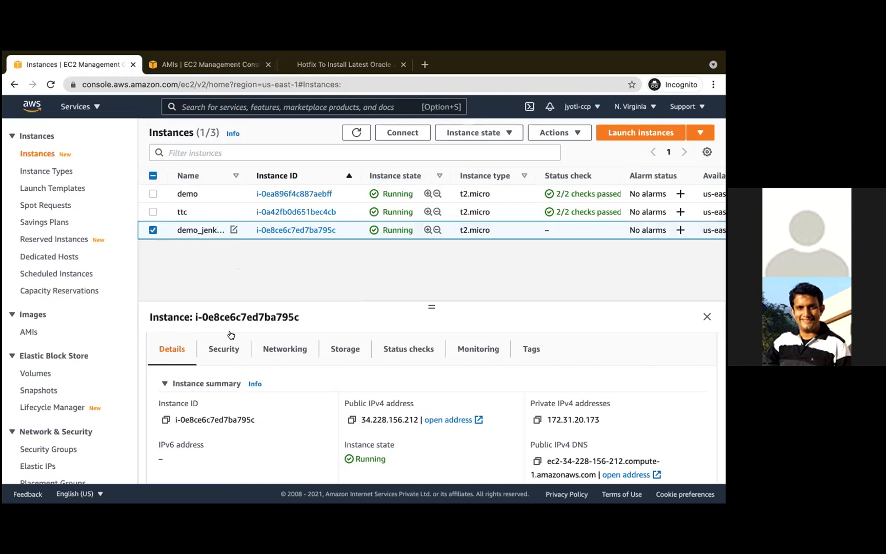
- Review the security details and inbound rules of demo_jenkins and switch to the Terminal window
click(228, 349)
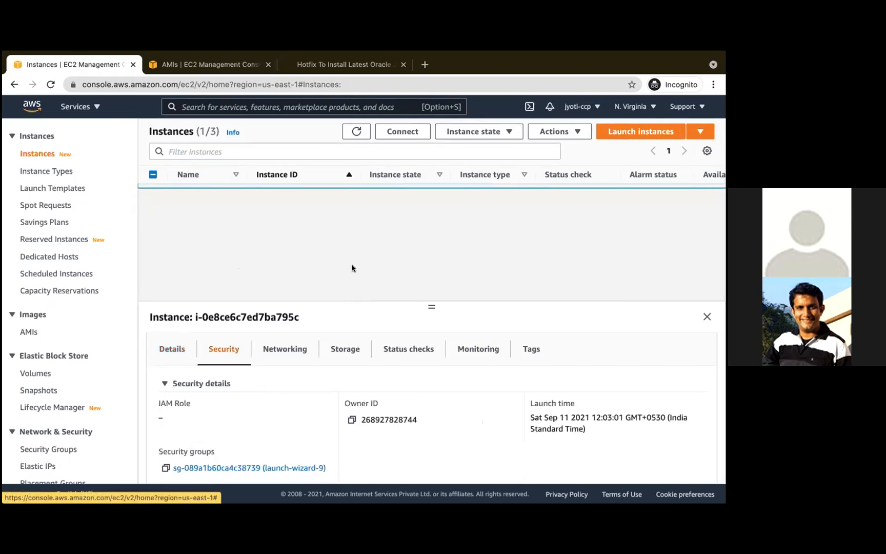
scroll(324, 384, down, 3)
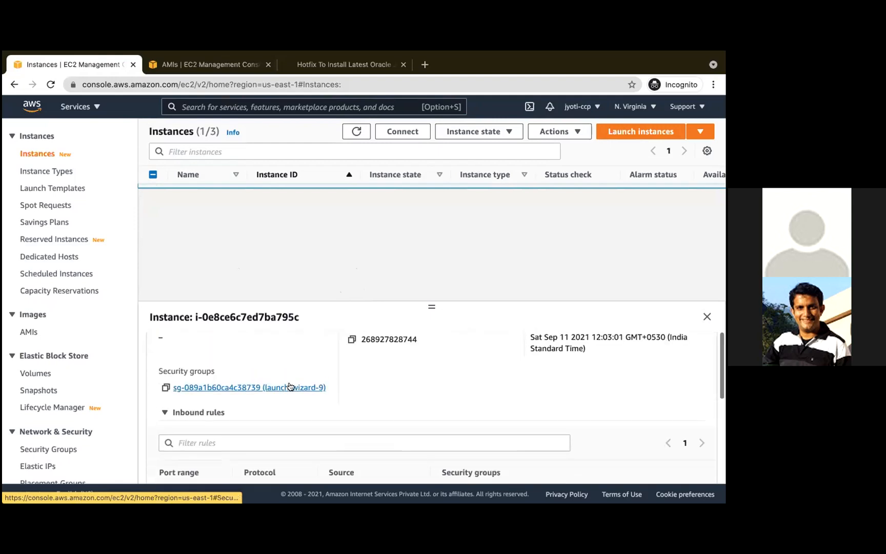
scroll(289, 389, down, 5)
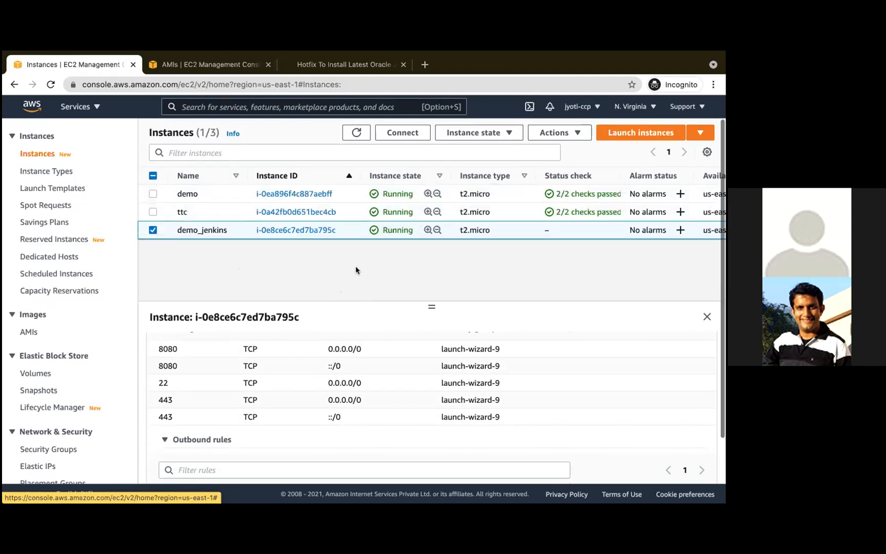
key(ctrl+Left)
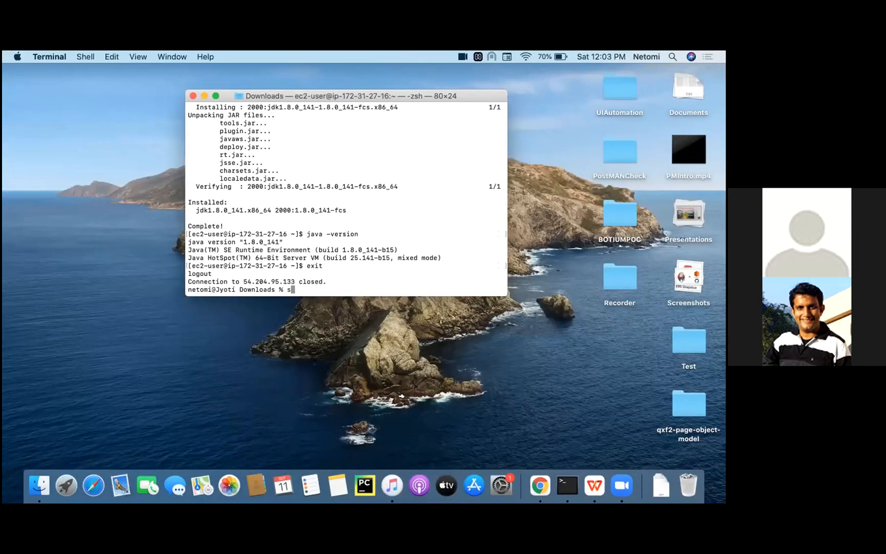
- Begin an SSH command in Terminal with the key file ttc.pem and the ubuntu user
text(tc.pem)
key(ctrl+Right)
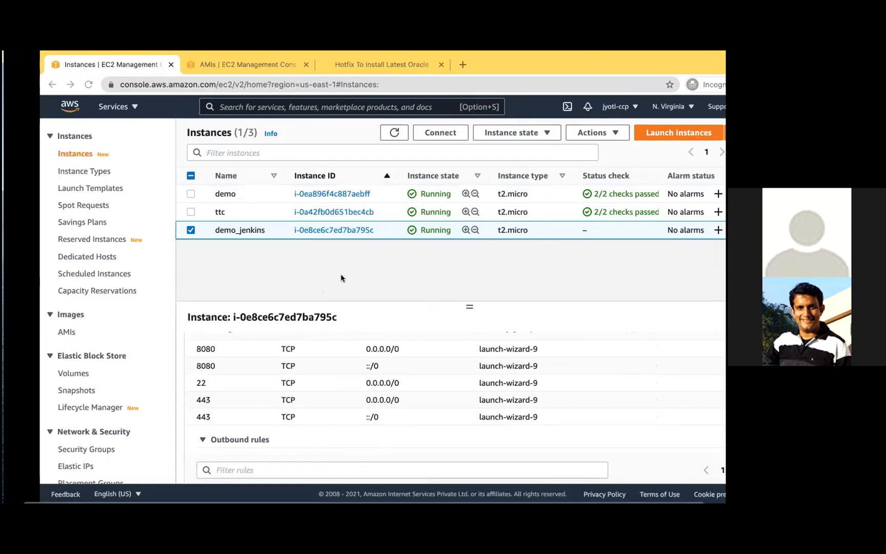
key(ctrl+Left)
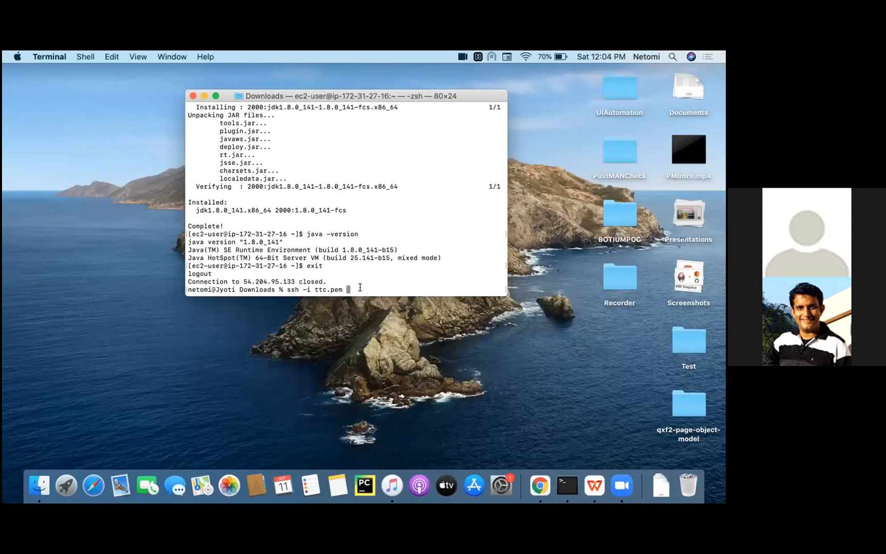
text(ubuntu@)
- Open the instance summary of demo_jenkins in the EC2 console and copy its public IPv4 address
key(ctrl+Right)
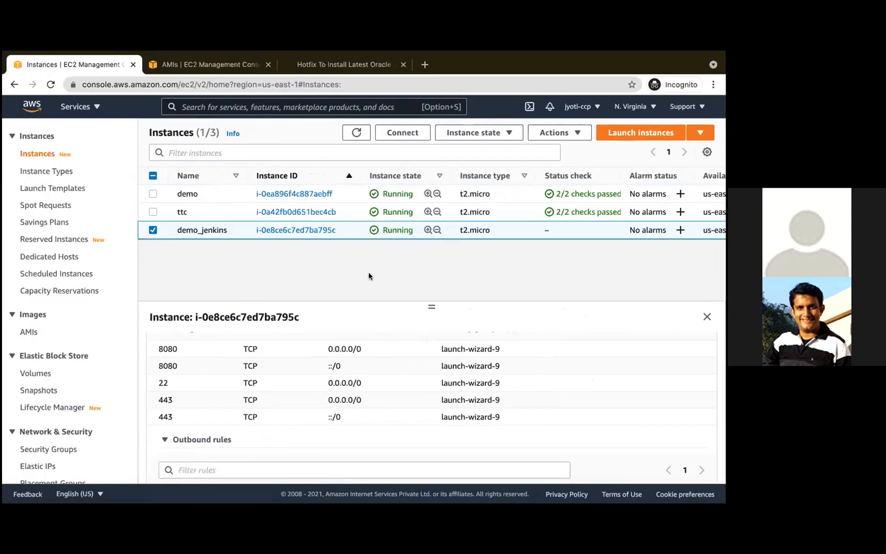
scroll(307, 313, down, 3)
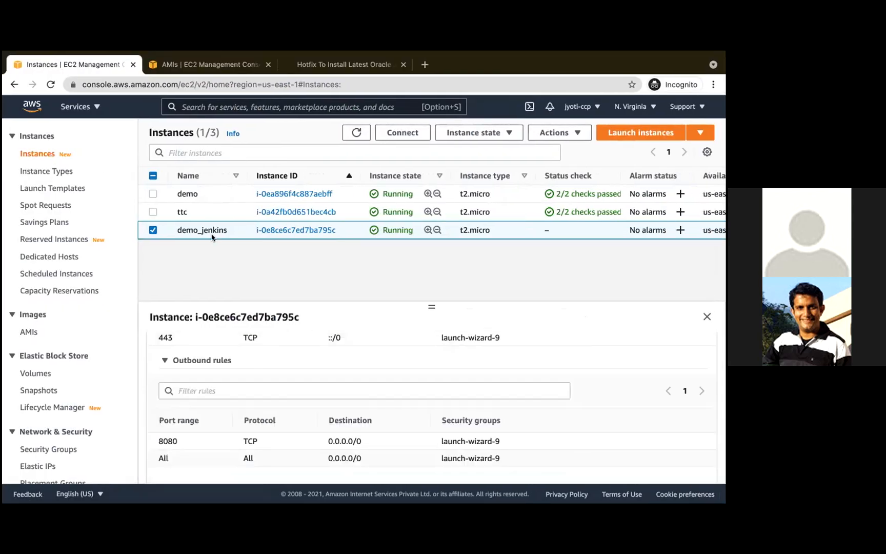
click(285, 231)
scroll(331, 328, down, 3)
scroll(330, 329, up, 3)
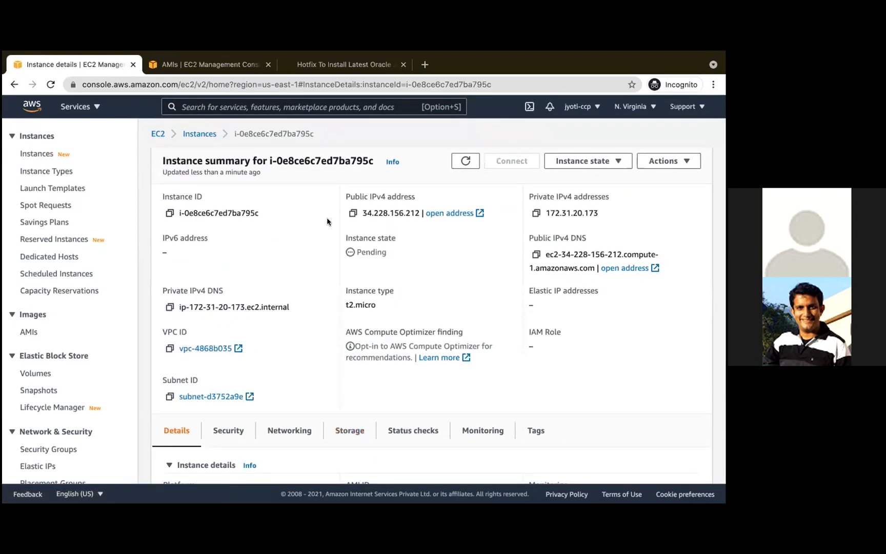
- Complete the SSH command in Terminal with the copied address, connect to demo_jenkins as ubuntu, and accept the host with yes
key(ctrl+Right)
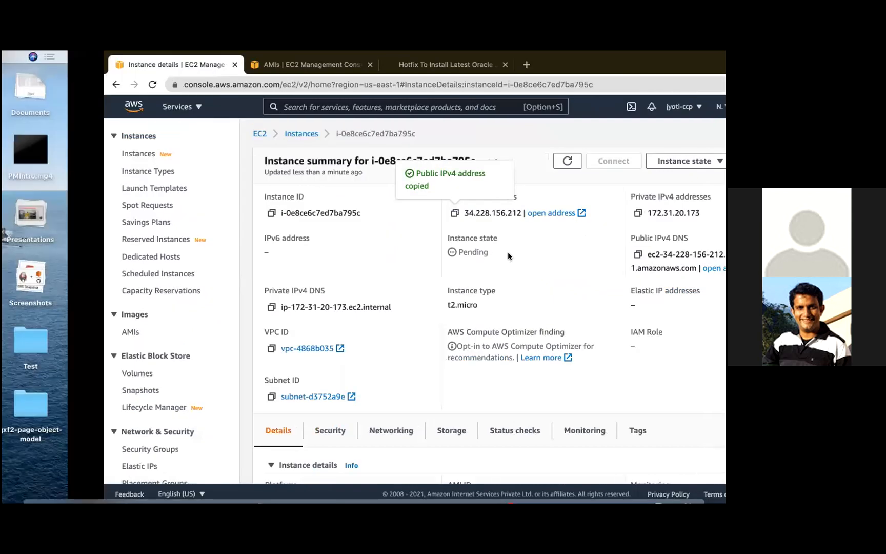
text(34.228.156.212)
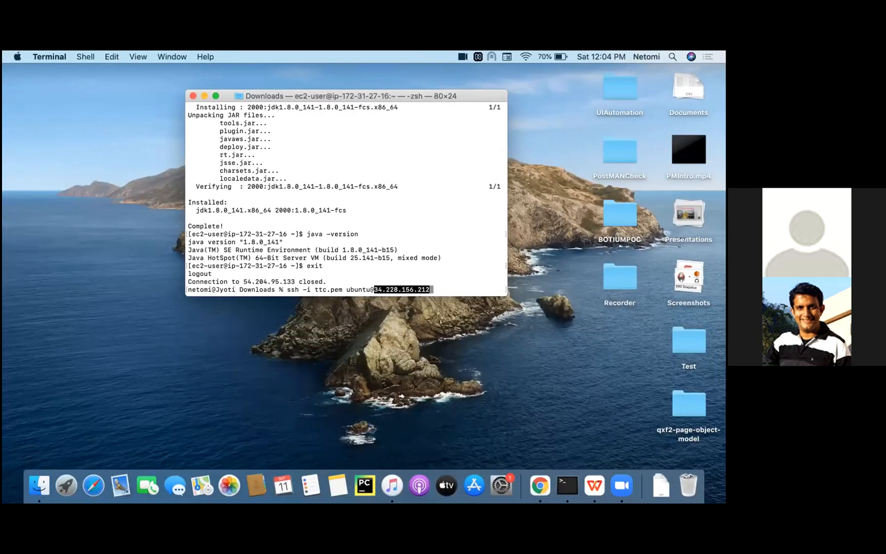
key(Return)
text(yes)
key(Return)
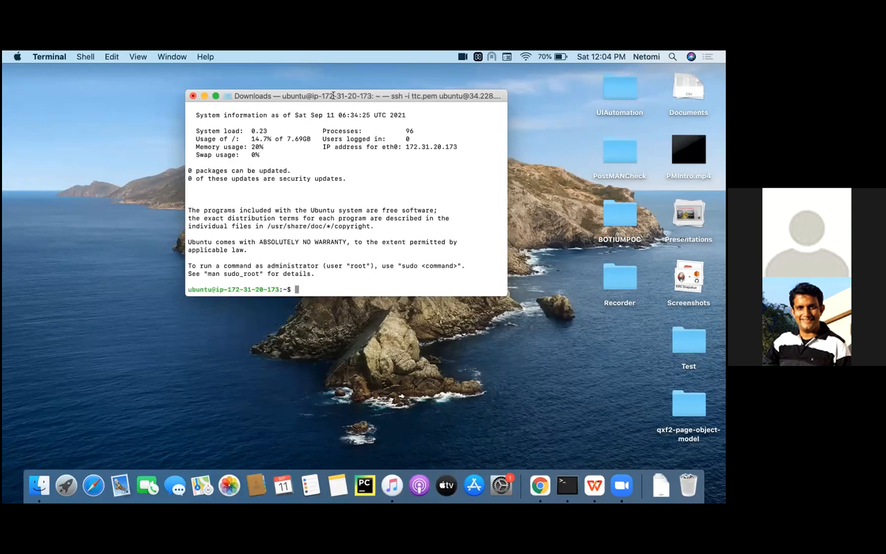
- Check the Java version on the Ubuntu instance with java -version
text(java -version)
key(Return)
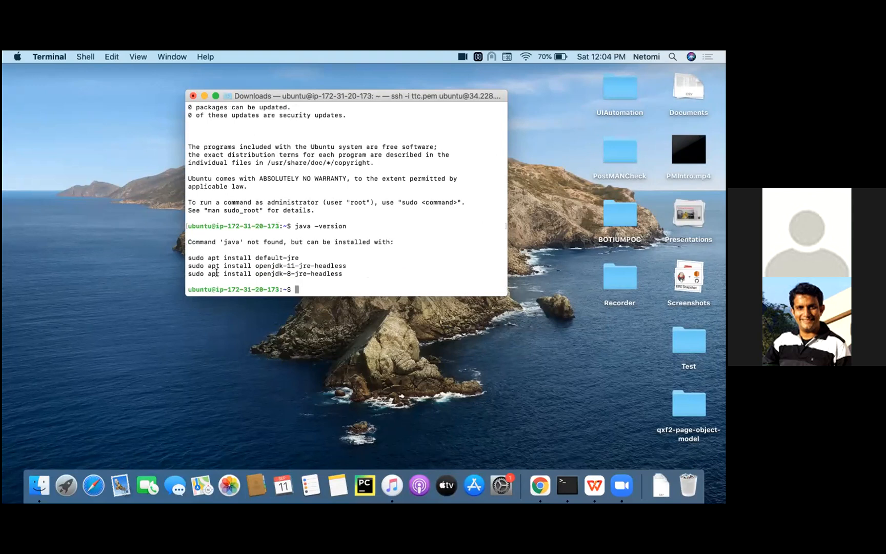
- Try to install Java 8 with the suggested command sudo apt install openjdk-8-jre-headless
double_click(270, 257)
triple_click(296, 257)
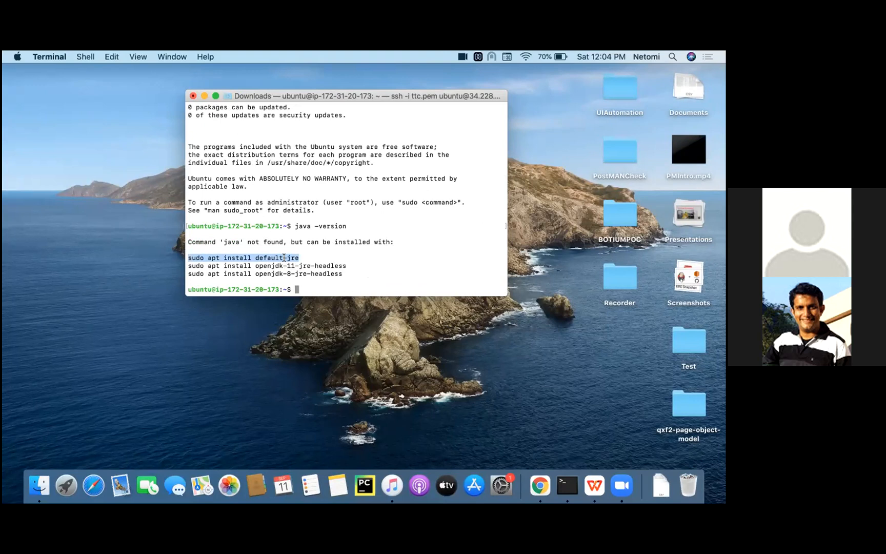
click(289, 273)
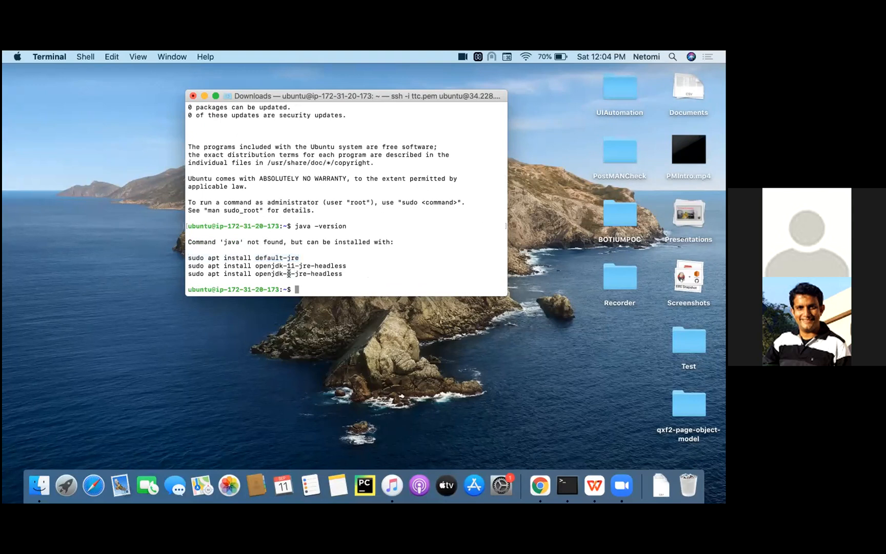
double_click(289, 273)
drag(343, 273, 181, 273)
key(super+c)
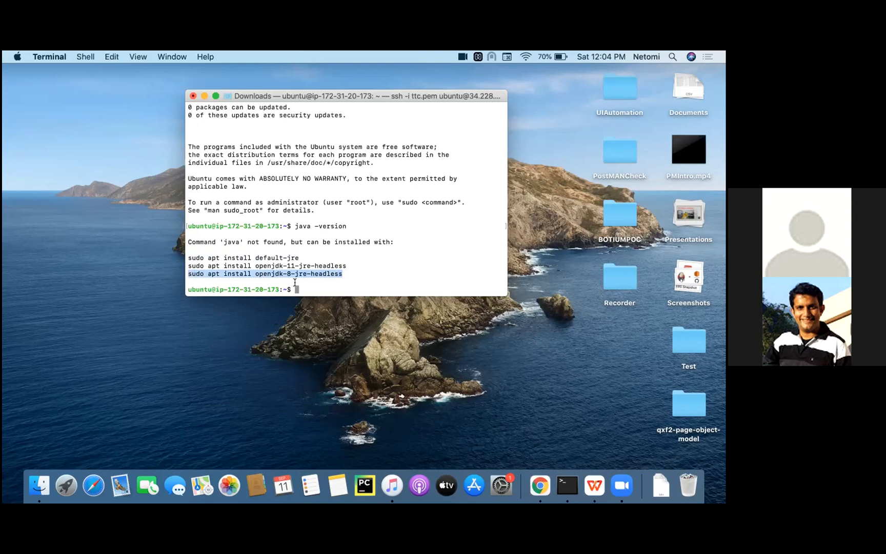
key(super+v)
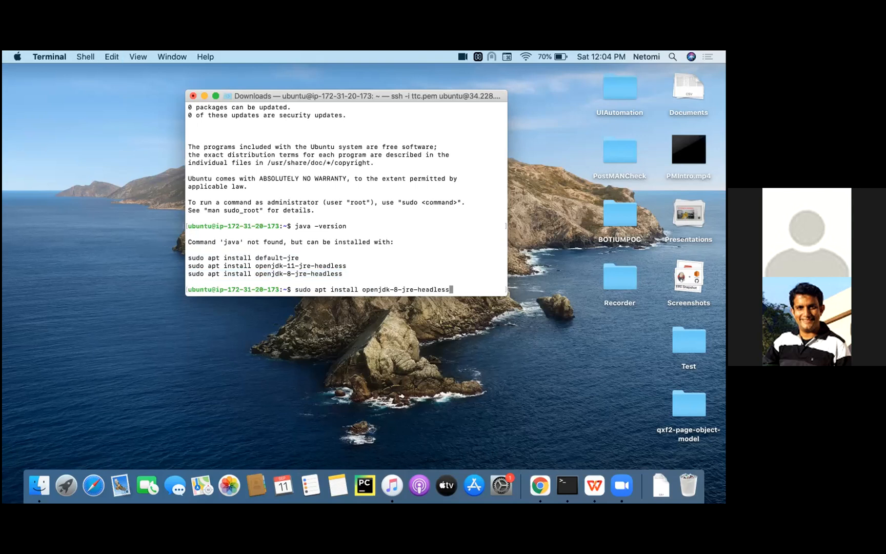
key(Return)
- Run java -version again to check for the Java installation
text(java -version)
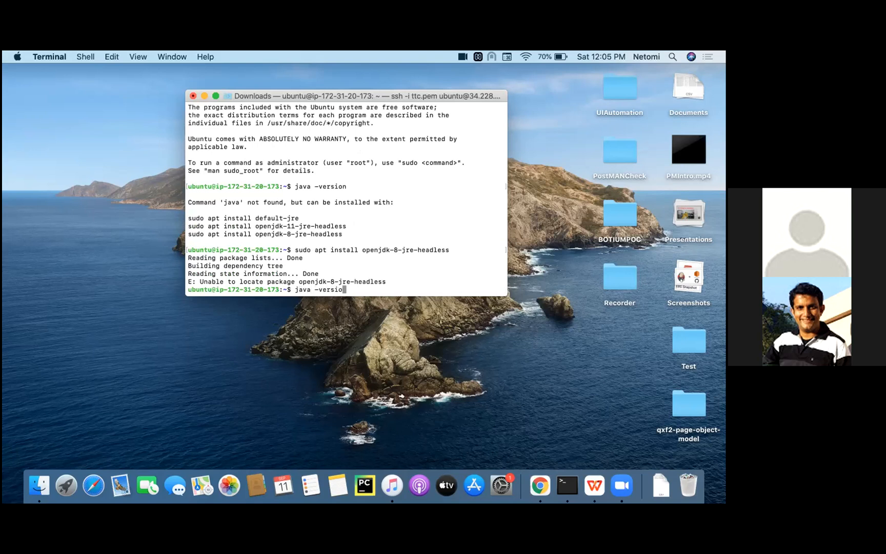
key(Return)
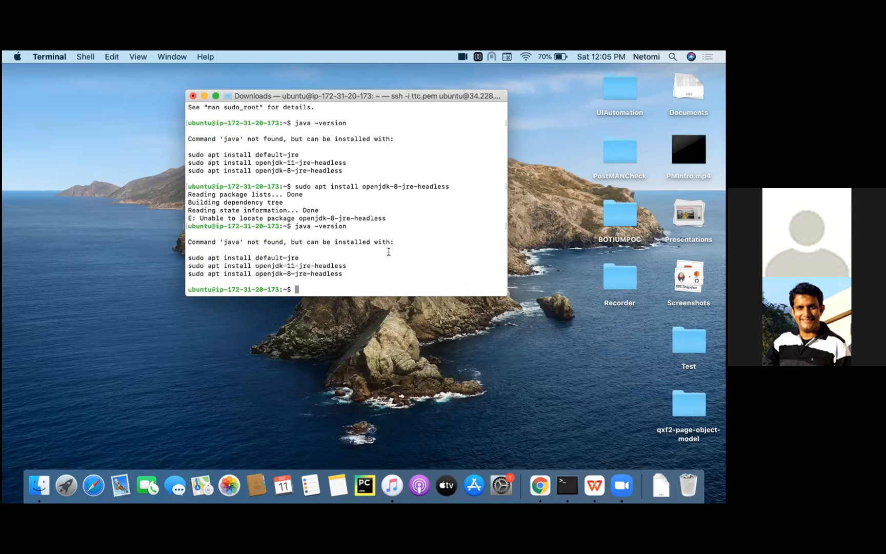
- Switch to the AMIs list in the browser and give copied-ami the name innvirginia
key(ctrl+Right)
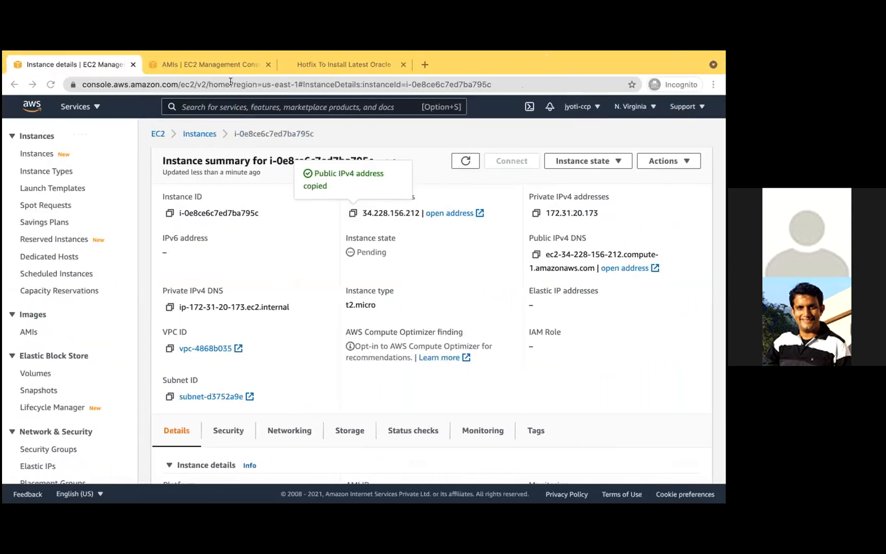
click(210, 65)
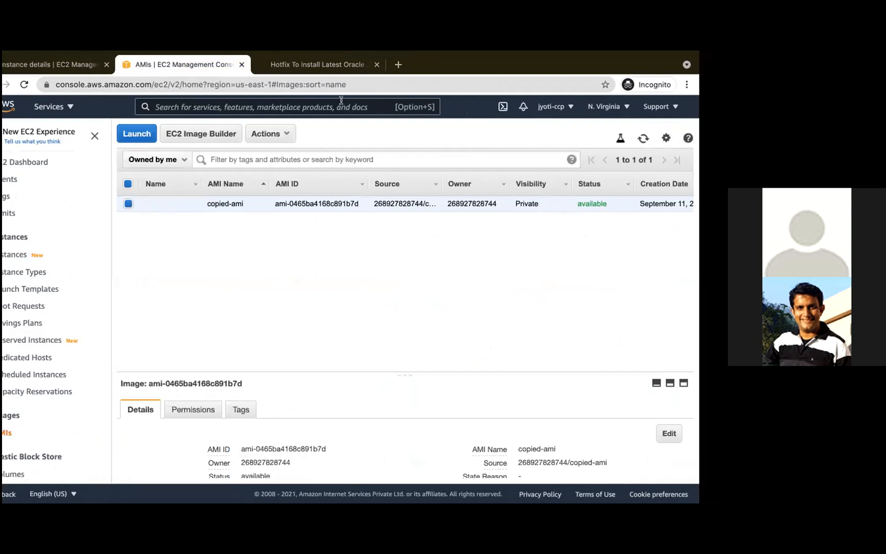
click(67, 65)
click(197, 66)
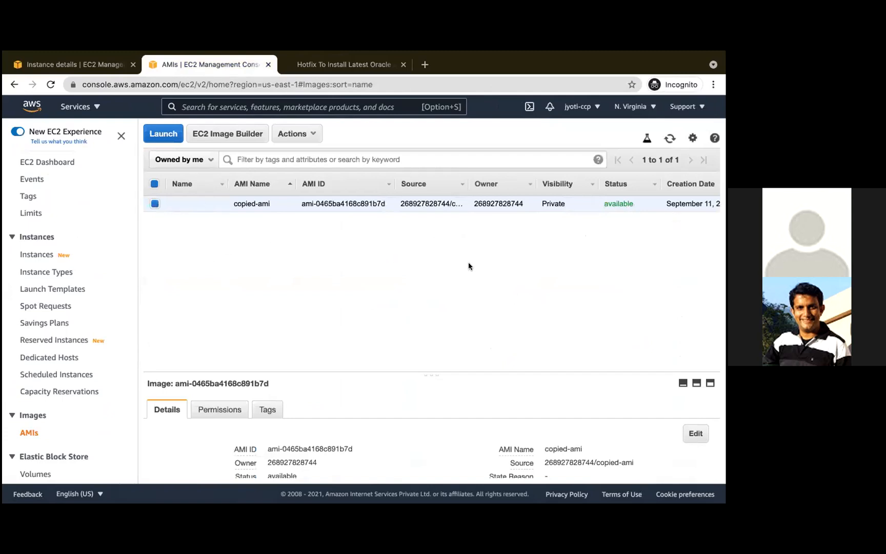
click(216, 204)
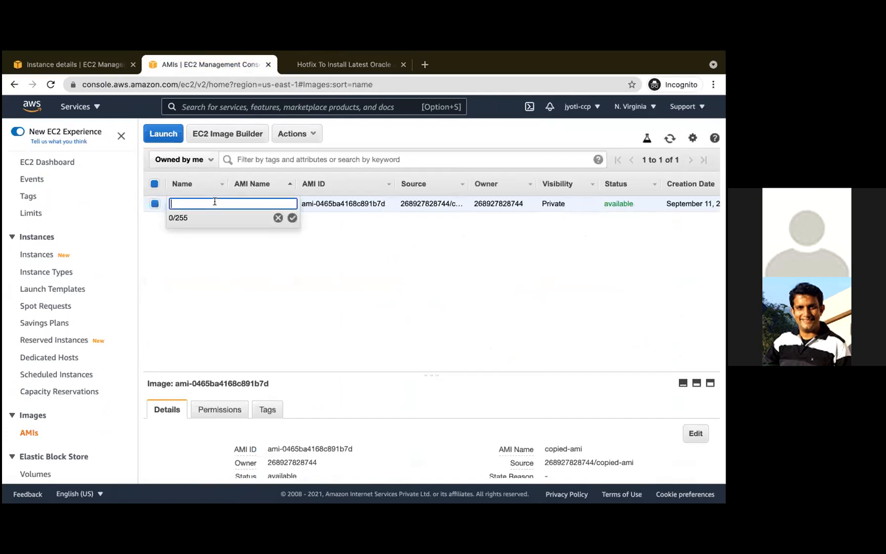
text(innvirginia)
click(293, 218)
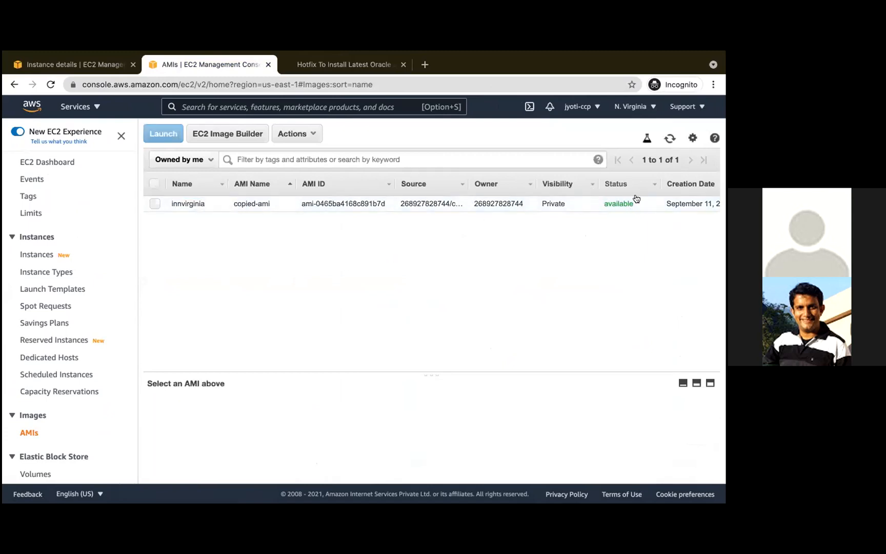
- Select the innvirginia AMI and review its available actions and the image ownership filter choices
click(155, 204)
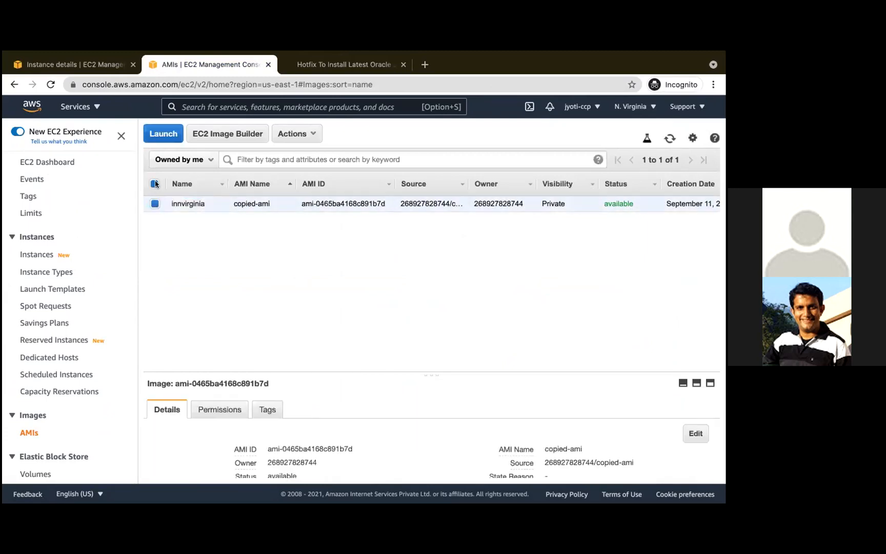
click(307, 134)
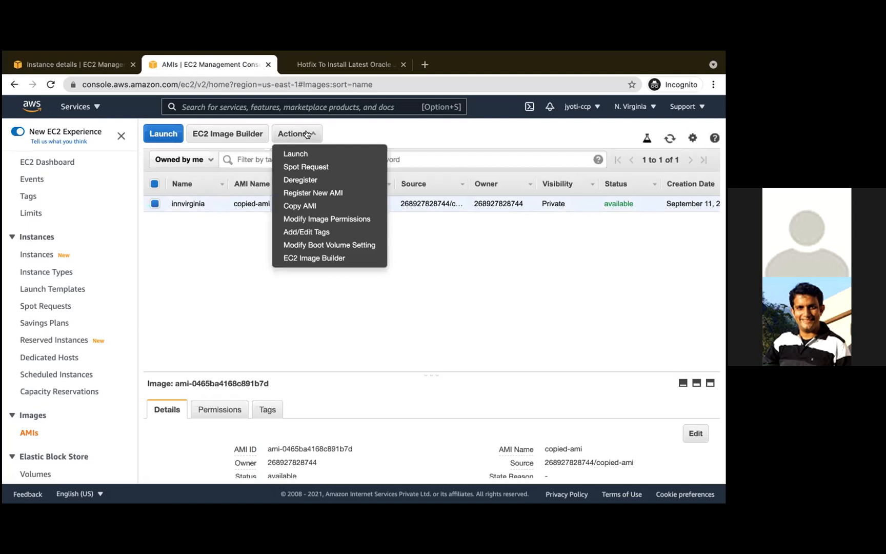
click(216, 269)
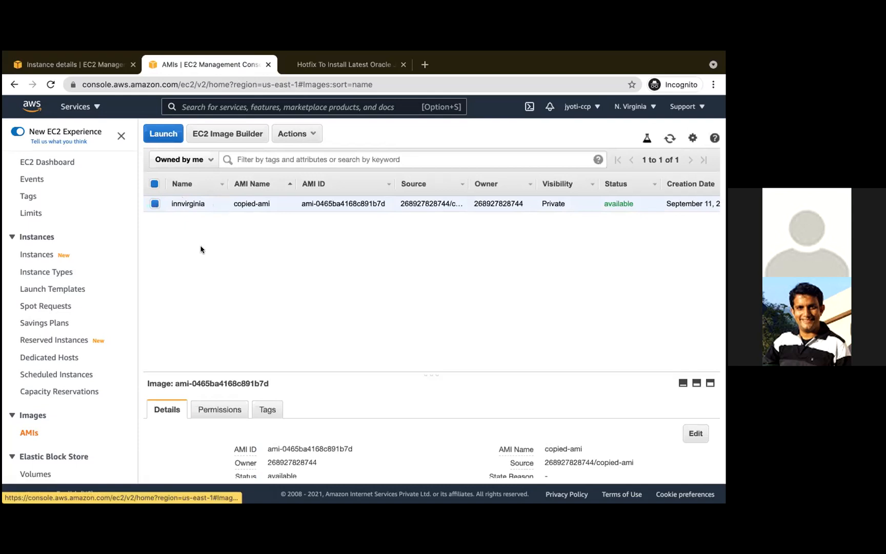
click(179, 160)
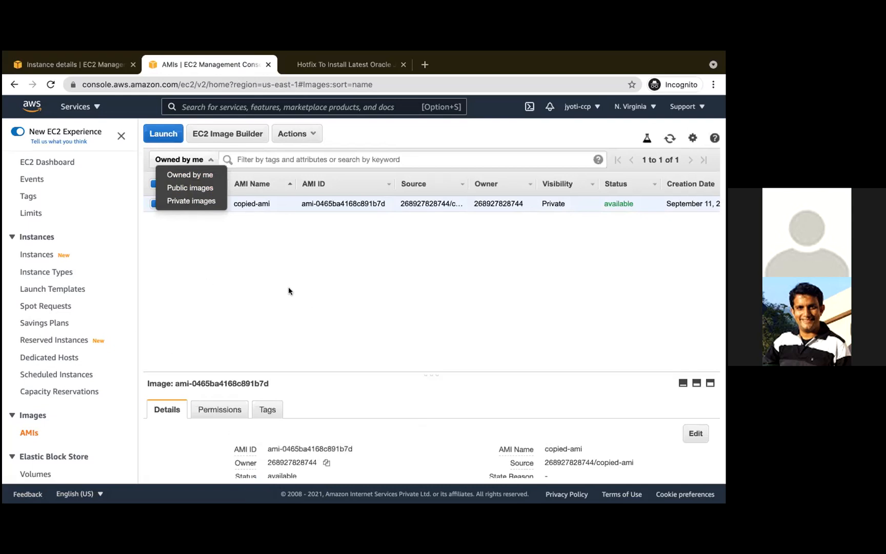
click(301, 269)
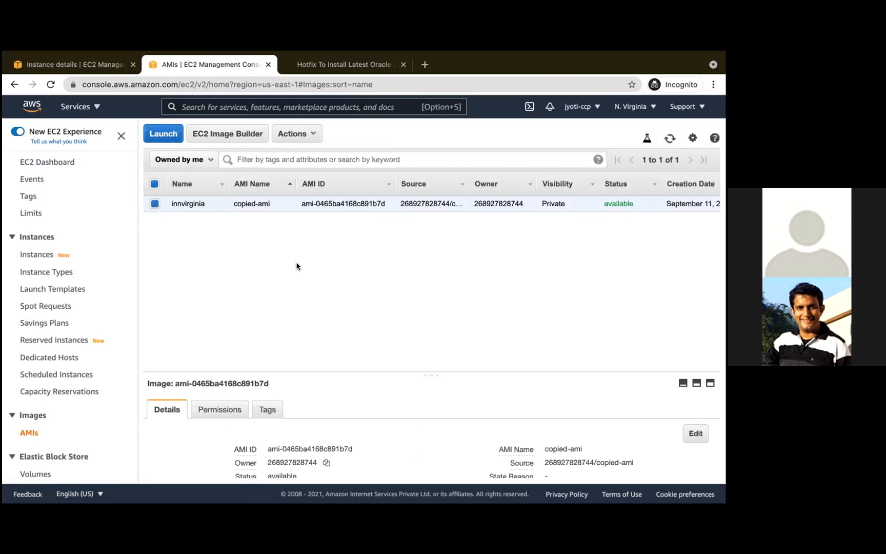
- Copy the innvirginia AMI to US East (Ohio), keeping the name copied-ami and setting the description to "in ohio"
click(310, 134)
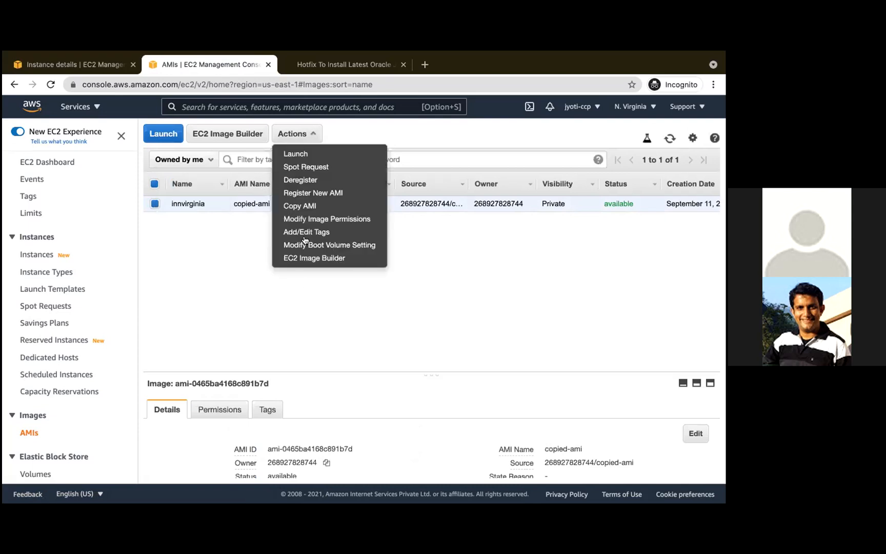
click(306, 205)
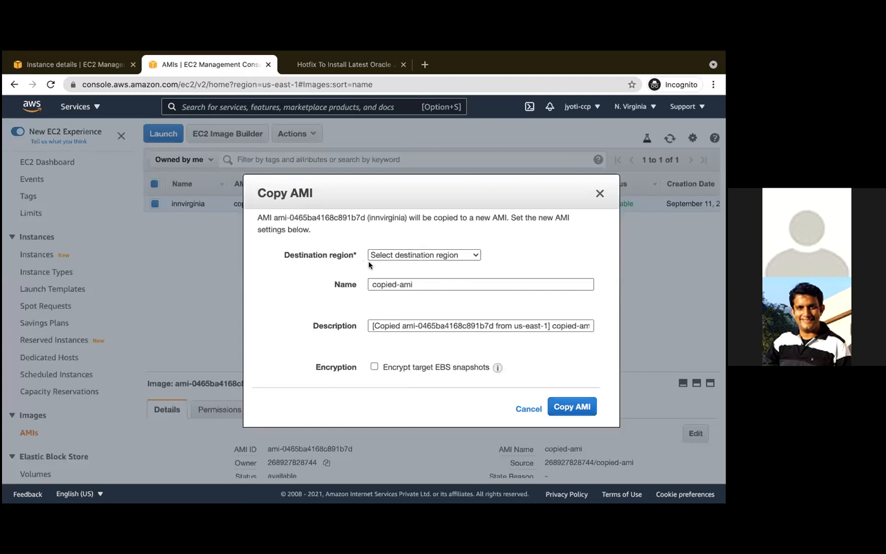
click(434, 255)
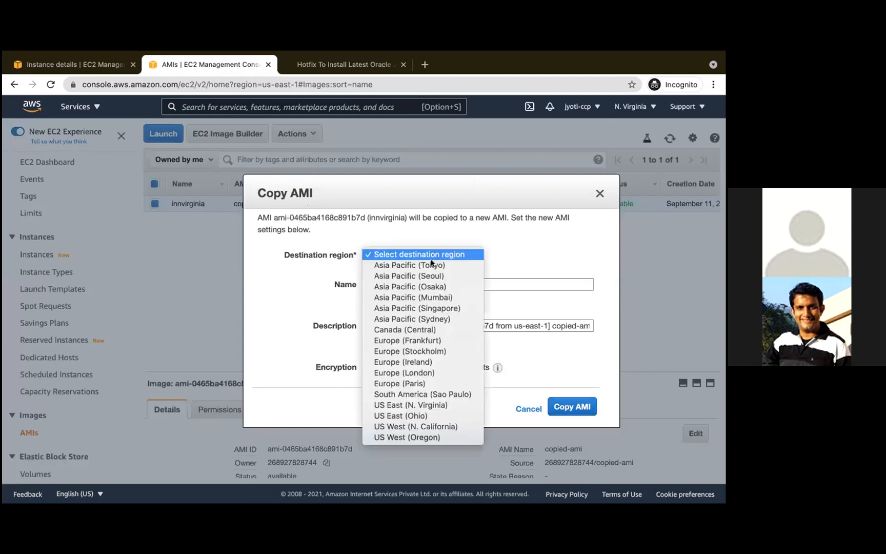
click(409, 417)
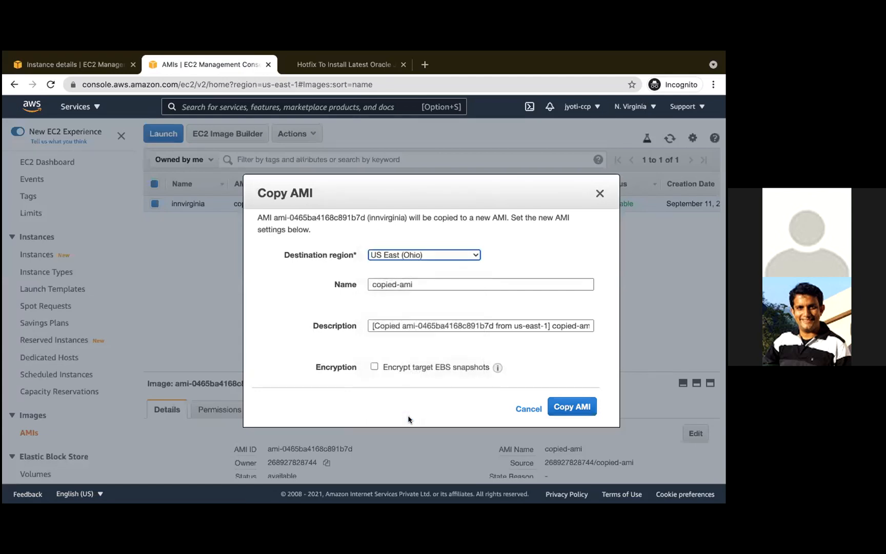
click(417, 325)
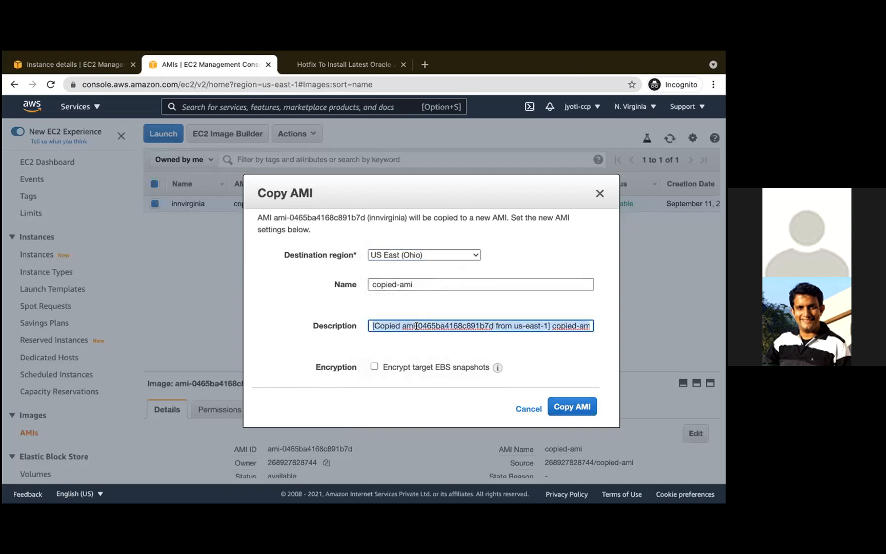
key(BackSpace)
text(in)
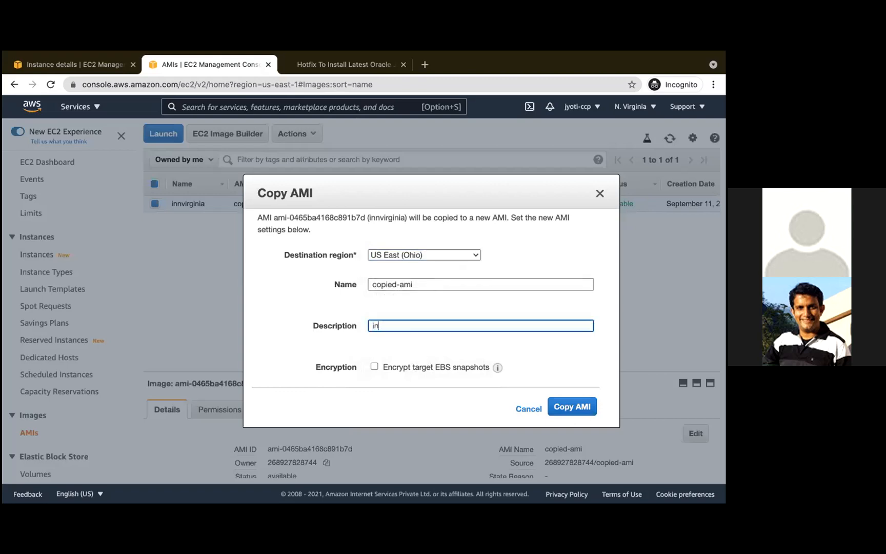
text( ohio)
click(574, 406)
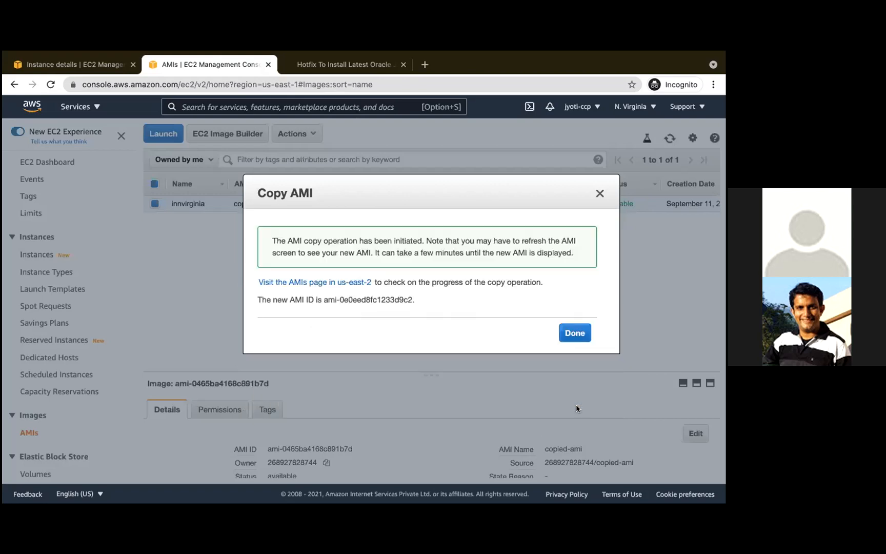
click(569, 334)
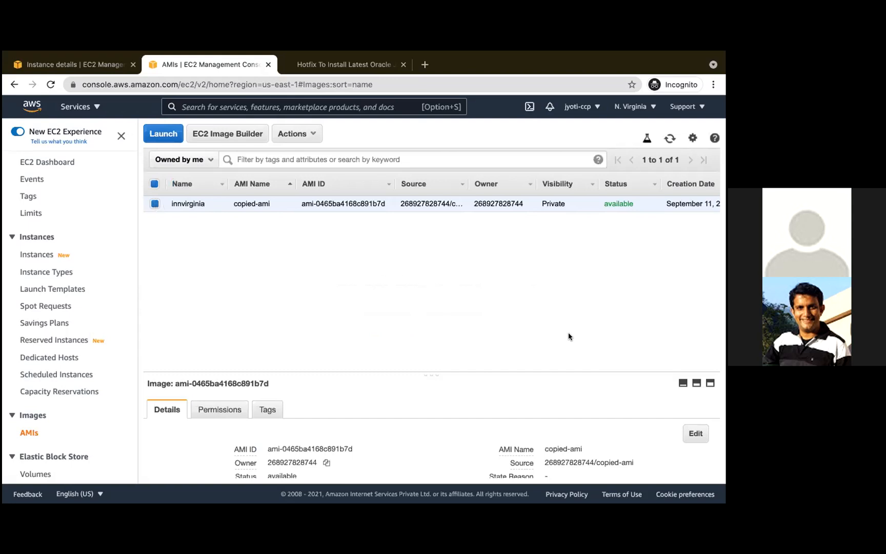
- Switch the console region to US East (Ohio) and show the AMIs there
click(632, 106)
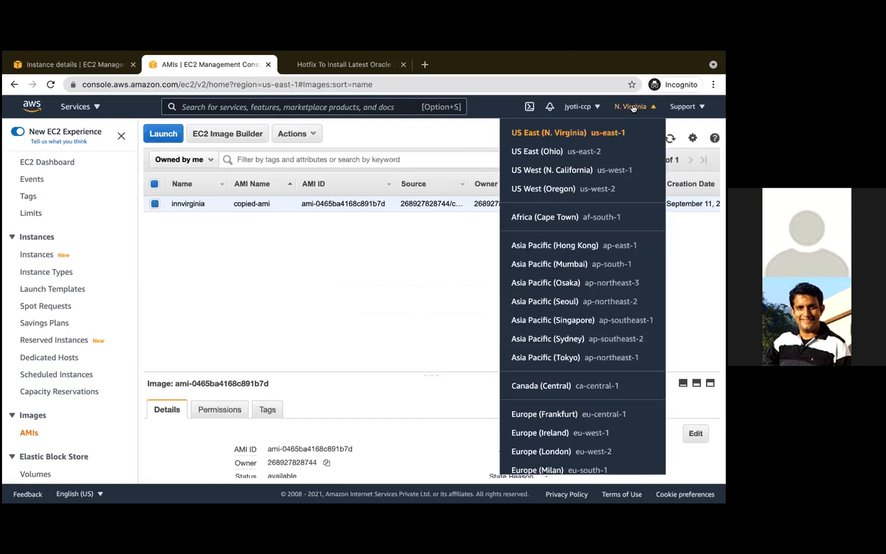
click(549, 152)
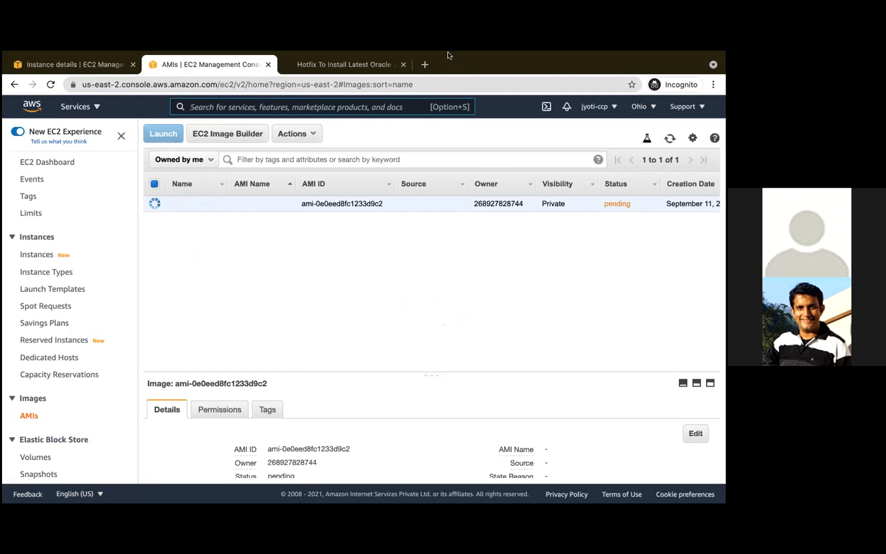
key(ctrl+Left)
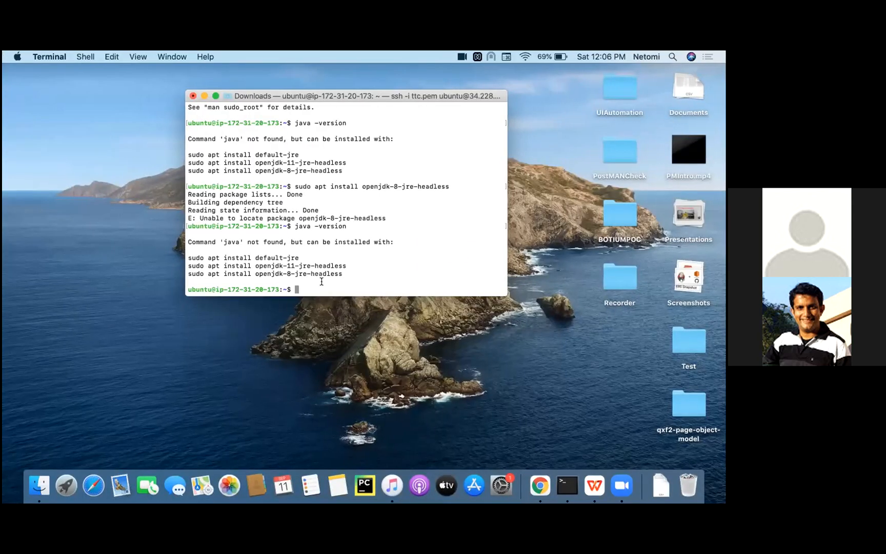
key(XF86AudioRaiseVolume)
- Switch to the AWS Primer - Part 8 presentation, show slide 10 and move the Java tutorial link's text box slightly up and right
mouse_move(483, 57)
key(ctrl+Right)
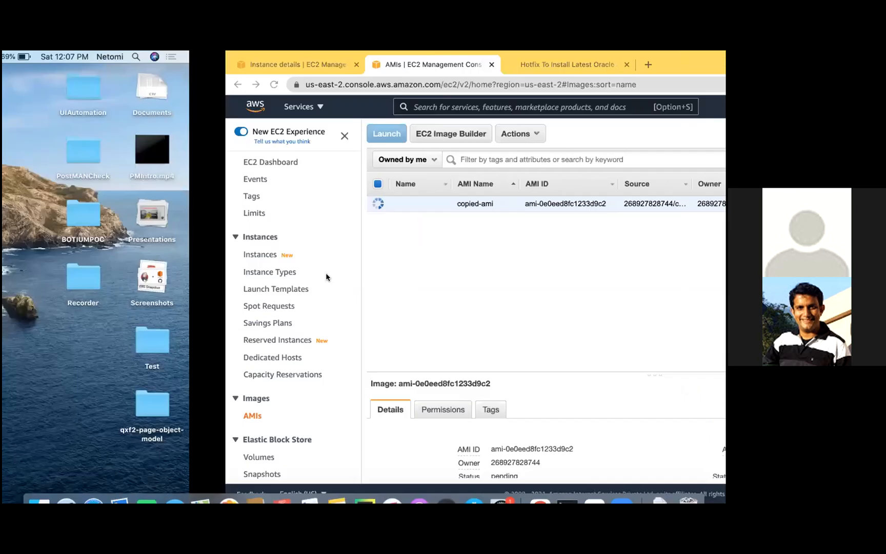
key(ctrl+Right)
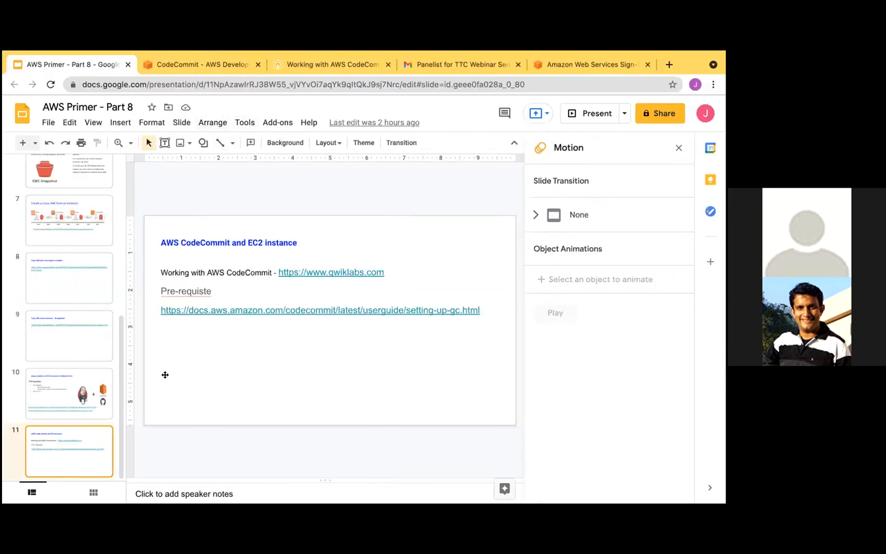
click(72, 380)
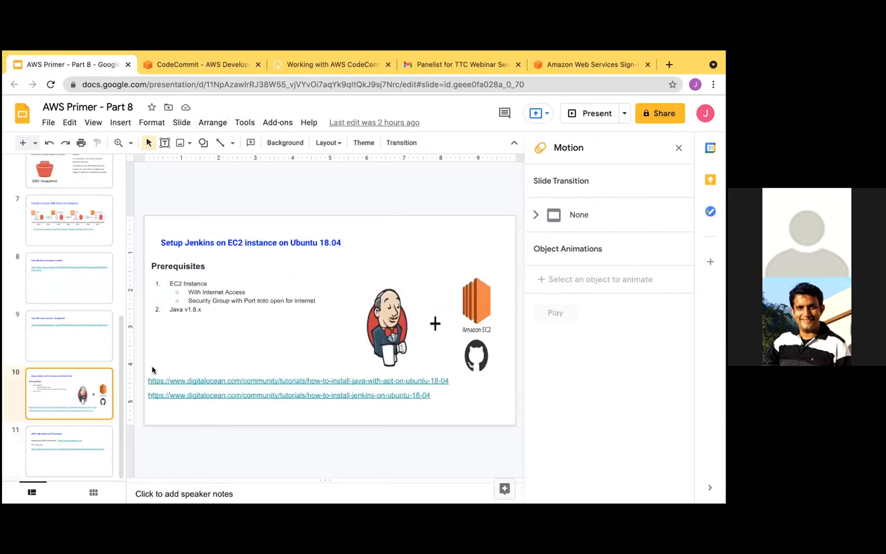
click(457, 385)
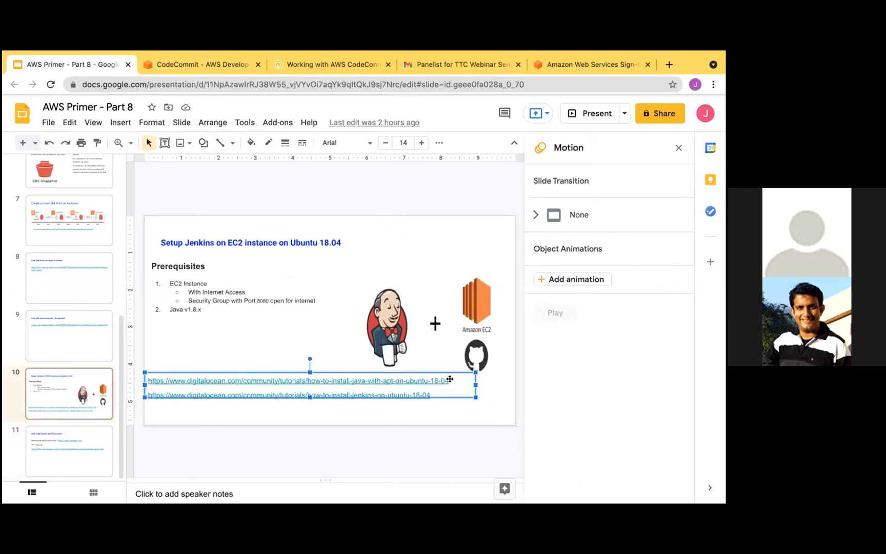
drag(453, 378, 463, 360)
- Copy the how-to-install-java-with-apt-on-ubuntu-18-04 link from the slide and open it in a new tab of the incognito browser window
triple_click(408, 369)
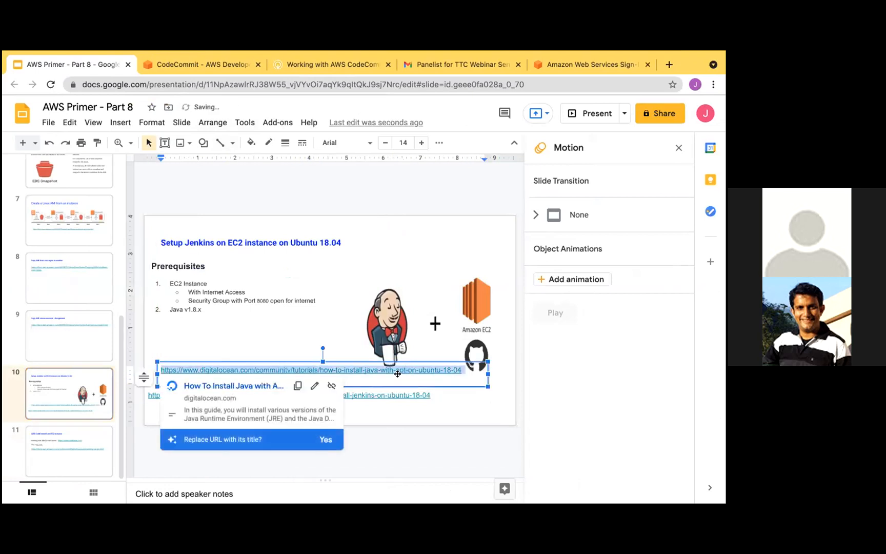
key(ctrl+Left)
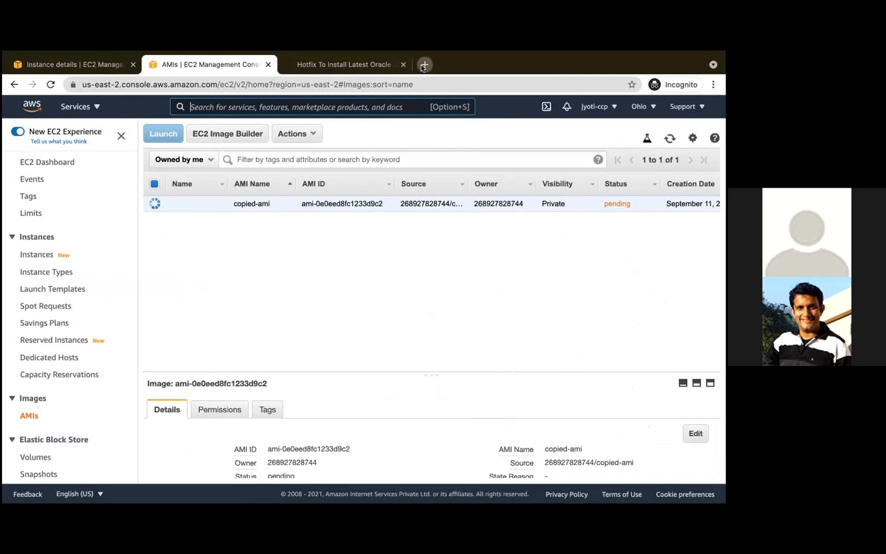
click(424, 64)
key(ctrl+v)
key(Return)
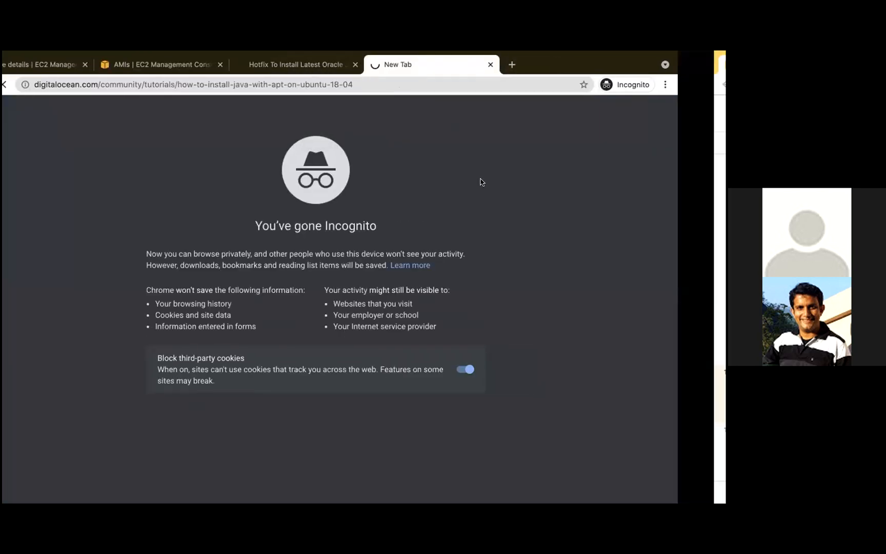
- Copy the how-to-install-jenkins-on-ubuntu-18-04 link from the slide and open it in another new incognito tab
key(ctrl+Right)
triple_click(388, 395)
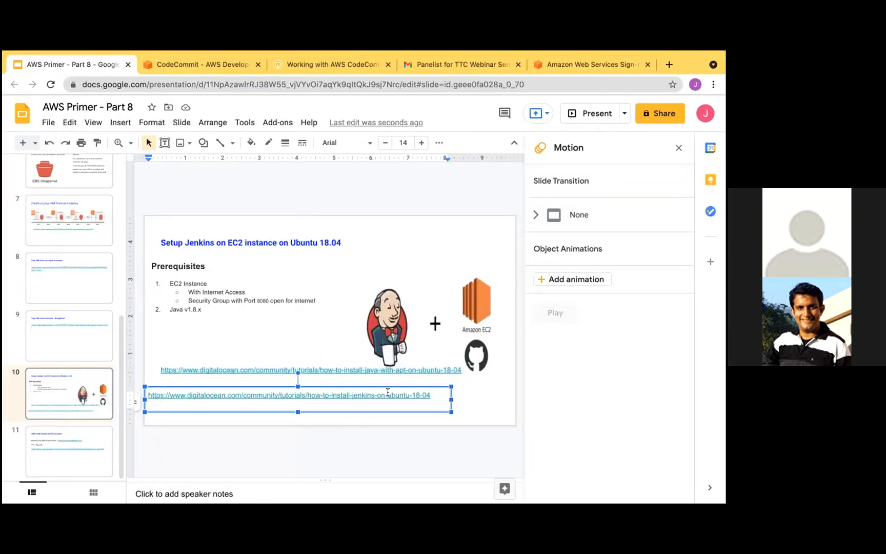
key(ctrl+Left)
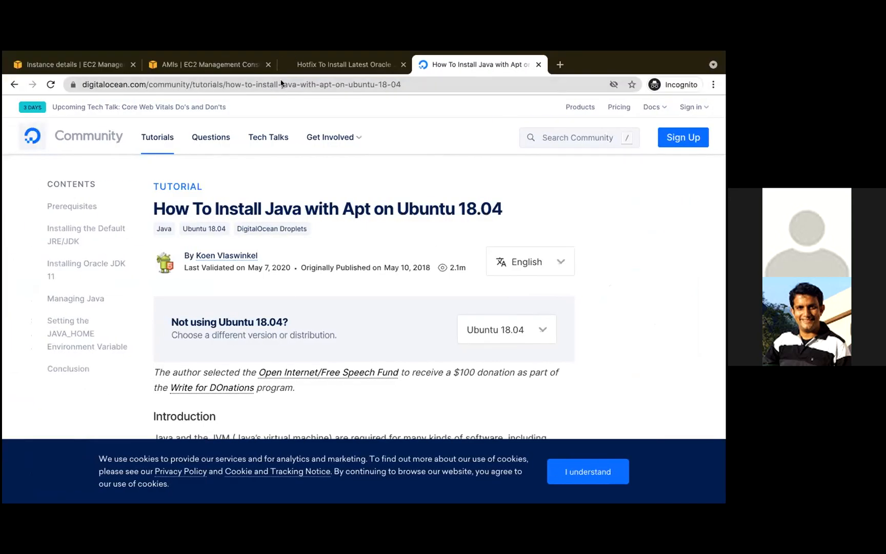
click(560, 65)
key(ctrl+v)
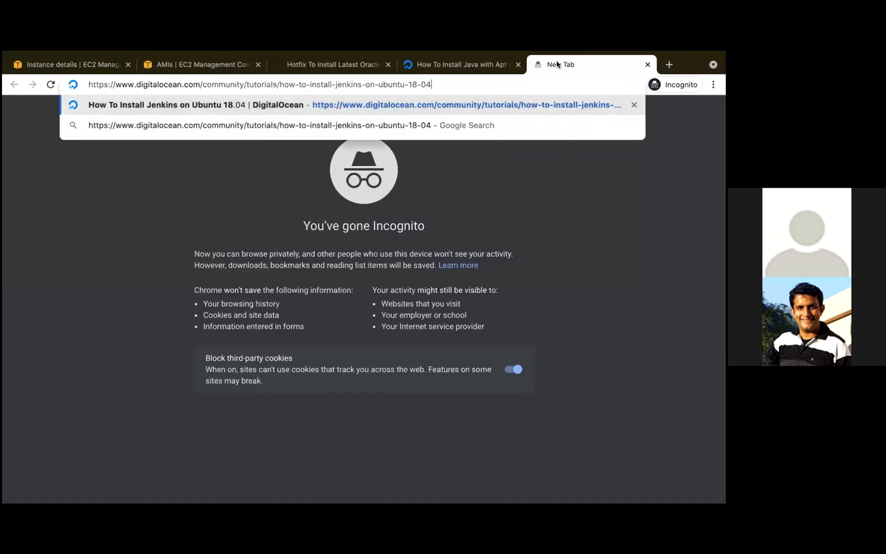
key(Return)
- Copy the package index update command from the Java tutorial and run sudo apt update in the Ubuntu instance's Terminal session
click(463, 68)
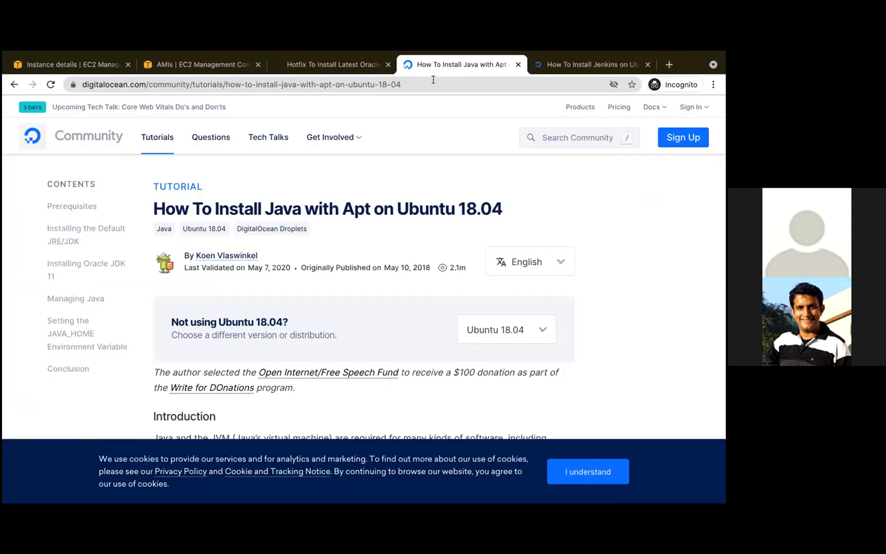
scroll(265, 359, down, 7)
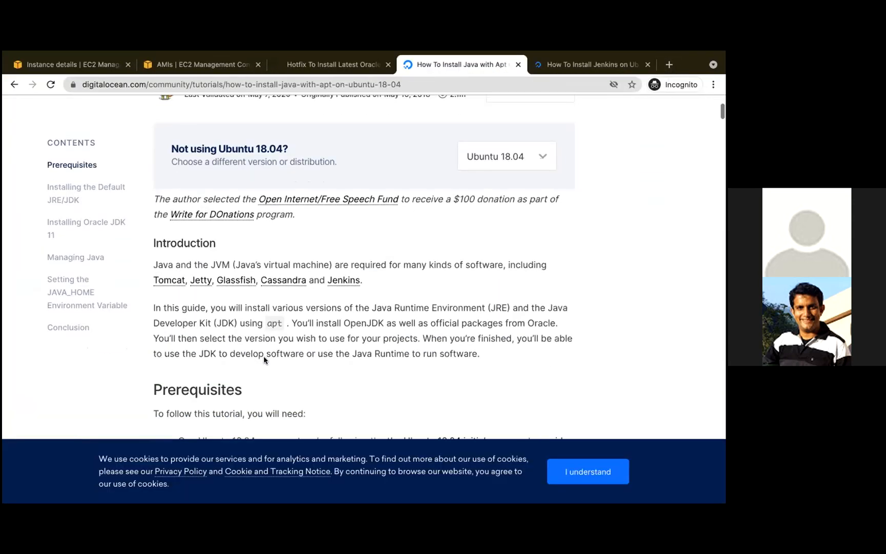
scroll(263, 356, down, 1)
triple_click(213, 315)
key(super+c)
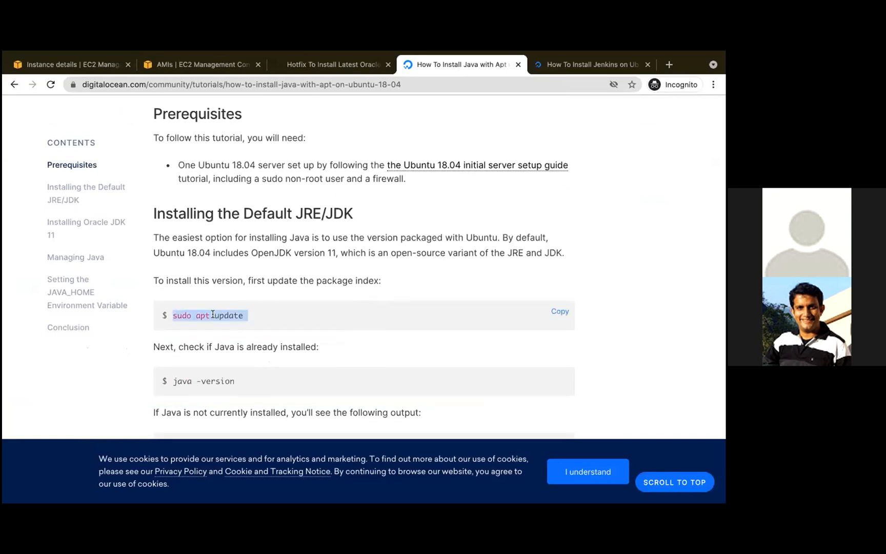
key(super+Tab)
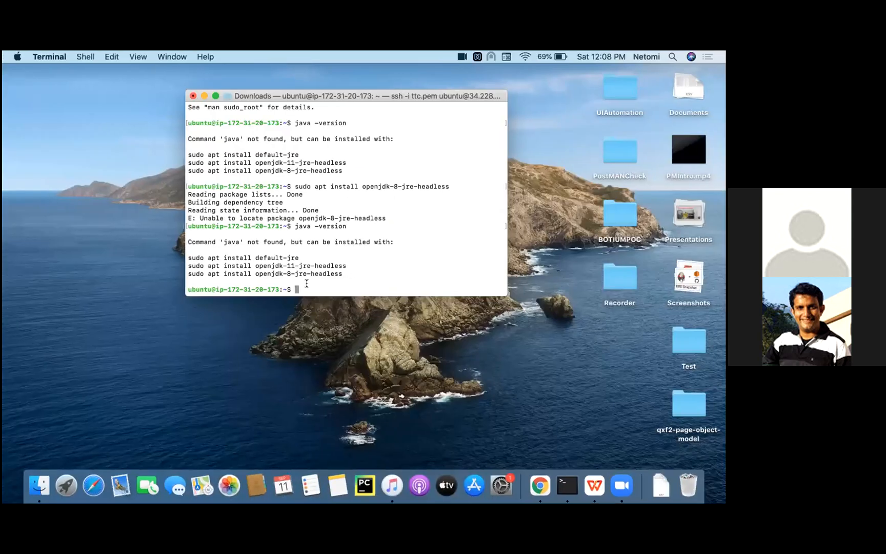
key(super+v)
key(Return)
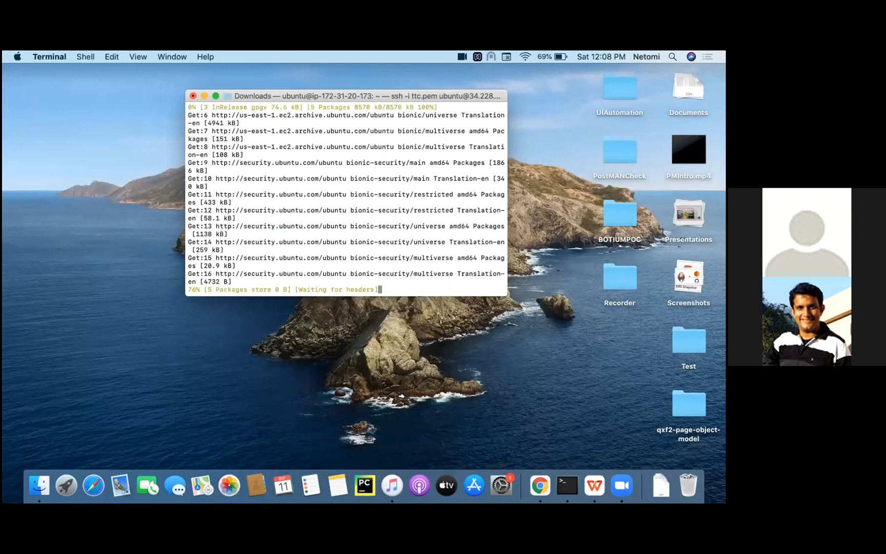
- Copy java -version from the tutorial and run it in Terminal to check whether Java is already installed
key(super+Tab)
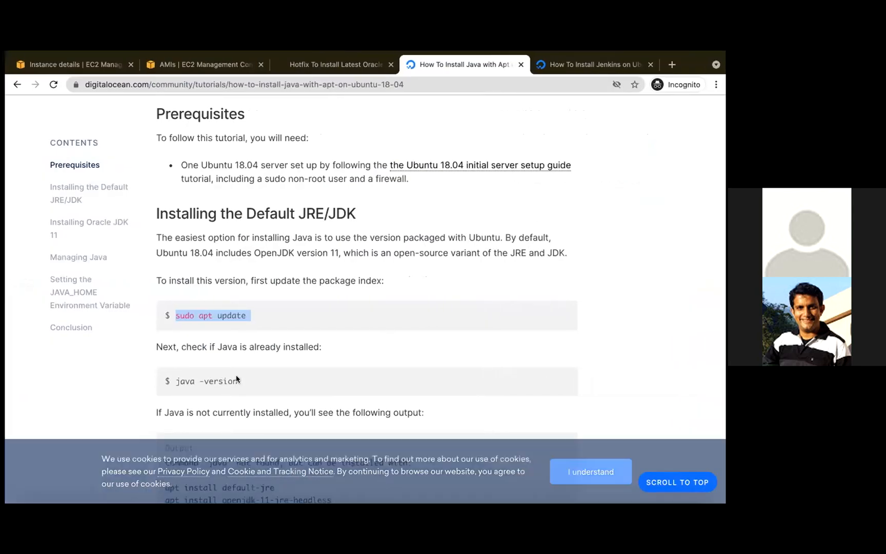
triple_click(210, 380)
key(super+c)
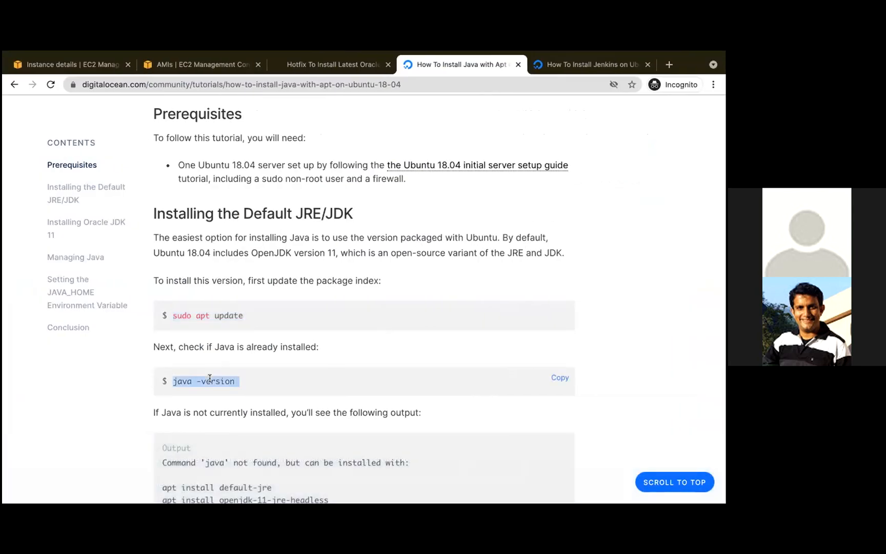
key(super+Tab)
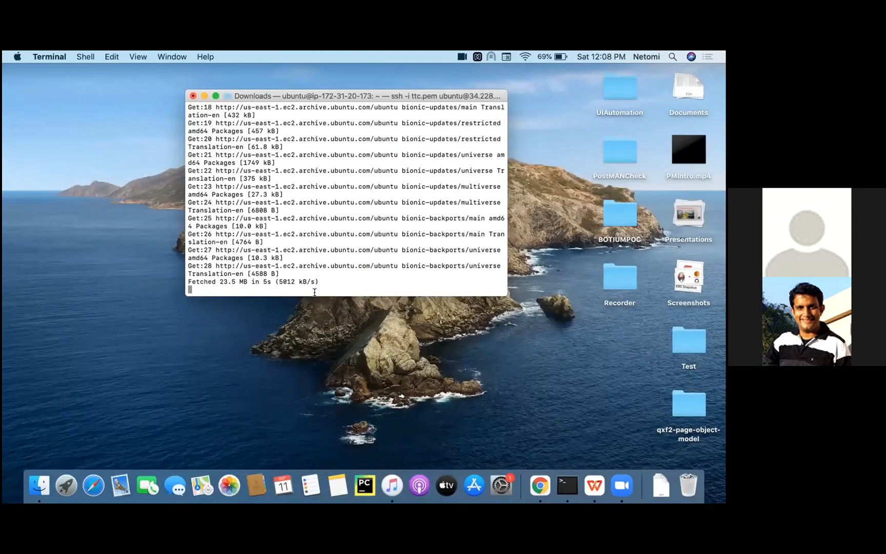
key(Return)
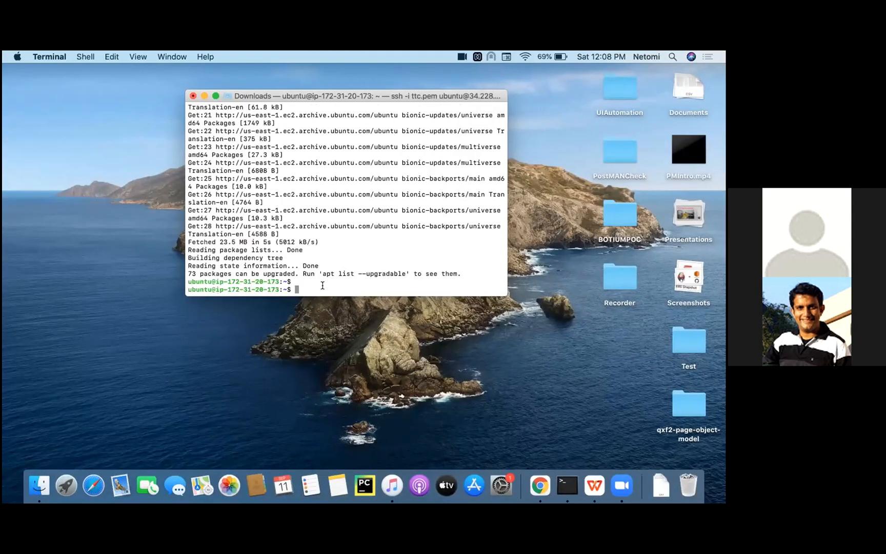
key(super+v)
key(Return)
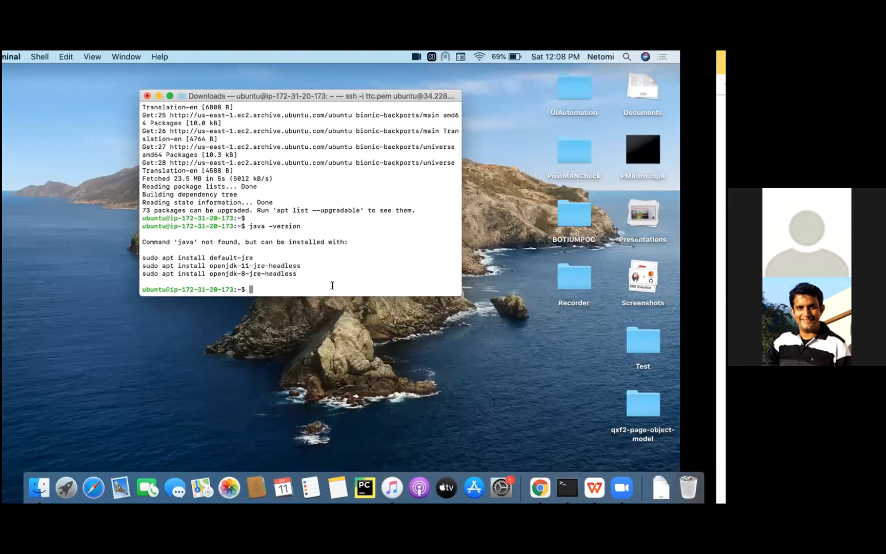
- Copy the OpenJDK 8 install command from the tutorial, run it in Terminal as sudo apt install openjdk-8-jre-headless and accept the installation
key(super+Tab)
scroll(381, 360, down, 5)
drag(271, 303, 233, 301)
click(239, 303)
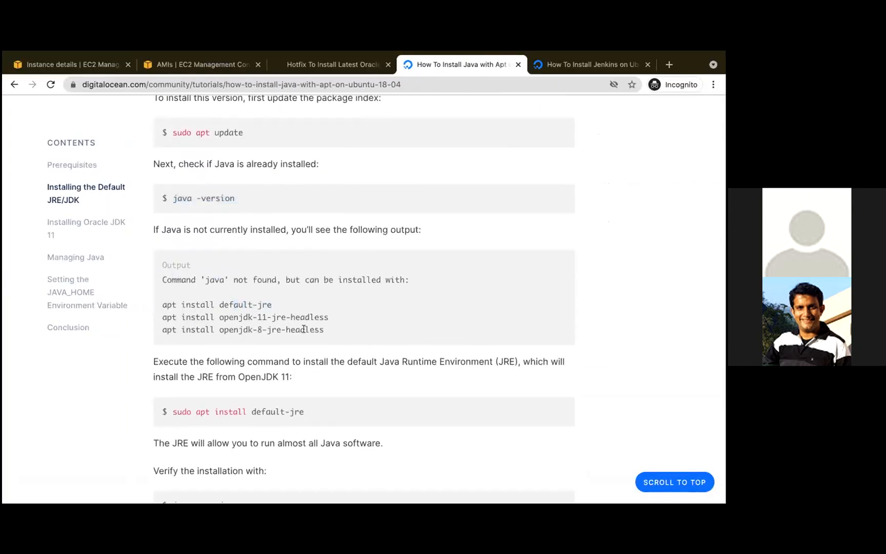
drag(324, 330, 161, 327)
key(super+c)
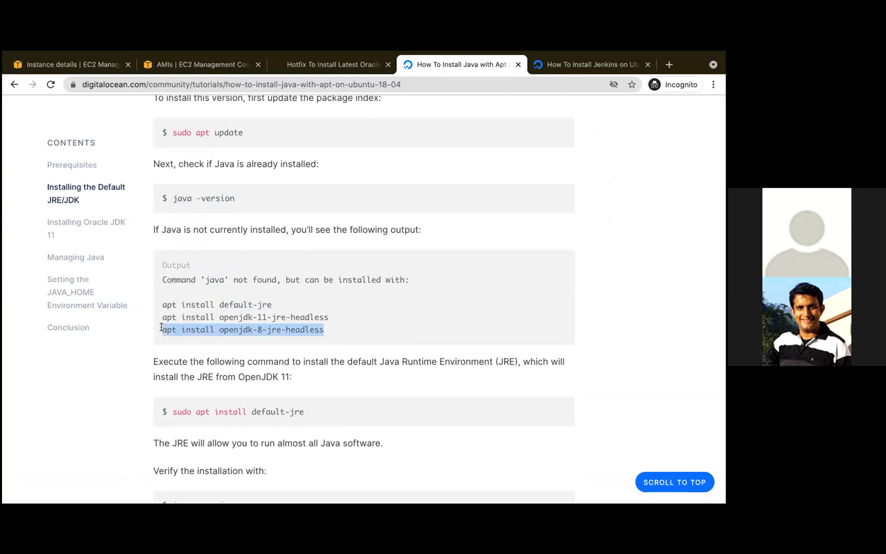
key(super+Tab)
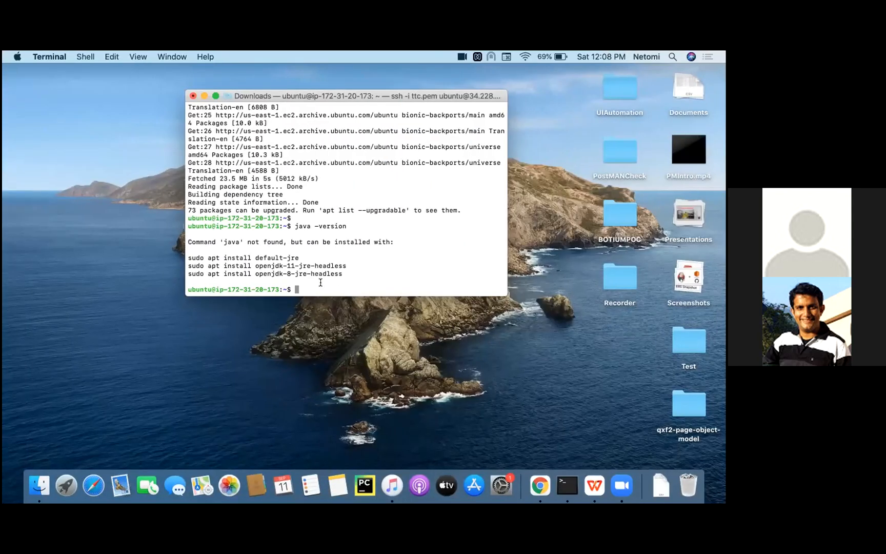
text(sudo)
key(super+v)
key(Return)
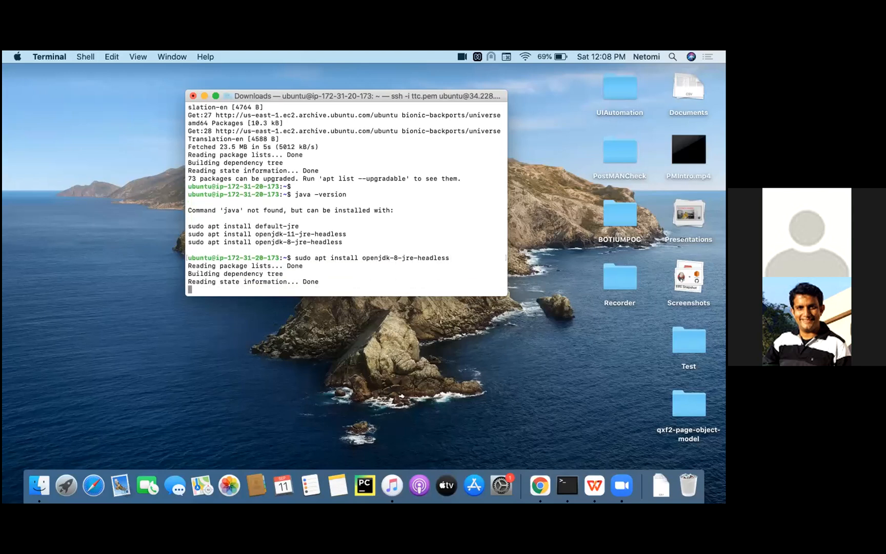
text(y)
key(Return)
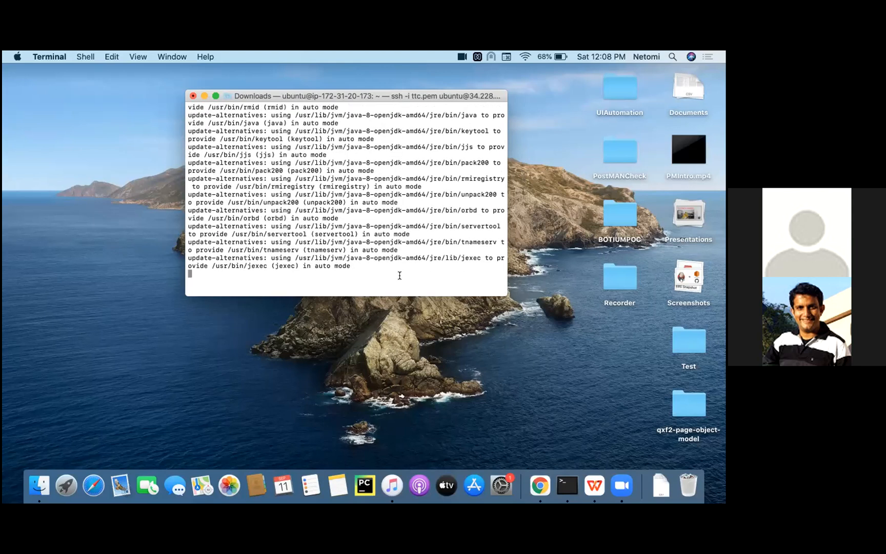
- Review the tutorial's verification section and run java -version in Terminal to verify the Java installation
key(ctrl+Right)
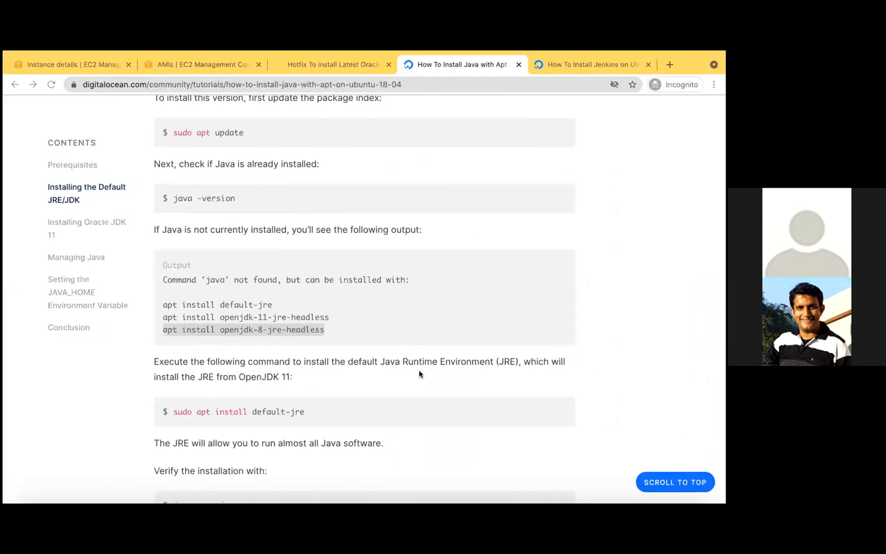
scroll(419, 374, down, 3)
scroll(420, 374, down, 1)
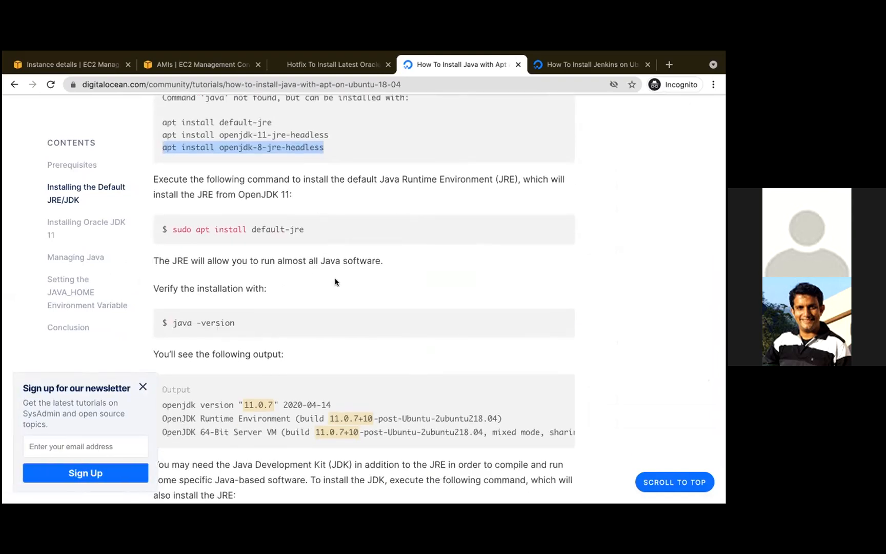
scroll(337, 282, down, 2)
key(ctrl+Left)
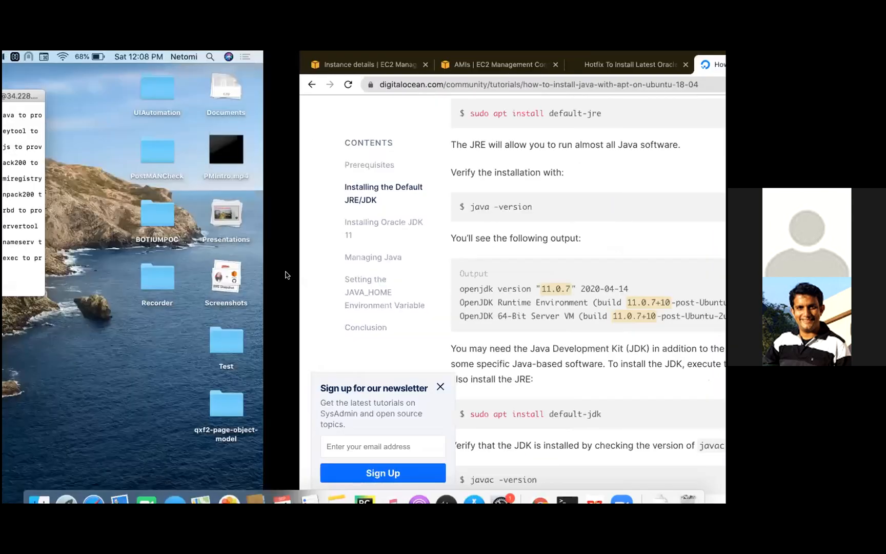
text(java )
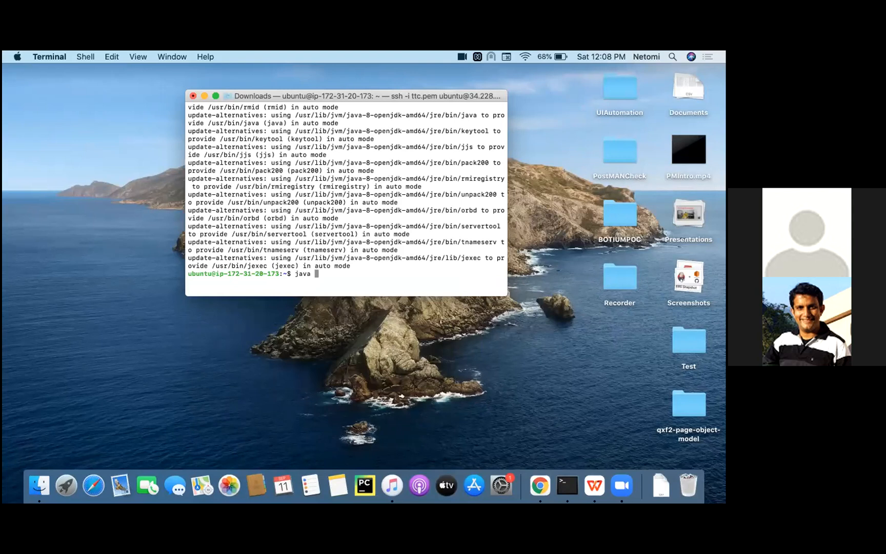
text(-version)
key(Return)
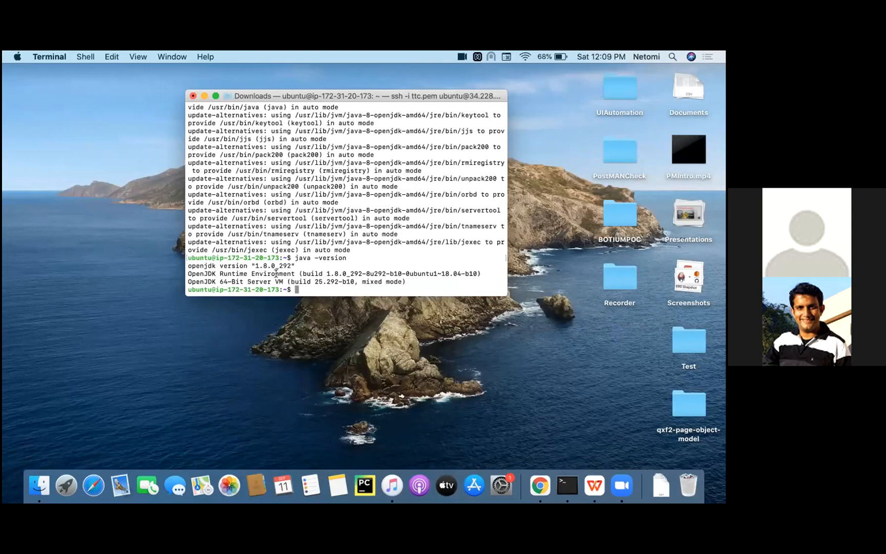
- Copy the repository key command from the Jenkins tutorial and run it with sudo in Terminal to add the Jenkins key, checking its output
key(ctrl+Right)
scroll(398, 351, down, 5)
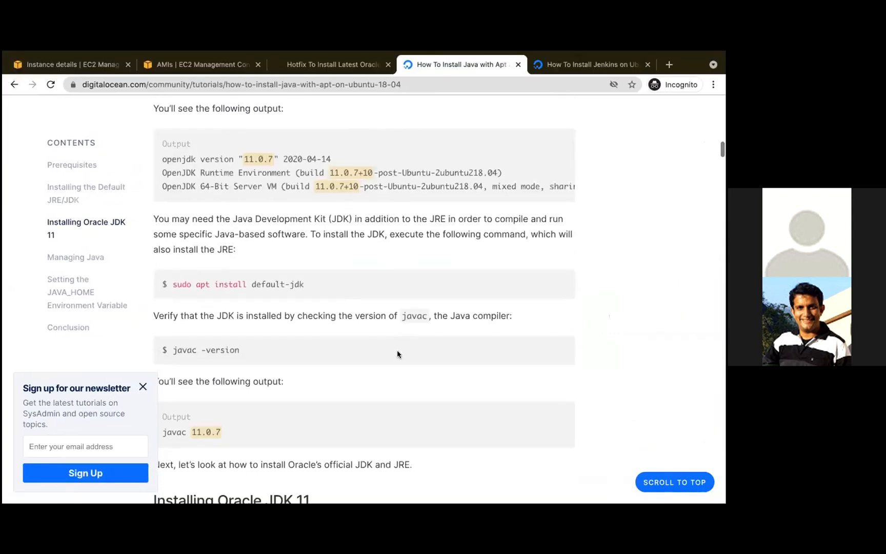
scroll(398, 350, down, 3)
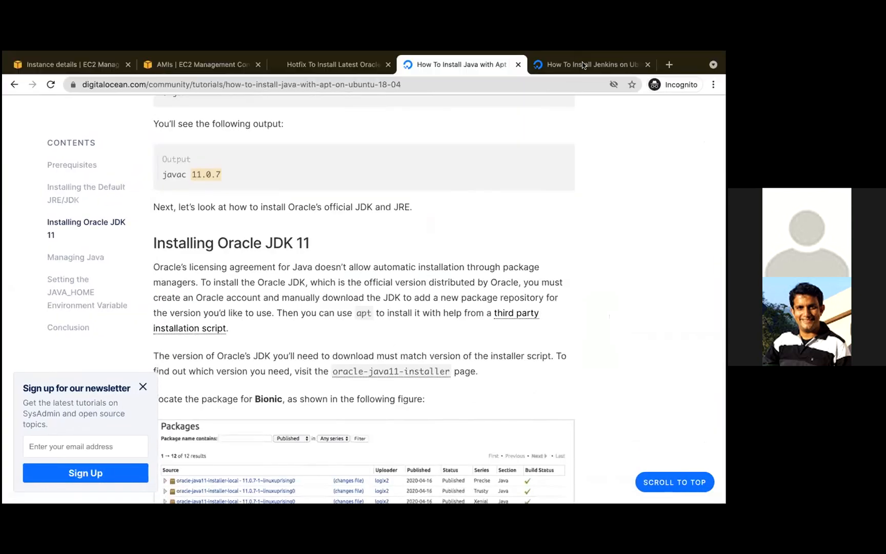
click(562, 71)
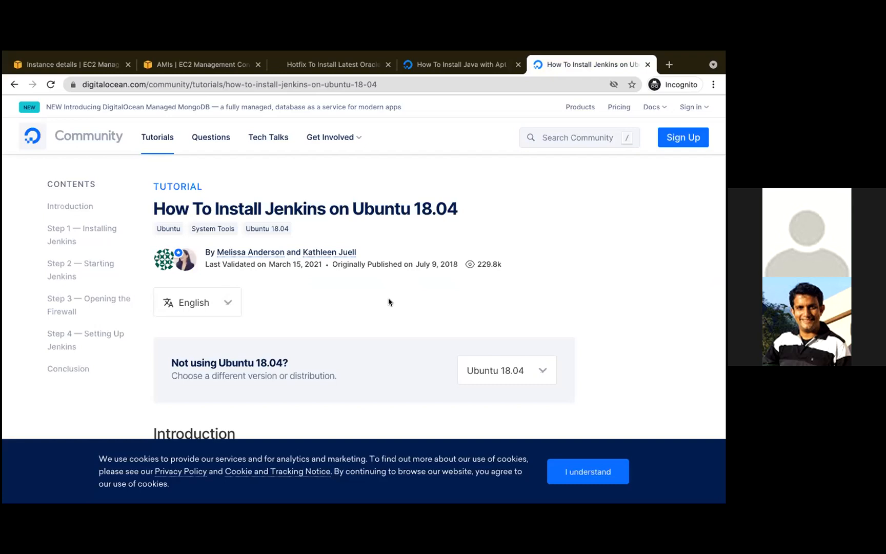
scroll(388, 297, down, 3)
scroll(388, 298, down, 10)
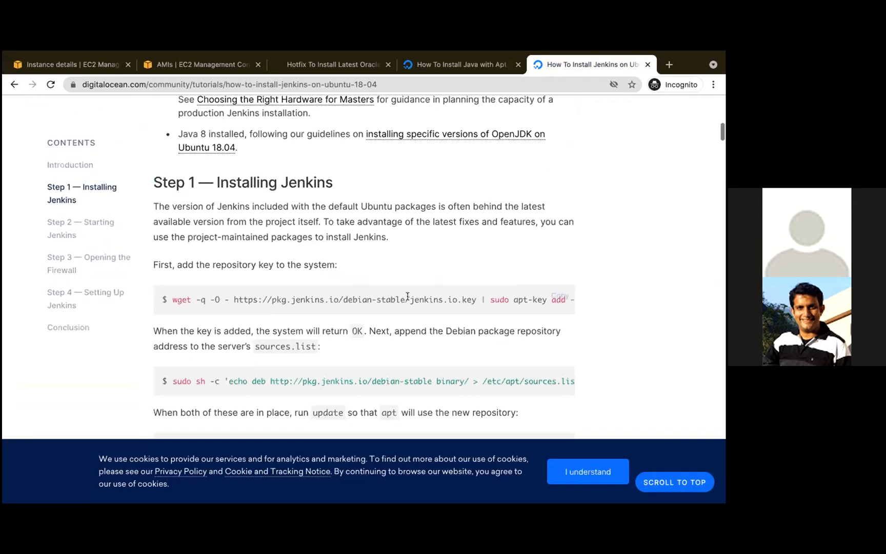
key(ctrl+Left)
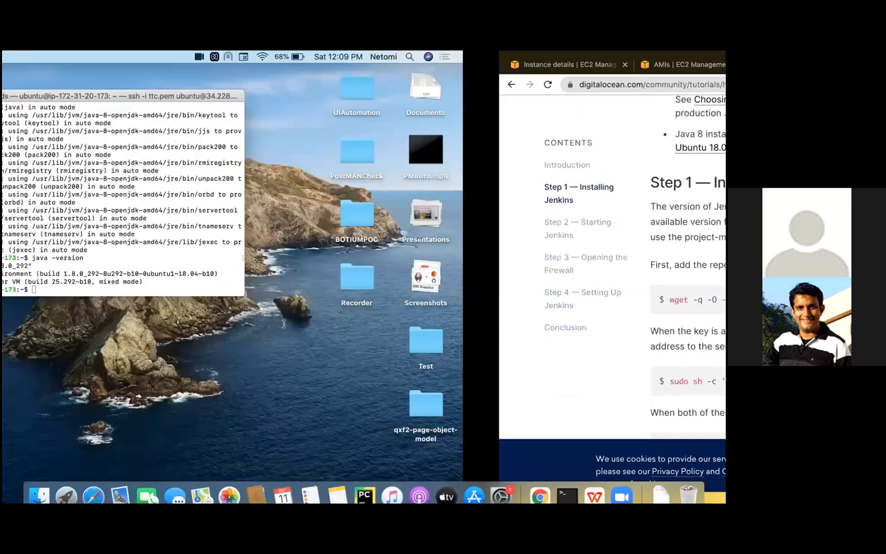
text(sudo)
text(wget -q -O - https://pkg.jenkins.io/debian-stable/jenkins.io.key | sudo apt-key add -)
key(Return)
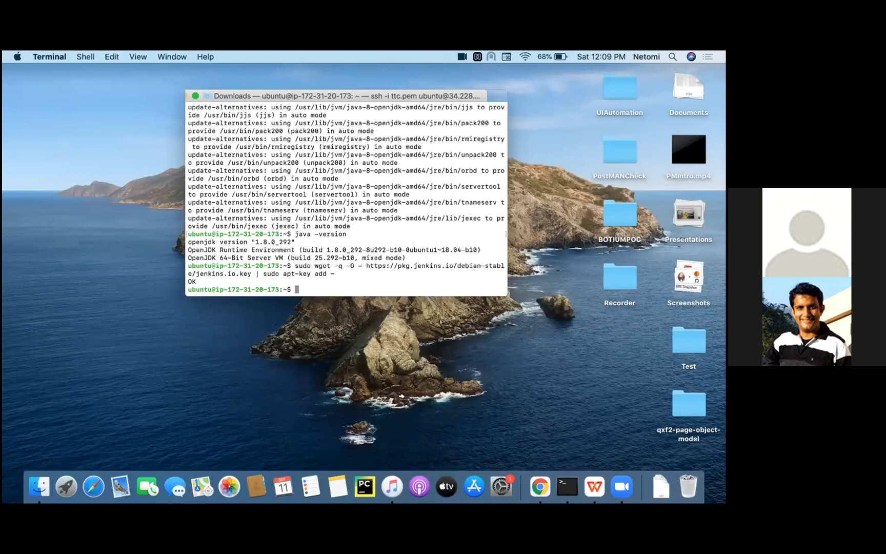
key(ctrl+Right)
key(ctrl+Left)
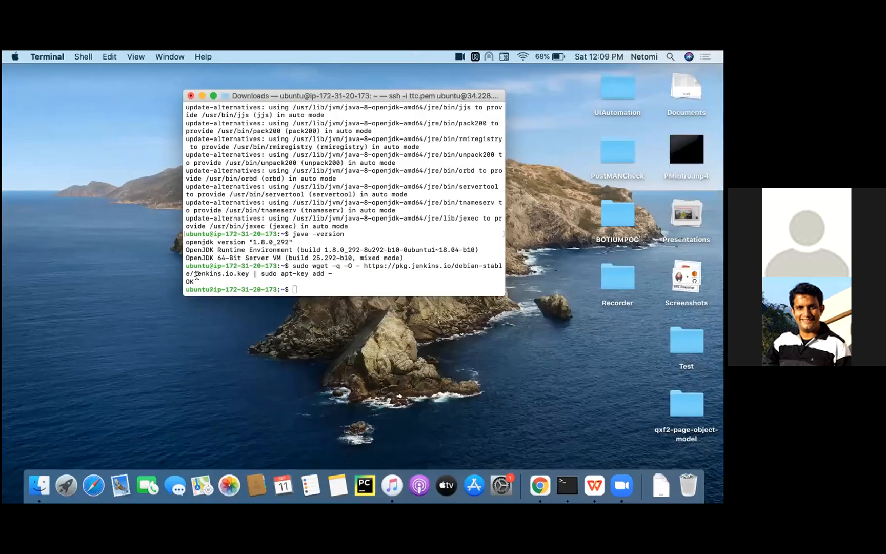
double_click(192, 282)
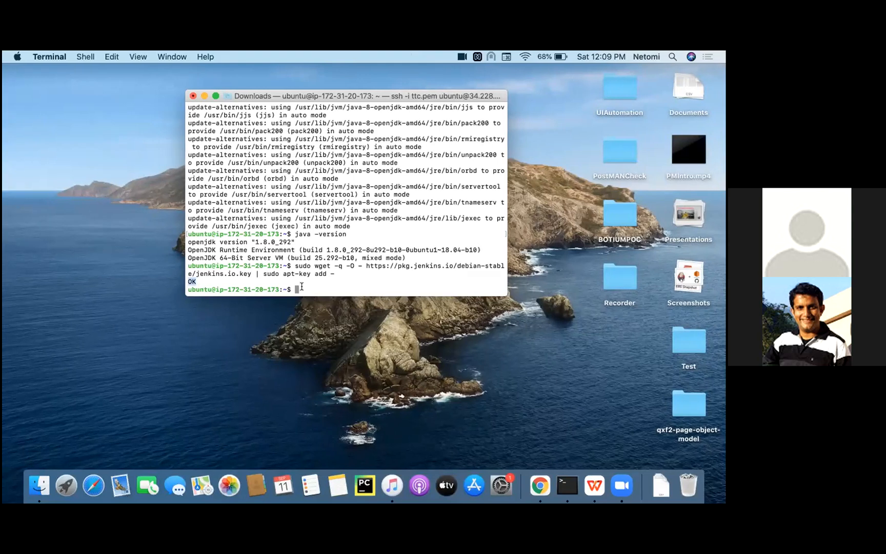
key(ctrl+Right)
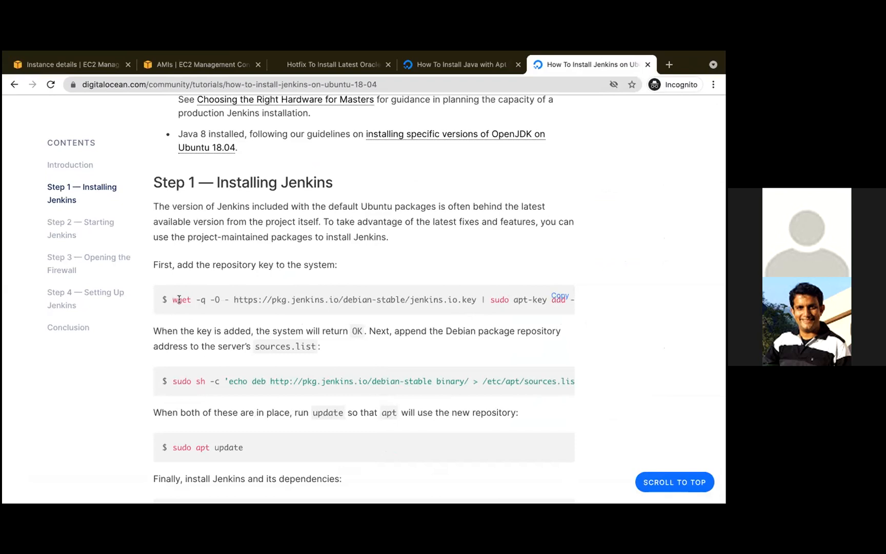
scroll(179, 299, down, 4)
click(560, 273)
key(ctrl+Left)
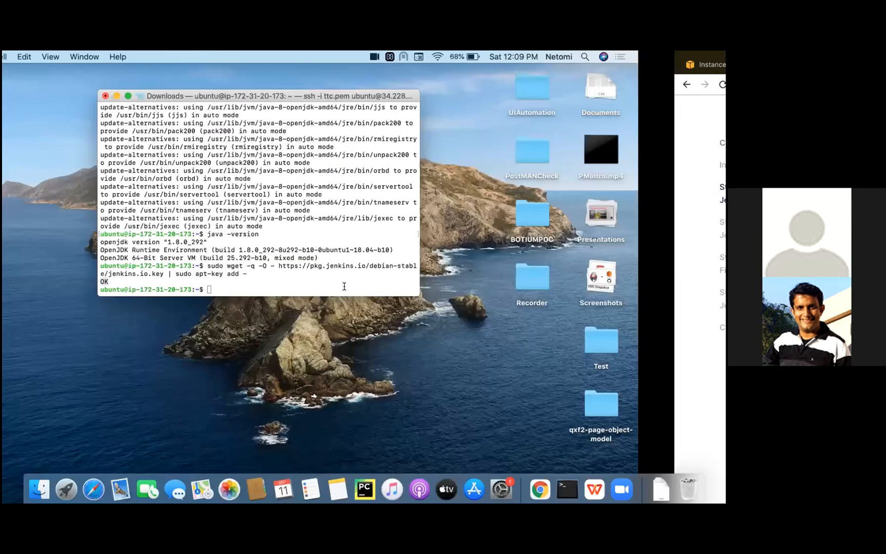
key(super+v)
key(Return)
- Copy sudo apt update from the Jenkins tutorial and run it in Terminal to refresh the package index with the new repository
key(ctrl+Right)
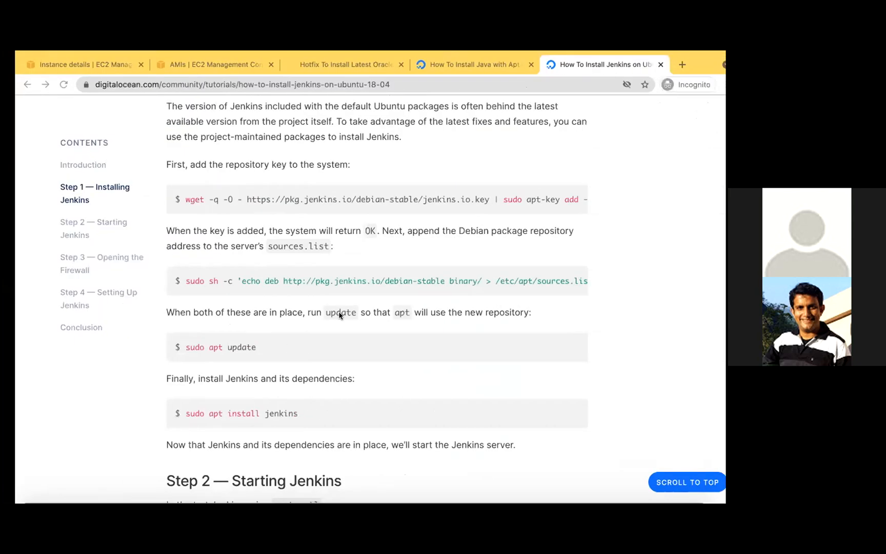
scroll(340, 314, down, 3)
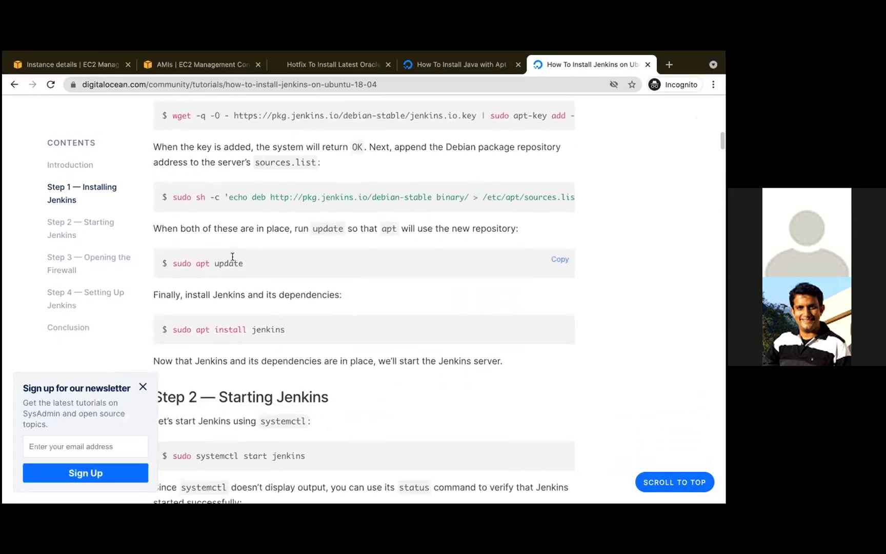
drag(243, 264, 170, 264)
key(super+c)
key(ctrl+Left)
key(super+v)
key(Return)
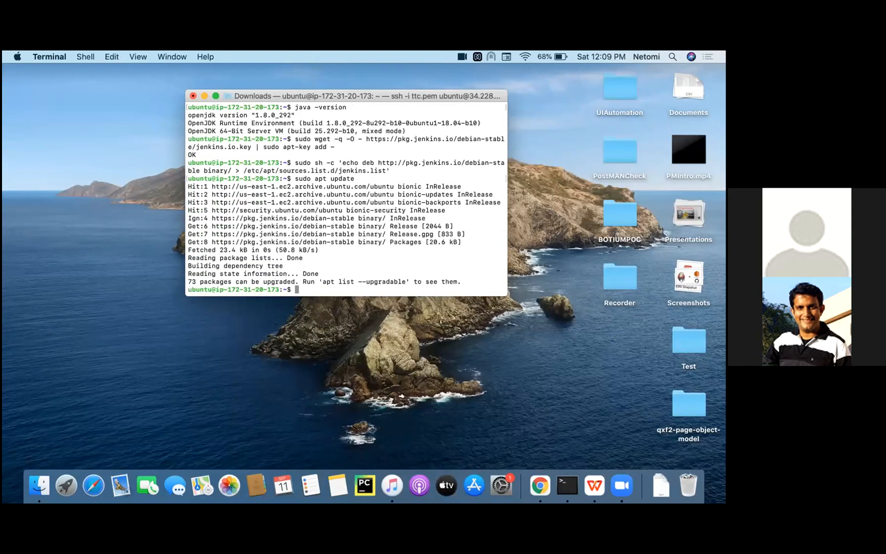
- Copy sudo apt install jenkins from the tutorial, run it in Terminal and accept the installation
key(ctrl+Right)
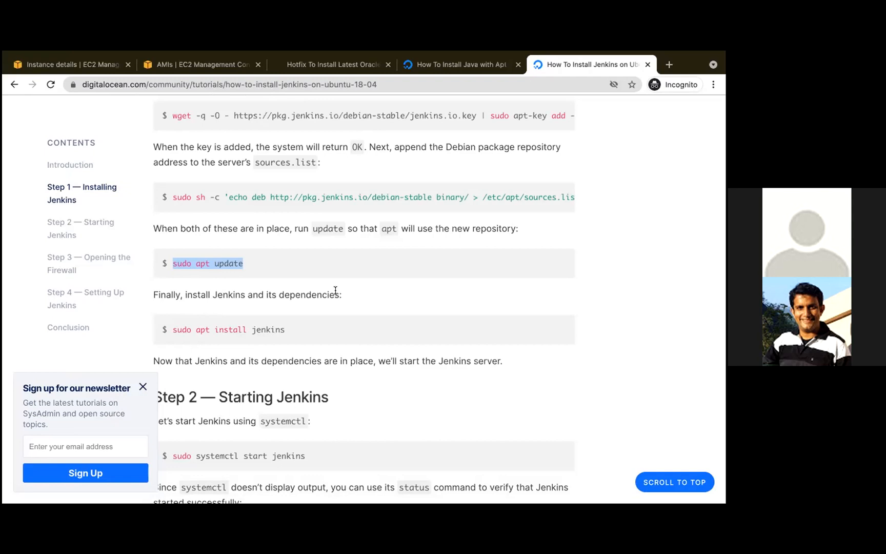
triple_click(215, 262)
key(ctrl+Left)
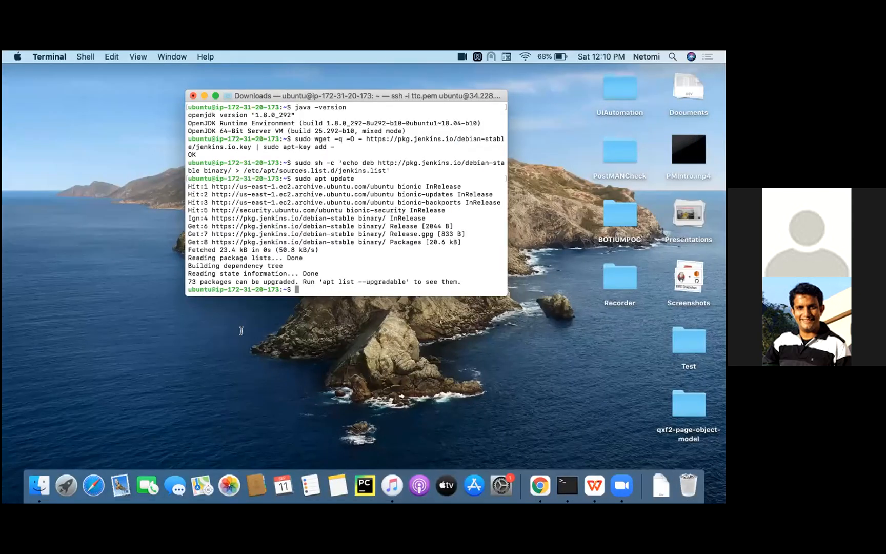
key(ctrl+Right)
drag(290, 309, 173, 310)
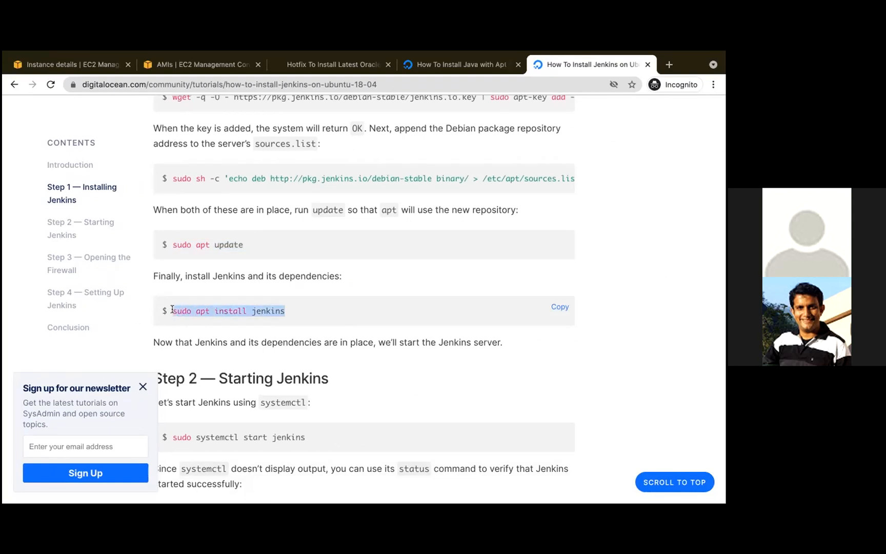
key(super+c)
key(ctrl+Left)
key(super+v)
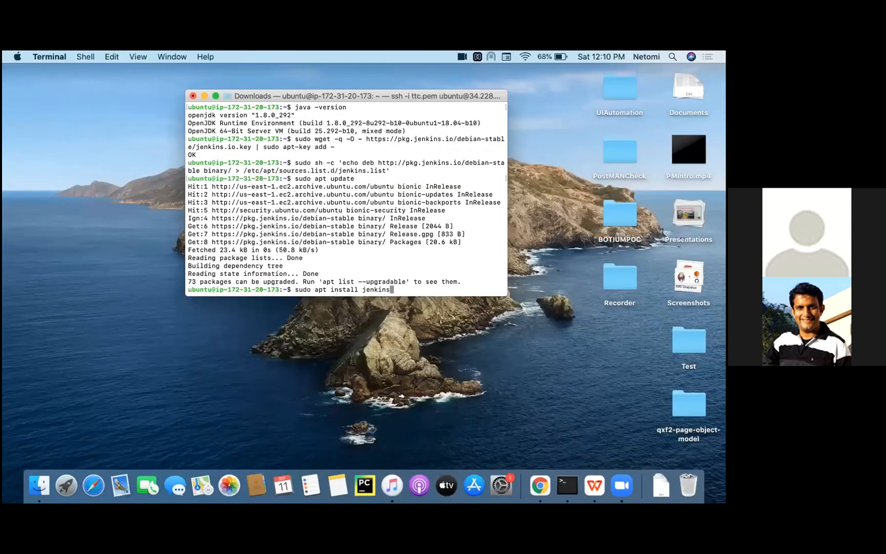
key(Return)
text(y)
key(Return)
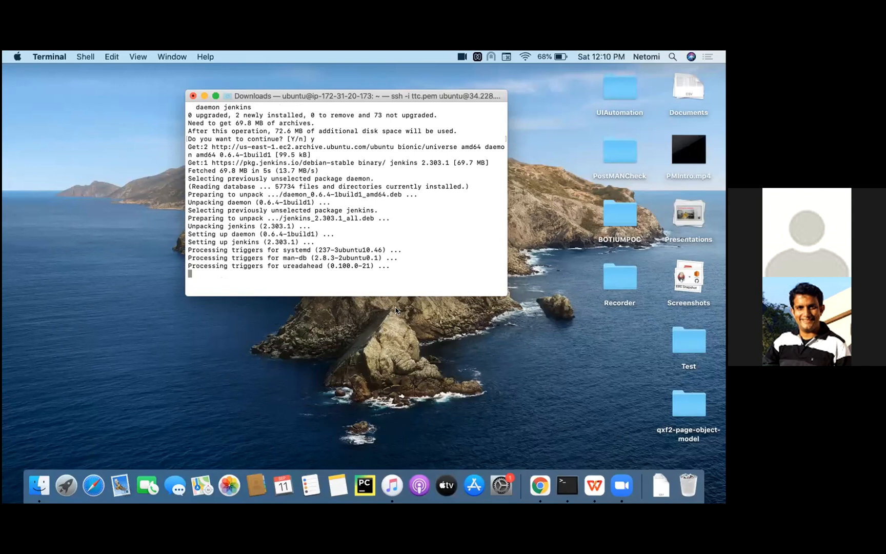
- Highlight the web addresses of the Java and Jenkins tutorials in the browser and check the Jenkins installation's progress in Terminal
key(ctrl+Right)
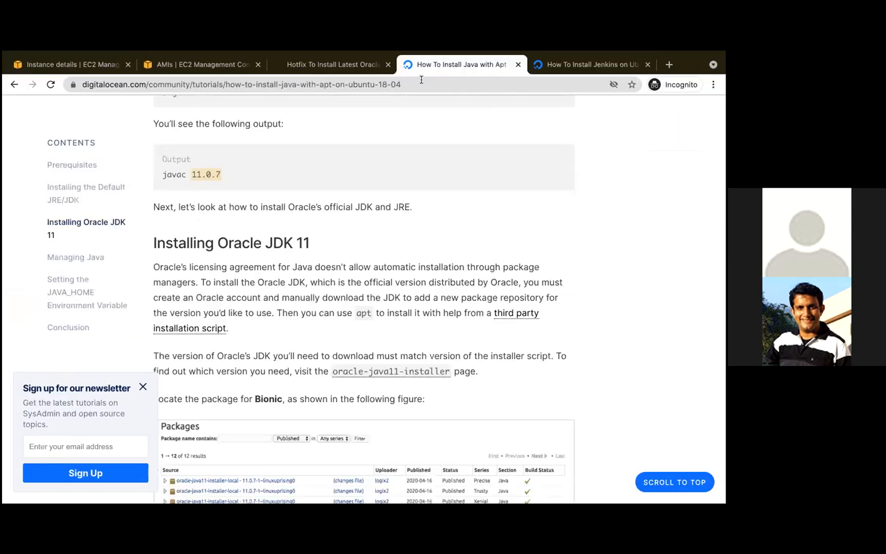
click(421, 83)
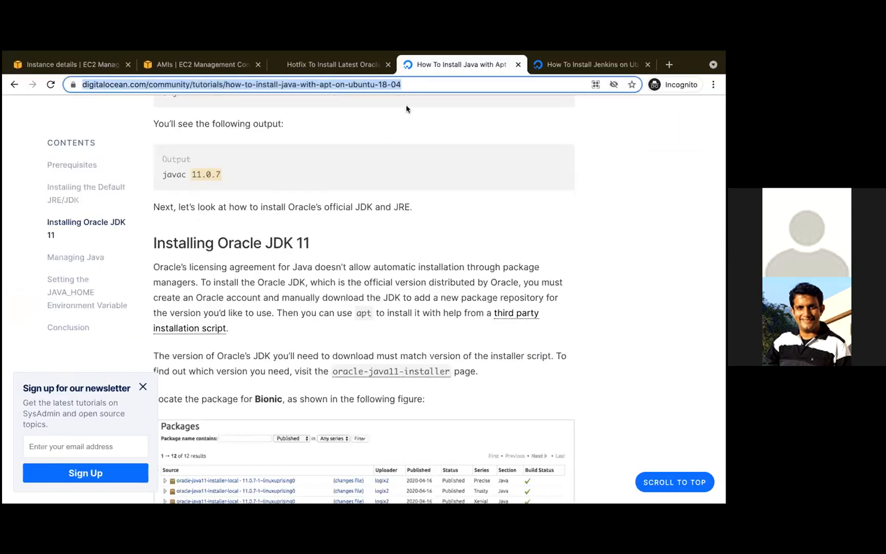
key(ctrl+Left)
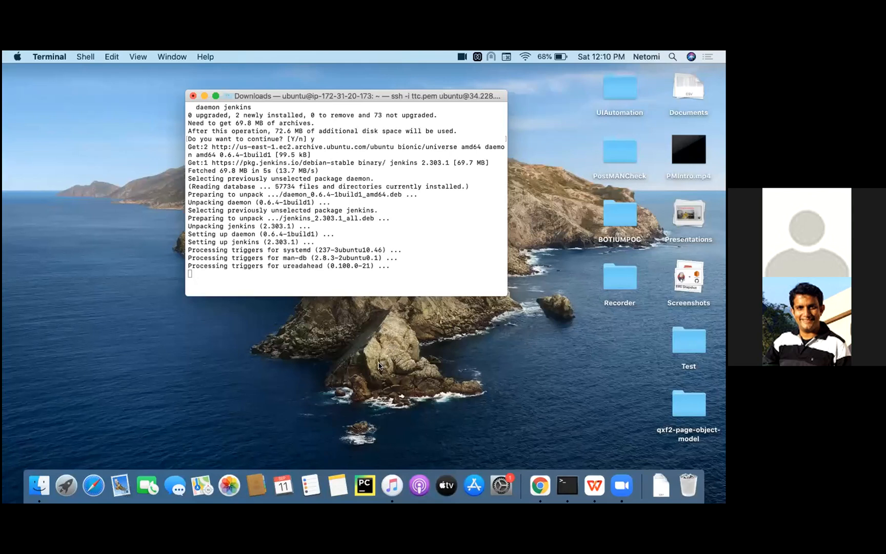
key(ctrl+Right)
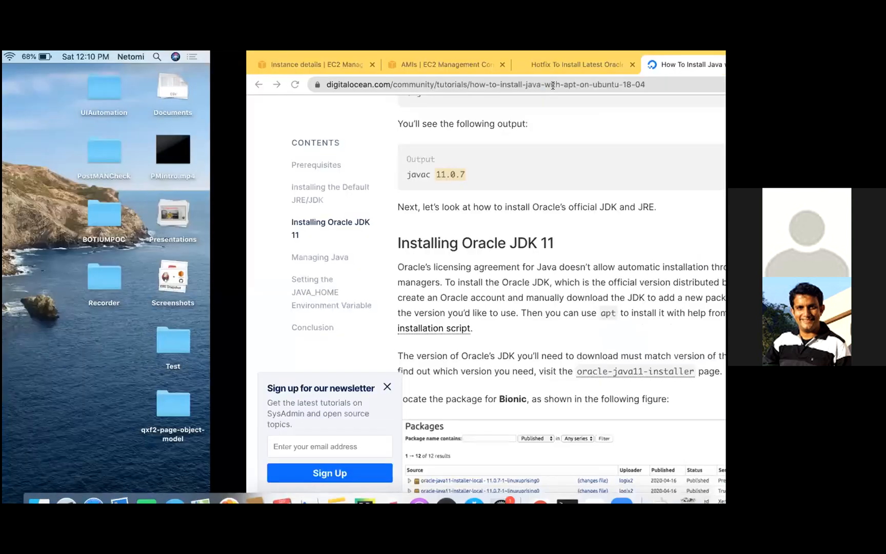
click(569, 65)
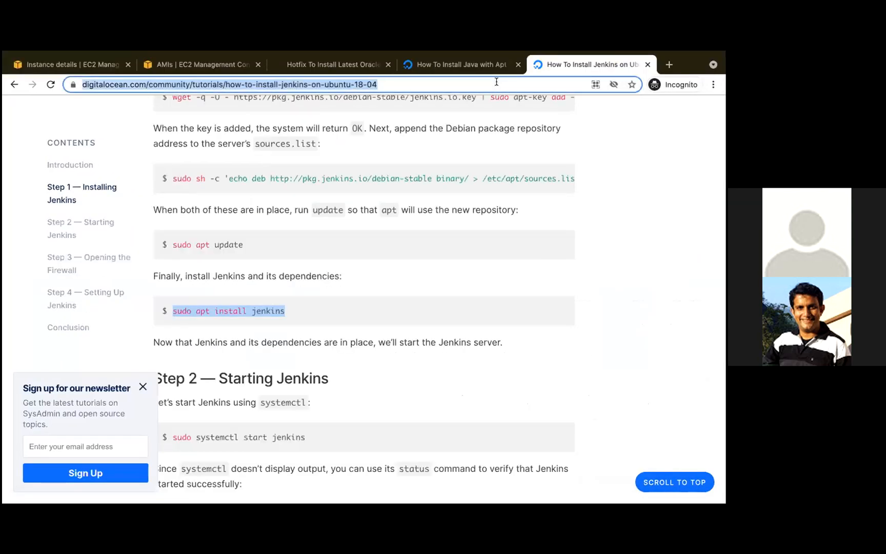
key(ctrl+Left)
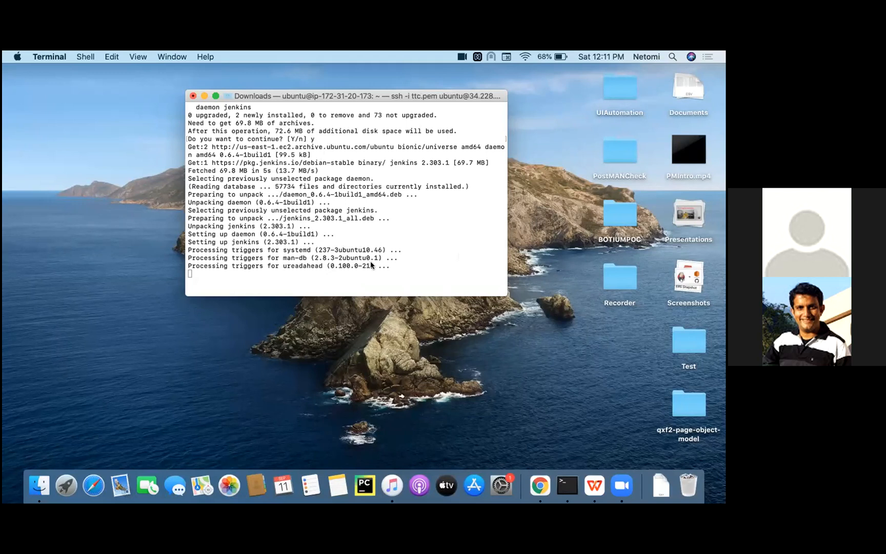
- Reload the Ohio AMI list in the EC2 console to check the copied AMI, and switch the region to US East (N. Virginia)
key(ctrl+Right)
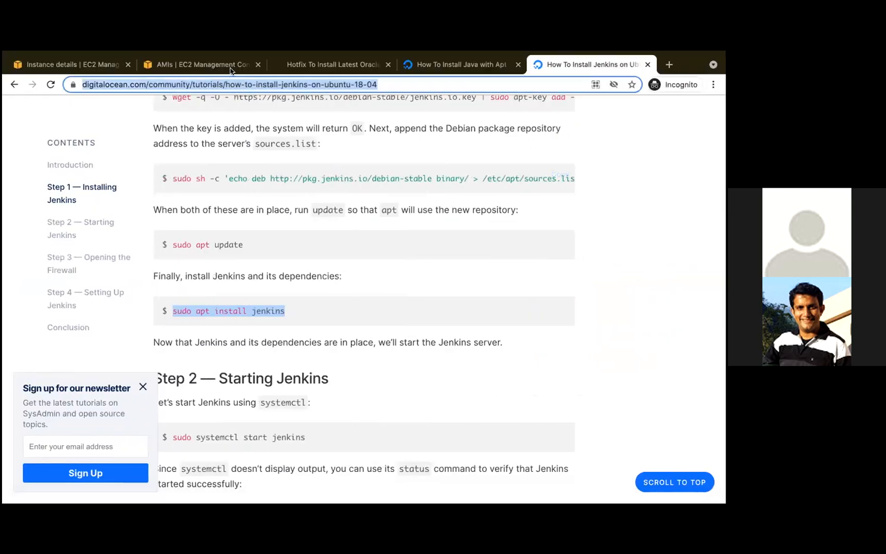
click(225, 68)
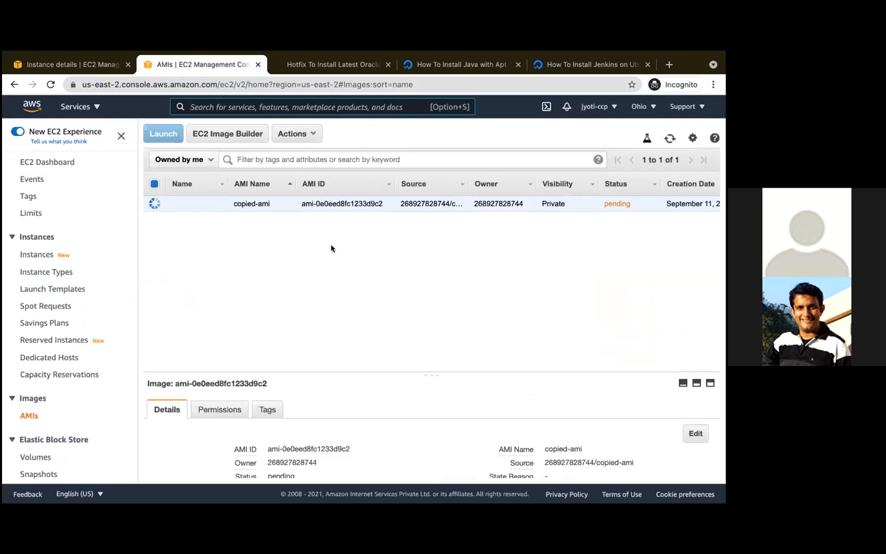
click(297, 85)
key(Return)
click(640, 106)
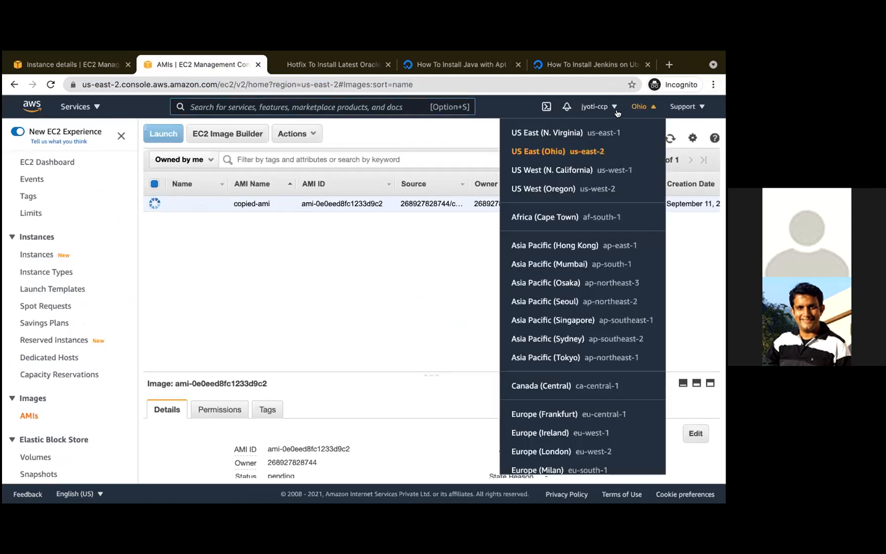
click(567, 134)
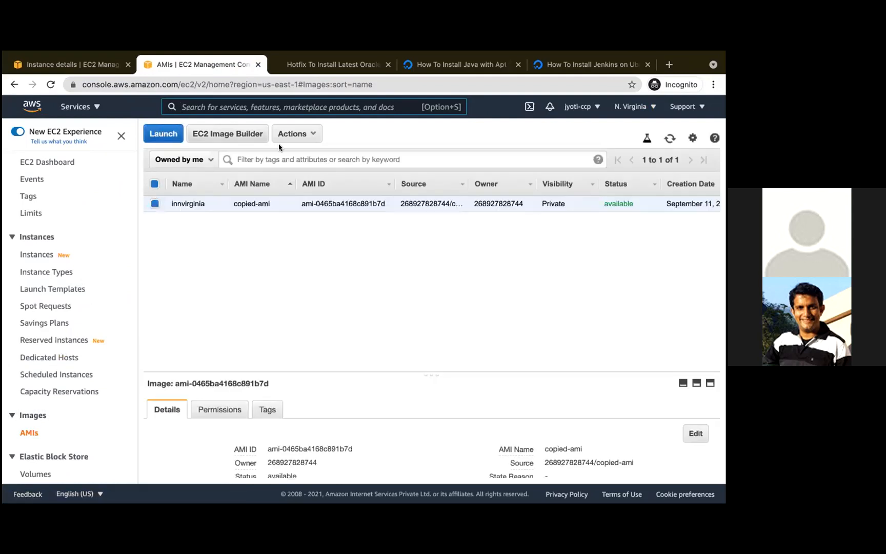
- Start launching an instance from copied-ami in N. Virginia, keep the default t2.micro type and instance details, and review the launch settings
click(162, 135)
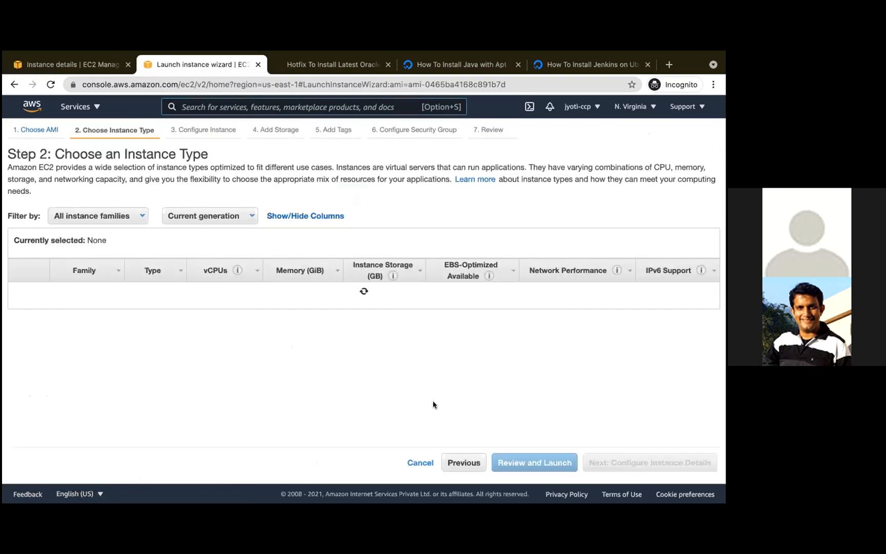
click(647, 463)
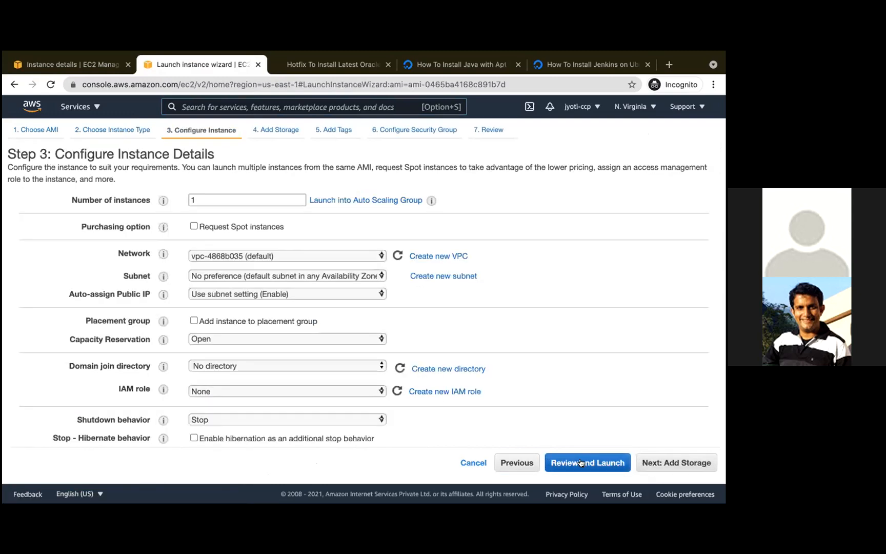
click(581, 463)
scroll(554, 426, down, 1)
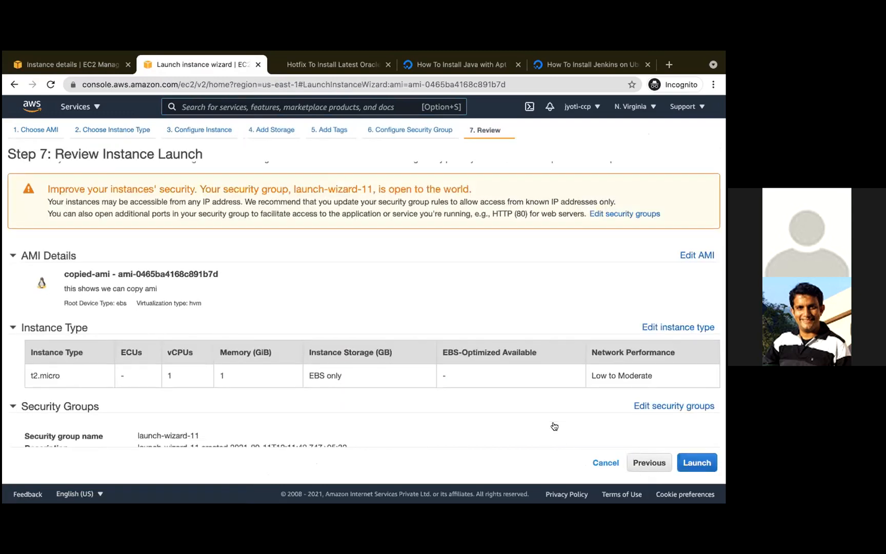
scroll(554, 426, down, 3)
- Launch the instance with the existing ttc key pair, acknowledging access to its private key file
click(697, 463)
click(365, 340)
click(328, 360)
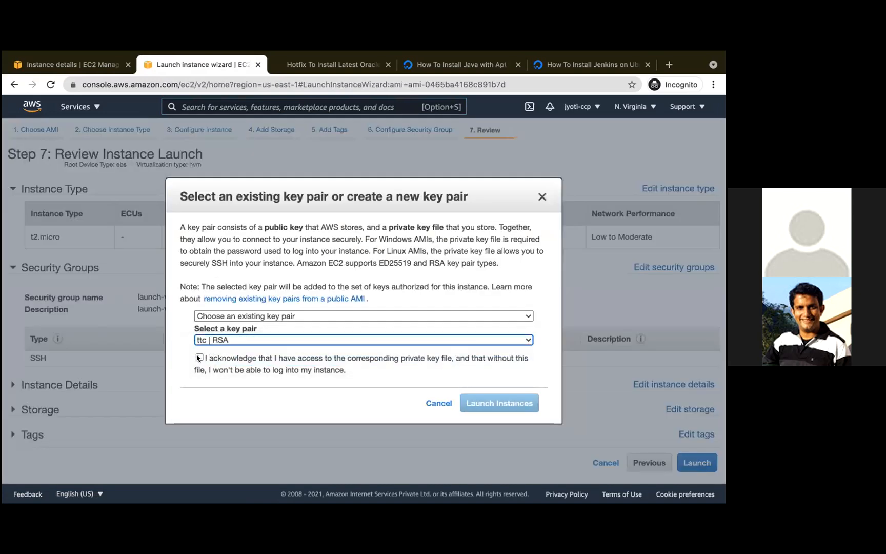
click(199, 358)
click(488, 403)
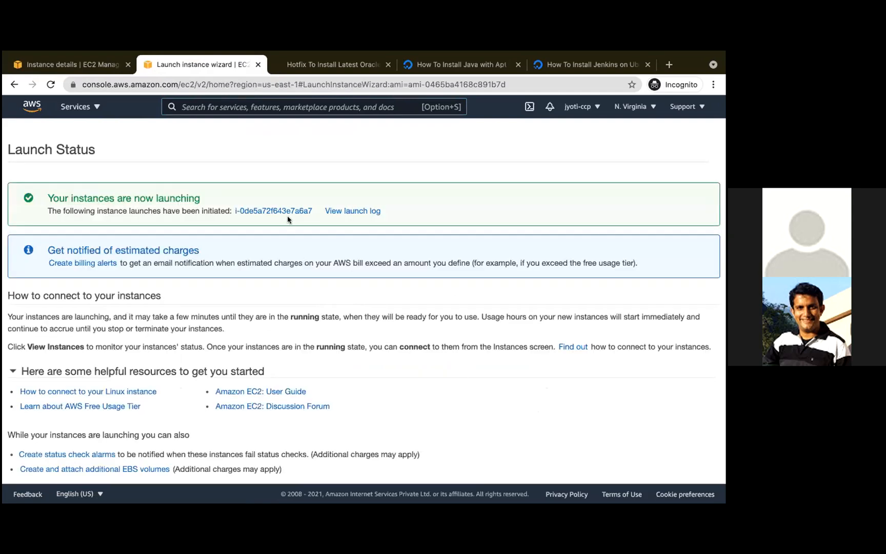
- Show the newly launched instance among all N. Virginia instances and name it fromcopiedami
click(287, 214)
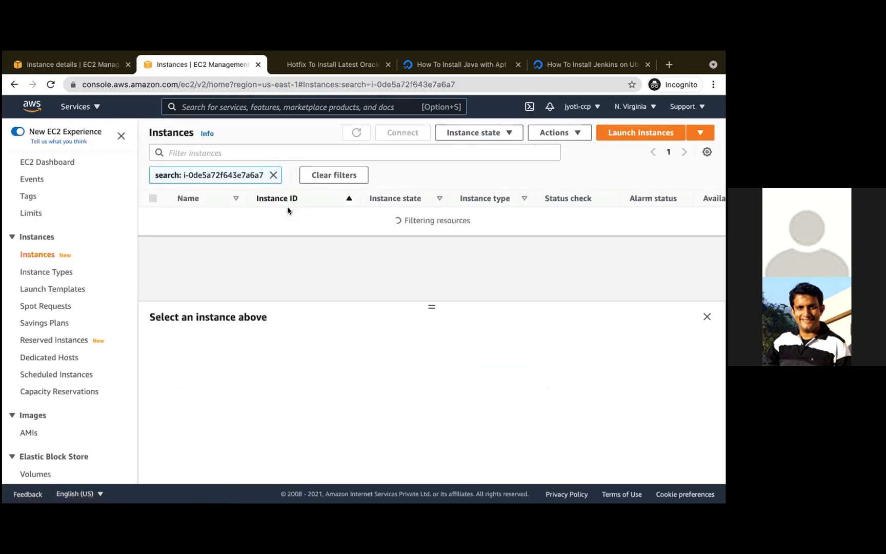
click(273, 175)
click(187, 230)
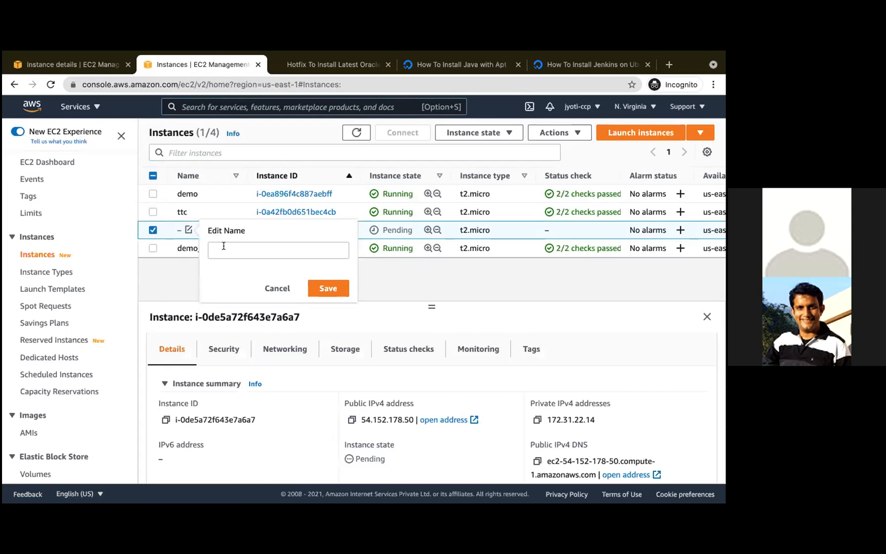
text(from)
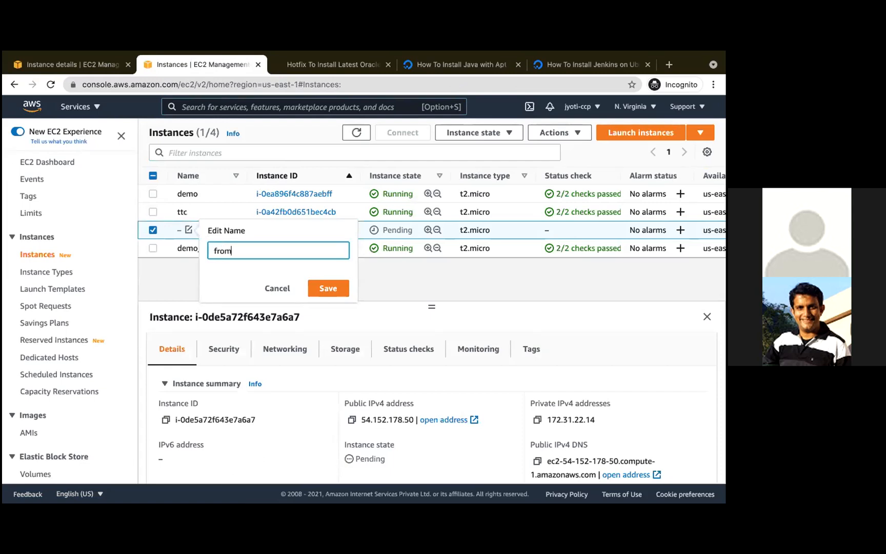
text(copiedami)
click(327, 291)
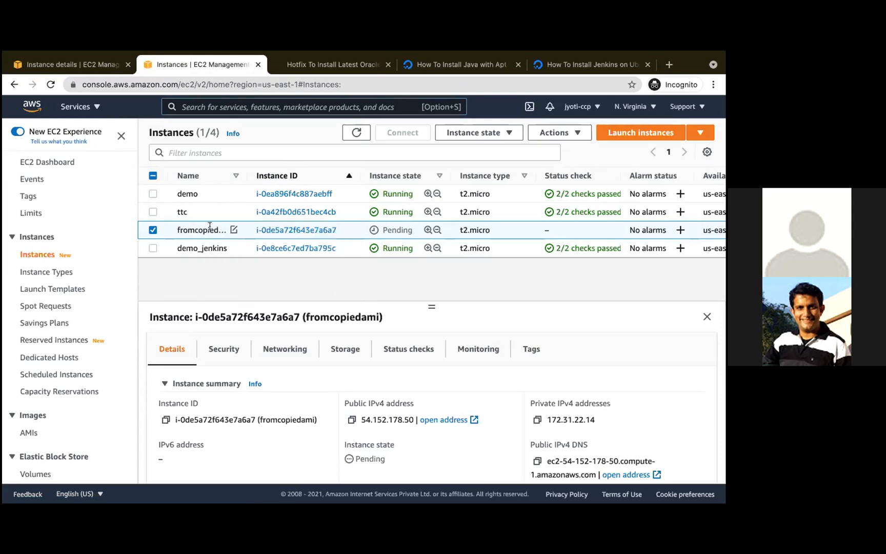
- Check the Jenkins installation output in Terminal, copy the start command from the Jenkins tutorial in the browser, and run sudo systemctl start jenkins in Terminal
key(ctrl+Left)
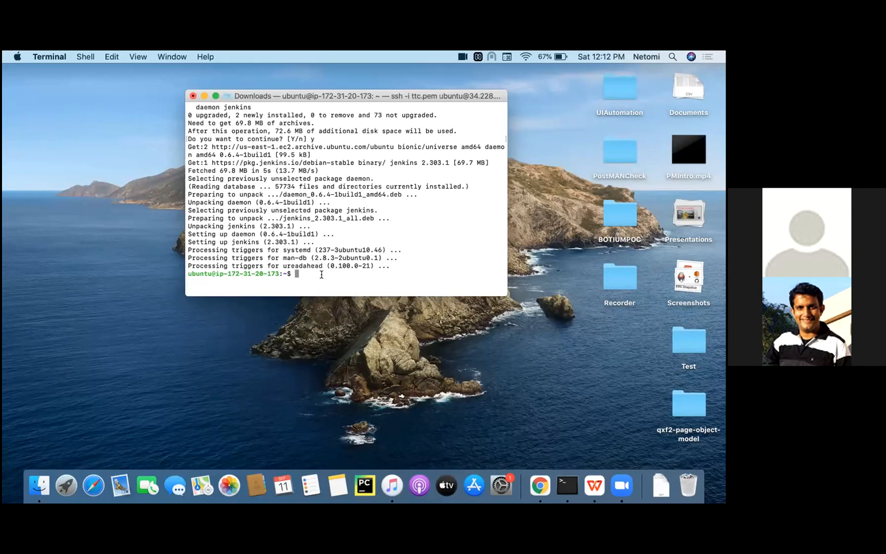
scroll(321, 250, up, 3)
key(ctrl+Right)
click(590, 64)
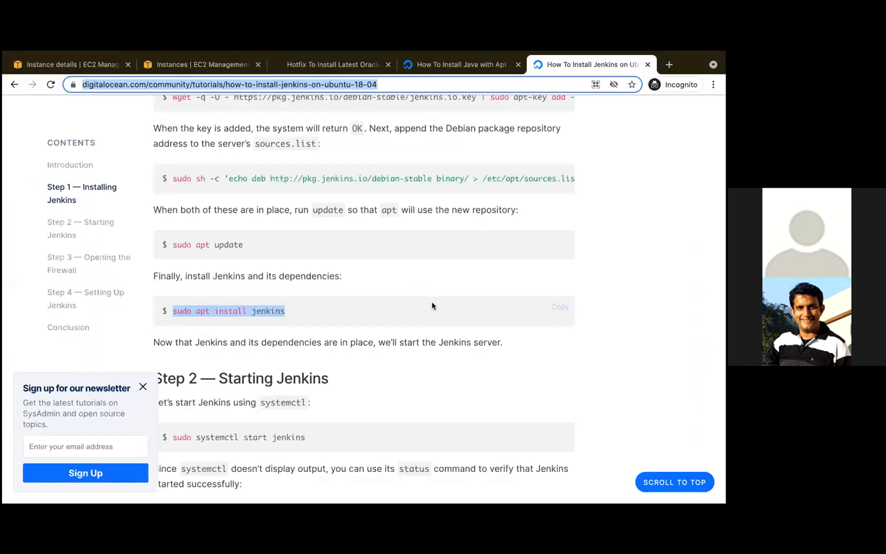
scroll(432, 306, down, 5)
drag(307, 200, 172, 198)
key(super+c)
key(ctrl+Left)
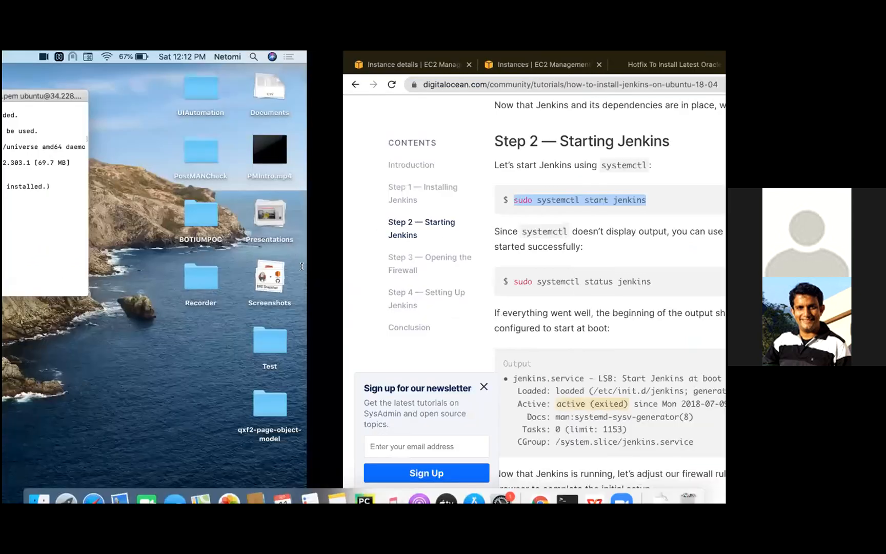
key(super+v)
key(Return)
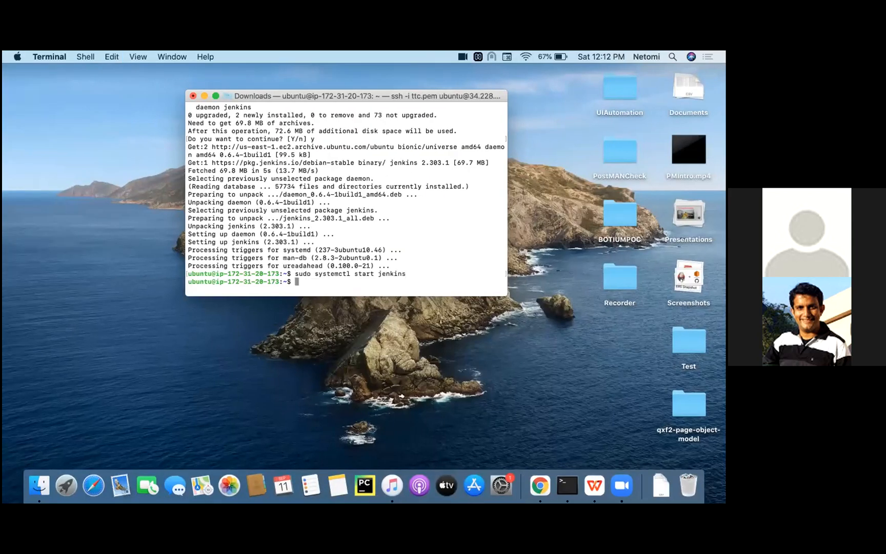
- Copy the status command from the Jenkins tutorial in the browser and run sudo systemctl status jenkins in Terminal
key(ctrl+Right)
click(533, 280)
key(ctrl+Left)
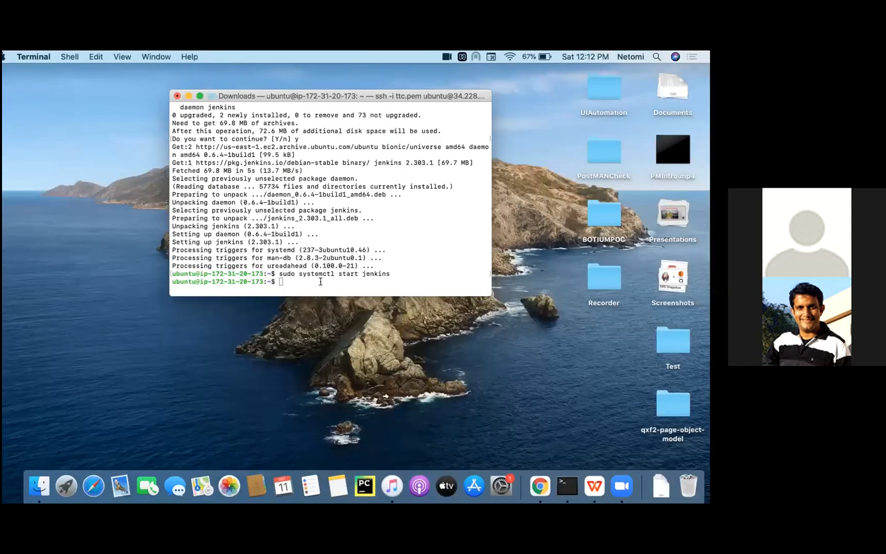
key(super+v)
key(Return)
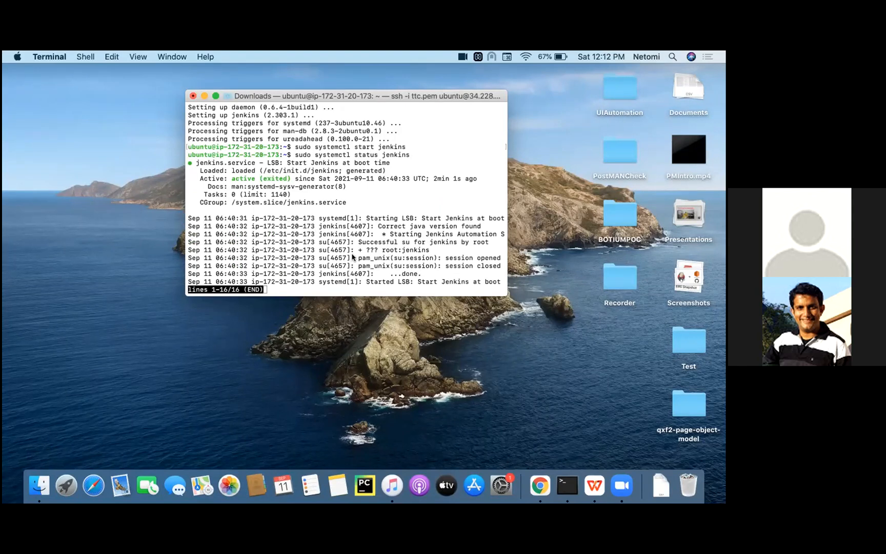
- Open the running instances list in the EC2 console in the browser and copy the public IPv4 address of demo_jenkins
key(ctrl+Right)
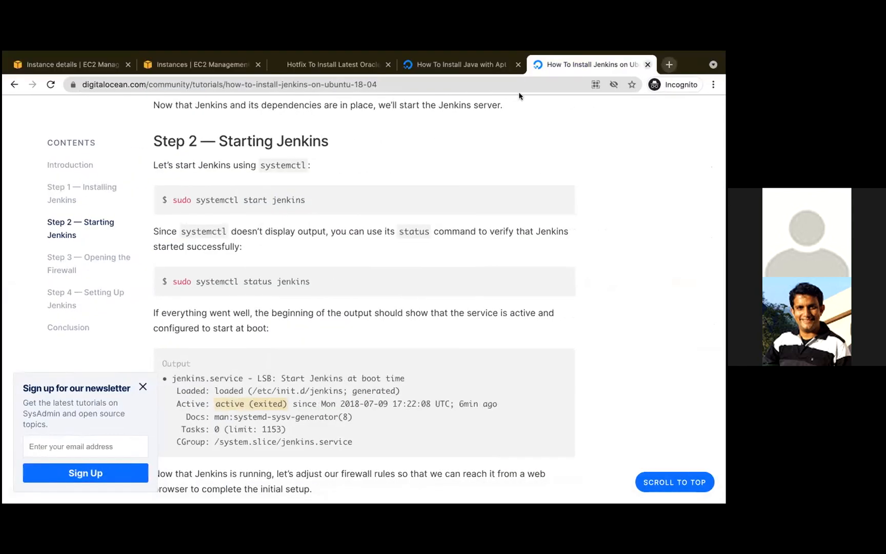
click(72, 64)
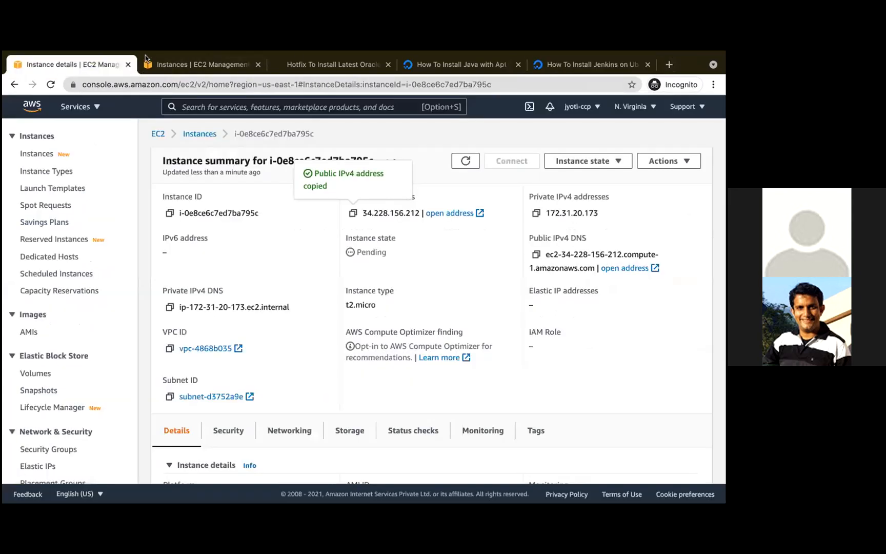
click(157, 134)
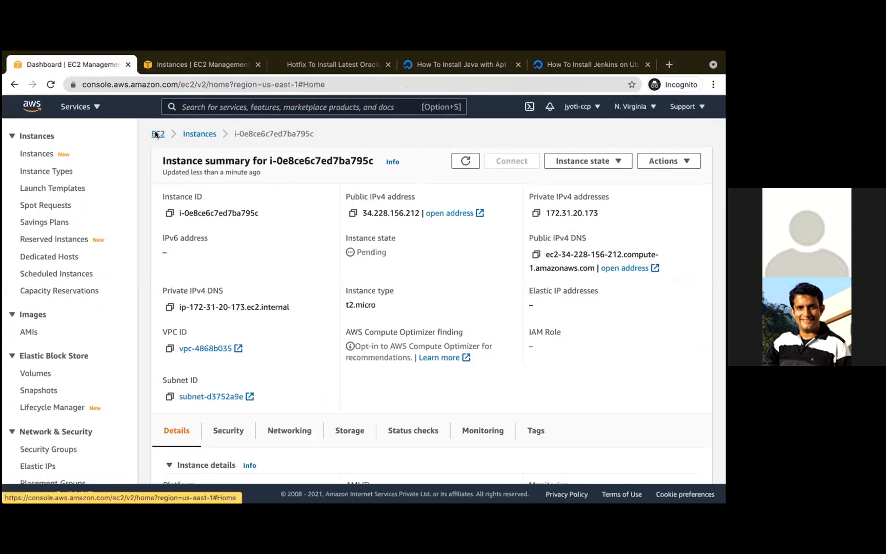
click(212, 208)
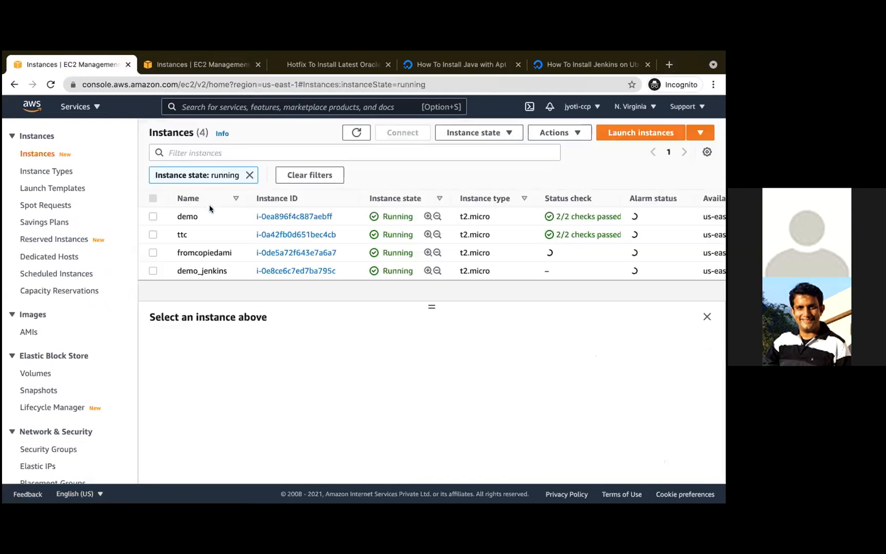
click(196, 270)
scroll(264, 365, down, 1)
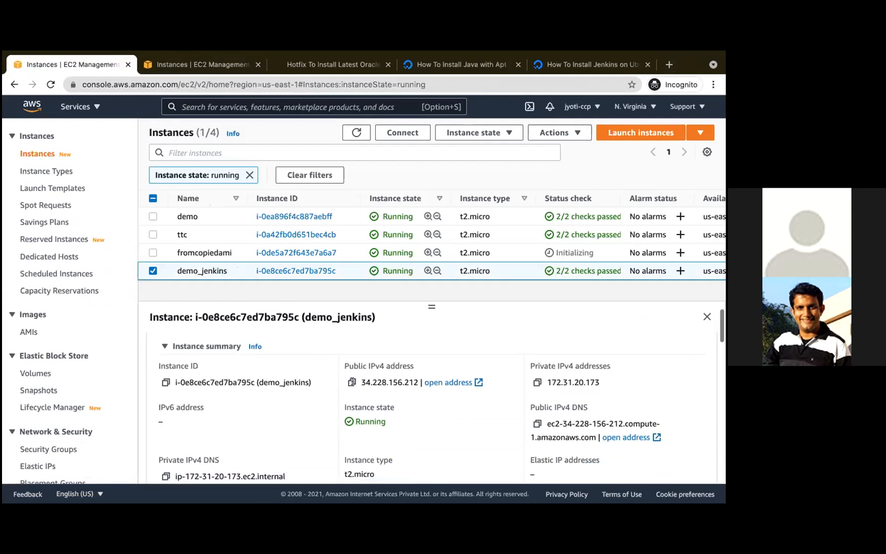
click(352, 382)
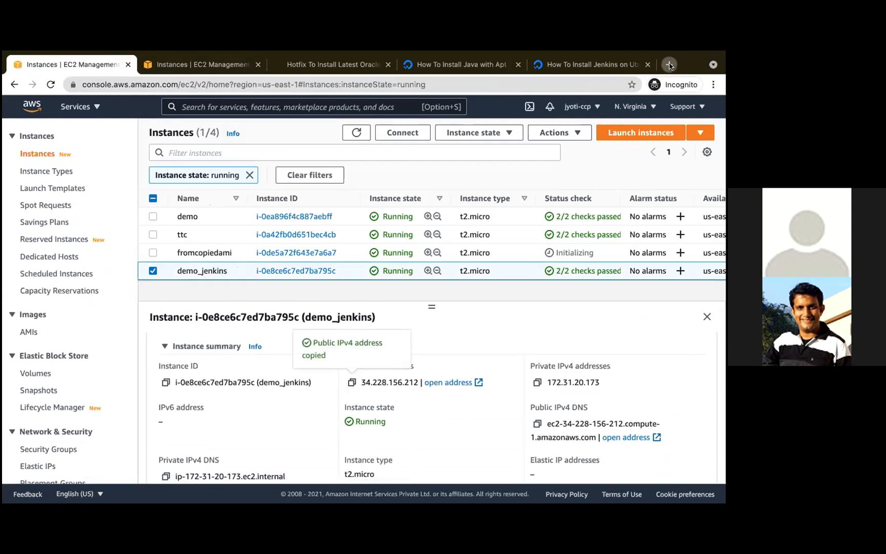
- Open the Jenkins site in a new browser tab using http, the copied demo_jenkins address and port 8080
click(669, 65)
text(http://)
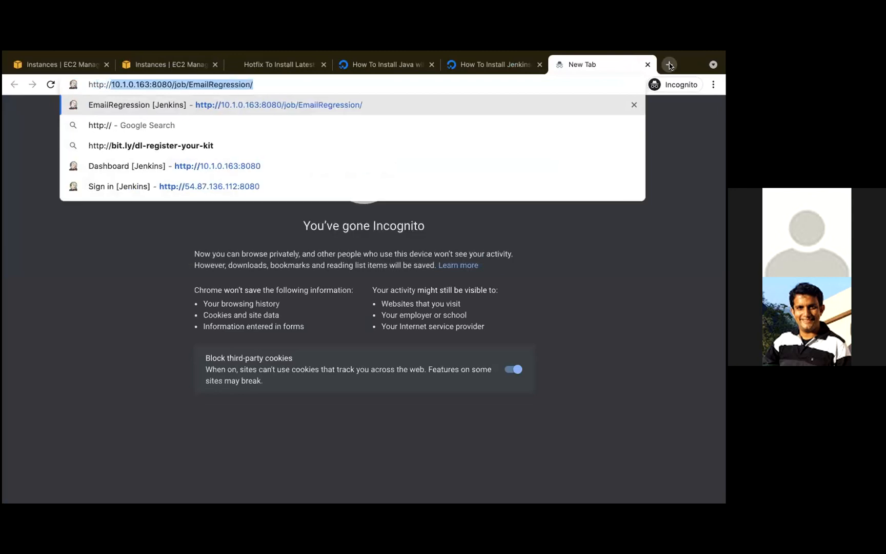
key(super+v)
text(:8080)
key(Return)
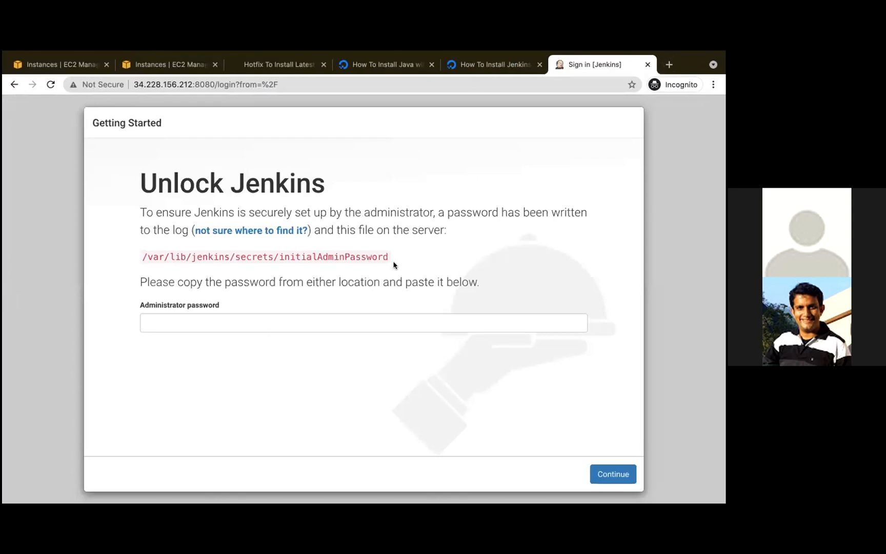
- Copy the initial admin password file's path from Jenkins, leave the status output in Terminal, and try to display /var/lib/jenkins/secrets/initialAdminPassword with cat
drag(387, 255, 142, 252)
key(ctrl+Left)
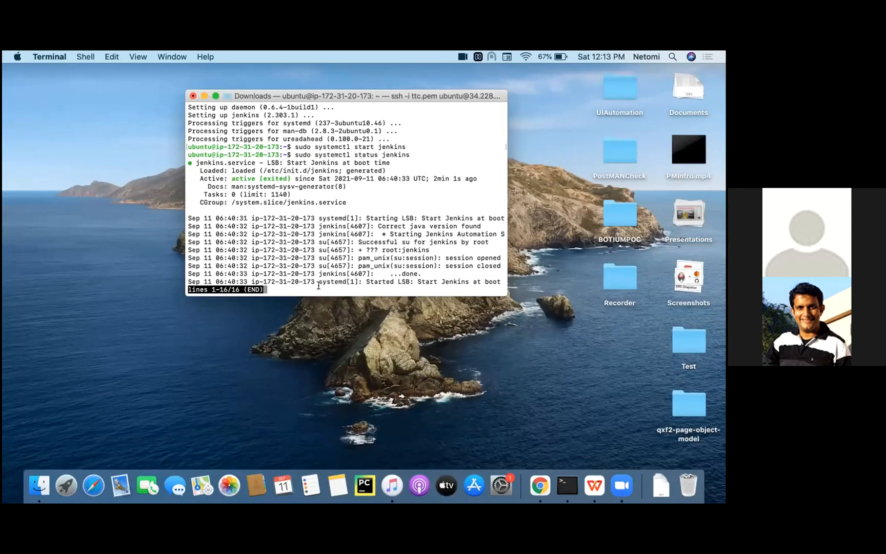
key(q)
text(cat /var/lib/jenkins/secrets/initialAdminPassword)
key(Return)
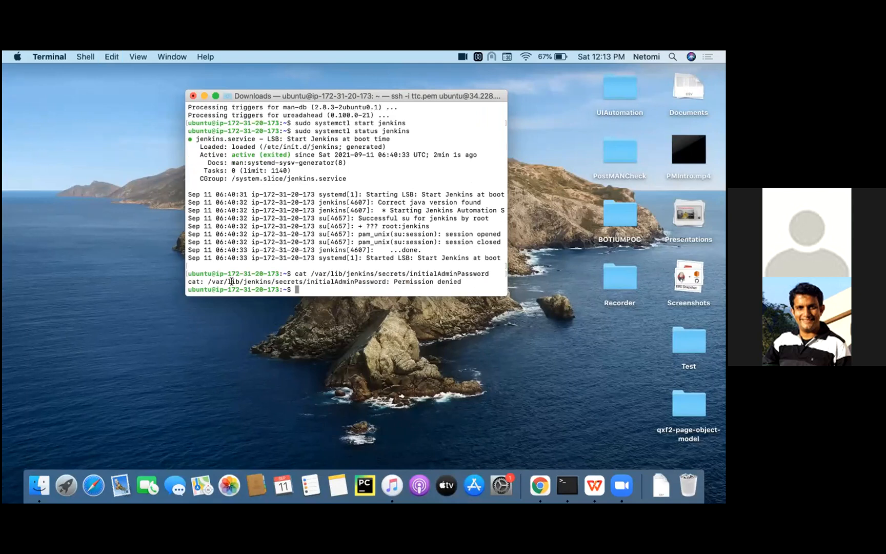
- Display the contents of /var/lib/jenkins/secrets/initialAdminPassword with sudo cat
text(sudo cat)
right_click(336, 288)
click(343, 303)
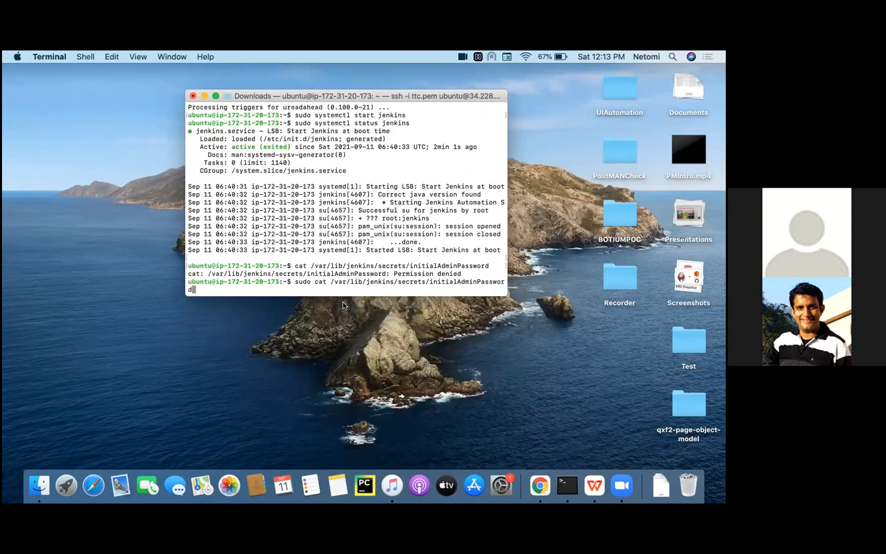
key(Return)
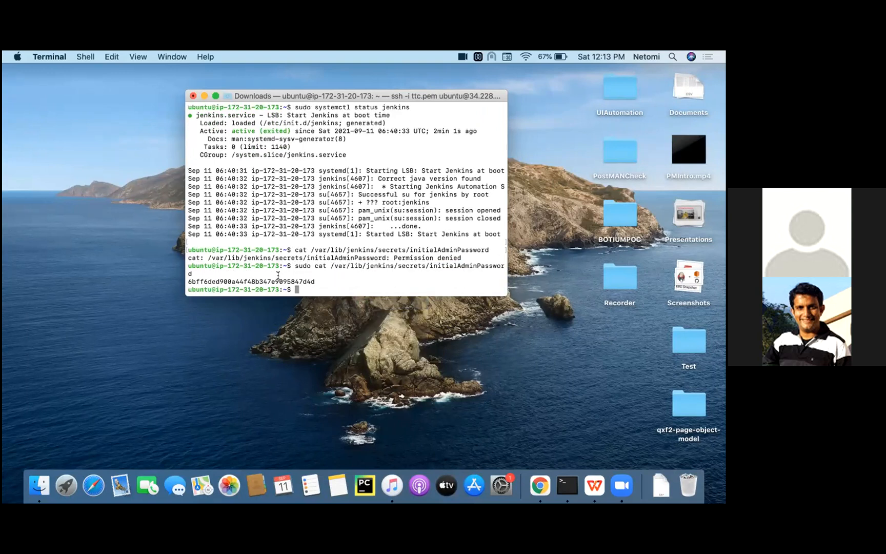
- Copy the administrator password from Terminal, unlock Jenkins with it in the browser, and install the suggested plugins
double_click(278, 277)
key(super+Tab)
click(295, 323)
key(super+v)
click(625, 478)
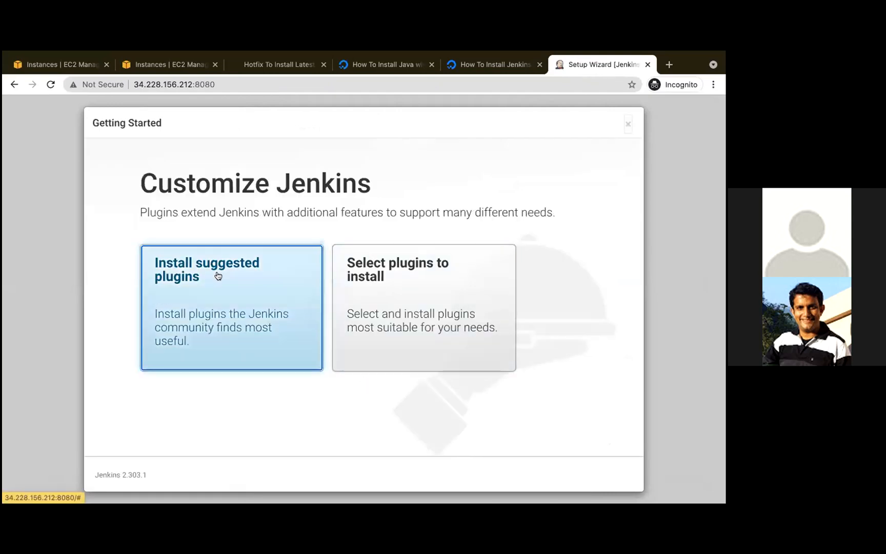
click(239, 268)
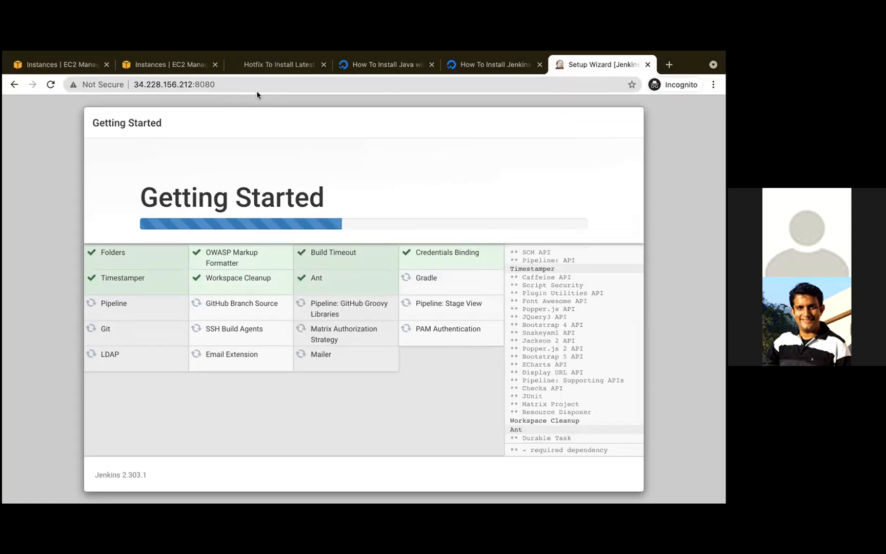
- Copy the public IPv4 address of fromcopiedami from the EC2 console and switch to Terminal
click(179, 67)
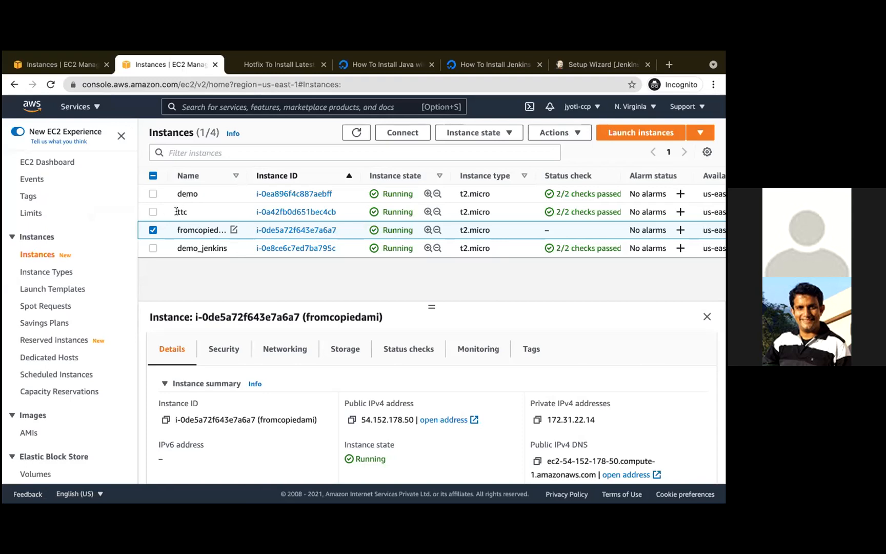
scroll(264, 341, down, 2)
scroll(263, 339, up, 2)
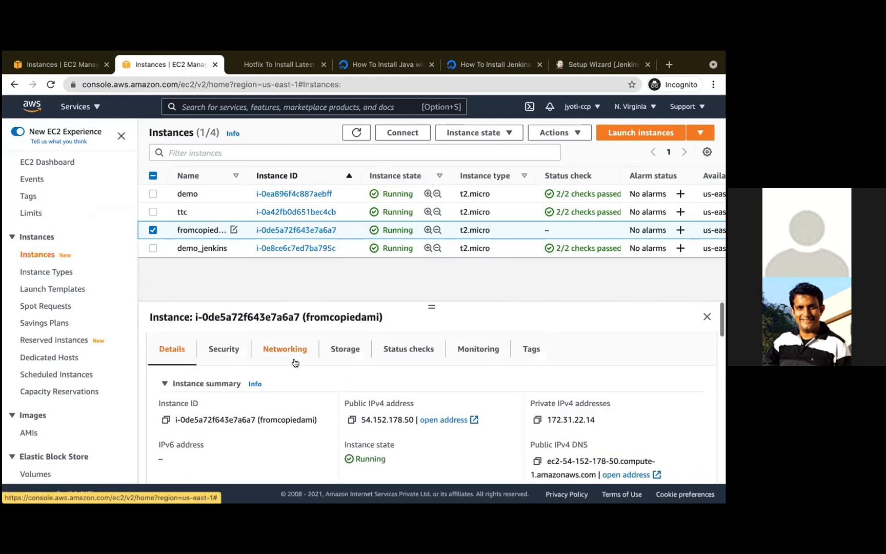
click(352, 421)
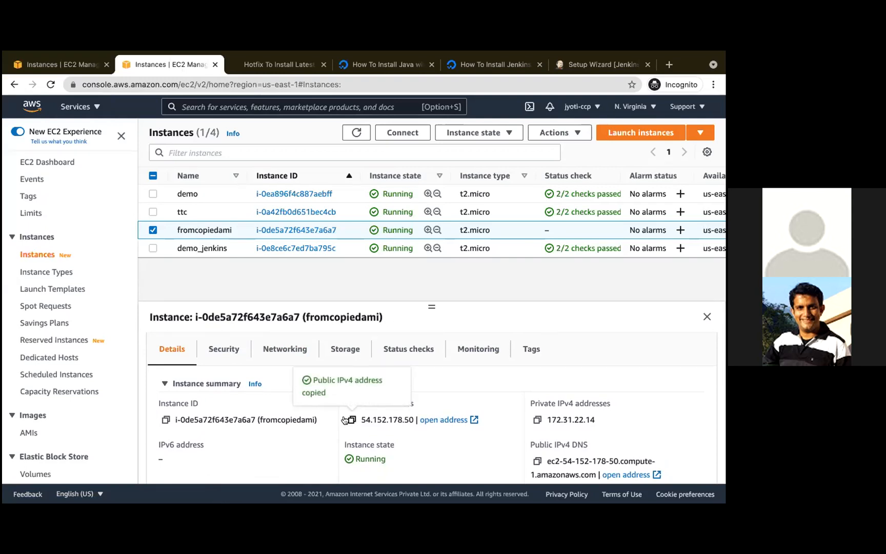
key(F11)
click(567, 491)
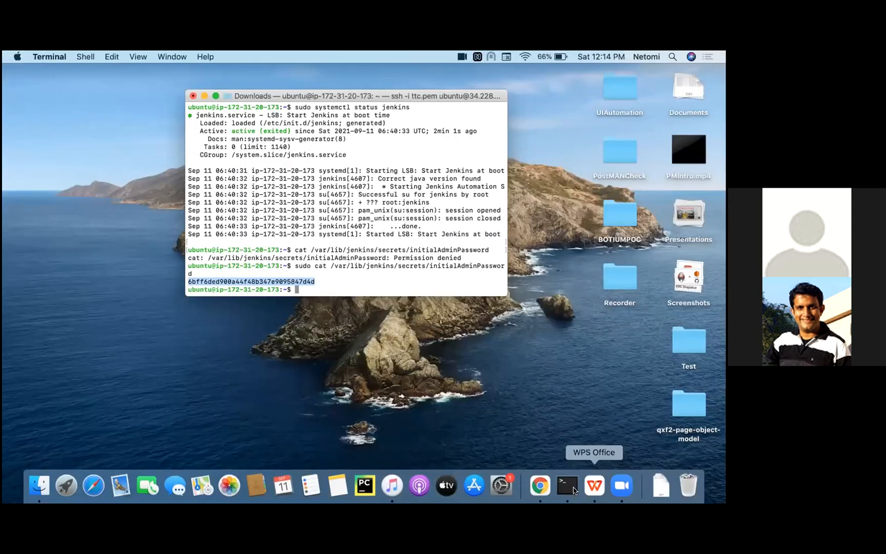
right_click(568, 486)
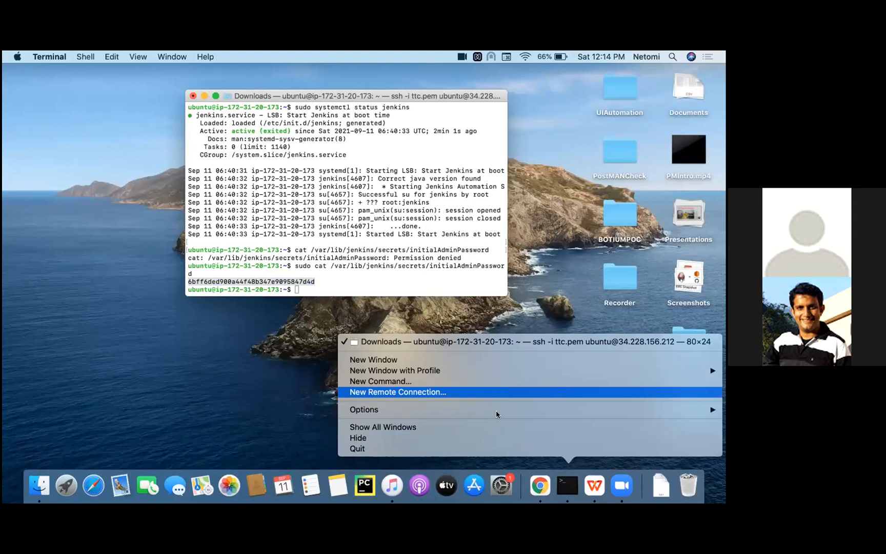
click(465, 391)
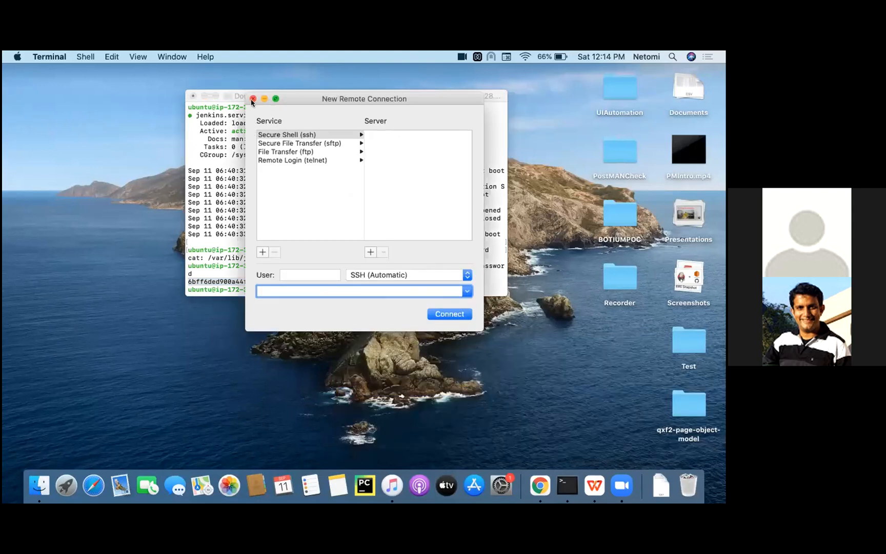
click(252, 99)
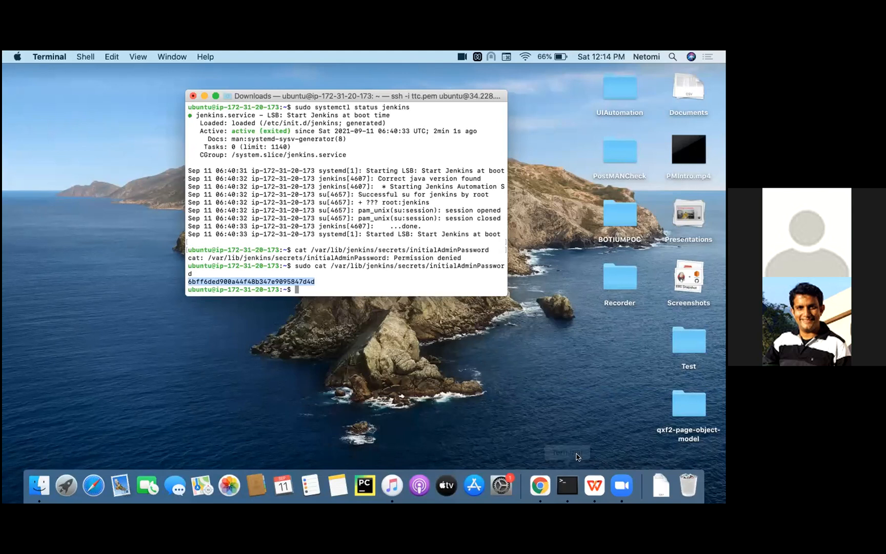
- Open a new Terminal window and change to the Downloads folder
right_click(568, 485)
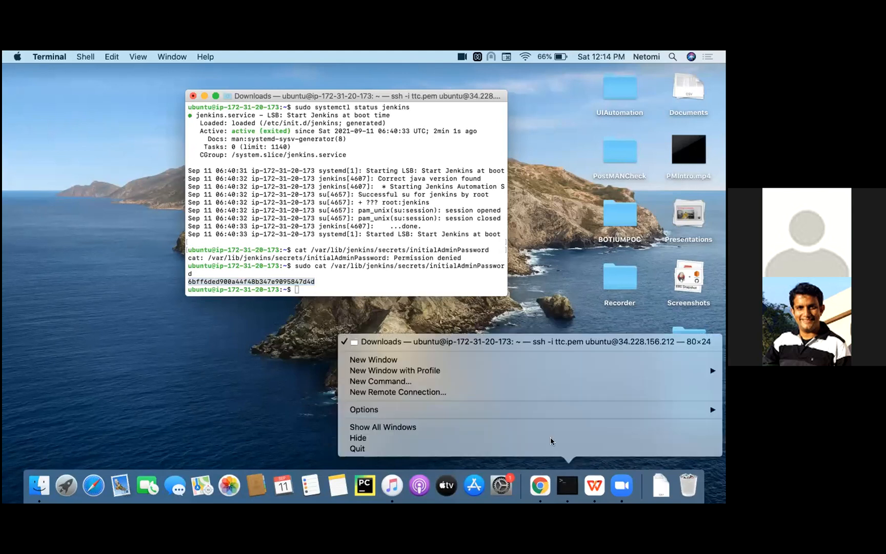
click(476, 360)
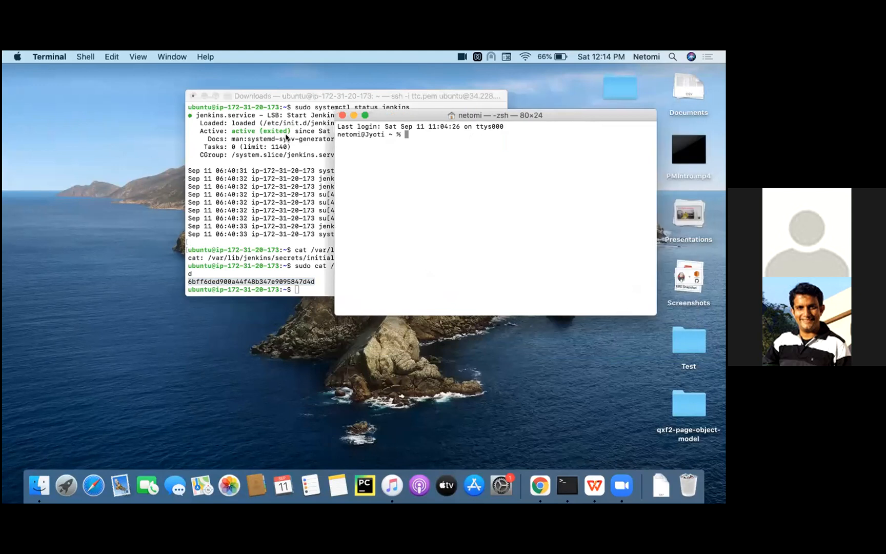
text(cd Dow)
key(Tab)
key(Return)
- Connect over SSH to ec2-user at the copied address 54.152.178.50 with the ttc.pem key, accepting the host's authenticity
text(ssh -i ttc)
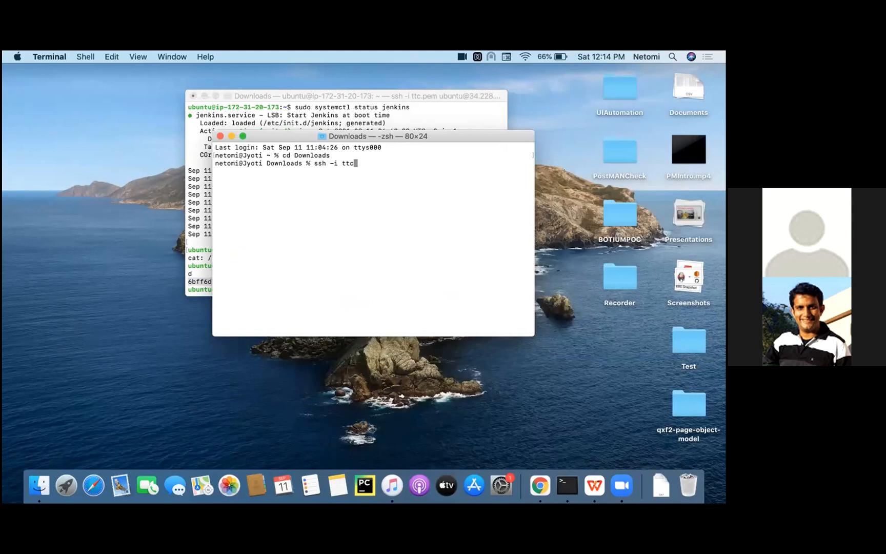
text(.pem ec2-user@)
key(super+v)
key(Return)
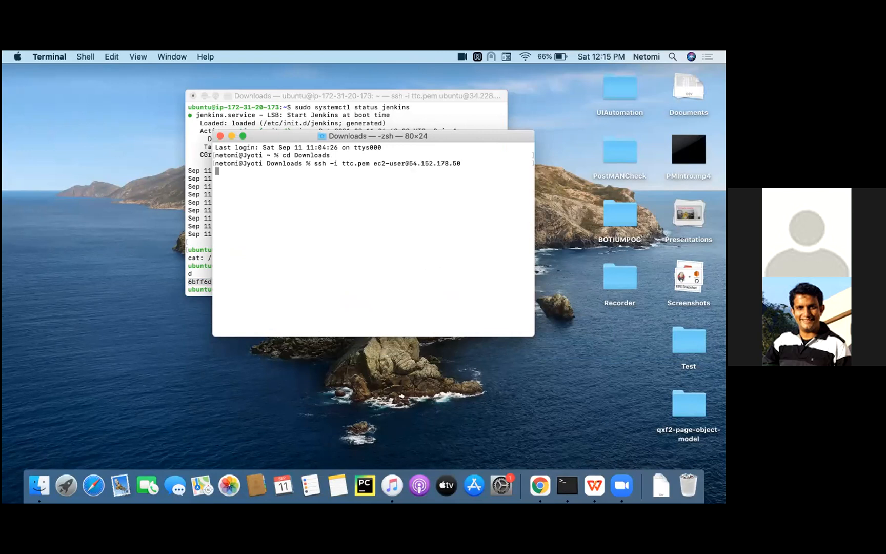
text(yes)
key(Return)
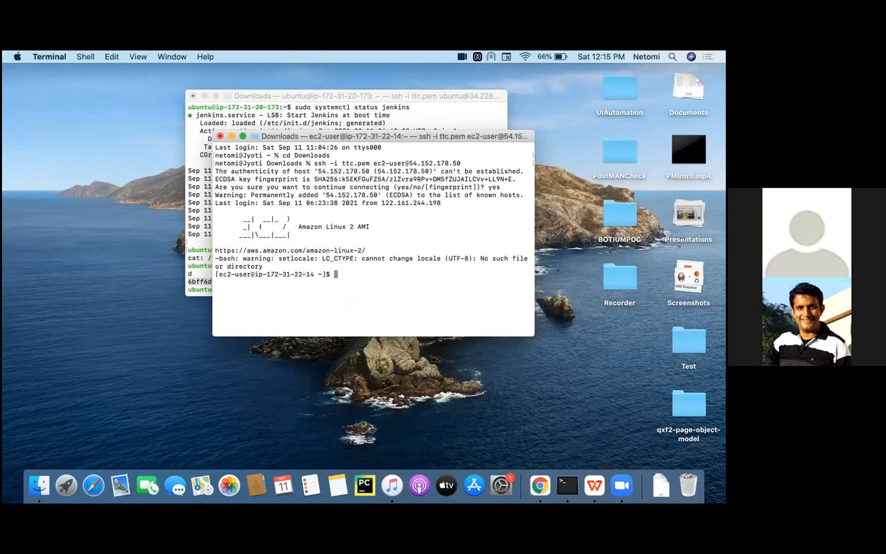
- List the files in the instance's home directory and highlight myfile.txt and myfile2.txt in the listing
text(ls)
key(Return)
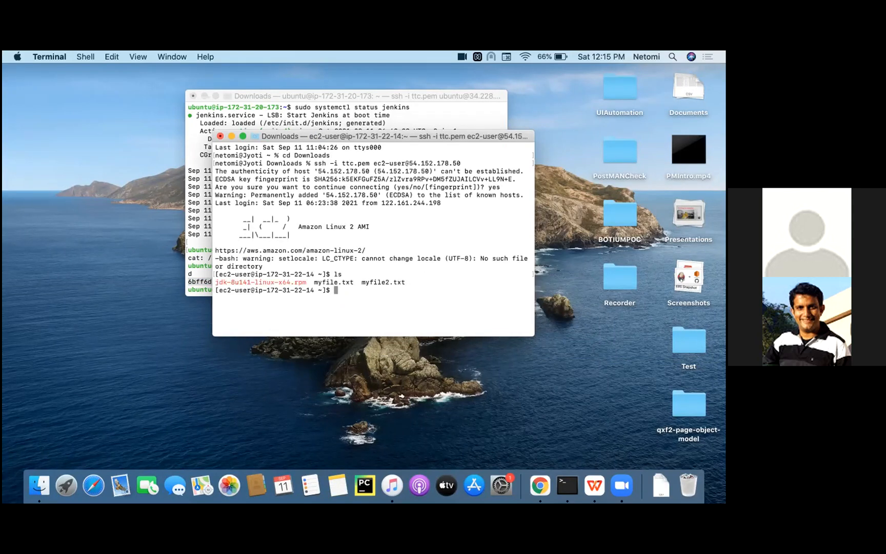
drag(404, 282, 312, 281)
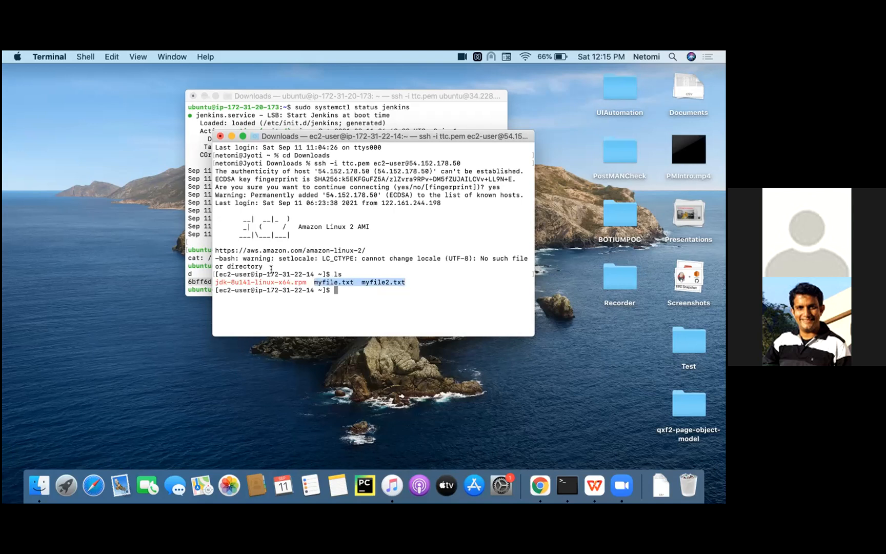
click(388, 282)
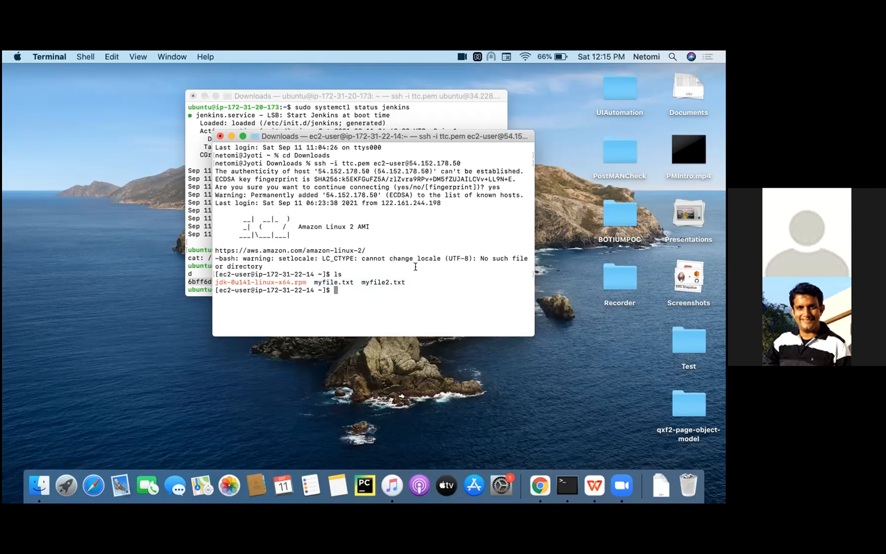
- Check the Java version on the copied-AMI instance, highlight the version line, and move this terminal window below the Jenkins one
text(java -version)
key(Return)
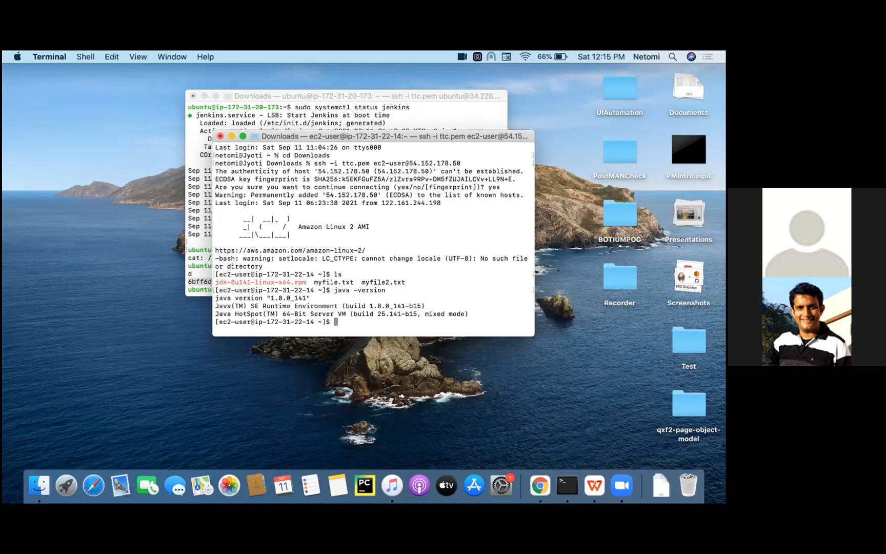
drag(314, 298, 210, 299)
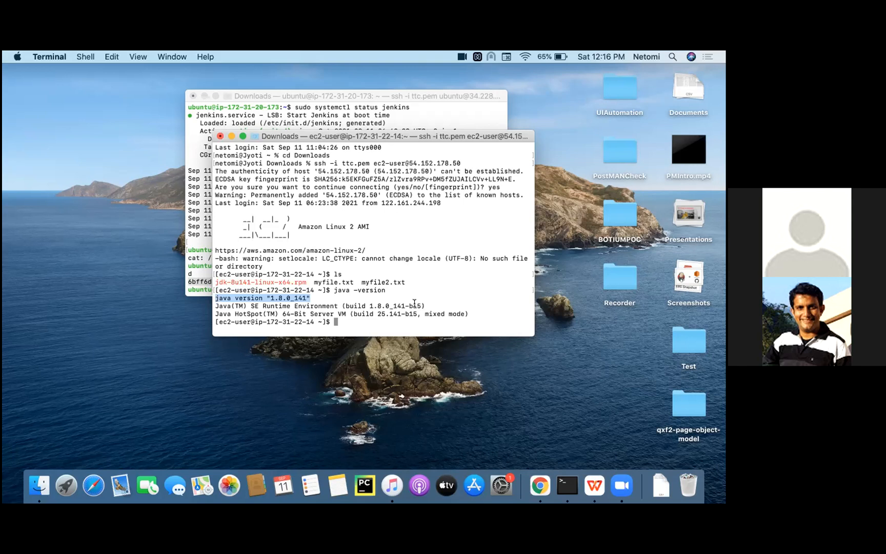
drag(385, 140, 359, 332)
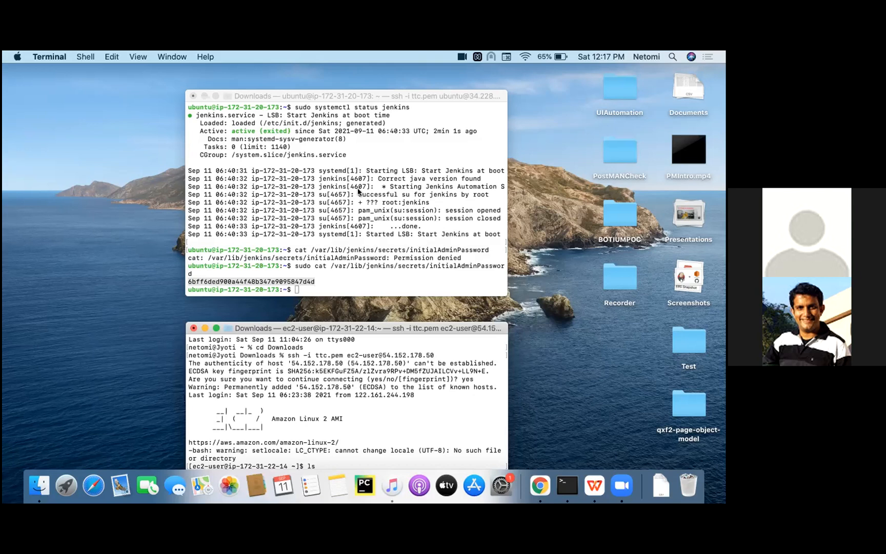
- Switch to the Jenkins setup wizard in the browser, set the first admin user's username to admin, and enter and confirm the password
key(ctrl+Right)
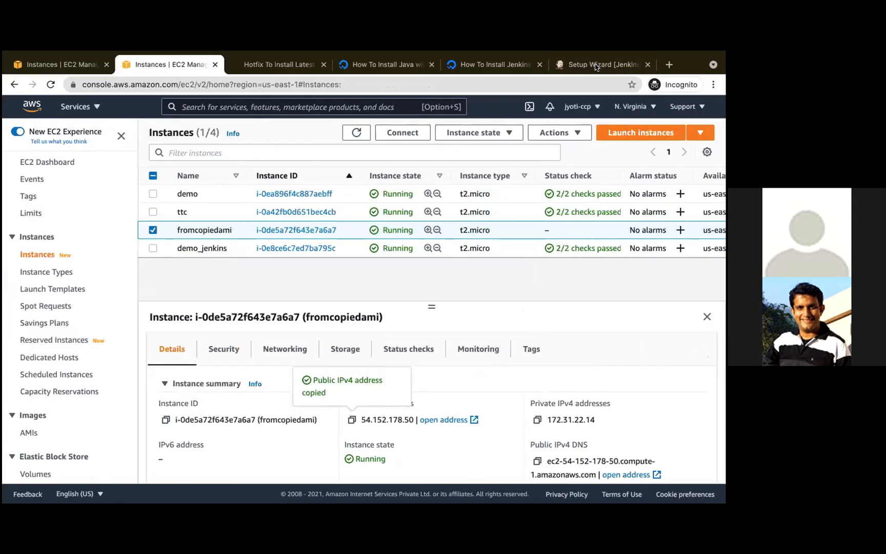
click(597, 68)
click(257, 214)
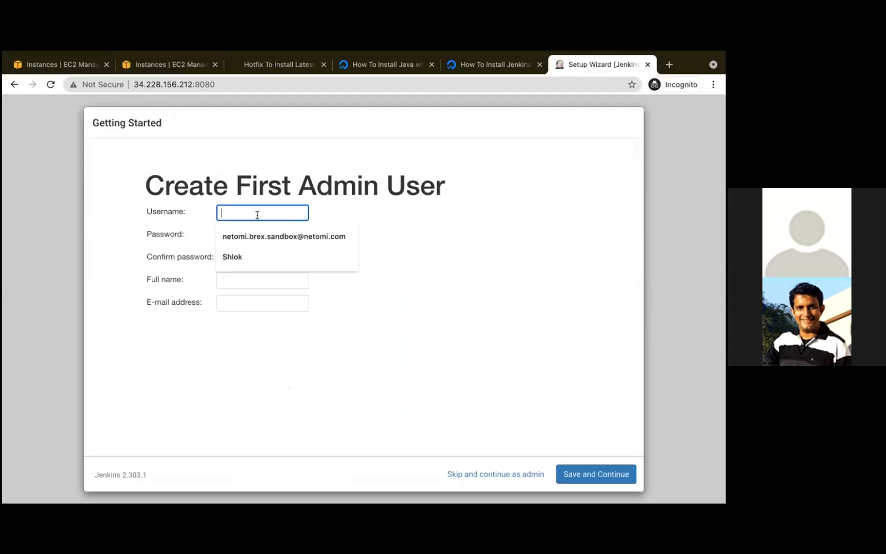
text(admin)
click(260, 235)
text(admin)
click(259, 260)
text(admin)
- Fill in the admin user's full name and e-mail address, save the account, and start using Jenkins
click(263, 282)
text(Jyoti)
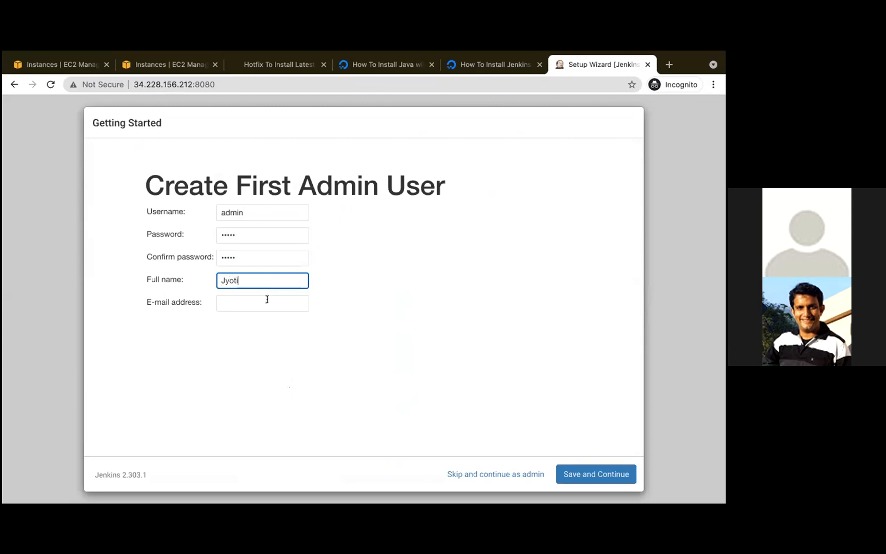
click(259, 305)
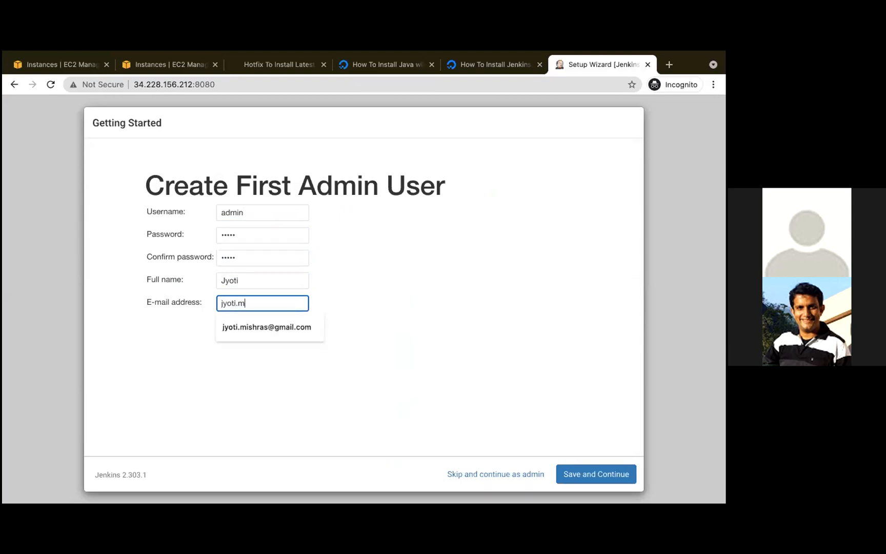
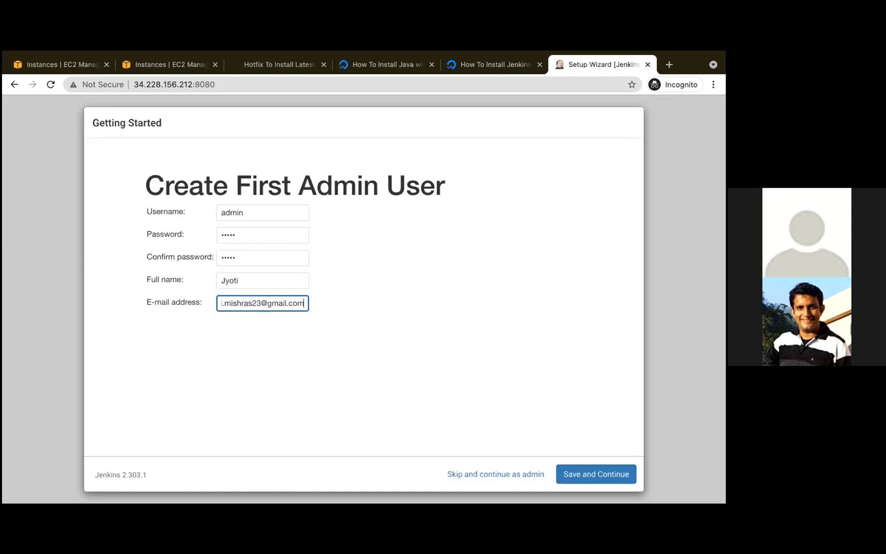
click(612, 477)
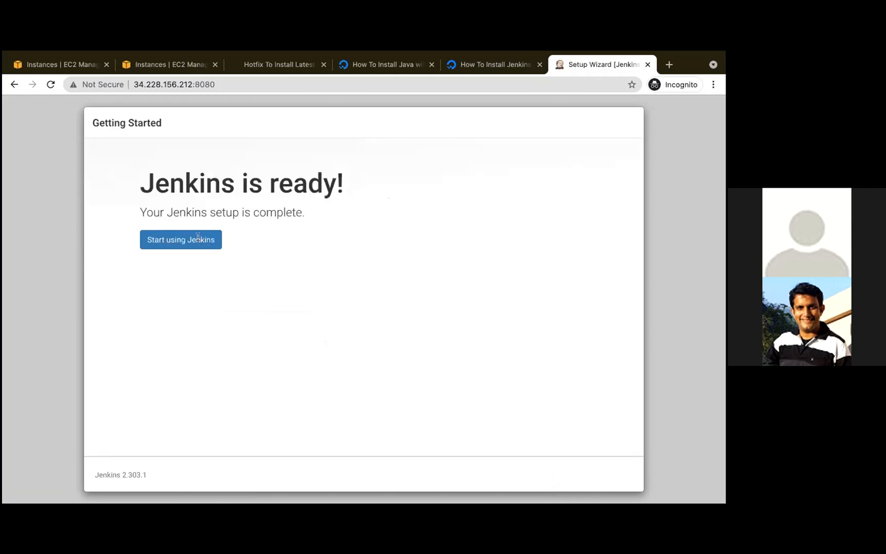
click(166, 241)
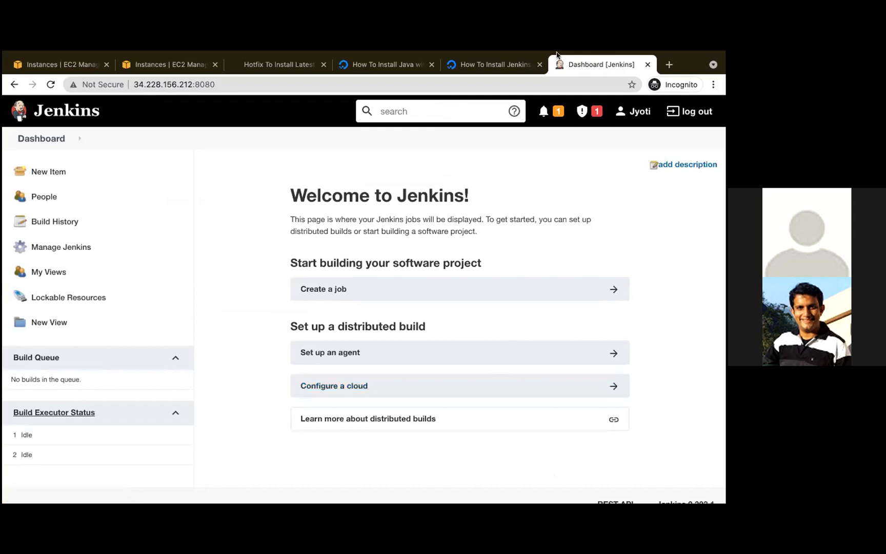
- Switch to the AWS Primer - Part 8 presentation in Google Slides and show slide 7, Create a Linux AMI from an instance
mouse_move(557, 52)
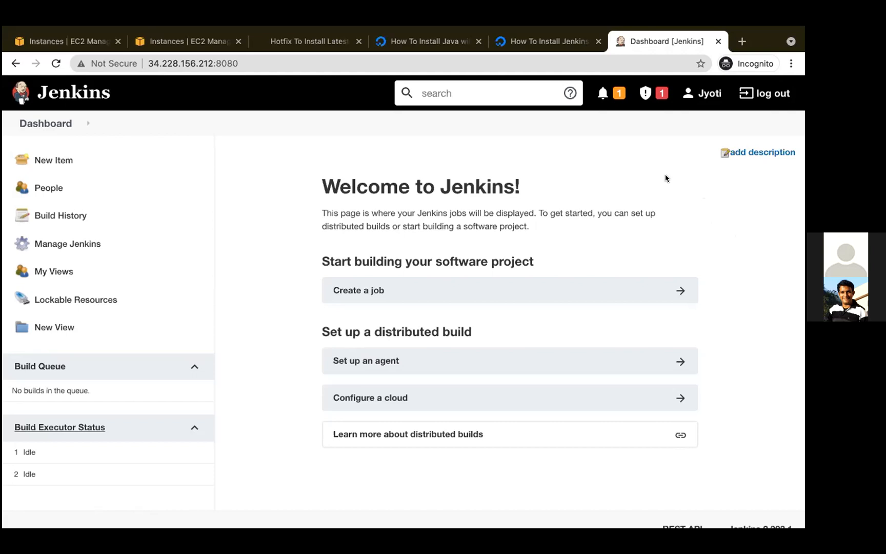
key(ctrl+Right)
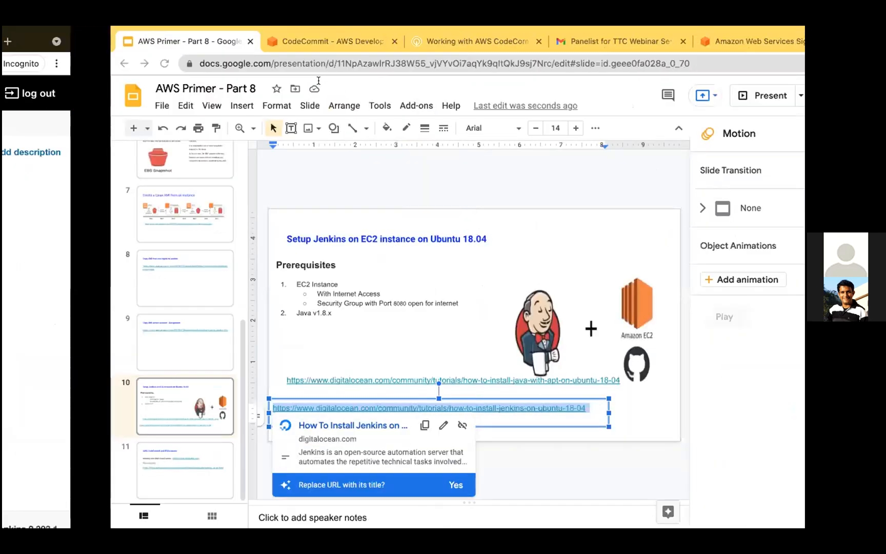
click(67, 218)
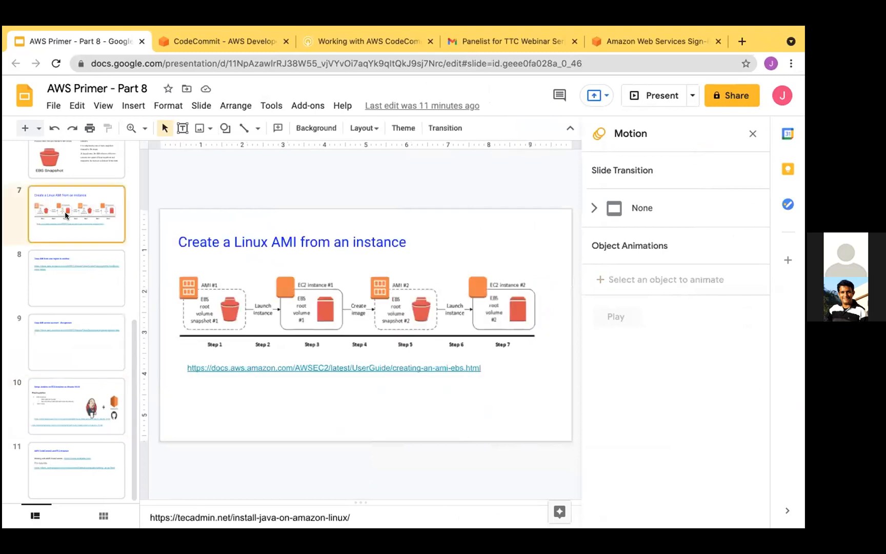
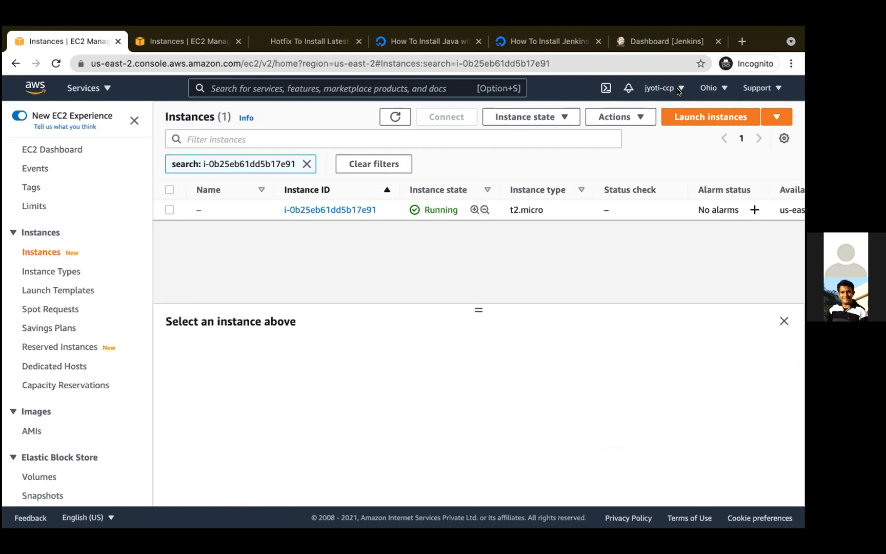
- Search the AWS console for IAM and open the IAM dashboard
click(267, 87)
text(IAM)
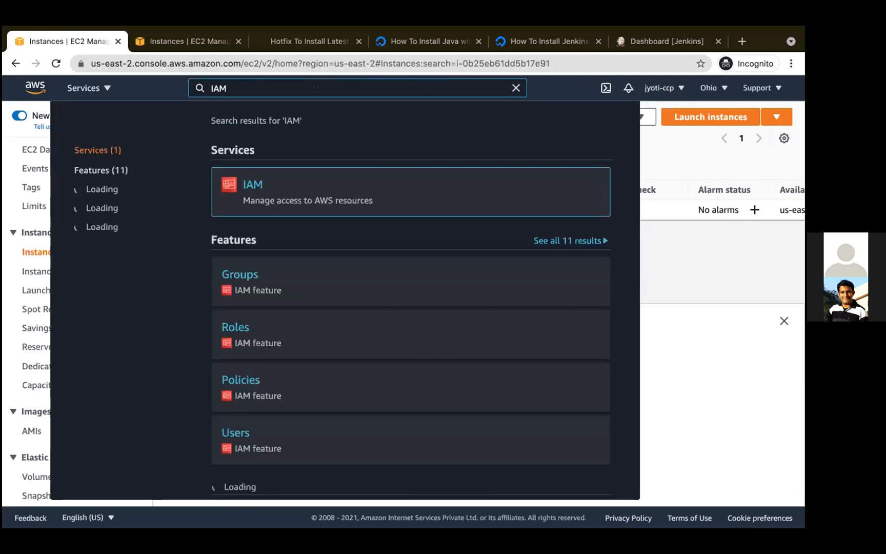
click(723, 267)
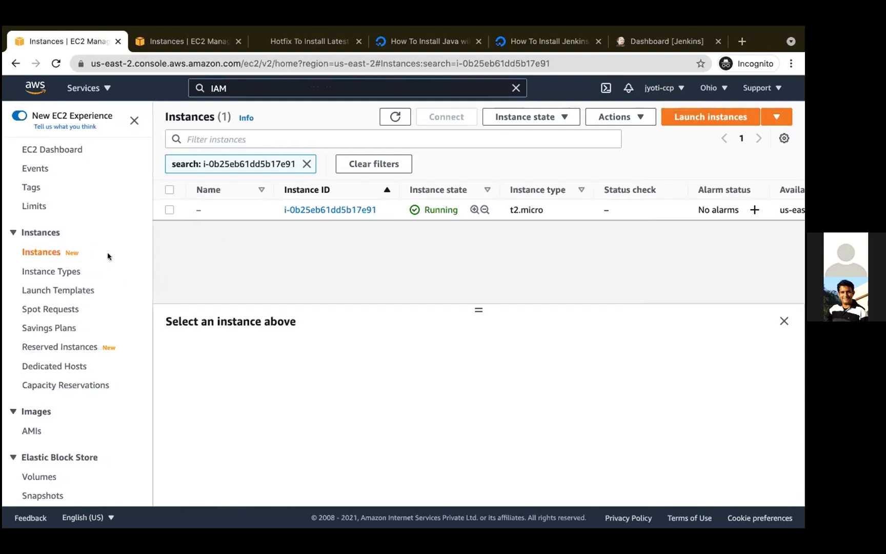
click(257, 84)
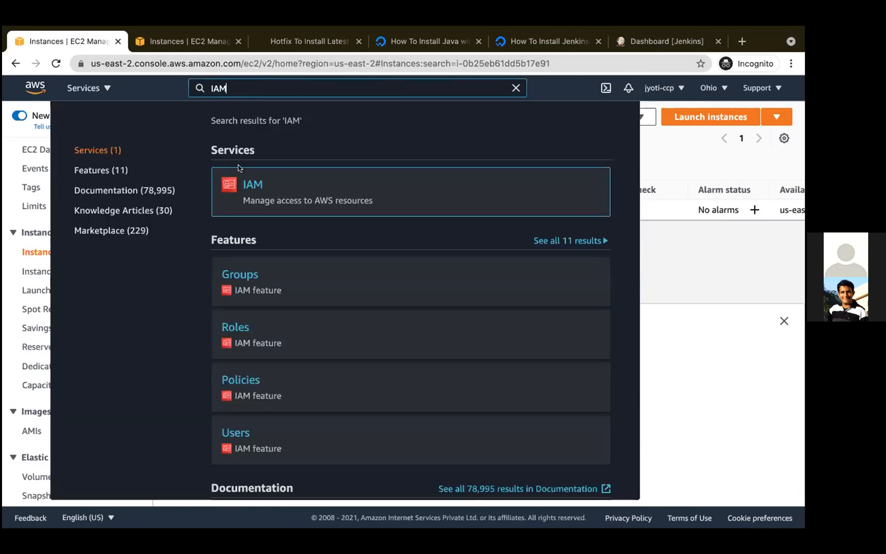
click(254, 185)
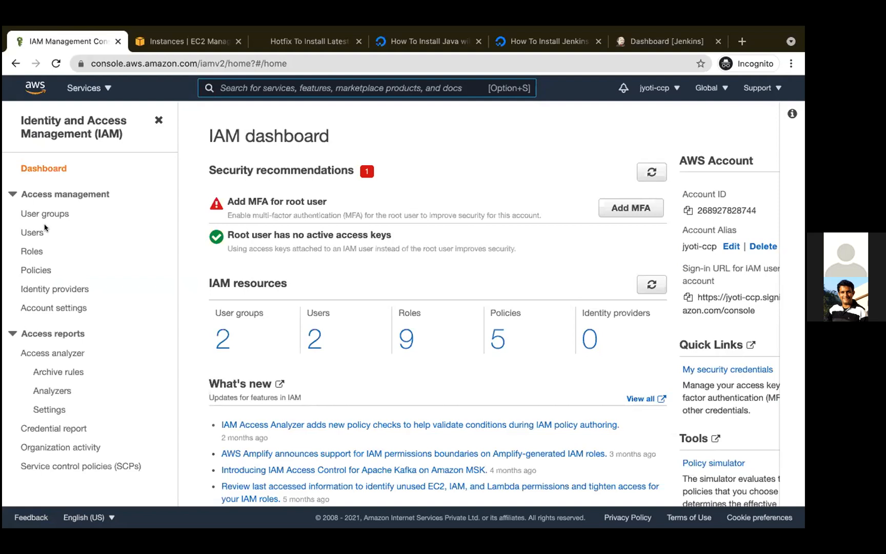
- Open the security credentials of the IAM user in the admins group and review the access keys and CodeCommit Git credentials
click(311, 346)
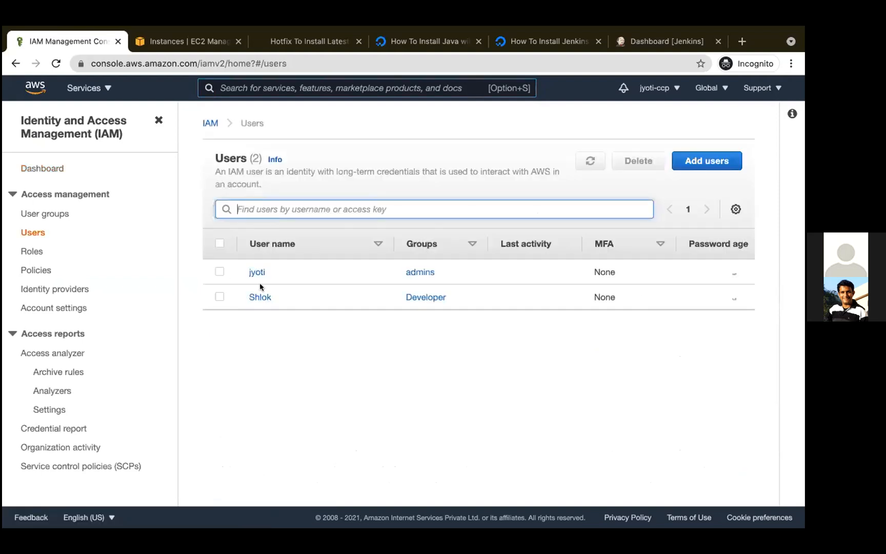
click(257, 273)
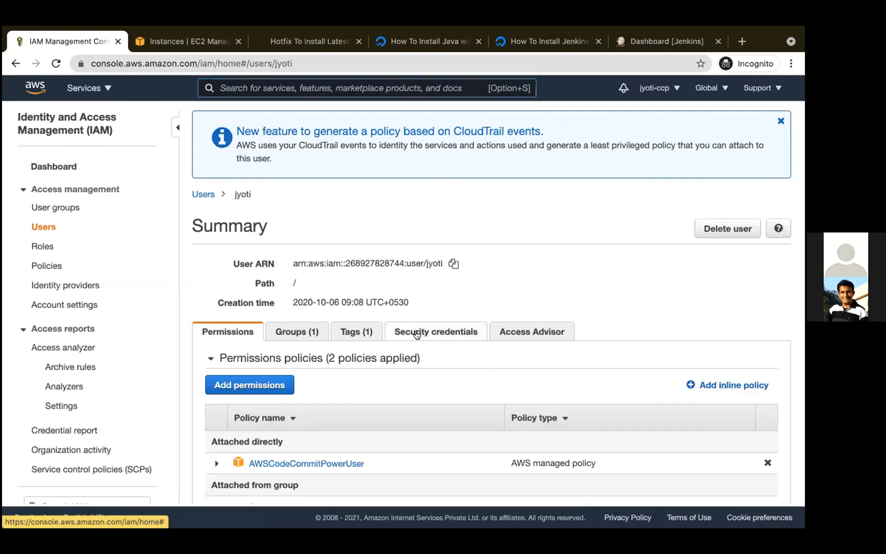
click(416, 334)
scroll(411, 388, down, 10)
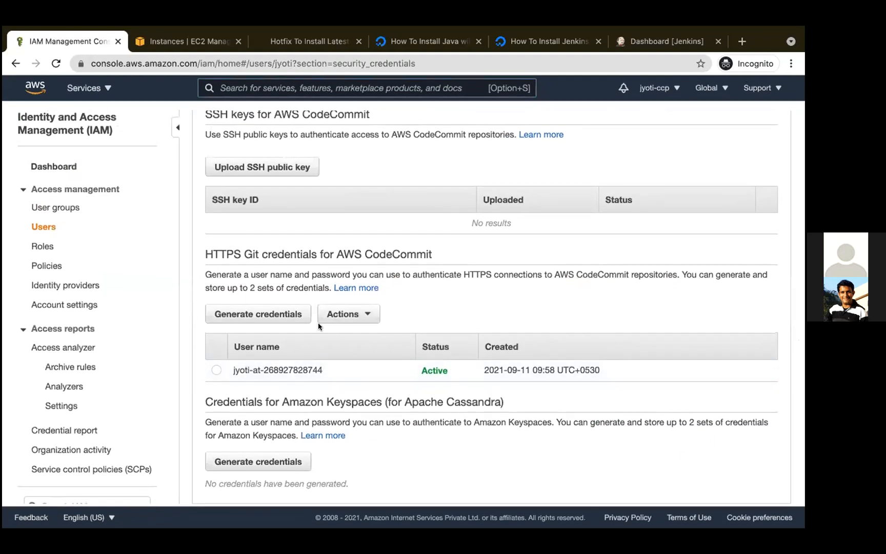
scroll(277, 441, up, 10)
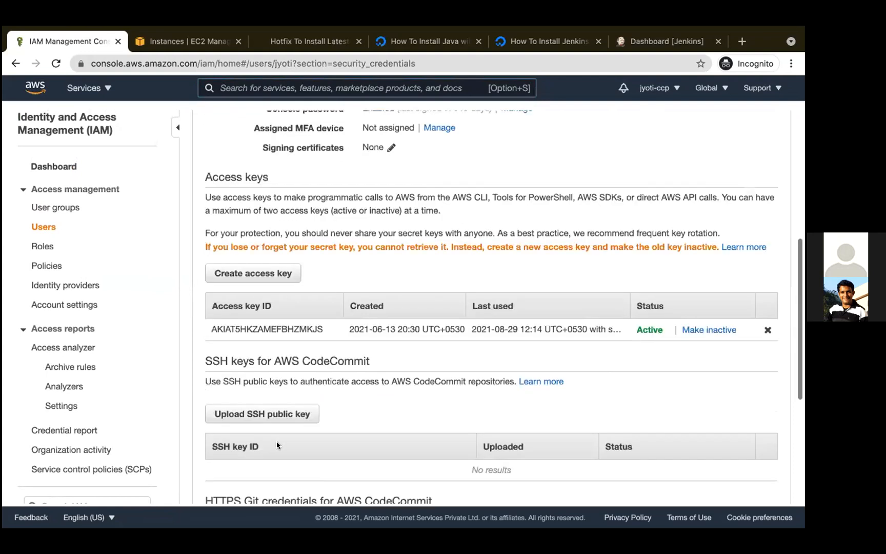
- Search the AWS console for CodeCommit and open its repositories page
click(286, 86)
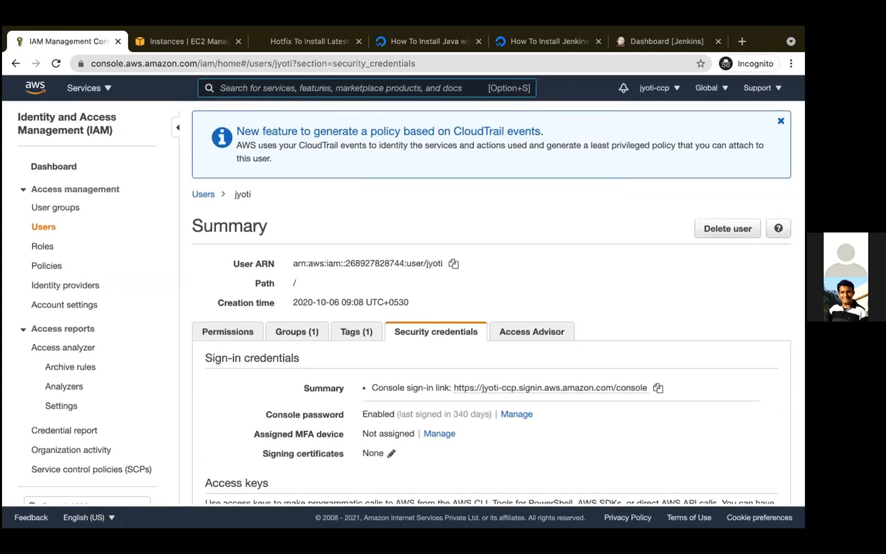
text(code)
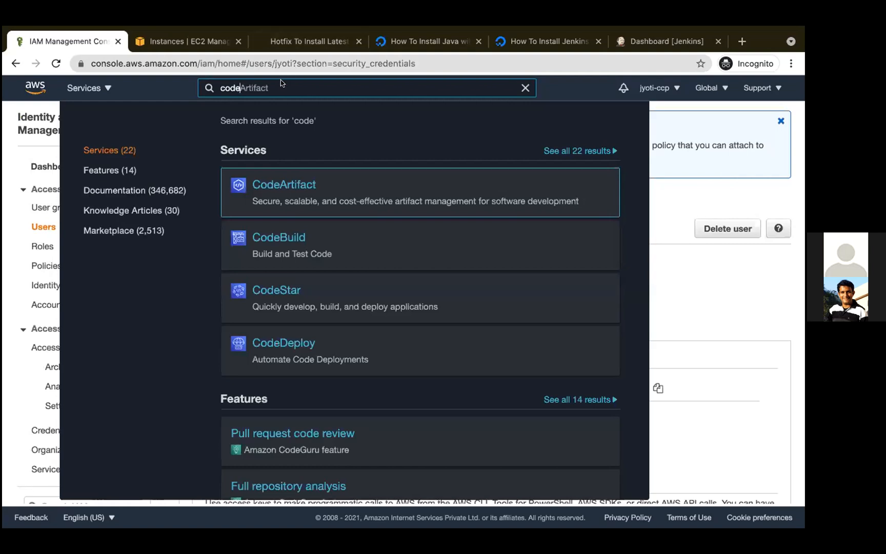
text(com)
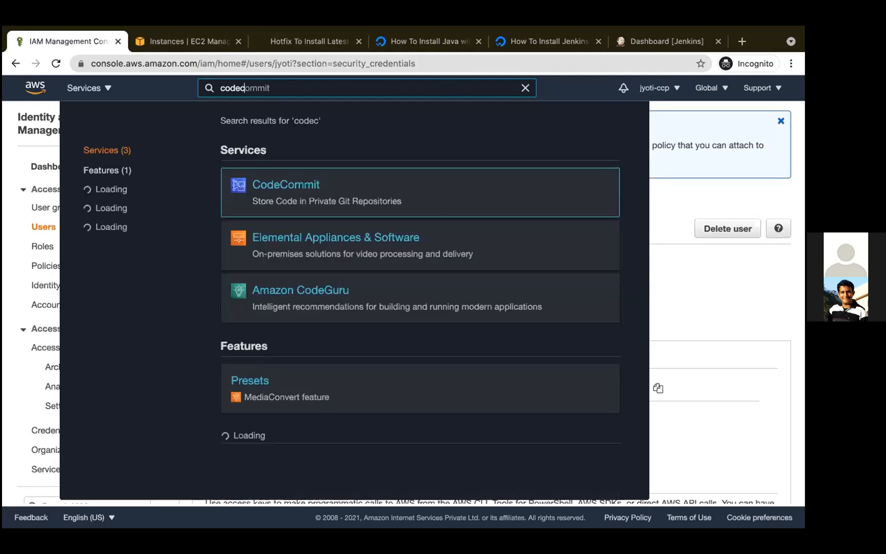
click(300, 185)
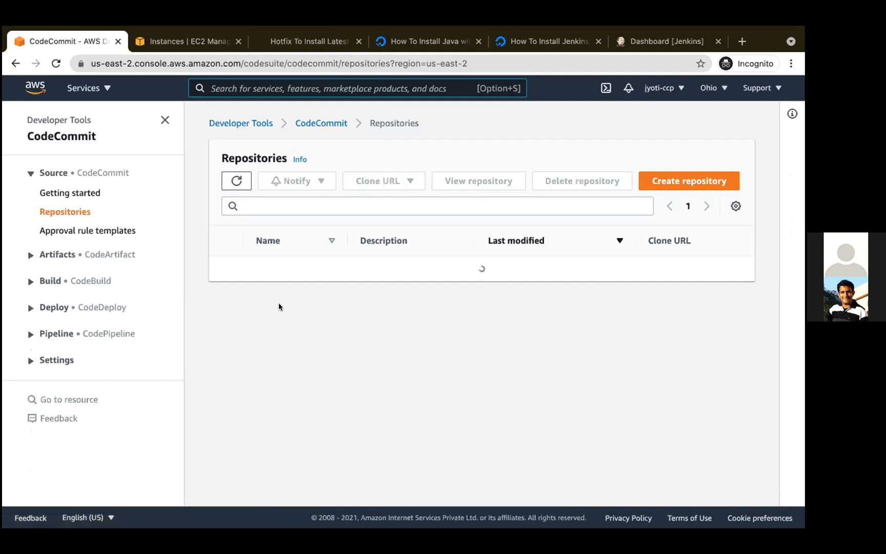
- Create a CodeCommit repository named my-repo2 with the description "show root and ssh permission issue"
click(696, 181)
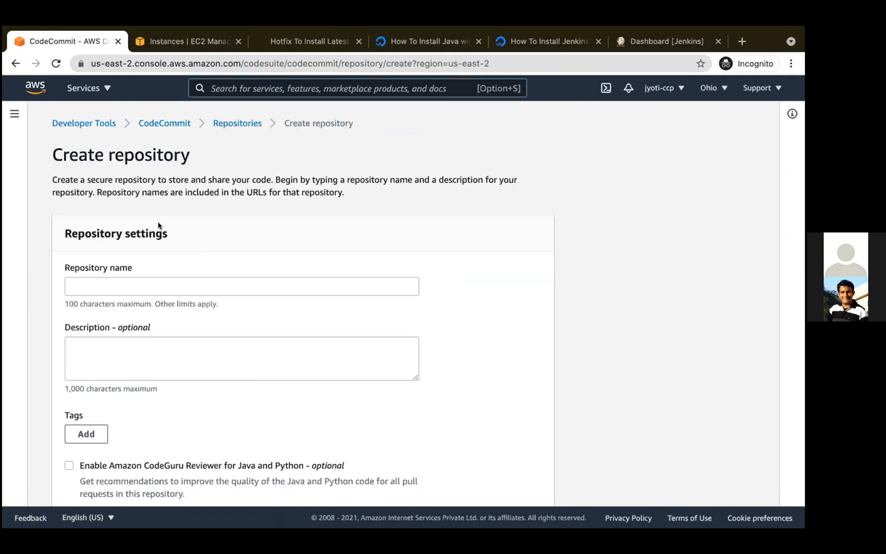
click(139, 278)
text(my-)
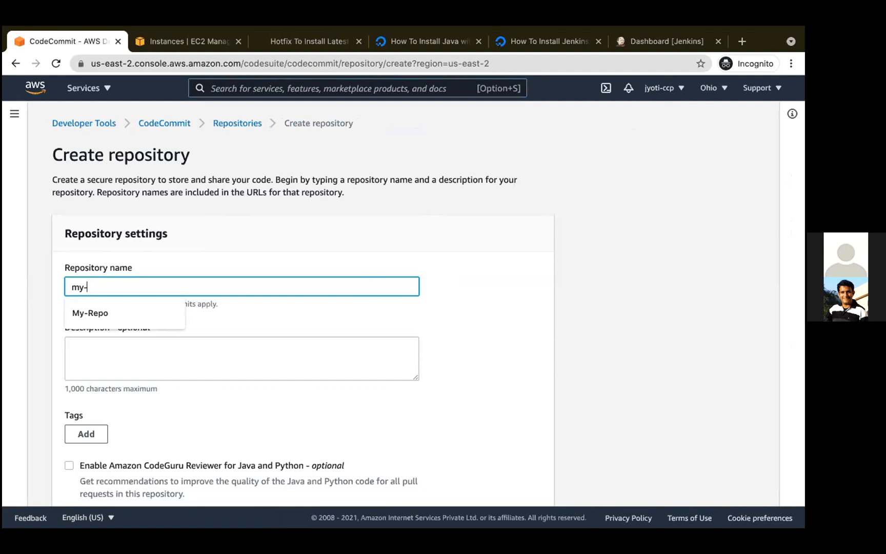
text(repo2)
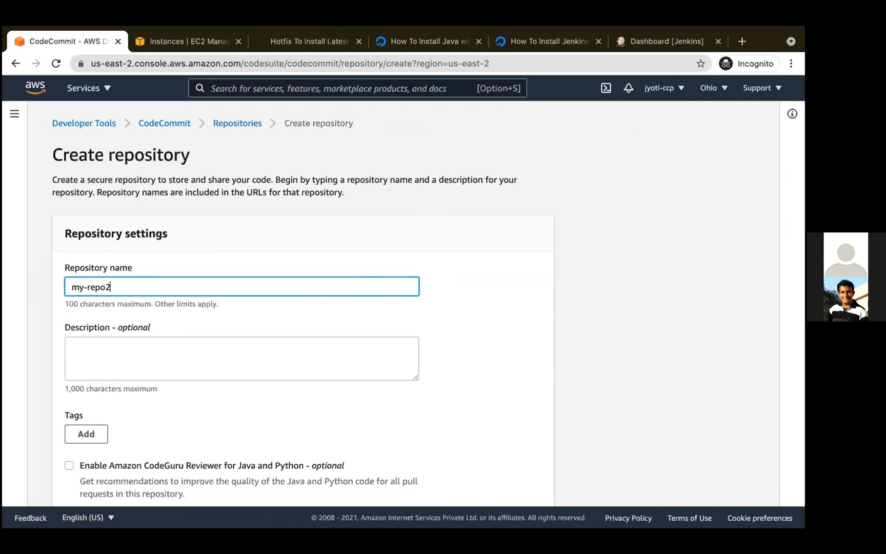
click(316, 363)
text(s)
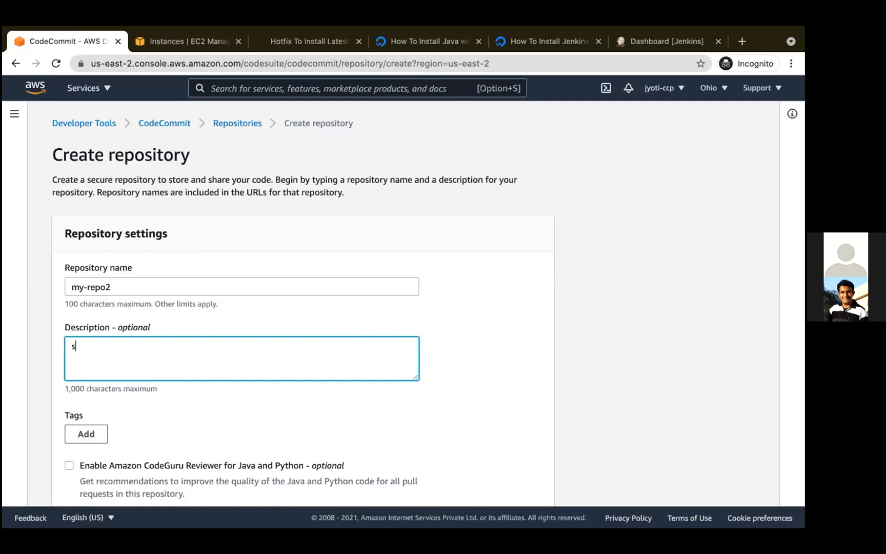
text(how root and ssh permission issue)
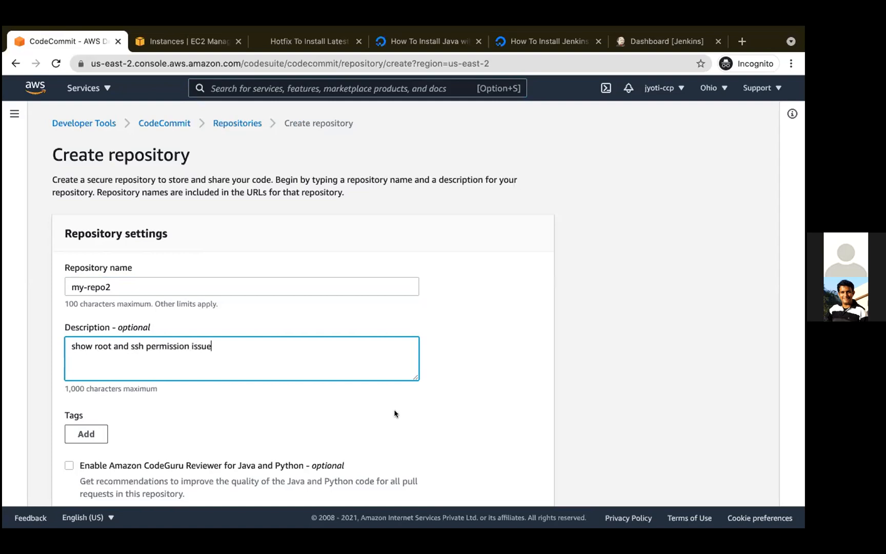
scroll(394, 414, down, 3)
click(520, 484)
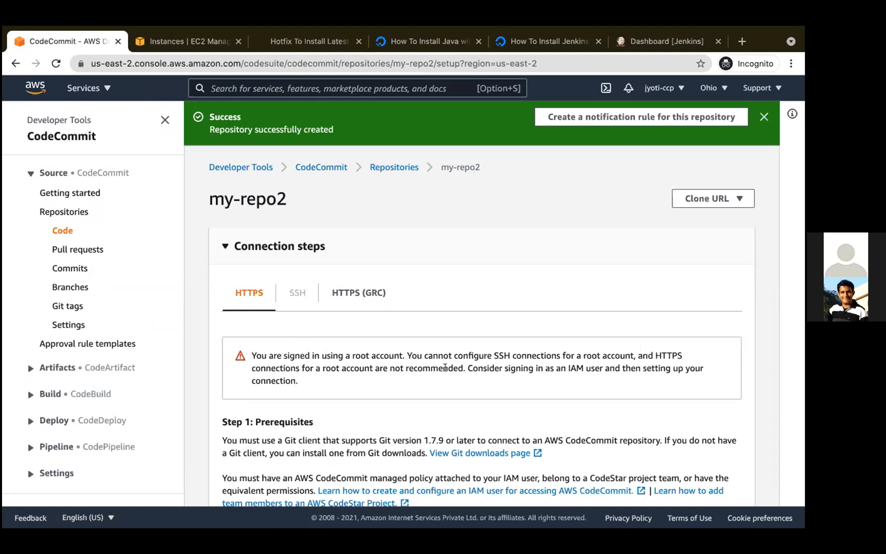
- Highlight the root account warning in the my-repo2 connection steps and dismiss the success notification
drag(458, 368, 271, 354)
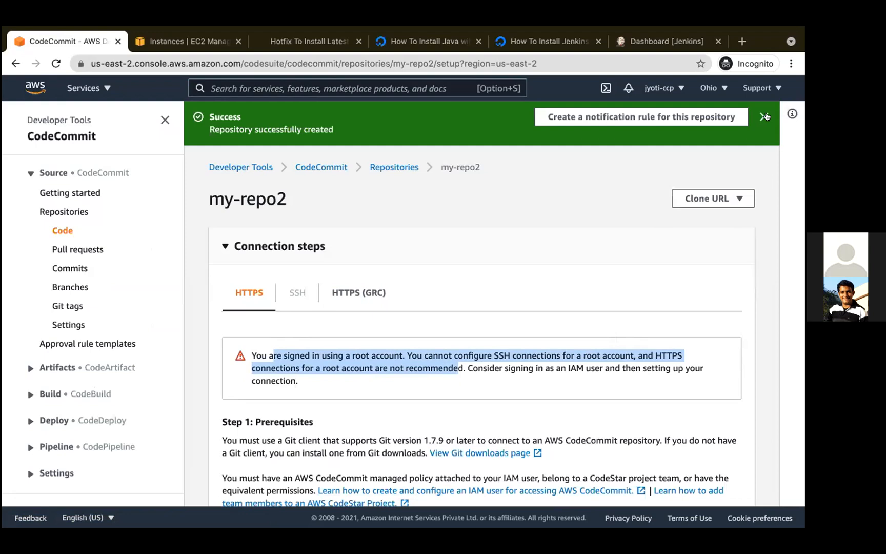
click(767, 116)
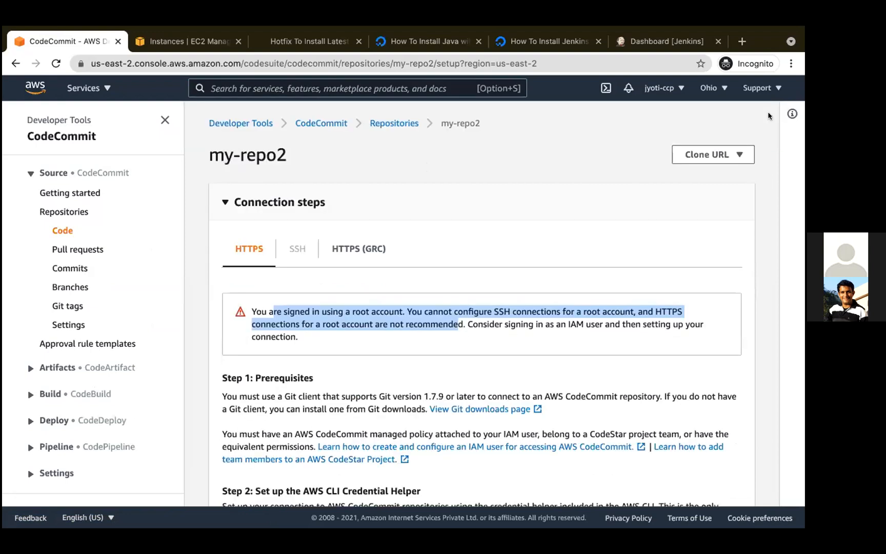
- Return to IAM through the service search and open the list of user groups
click(229, 86)
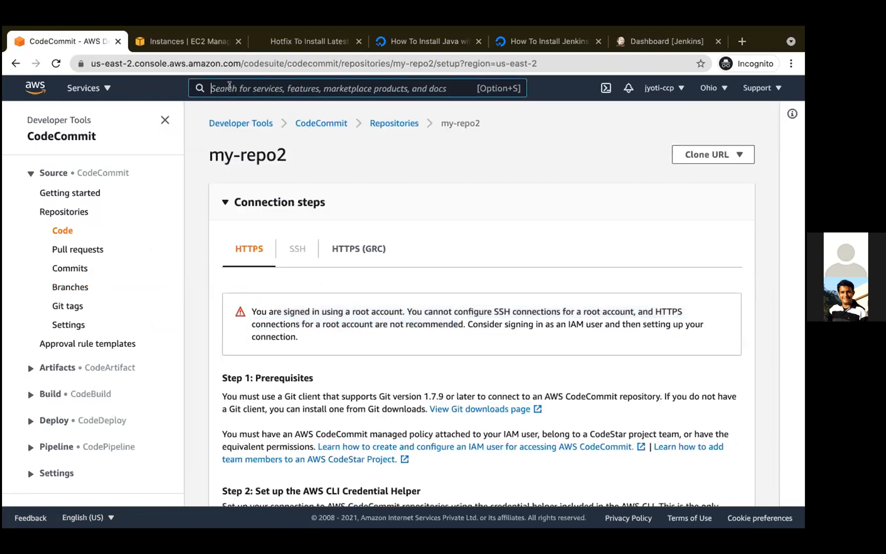
text(IAM)
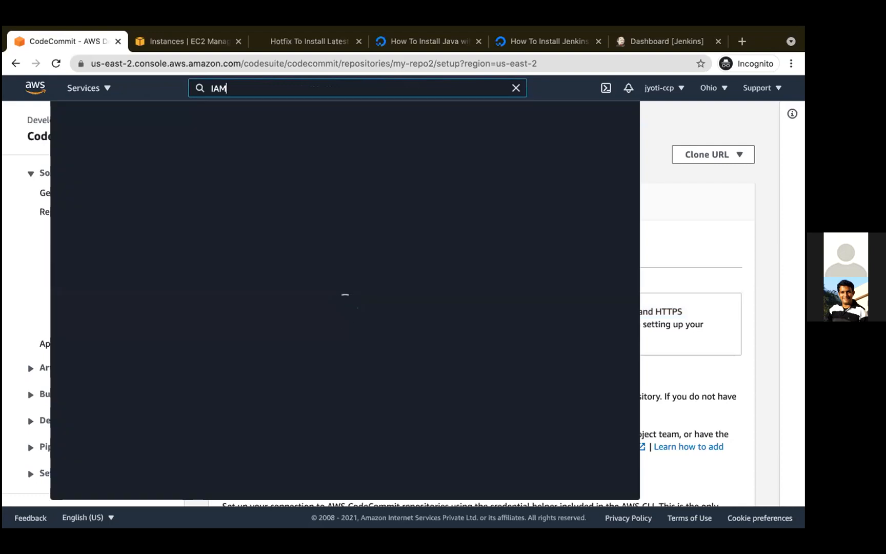
click(250, 185)
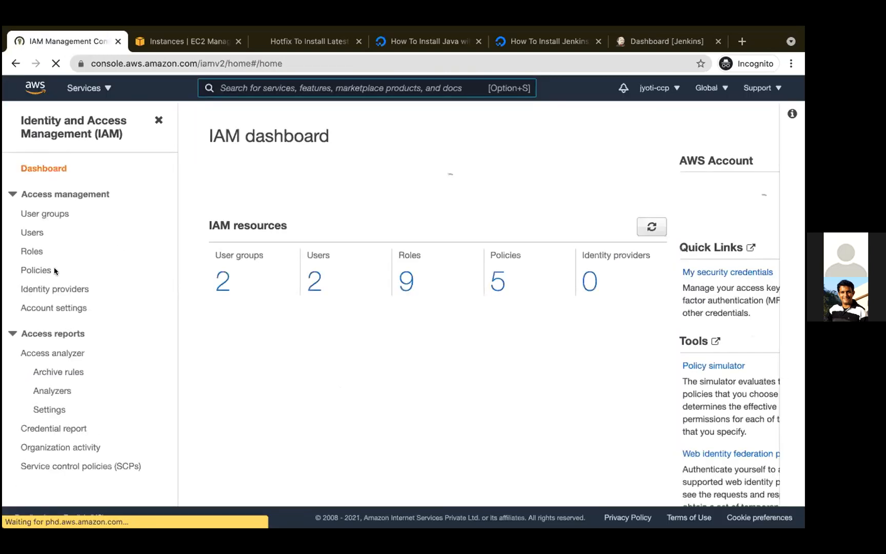
click(32, 215)
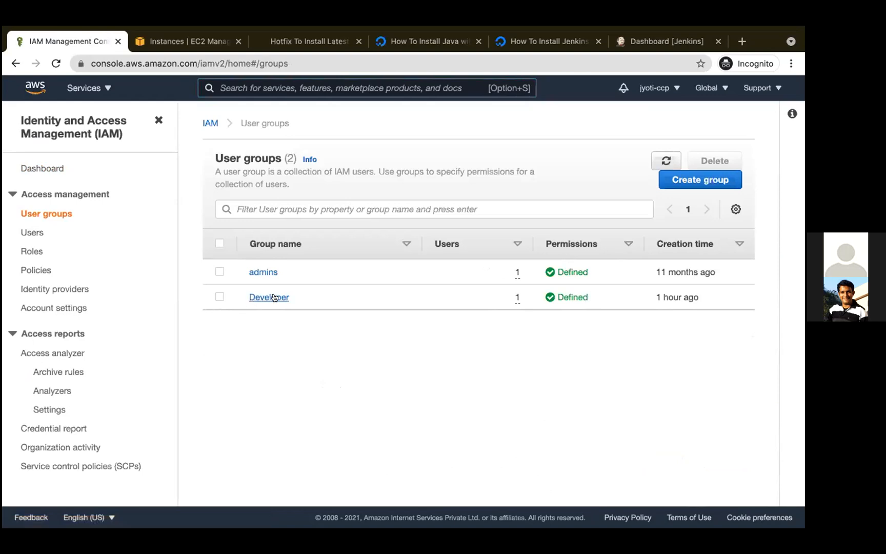
- Start creating a new user group and name it SDET
click(713, 179)
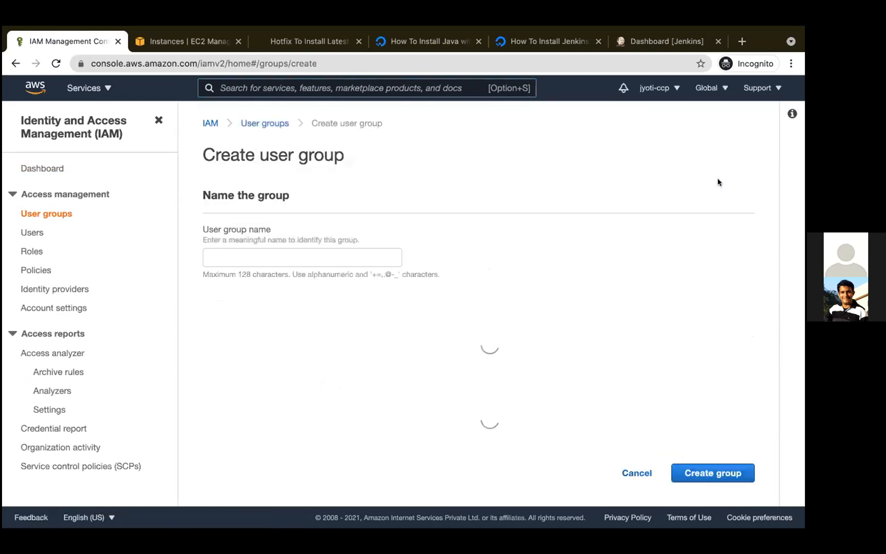
click(276, 257)
text(SDET)
- Filter the permissions policies by AWSCOdeCommit and select AWSCodeCommitFullAccess for the SDET group
scroll(442, 340, down, 10)
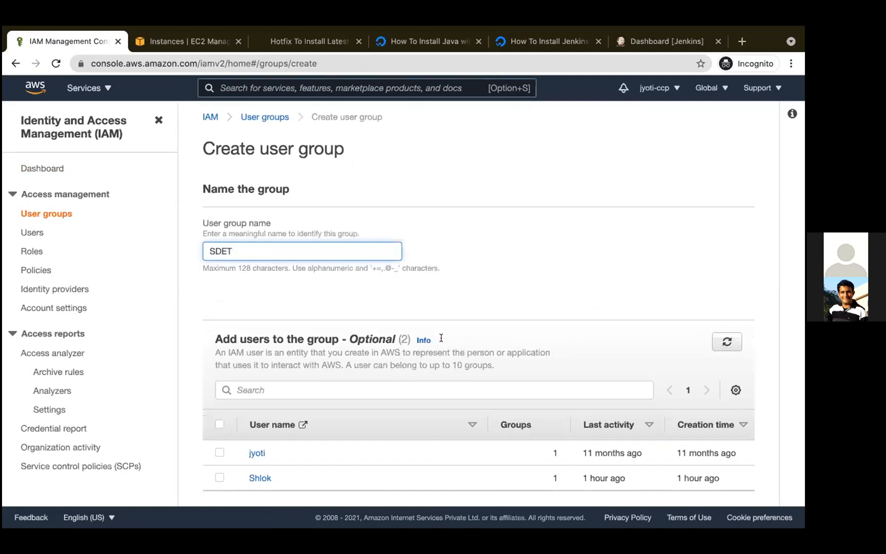
scroll(441, 342, down, 2)
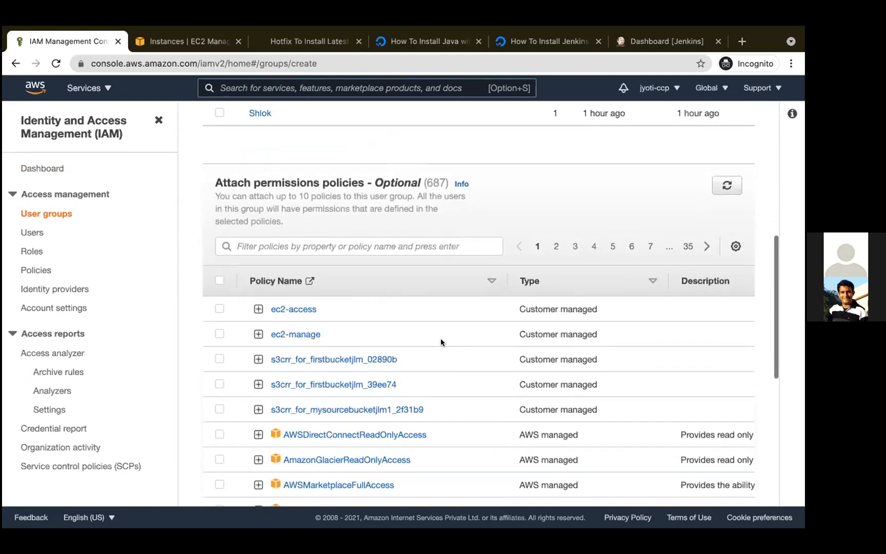
click(347, 245)
text(AWS)
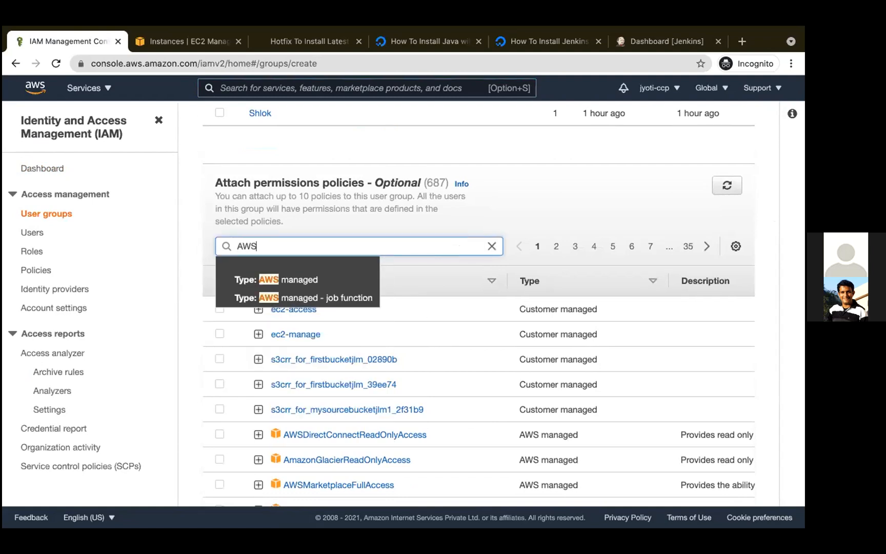
text(COdeCommit)
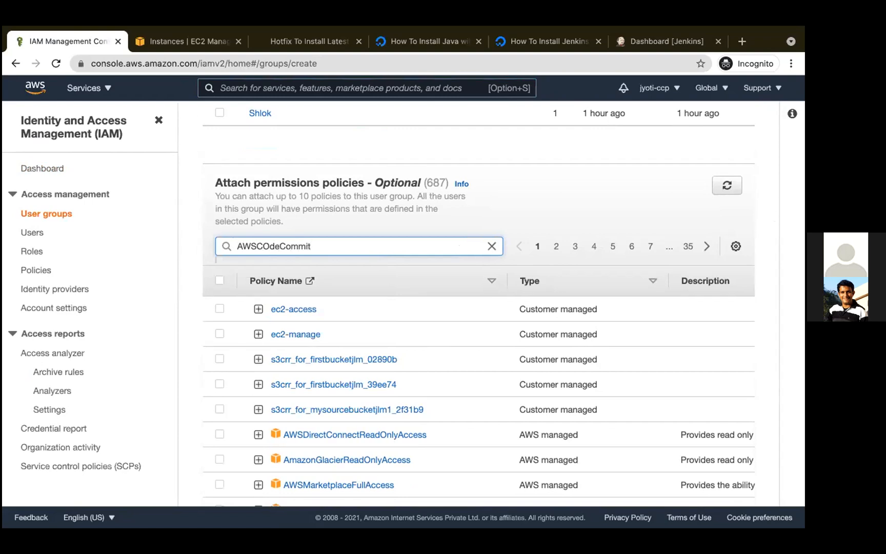
key(Return)
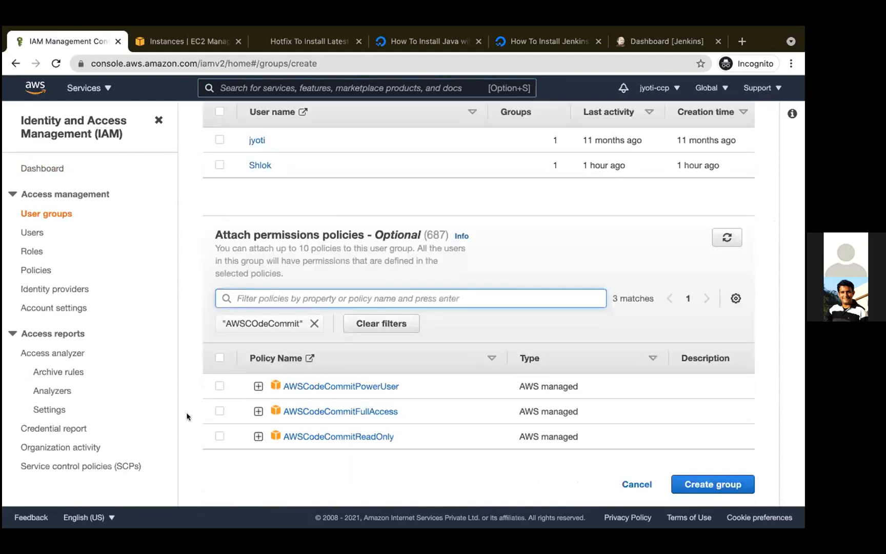
click(218, 411)
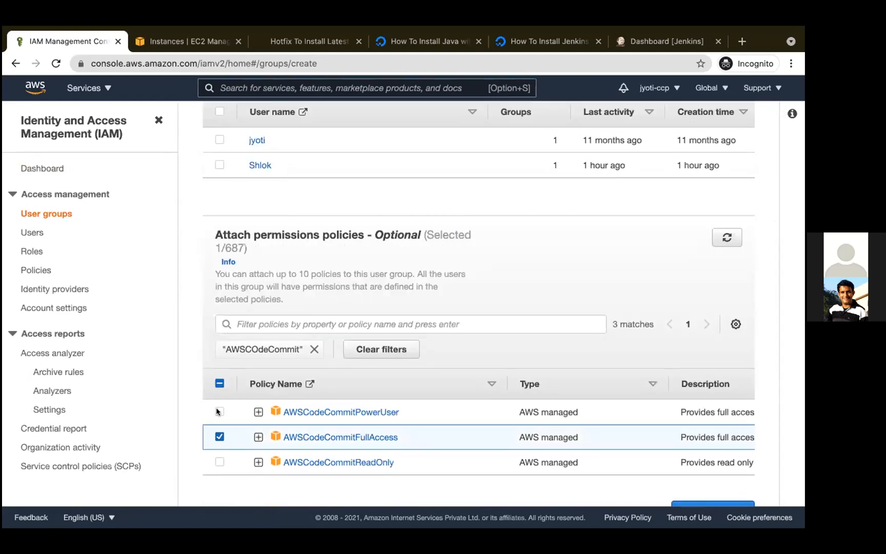
- Expand the AWSCodeCommitFullAccess policy and examine the allowed actions and resources in its JSON statements
scroll(392, 427, down, 1)
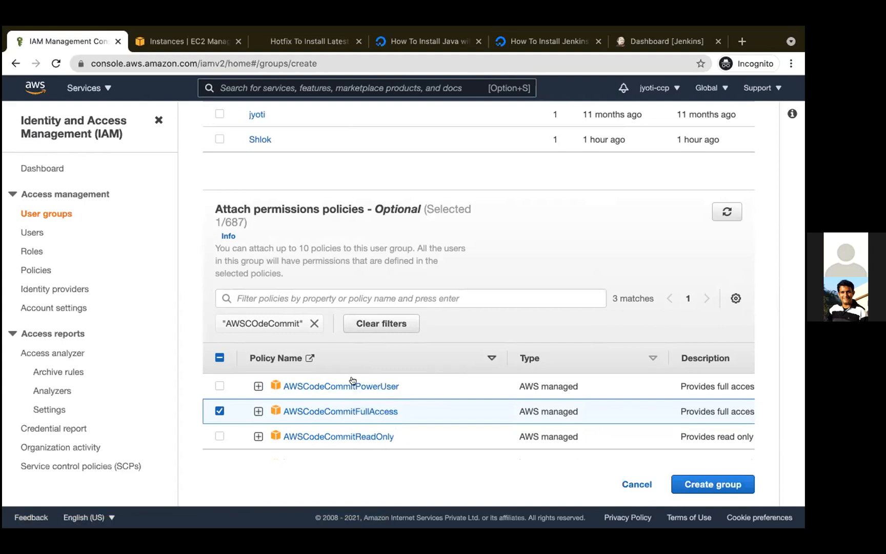
scroll(350, 268, up, 3)
click(258, 411)
scroll(327, 428, down, 10)
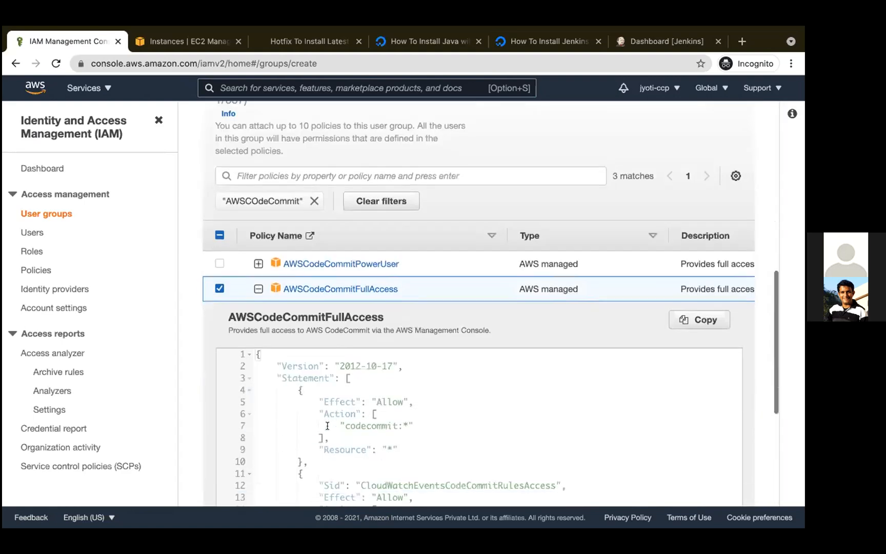
scroll(359, 410, up, 3)
scroll(481, 152, down, 3)
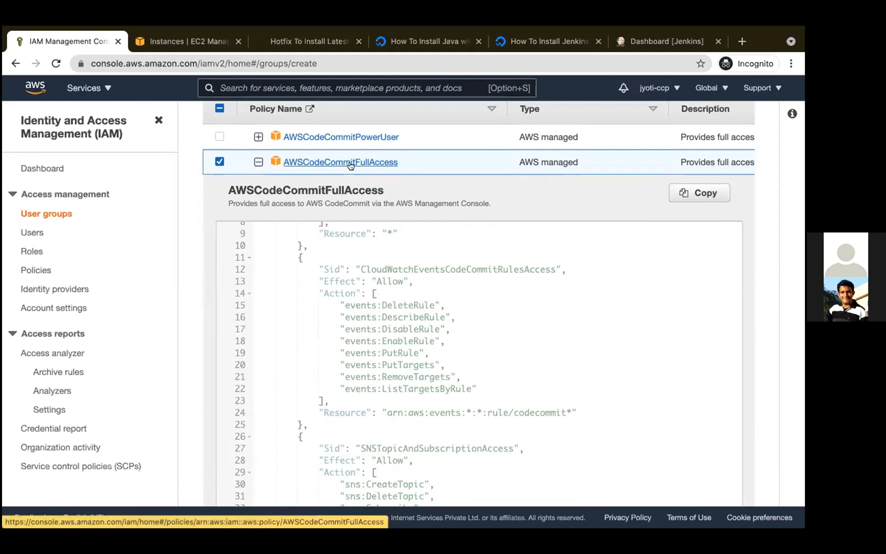
scroll(408, 388, down, 1)
scroll(407, 389, down, 5)
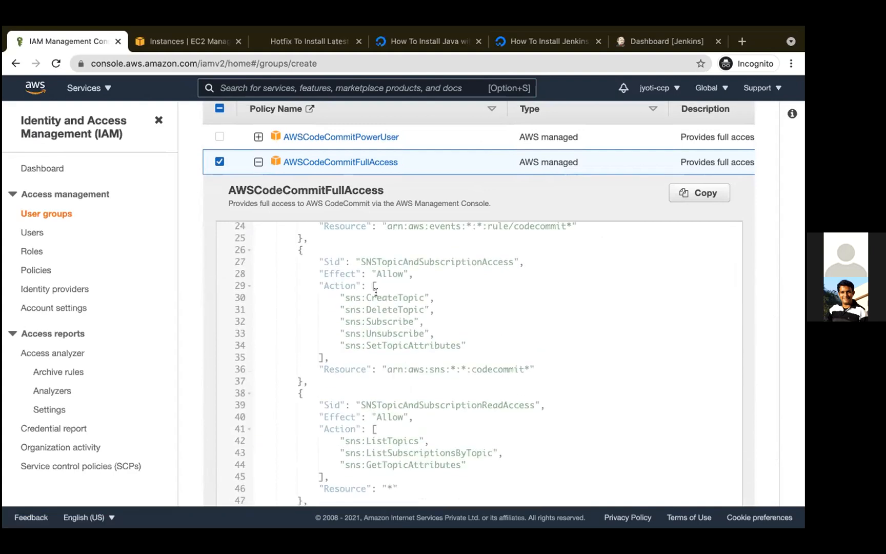
- Read through the remaining JSON statements of AWSCodeCommitFullAccess, including the SNS, CodeStar notification, CodeGuru Reviewer and CloudWatch Events permissions
scroll(377, 295, down, 7)
scroll(379, 304, down, 13)
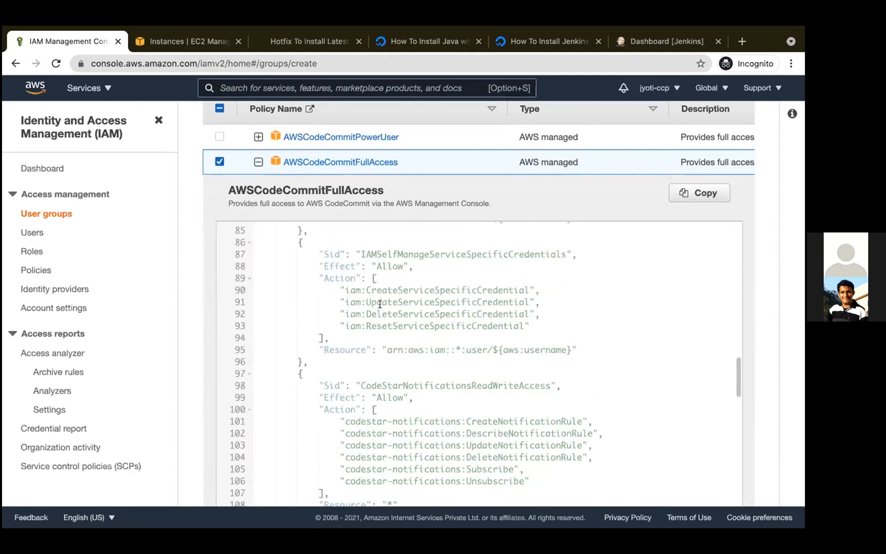
scroll(380, 304, down, 8)
scroll(380, 305, down, 5)
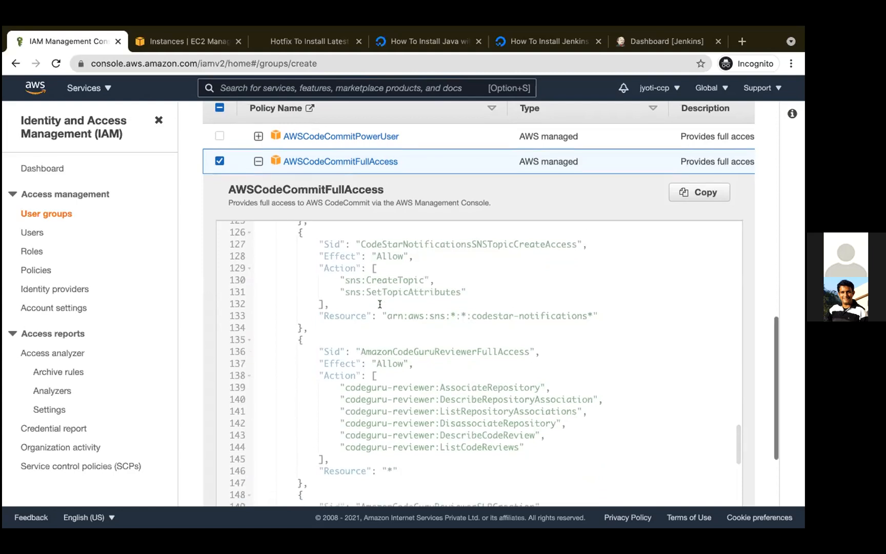
scroll(385, 292, down, 4)
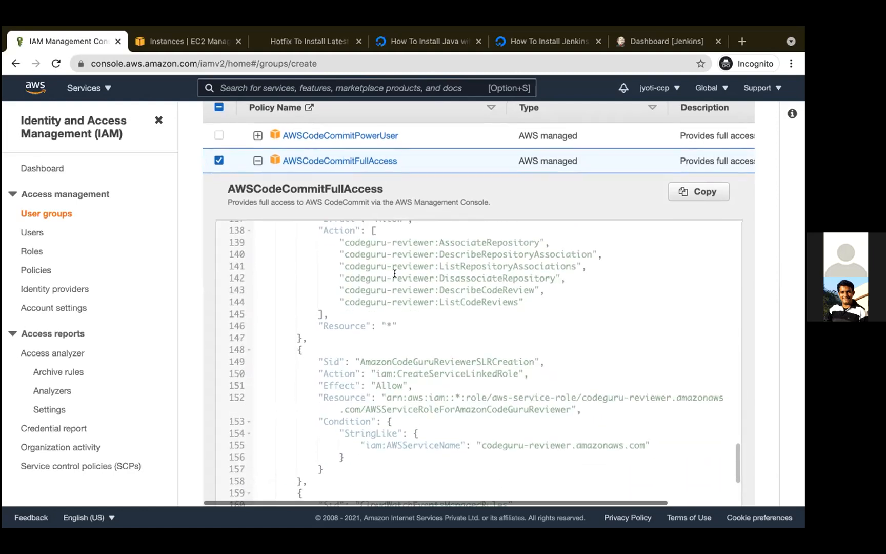
scroll(427, 354, down, 5)
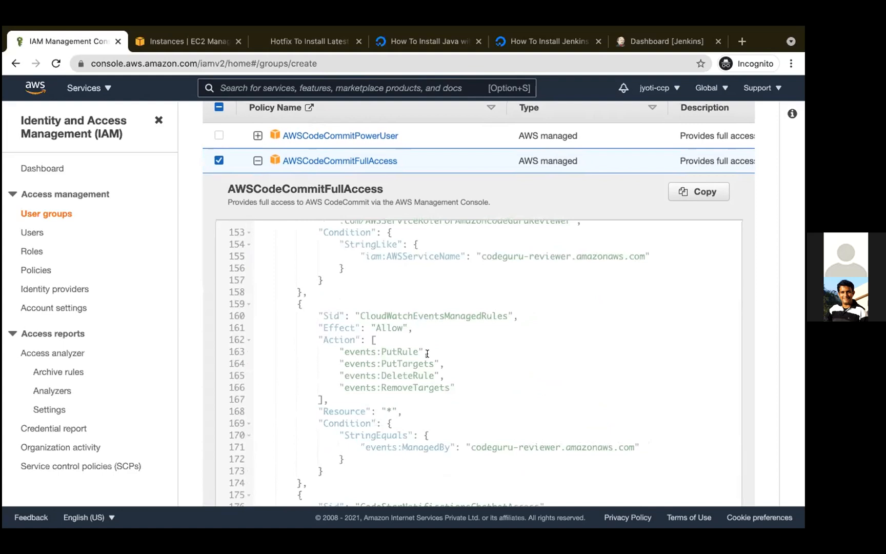
scroll(427, 353, down, 5)
scroll(428, 353, down, 2)
scroll(428, 354, down, 2)
scroll(428, 354, up, 20)
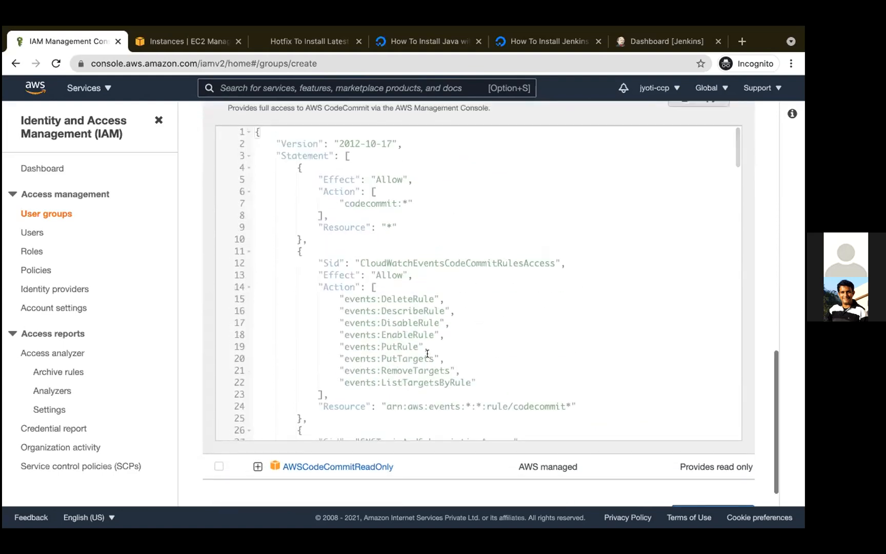
scroll(427, 354, up, 3)
scroll(428, 353, down, 1)
scroll(427, 354, down, 2)
scroll(416, 338, up, 3)
scroll(409, 316, up, 1)
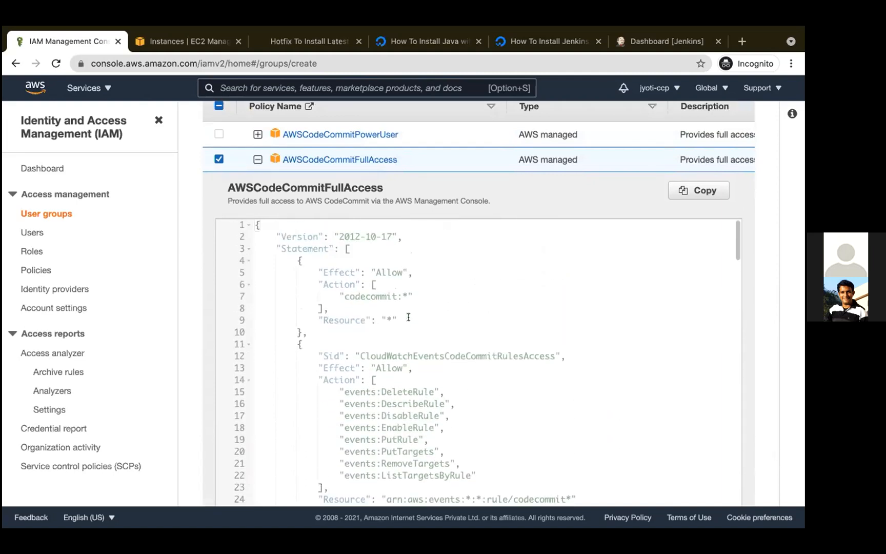
scroll(451, 385, down, 5)
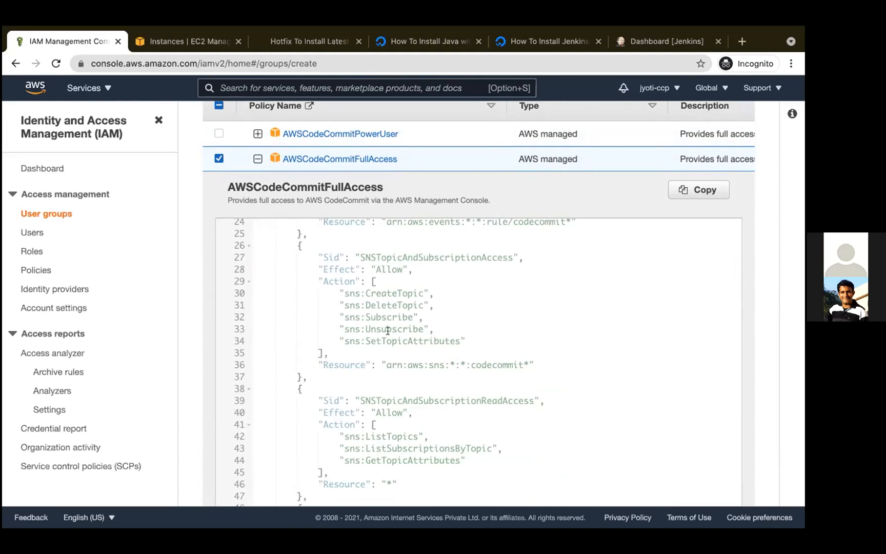
- Create the SDET user group with the selected policy and open the list of IAM users
scroll(489, 347, down, 20)
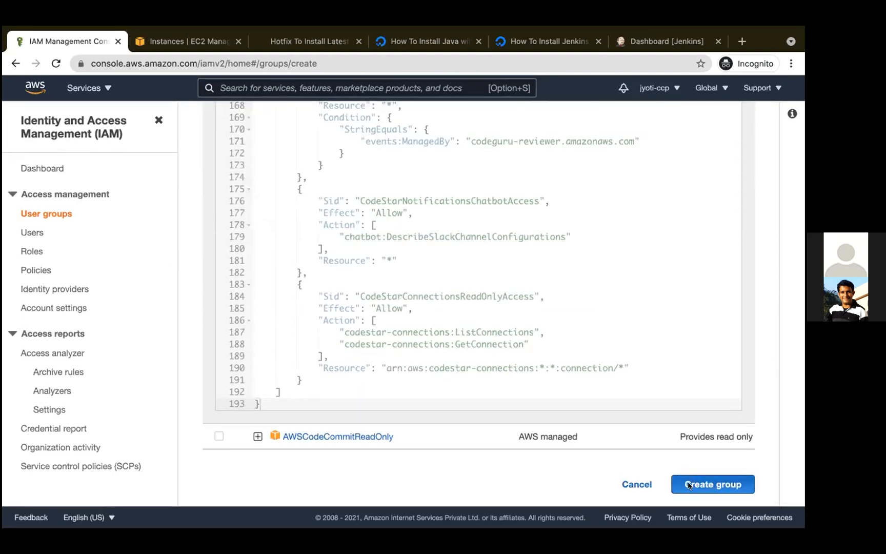
scroll(684, 484, up, 3)
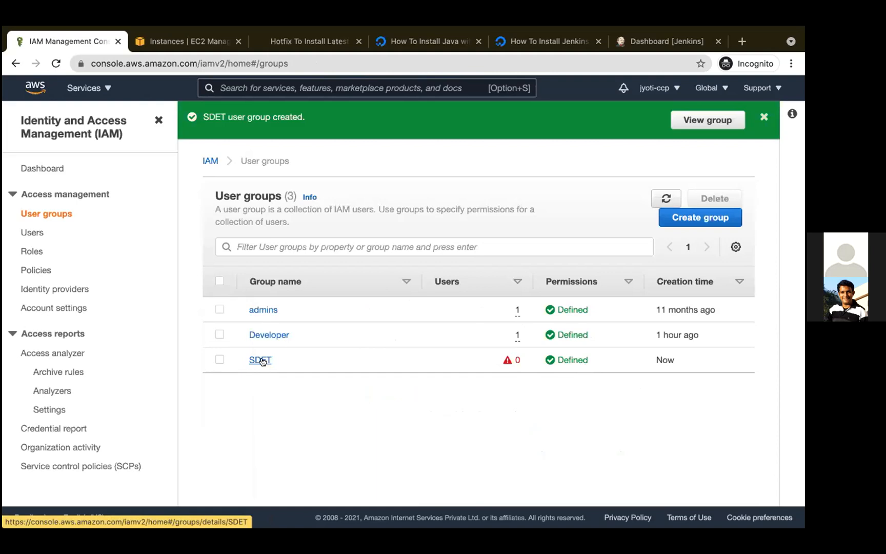
click(34, 233)
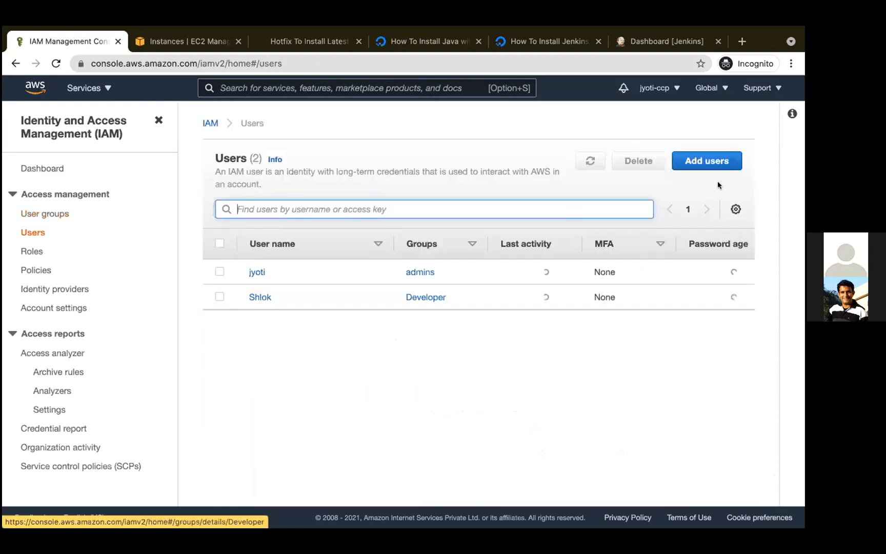
- Start adding a user, enter the user name, and enable both programmatic access and AWS Management Console access
click(702, 167)
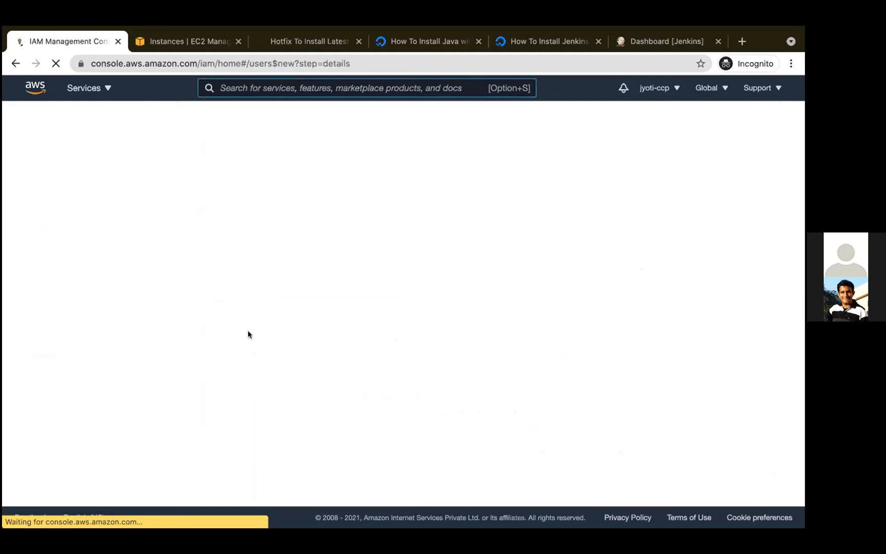
click(279, 211)
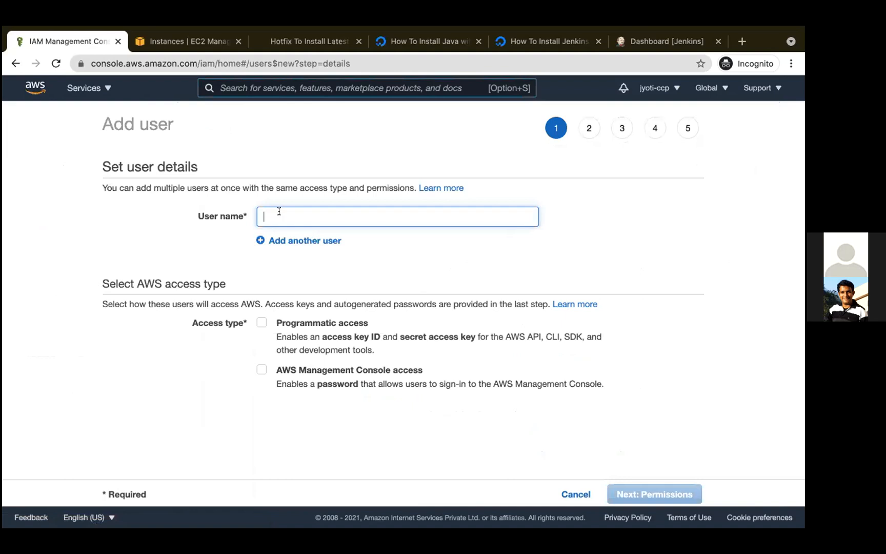
text(Brijesh)
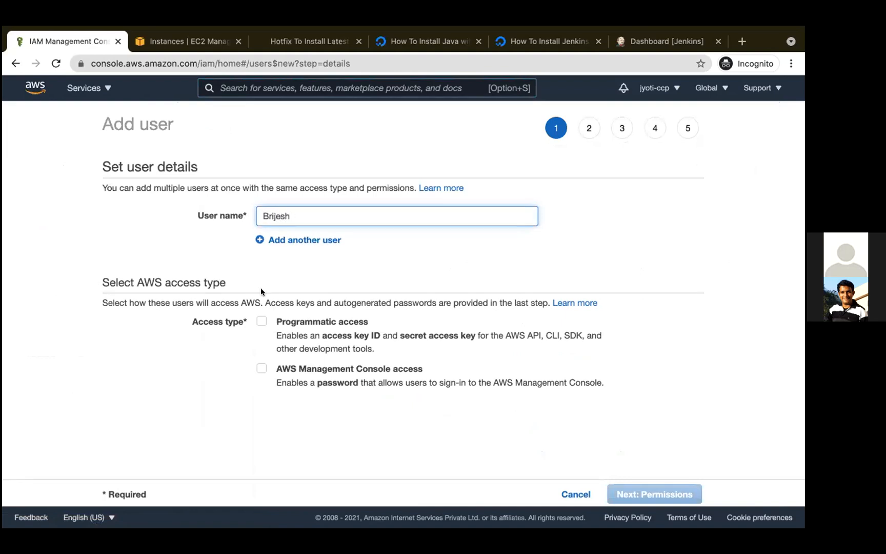
click(262, 320)
click(260, 369)
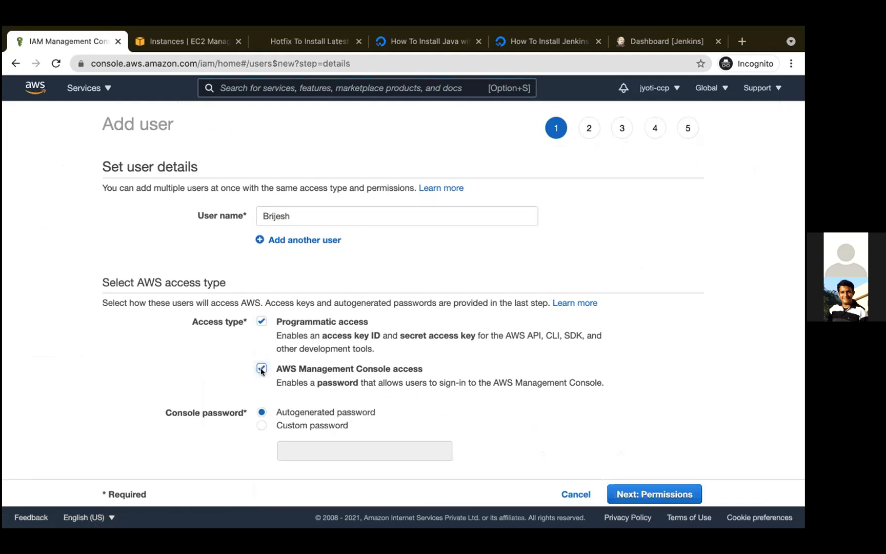
- Choose a custom console password for the new user, enter the account password, and show it in plain text
scroll(261, 367, down, 2)
click(303, 369)
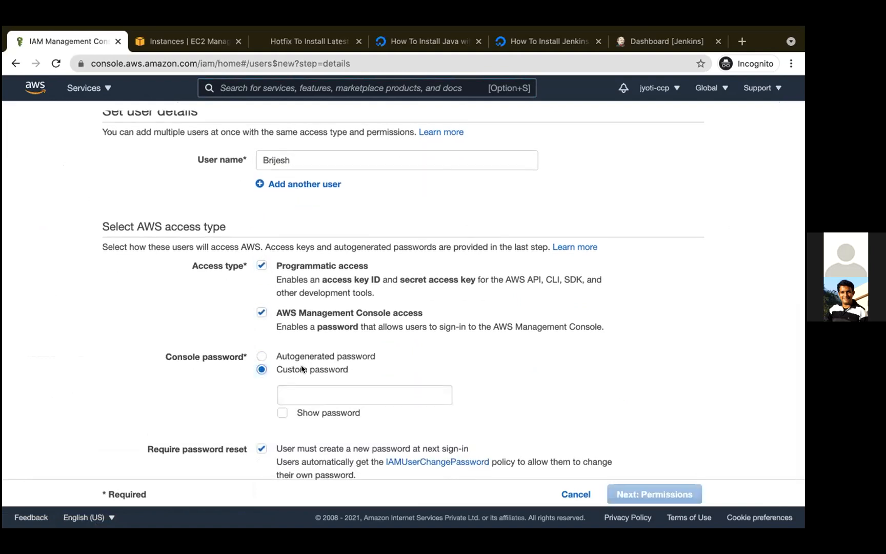
click(301, 394)
text(•••)
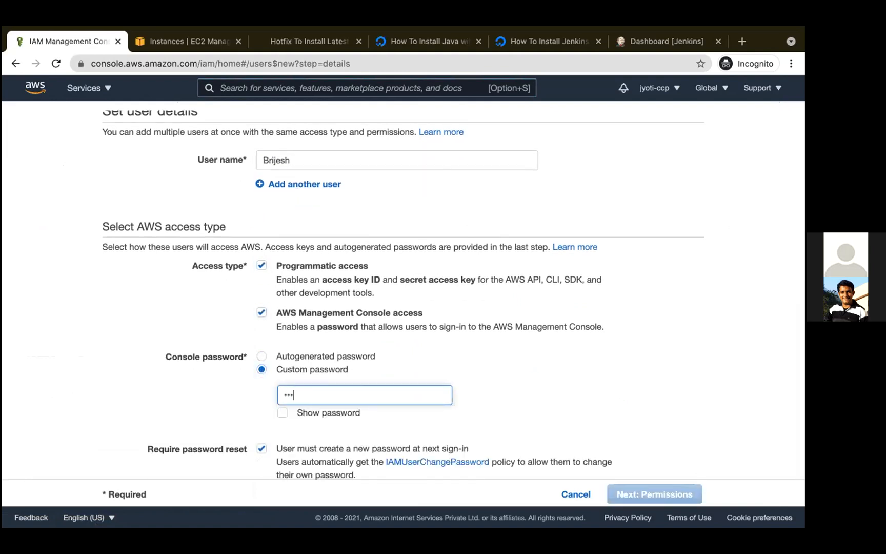
text(•••••••)
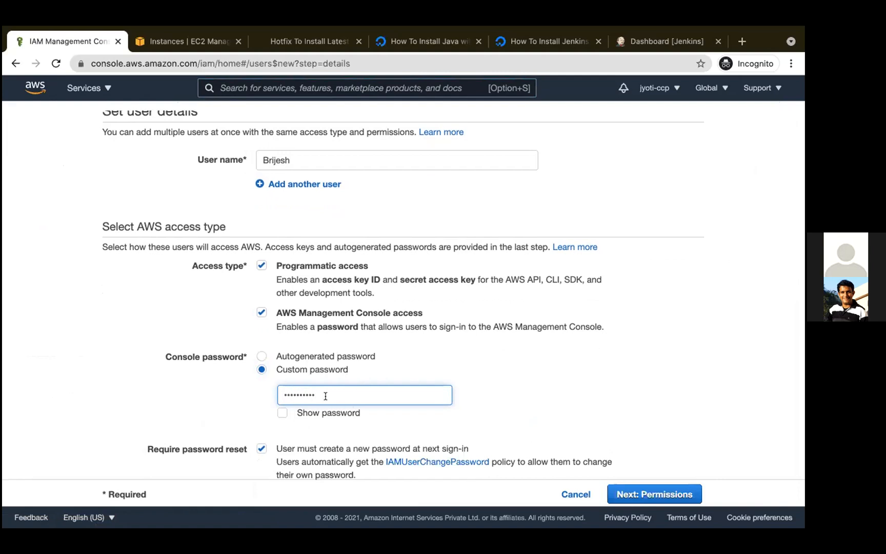
scroll(322, 394, down, 1)
double_click(301, 380)
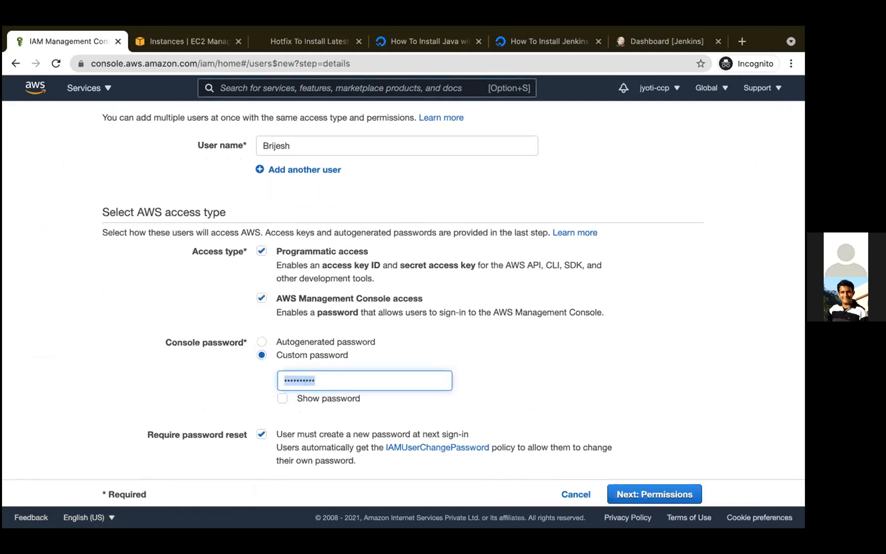
text(••••)
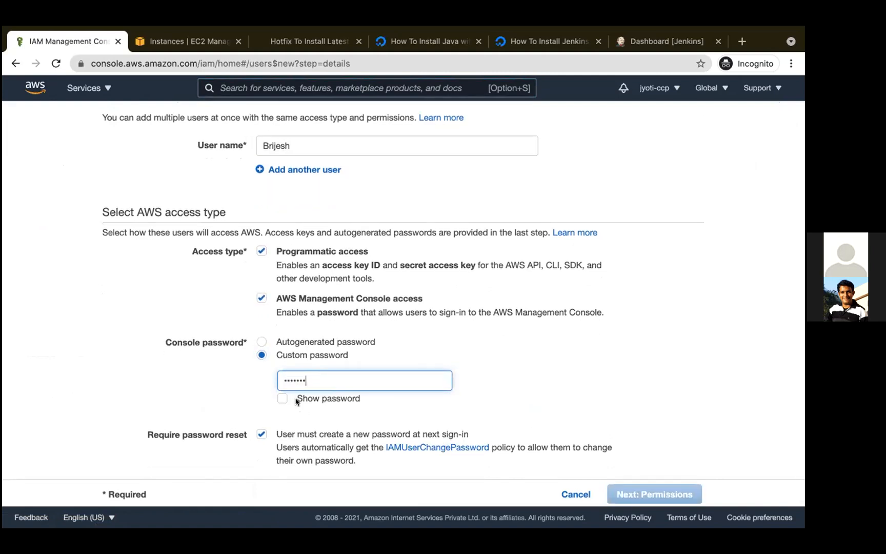
click(299, 398)
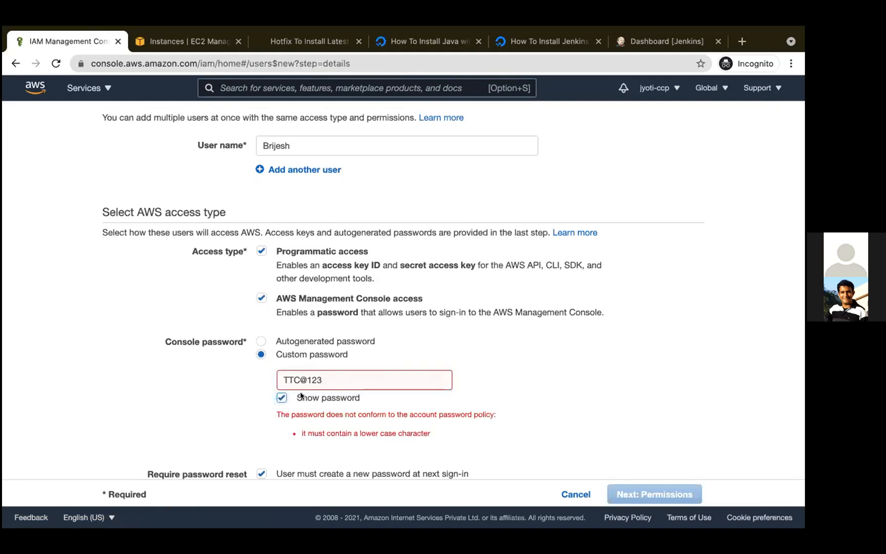
- Correct the letters in the custom console password so it contains both lower-case and upper-case characters
click(298, 380)
key(BackSpace)
key(BackSpace)
key(BackSpace)
text(tt)
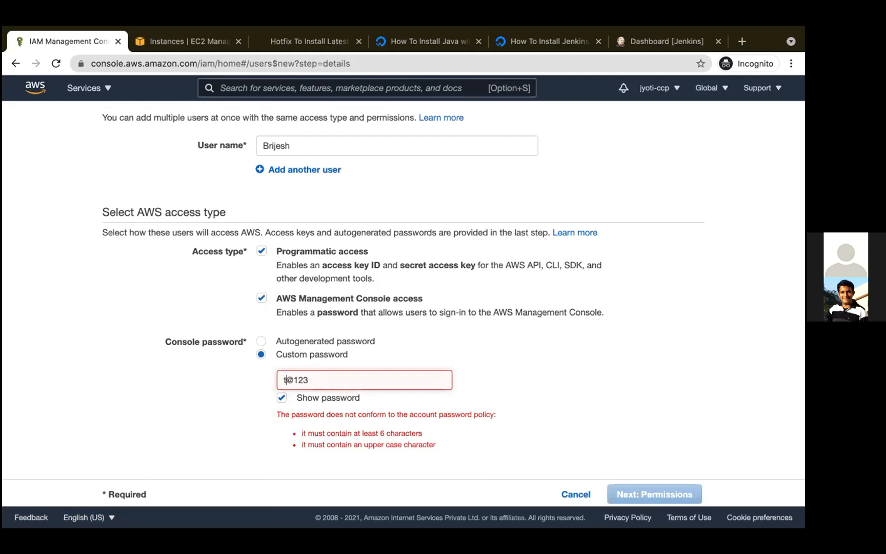
text(c)
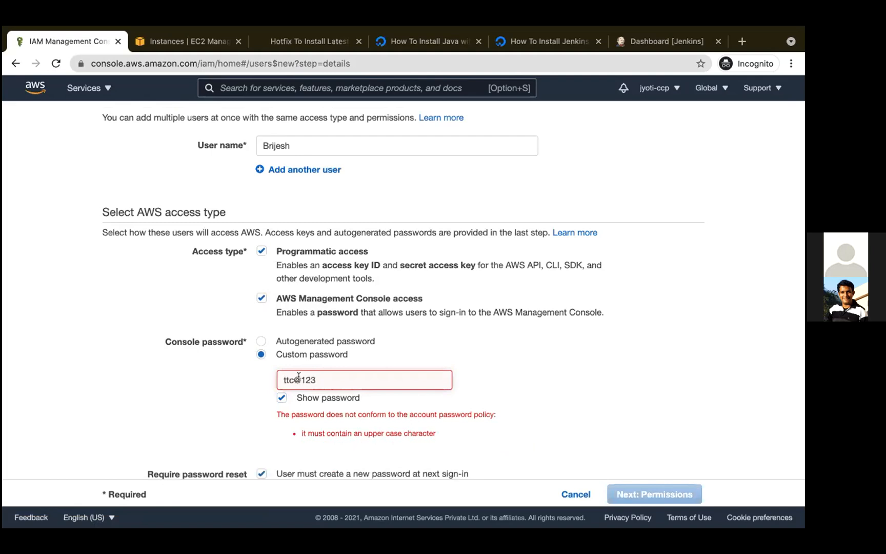
key(BackSpace)
text(C)
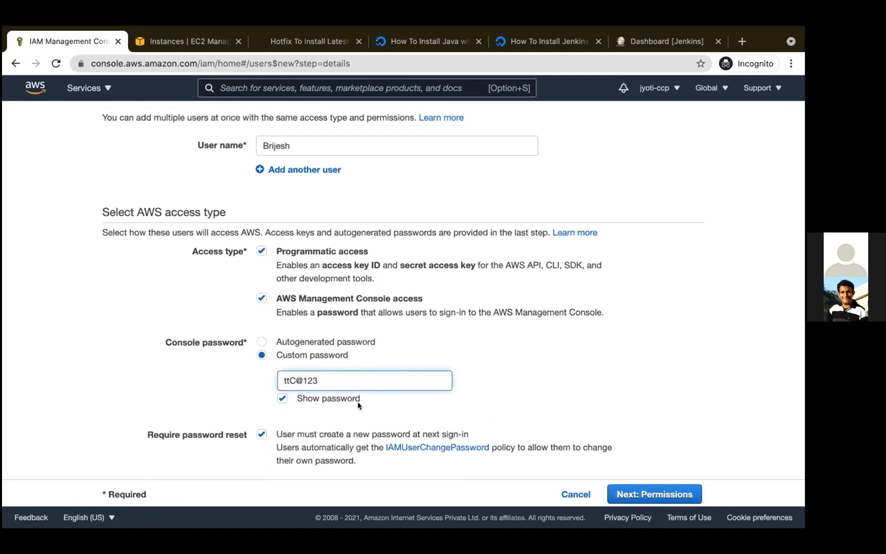
- Turn off the required password reset at next sign-in and continue to the user's permissions
double_click(308, 374)
click(298, 433)
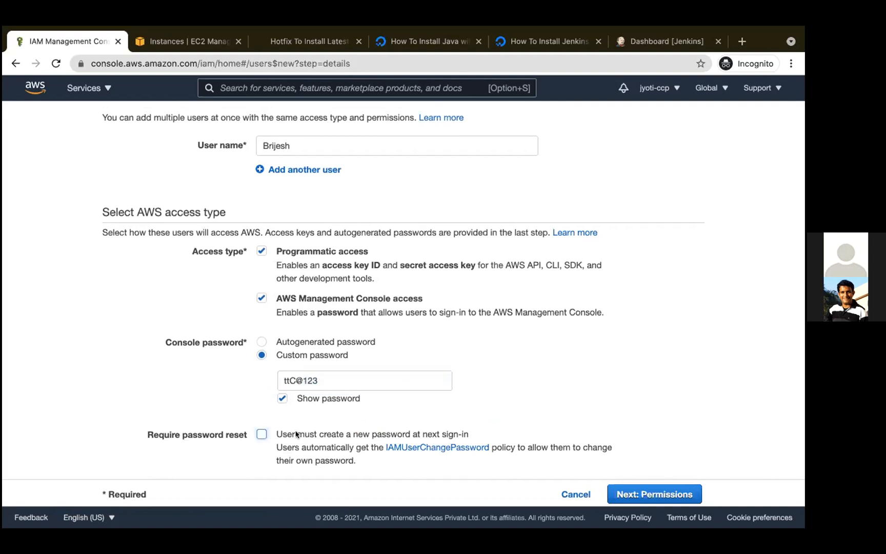
click(637, 494)
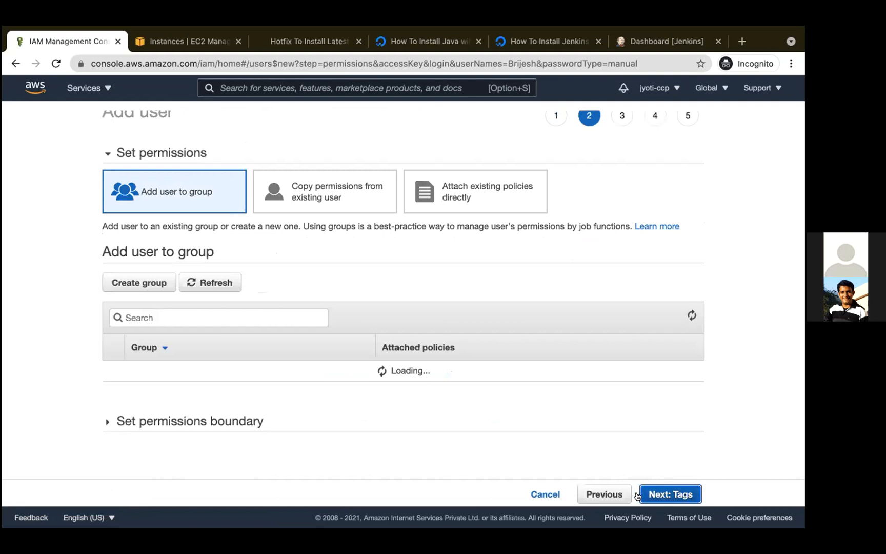
- Assign the new user to the SDET group and continue to the review without adding tags
click(114, 389)
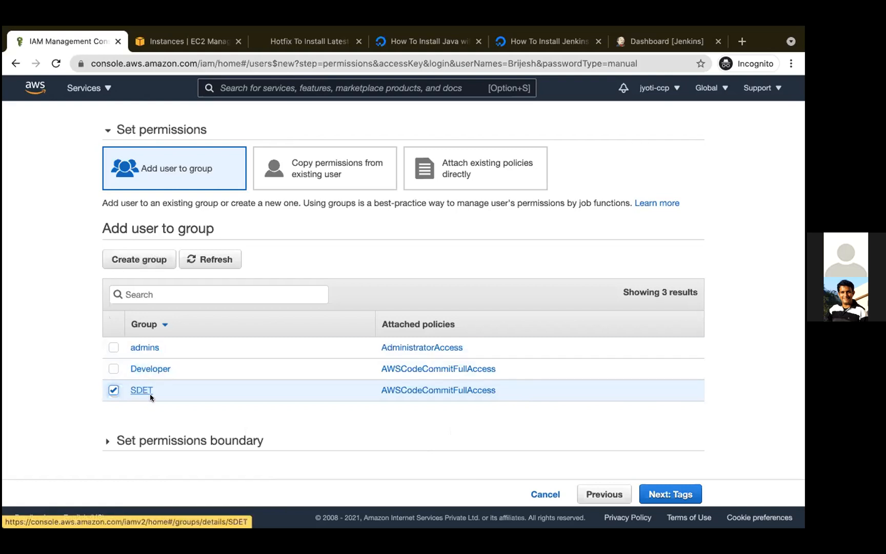
click(660, 493)
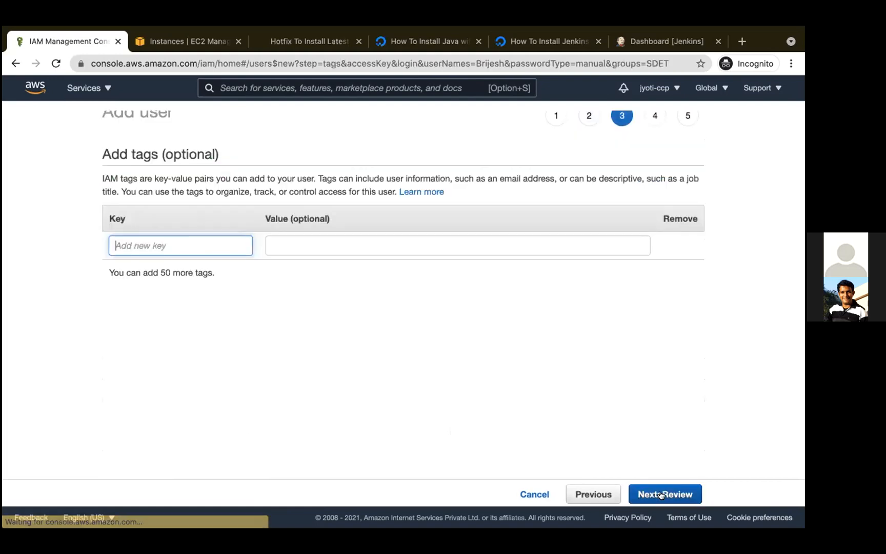
click(661, 494)
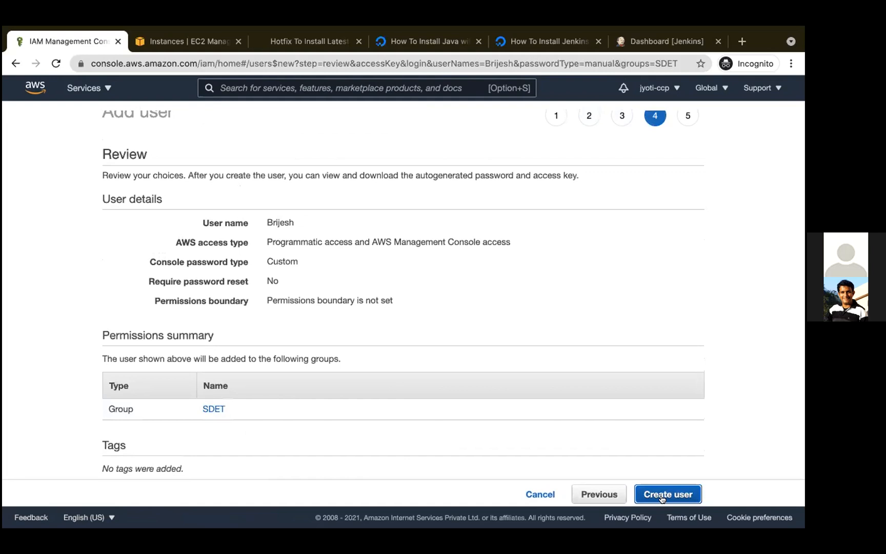
- Create the user, download its security credentials as a CSV file, and return to the users list
click(662, 498)
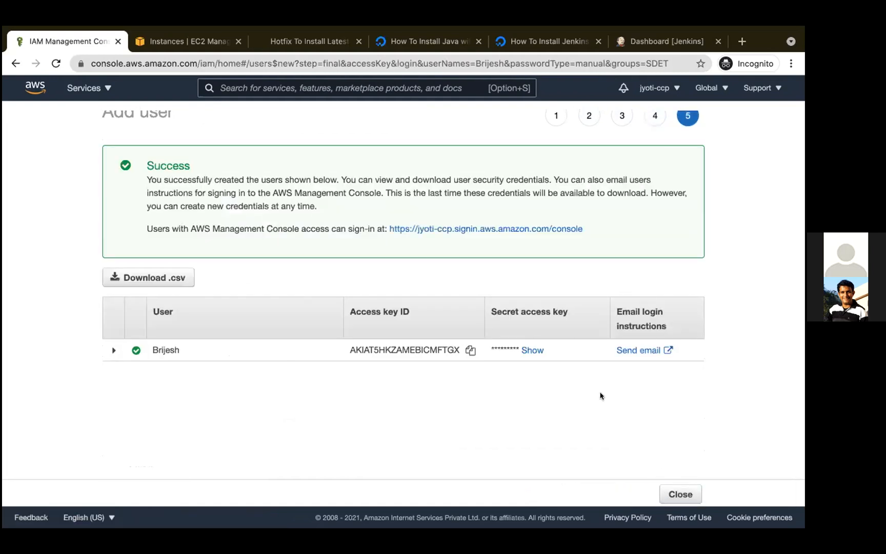
click(169, 279)
click(682, 457)
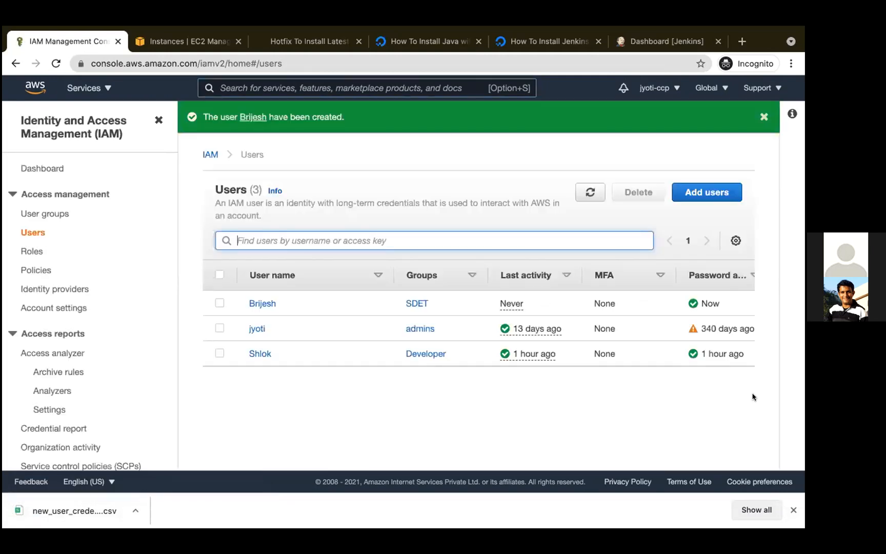
- Open the new SDET user's security credentials and go to the HTTPS Git credentials for AWS CodeCommit
click(262, 304)
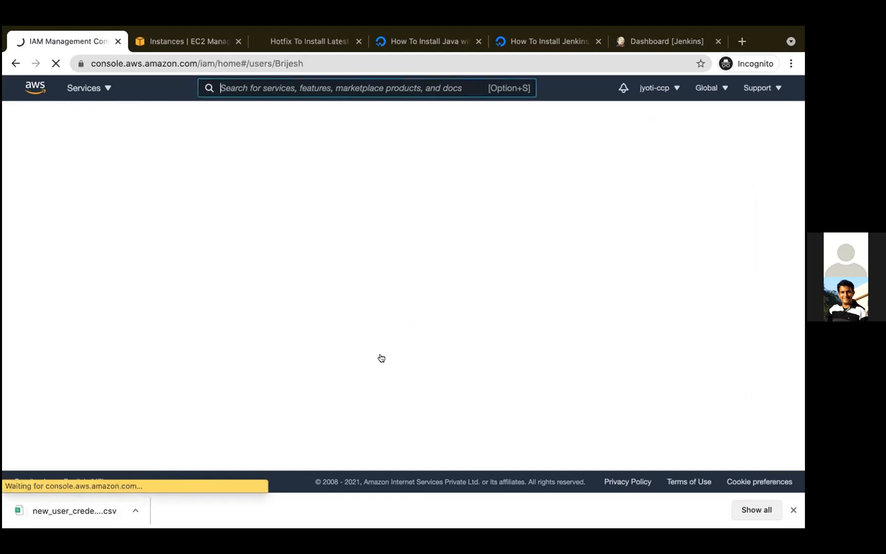
click(793, 510)
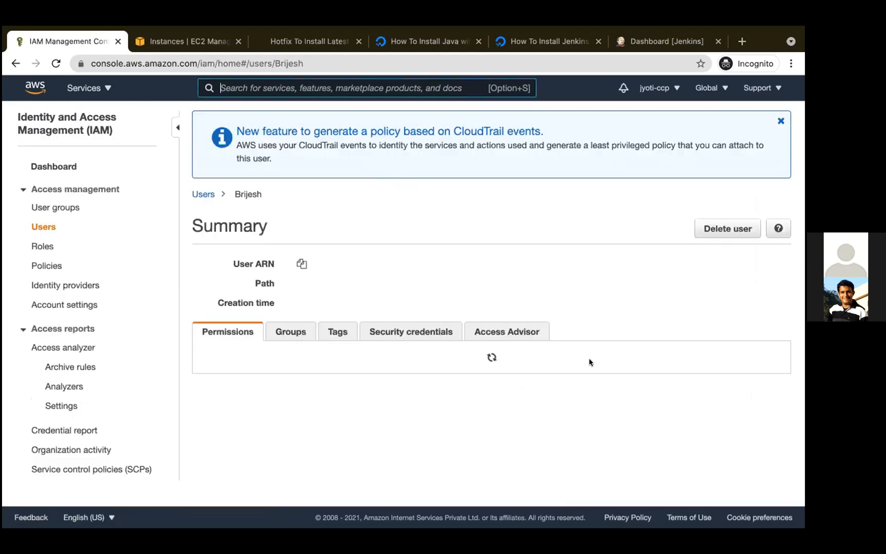
click(445, 335)
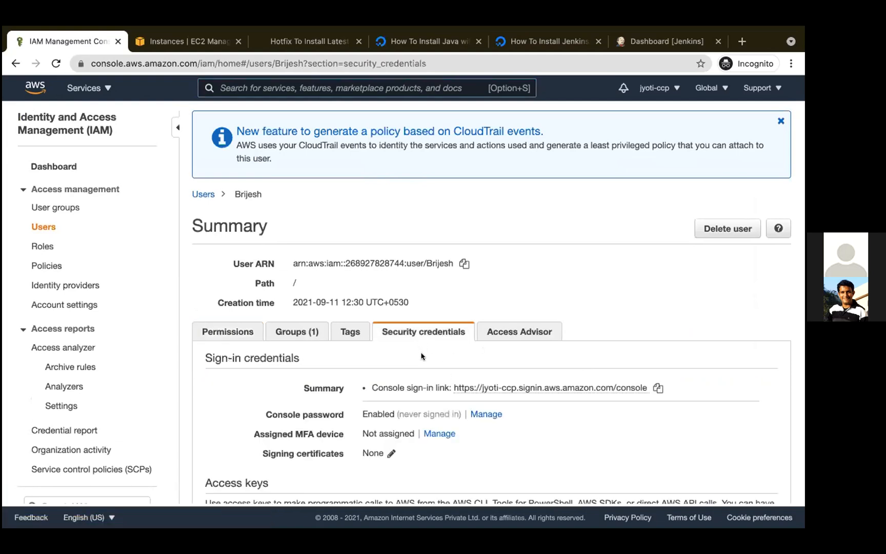
scroll(430, 338, down, 5)
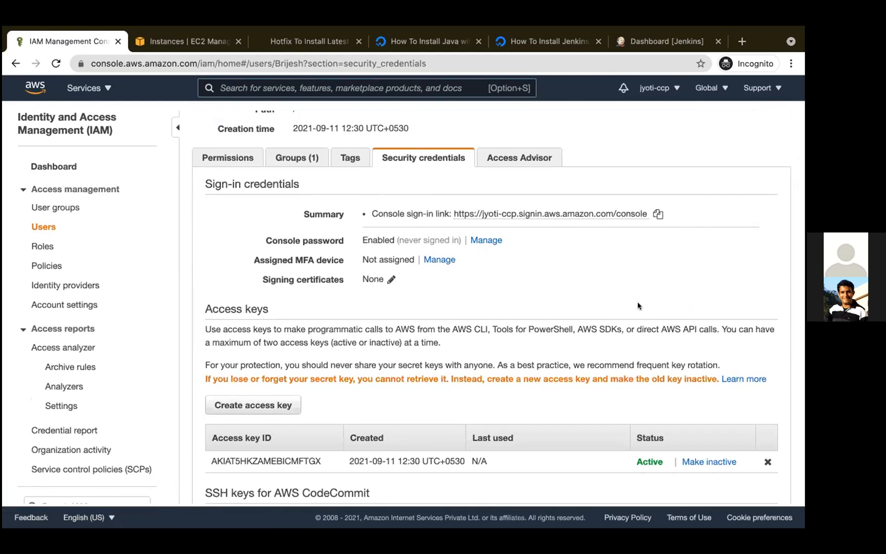
scroll(479, 306, down, 6)
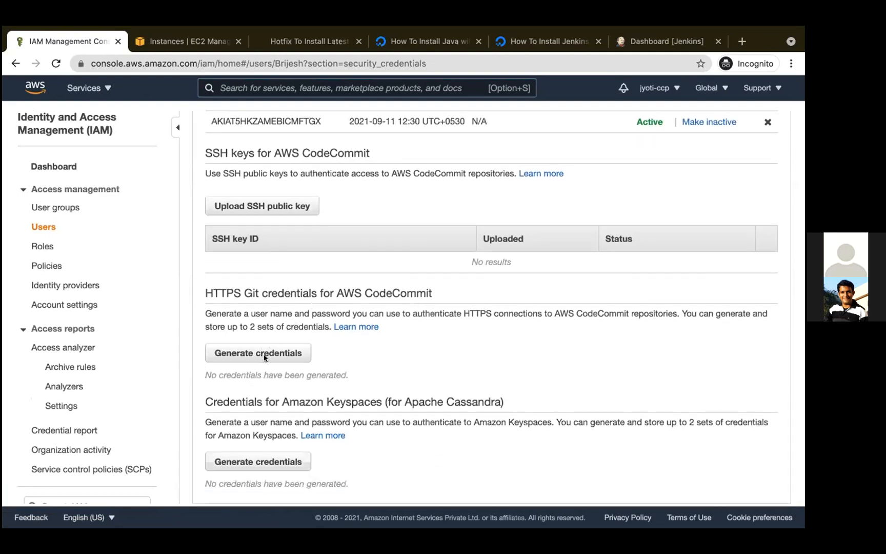
- Generate HTTPS Git credentials for AWS CodeCommit for the new IAM user and download them as a CSV file
click(288, 352)
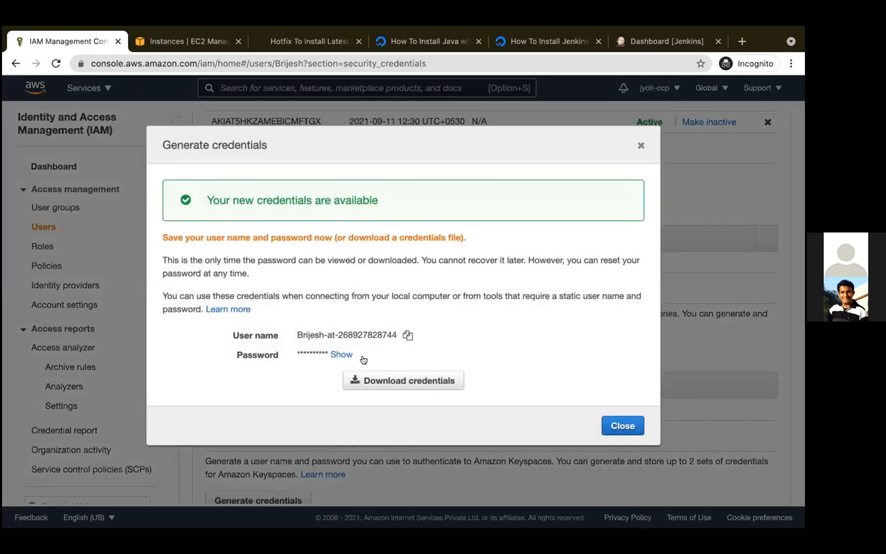
click(392, 381)
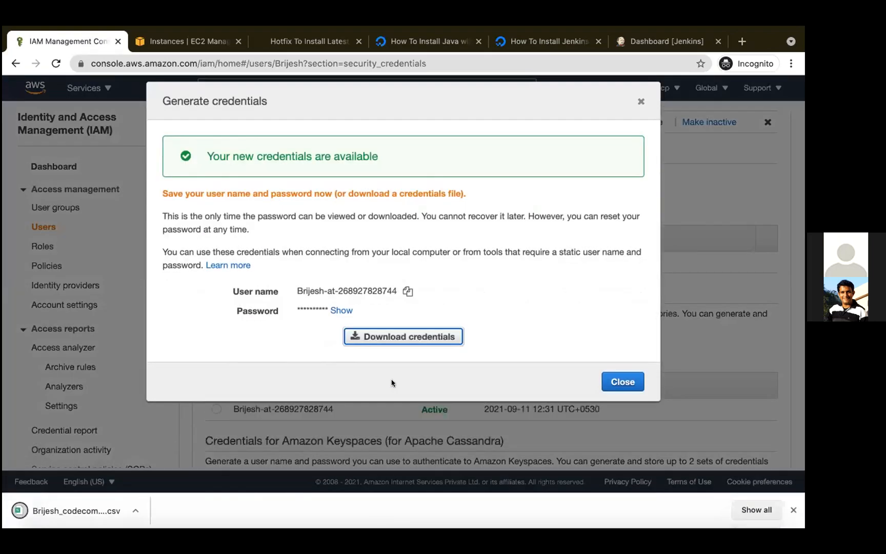
click(623, 382)
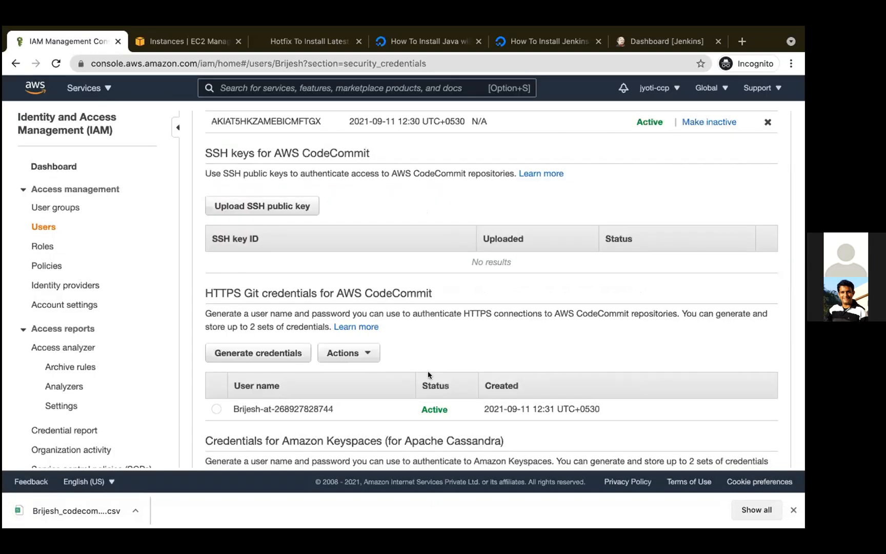
scroll(428, 372, down, 3)
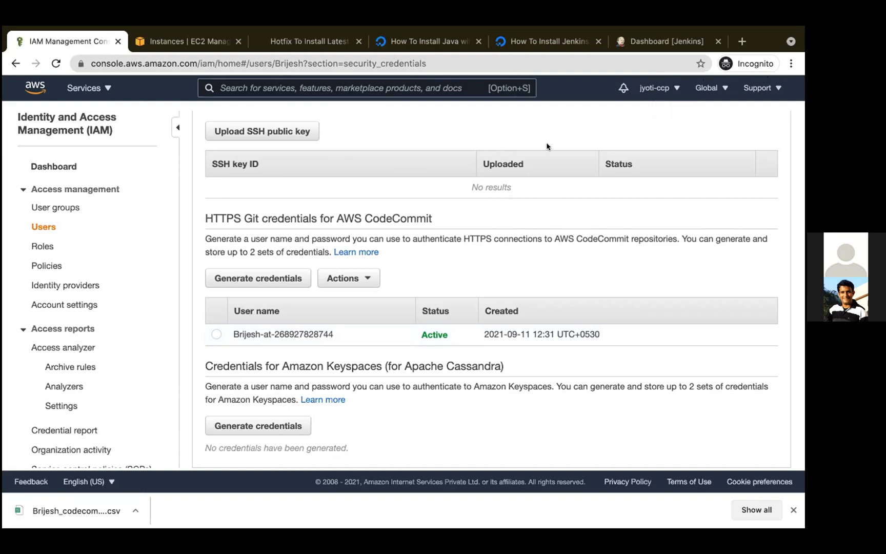
- Copy the IAM users' sign-in URL from the IAM dashboard and sign out of the current account
click(52, 168)
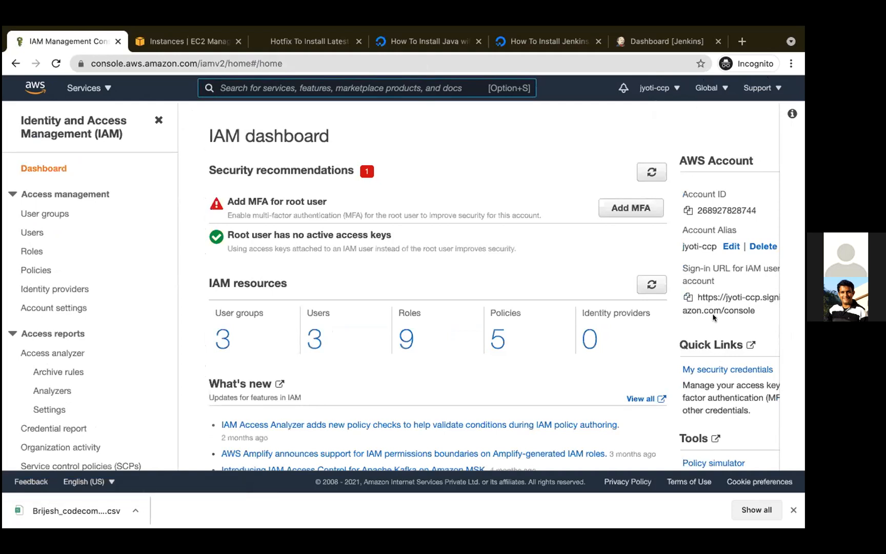
click(687, 297)
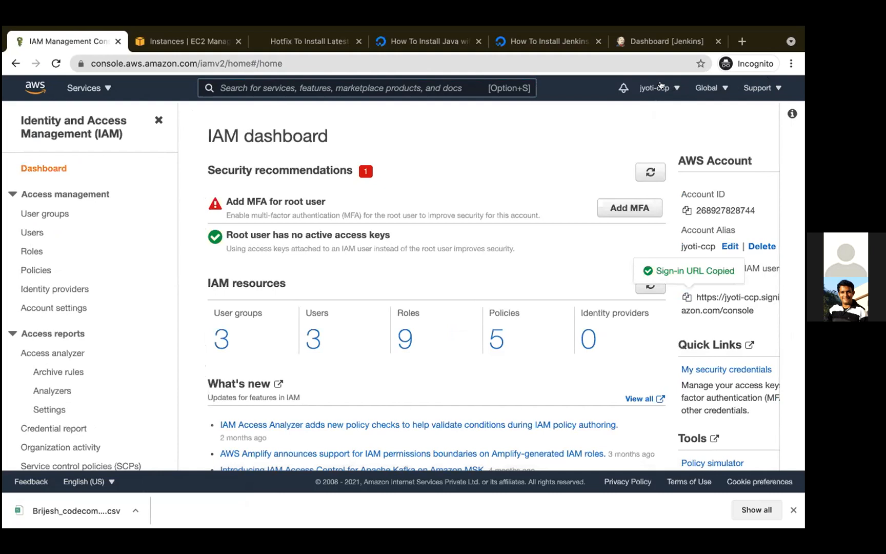
click(676, 88)
click(582, 245)
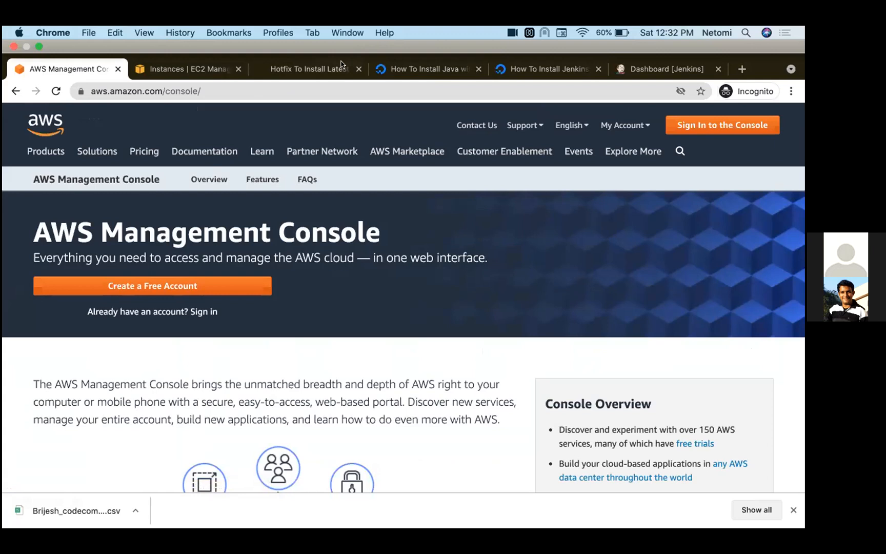
- Open the copied sign-in URL and sign in as the new IAM user with the user name and account password
click(252, 90)
key(super+v)
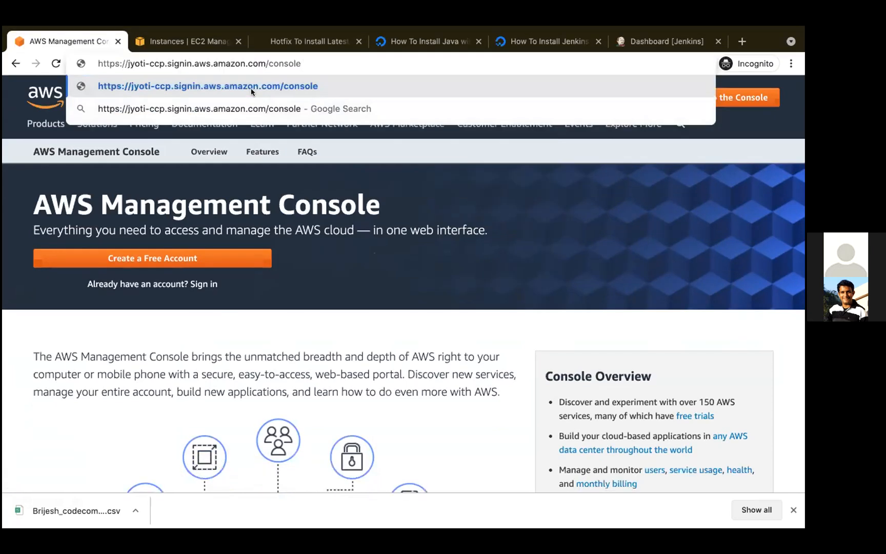
key(Return)
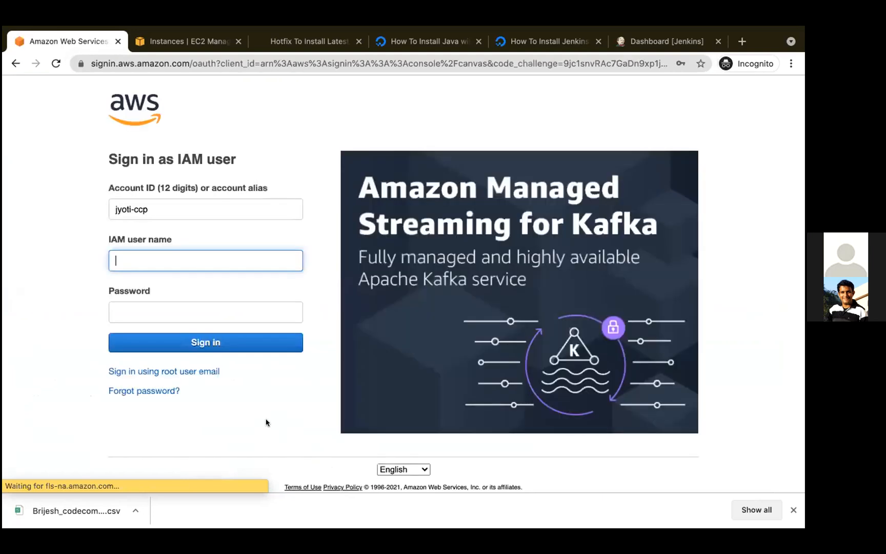
click(175, 252)
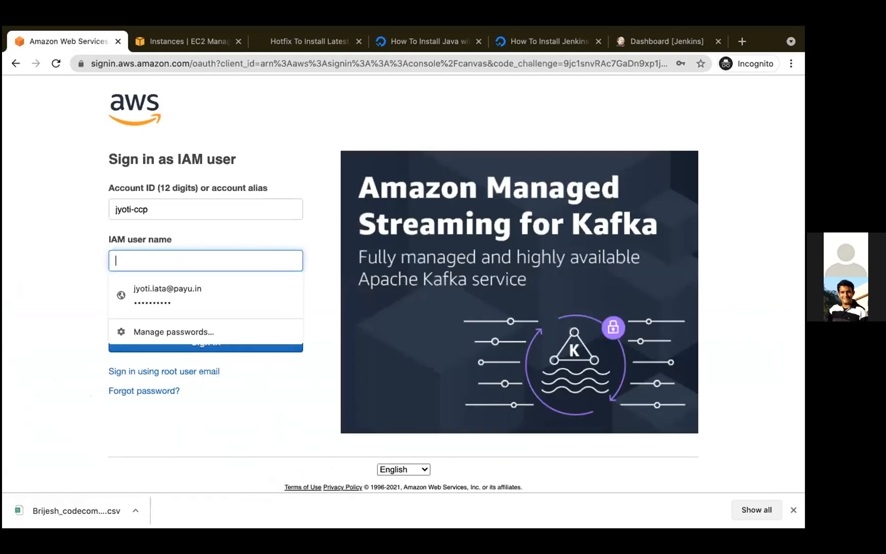
text(Brijesh)
click(166, 312)
text(••)
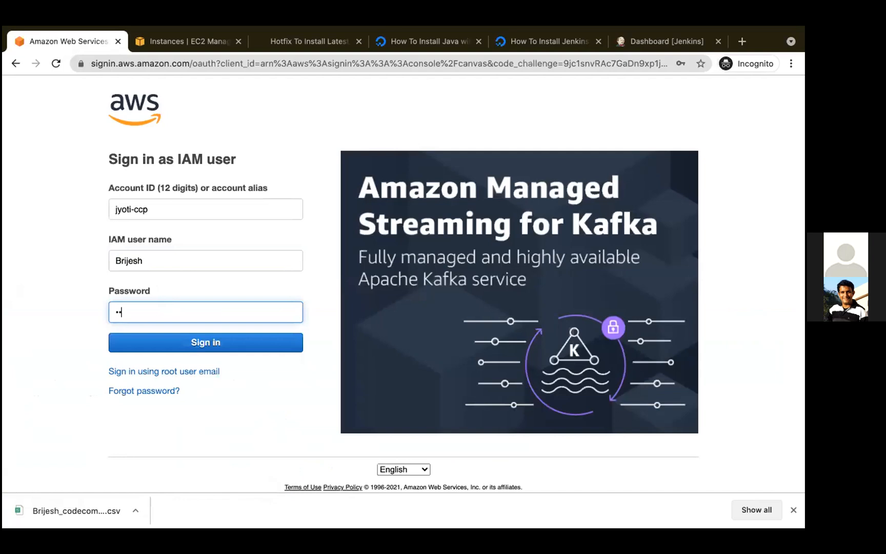
text(•••••)
click(233, 341)
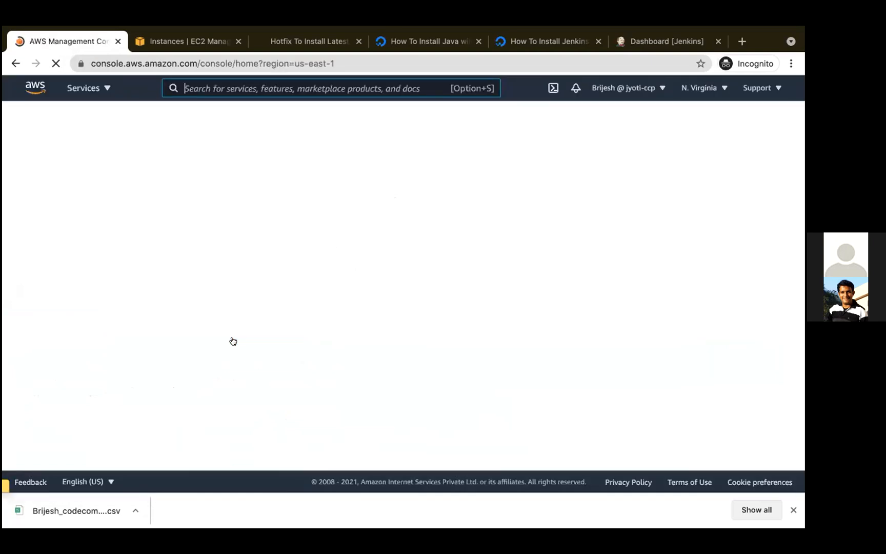
- Open the CodeCommit repositories list and start creating a new repository
click(160, 288)
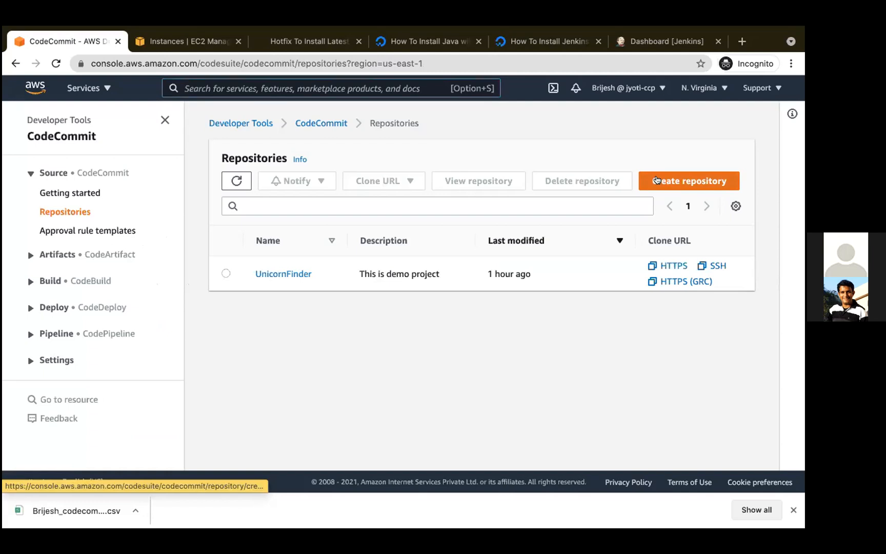
click(656, 180)
click(129, 289)
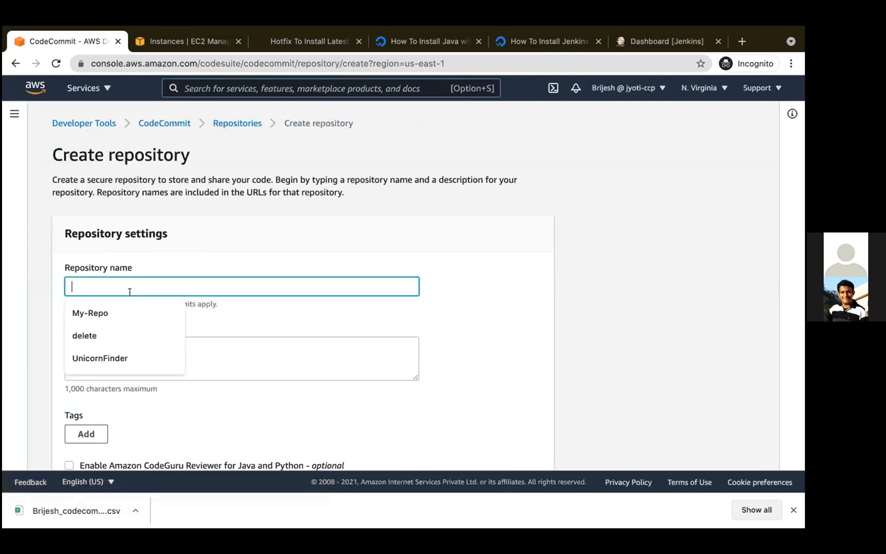
text(TTC)
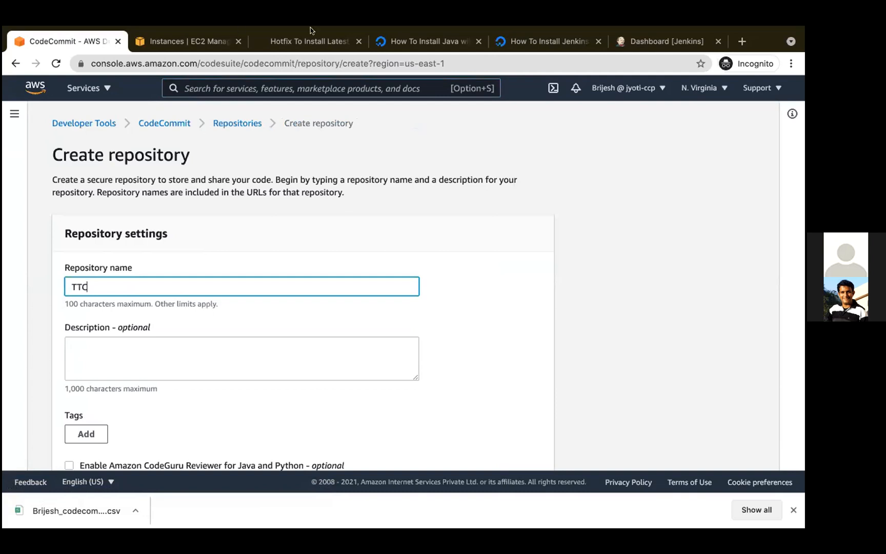
key(BackSpace)
key(BackSpace)
key(BackSpace)
text(ttc)
mouse_move(481, 29)
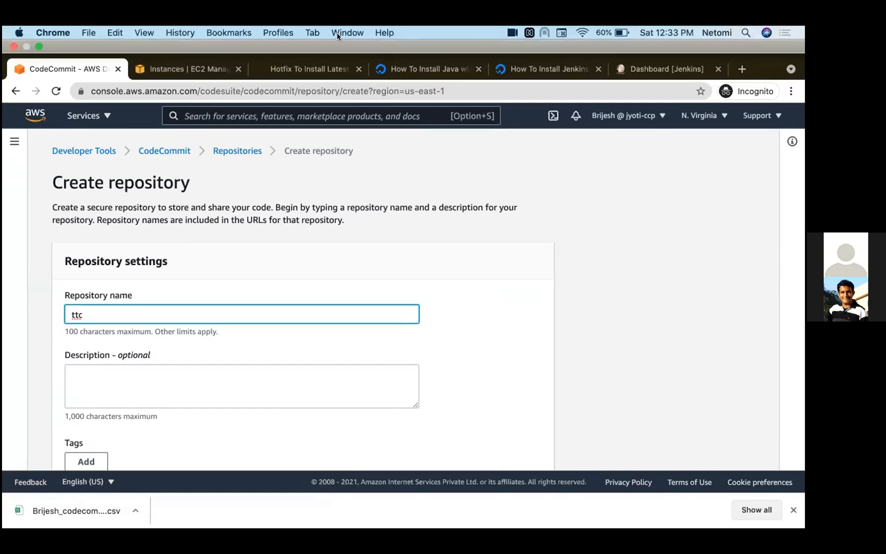
key(XF86AudioRaiseVolume)
text(repository)
- Create the repository with the name my-repo-ttc and the description "this is for demo purpose"
double_click(146, 291)
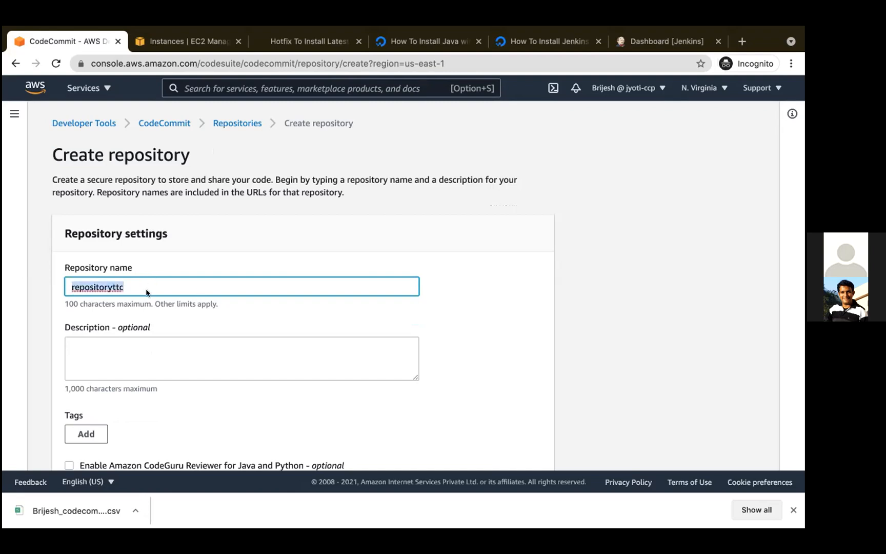
text(my)
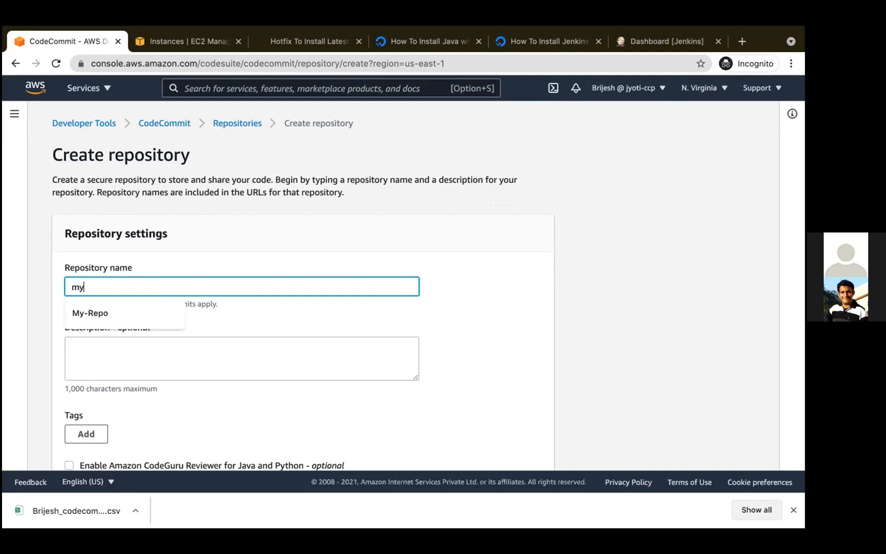
text(-repo-ttc)
click(136, 353)
text(this is for dem)
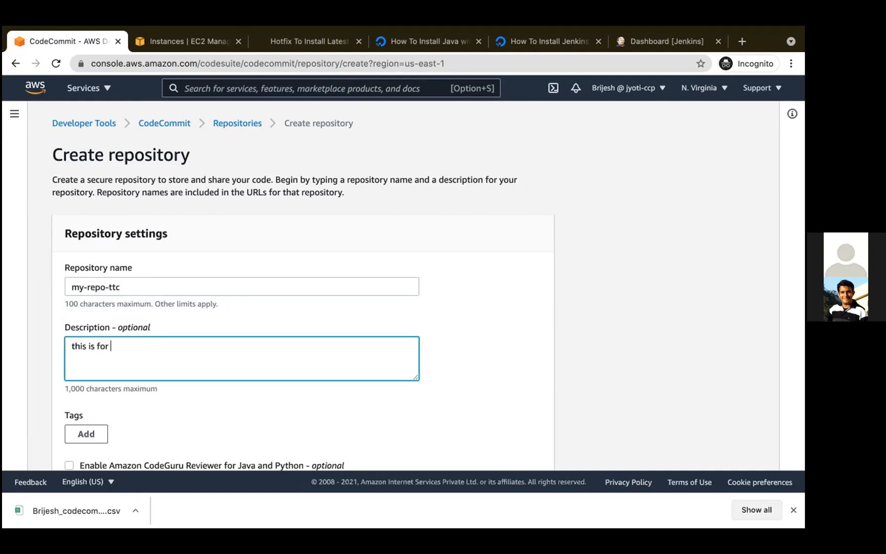
text(o pu)
mouse_move(372, 32)
text(rpose)
scroll(258, 345, down, 3)
click(530, 448)
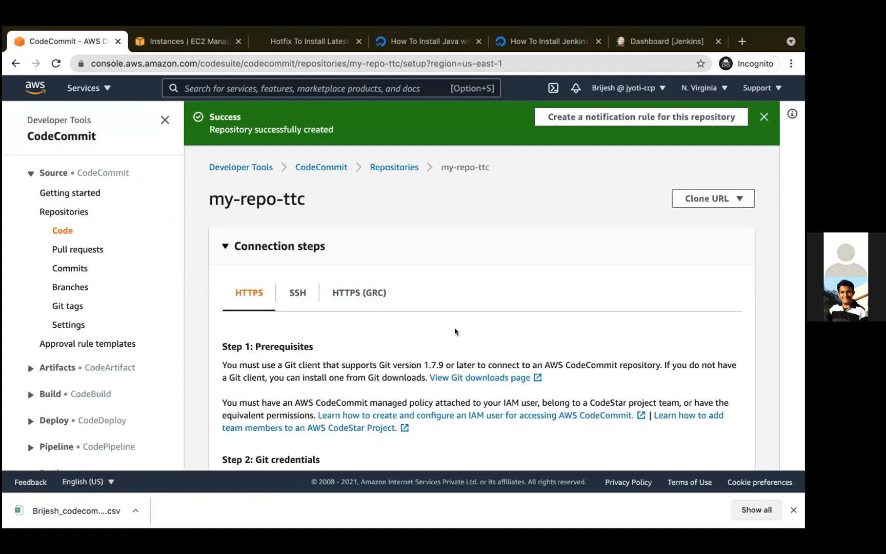
- Review the SSH connection steps and the commits list of my-repo-ttc
scroll(457, 220, down, 3)
click(292, 209)
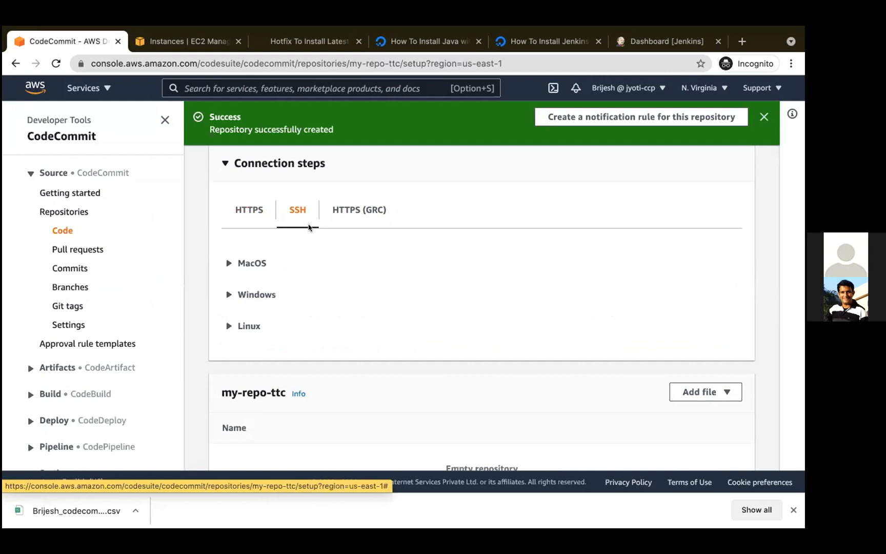
click(80, 267)
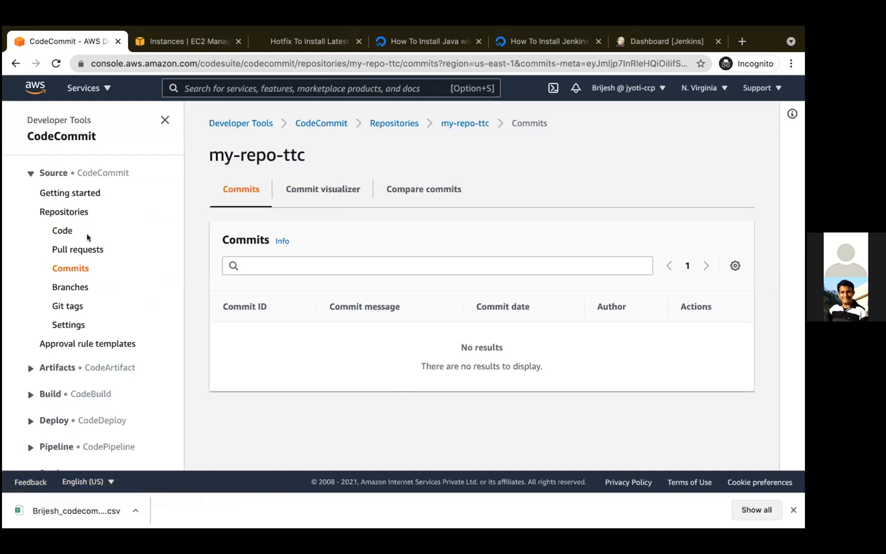
- Start a new file in the code of my-repo-ttc with the content "my first commit"
click(61, 230)
scroll(384, 261, down, 6)
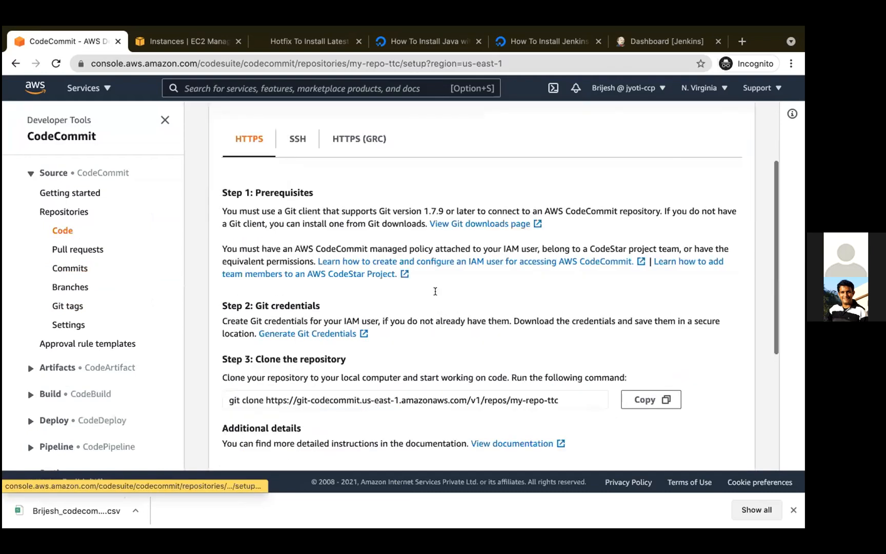
click(702, 300)
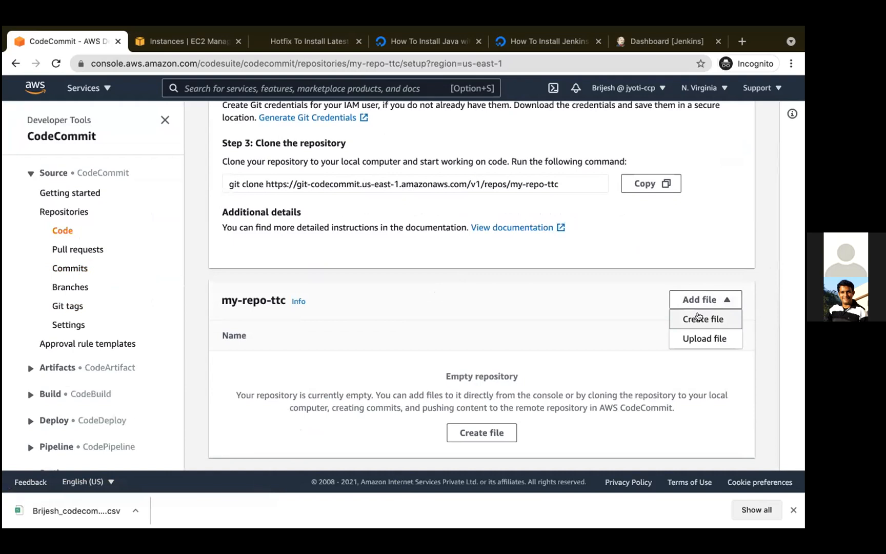
click(700, 317)
text(my first commit)
- Name the file file1.txt and fill in the commit author's name and e-mail address
scroll(485, 370, down, 3)
click(311, 370)
scroll(310, 372, down, 2)
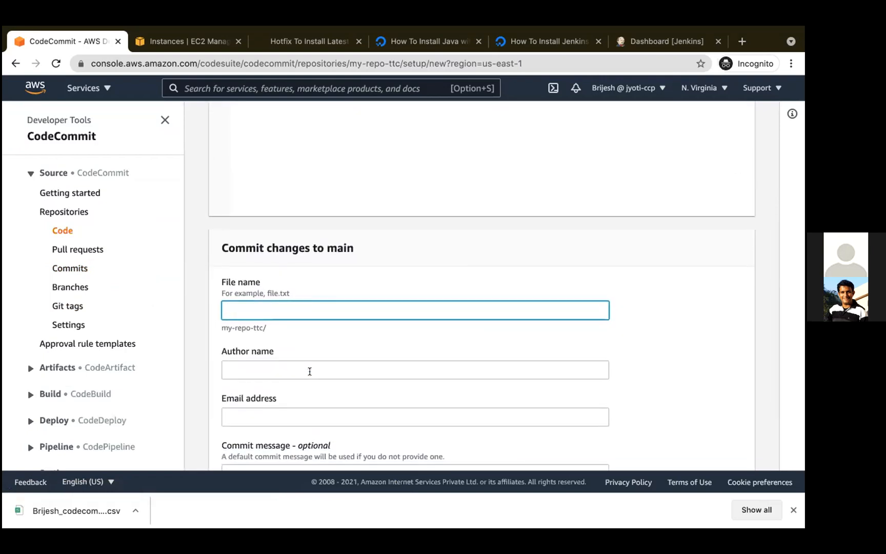
text(file1.txt)
scroll(329, 382, down, 2)
click(301, 321)
text(Brijesh)
click(291, 367)
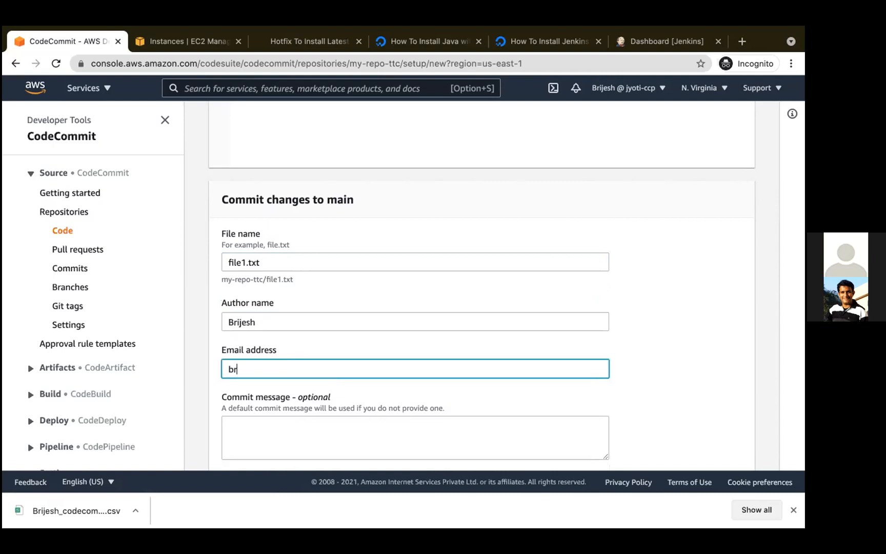
- Commit the file to main with the message "anything here would do" and open the repository's branches list
scroll(359, 372, down, 1)
click(350, 378)
text(anyth)
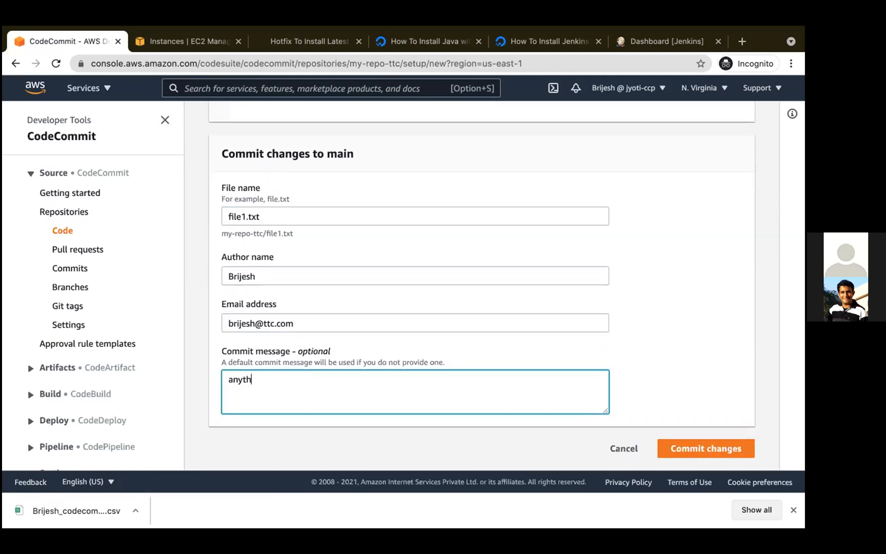
text(ing here would do)
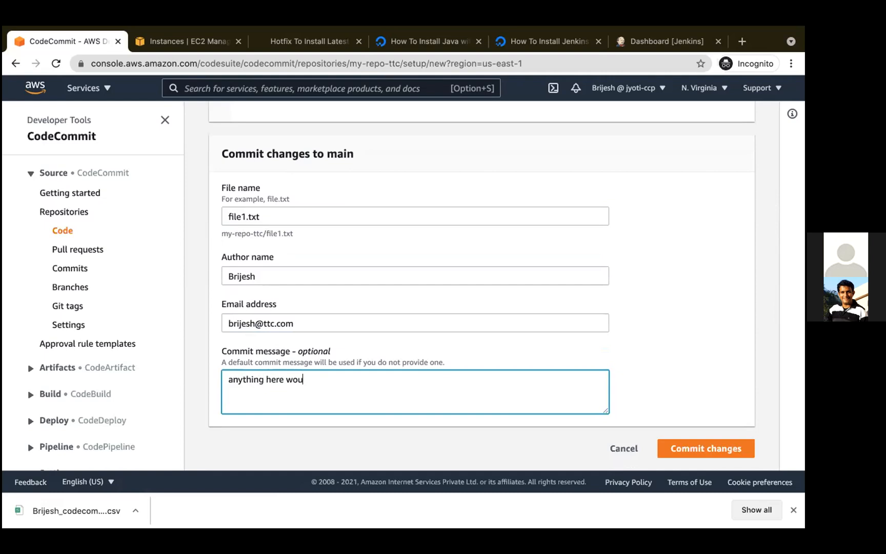
click(688, 449)
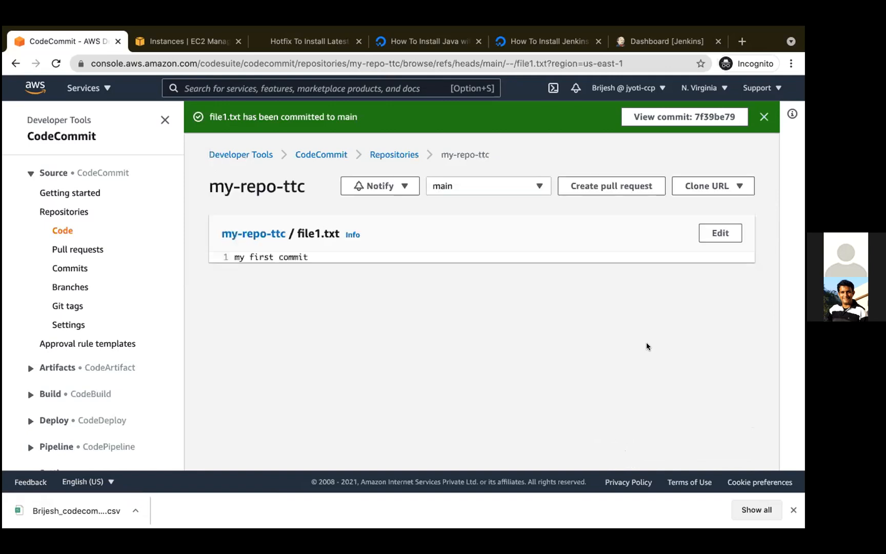
click(72, 287)
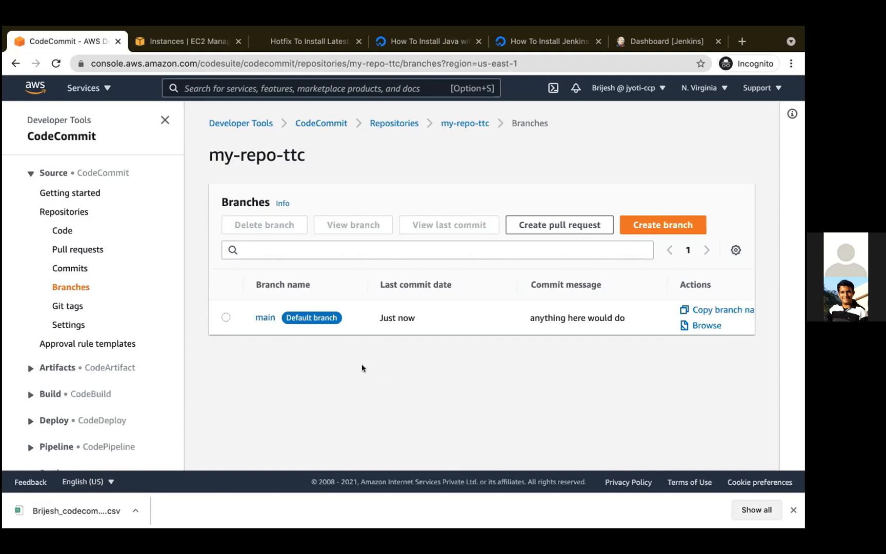
- Switch to Terminal, bring the ec2-user session into full view and check Git there with "git -version"
key(ctrl+Left)
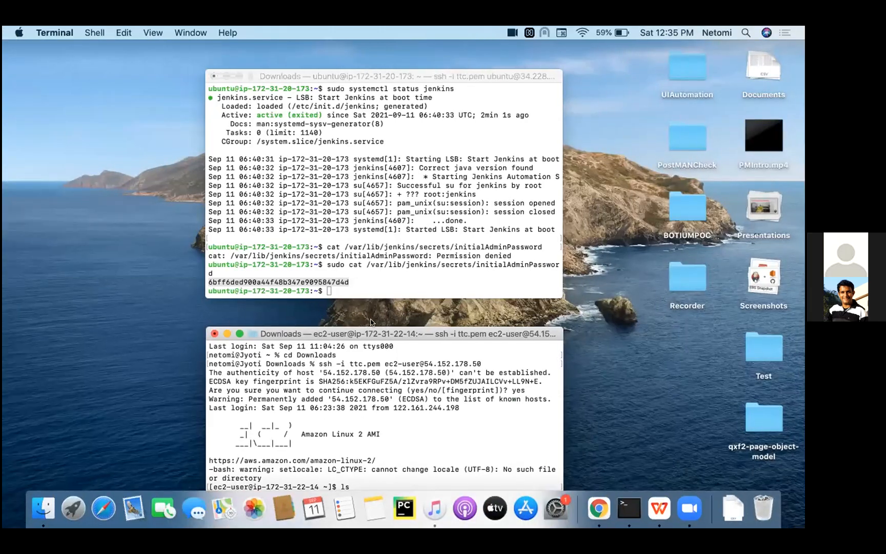
drag(371, 331, 374, 113)
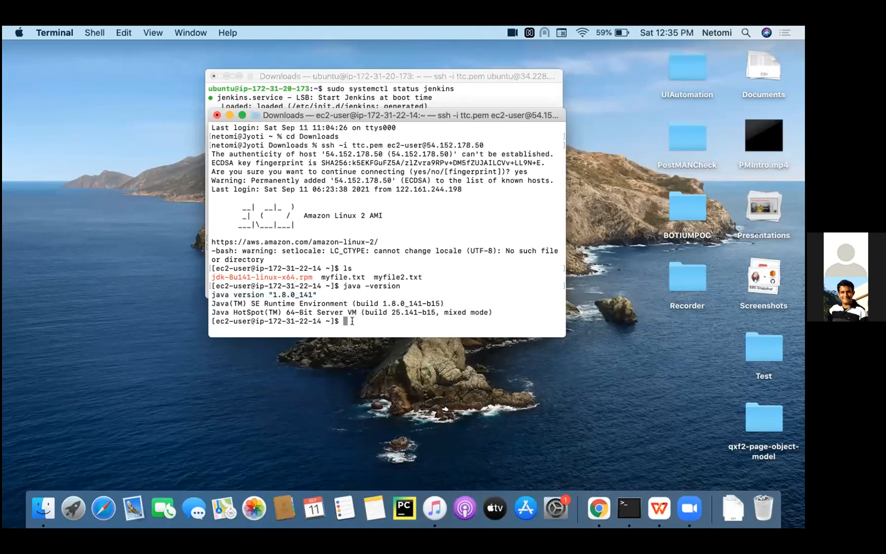
text(git -version)
key(Return)
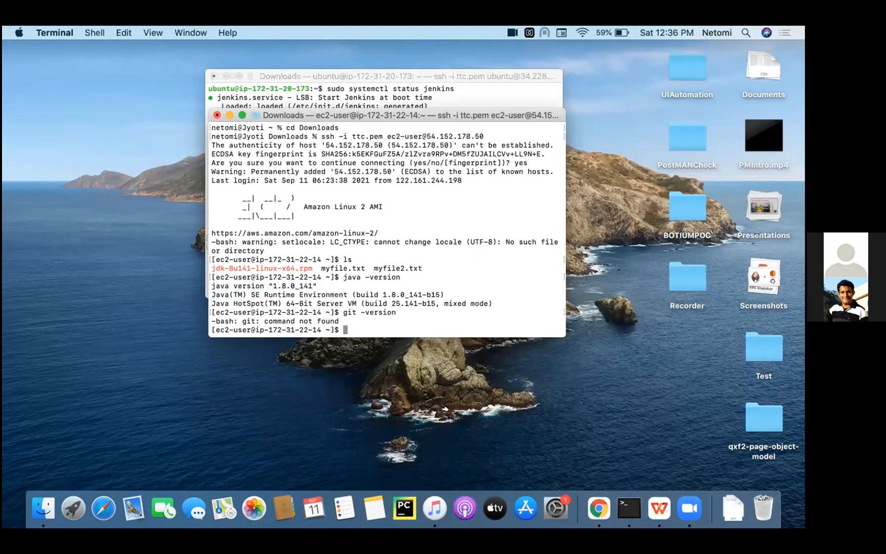
- Open the Pre-requiste link from the AWS CodeCommit and EC2 instance slide in a new tab and examine the setup guide down to git clone
key(ctrl+Right)
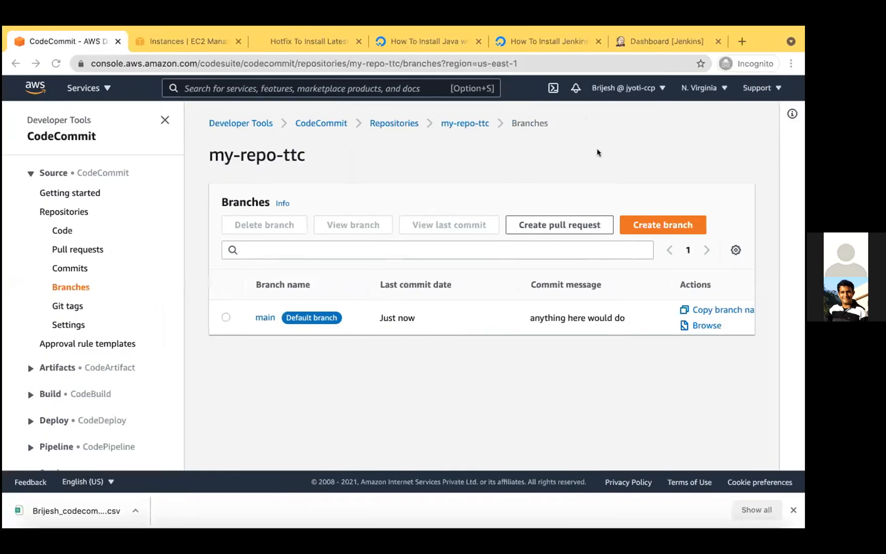
key(ctrl+Right)
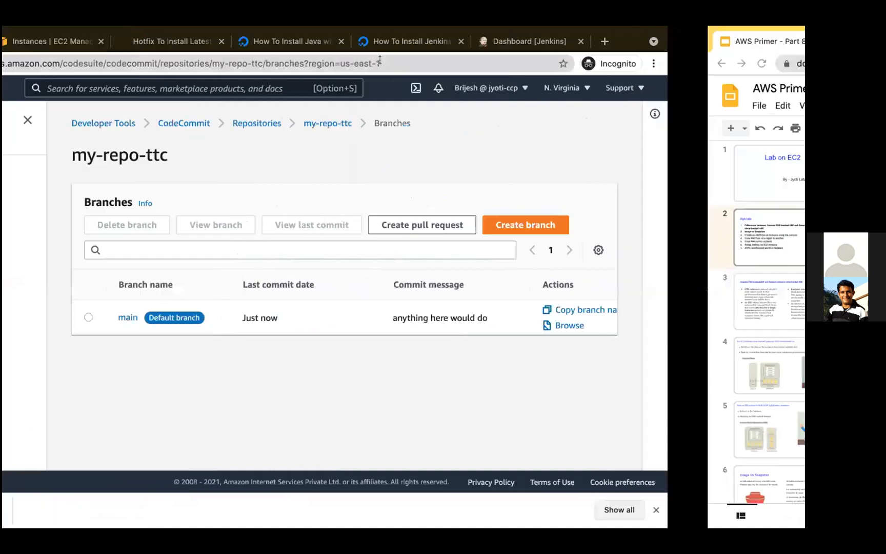
scroll(110, 435, down, 3)
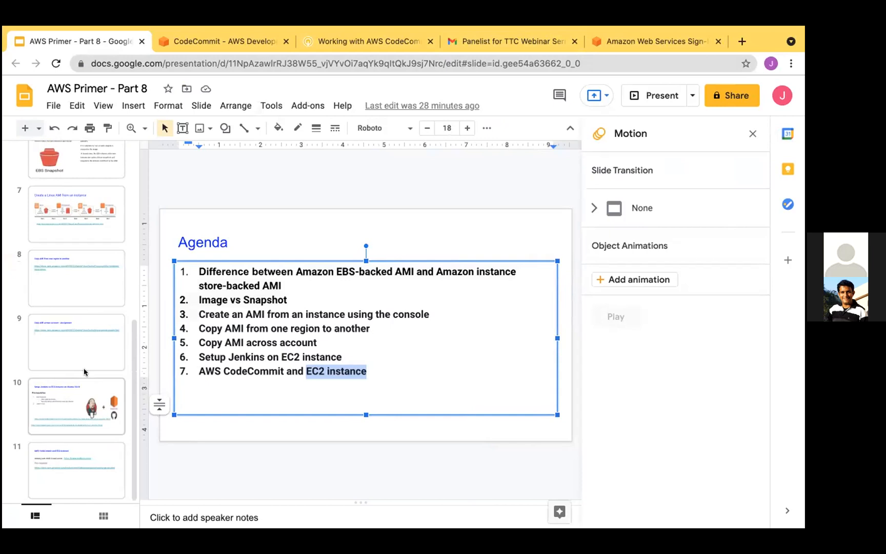
click(64, 466)
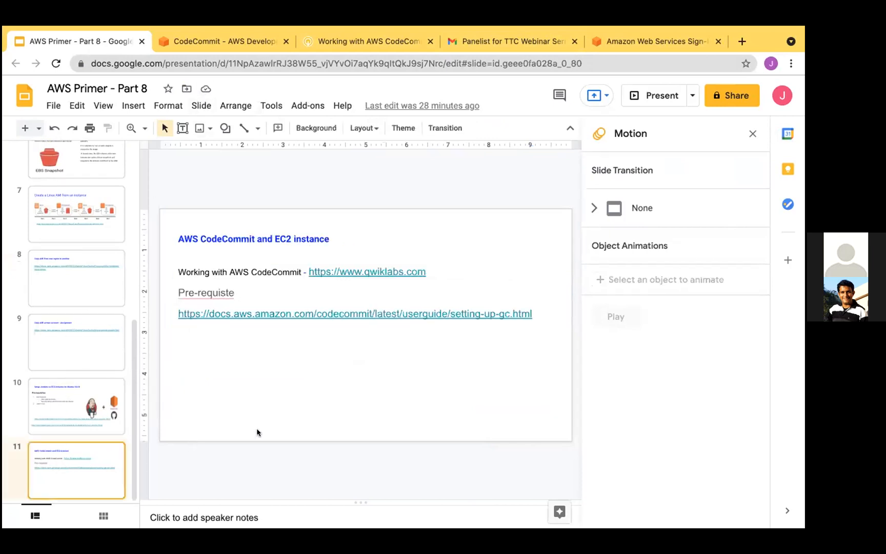
triple_click(470, 314)
key(ctrl+c)
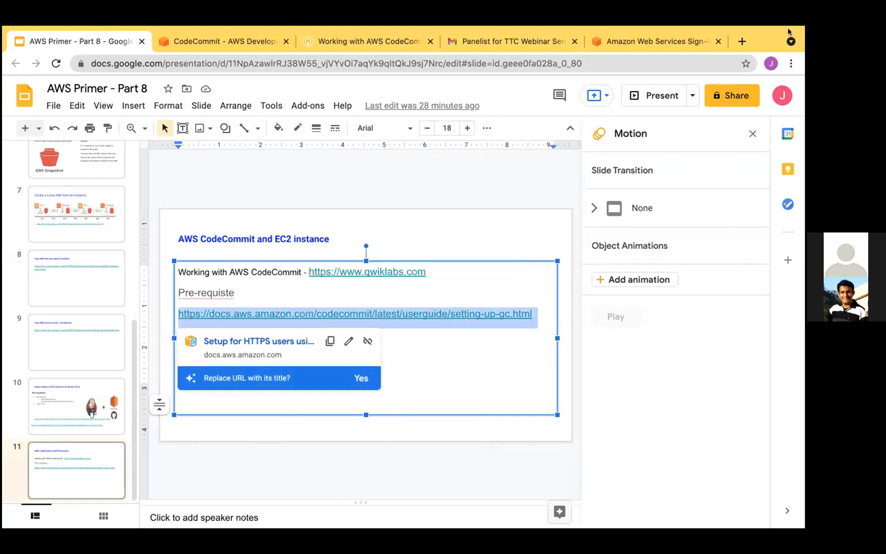
click(741, 41)
key(ctrl+v)
key(Return)
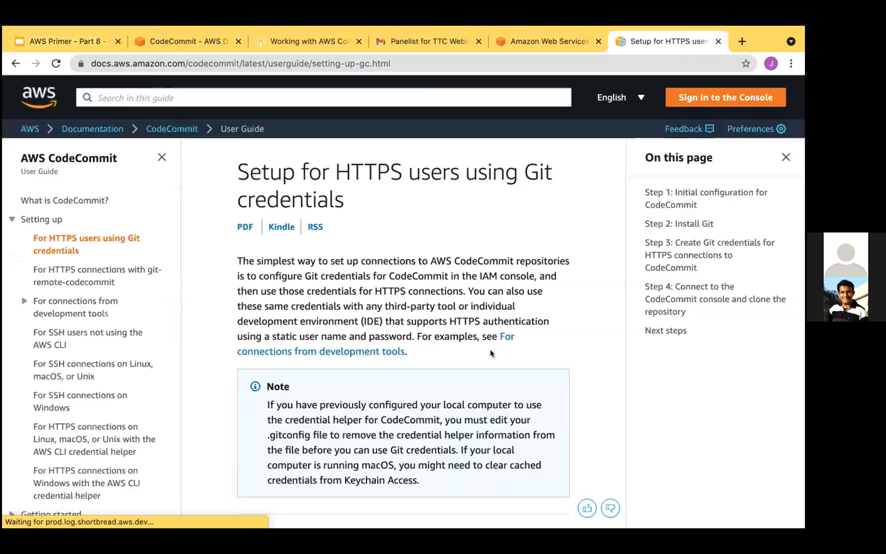
scroll(490, 353, down, 10)
scroll(490, 353, down, 12)
scroll(491, 353, down, 10)
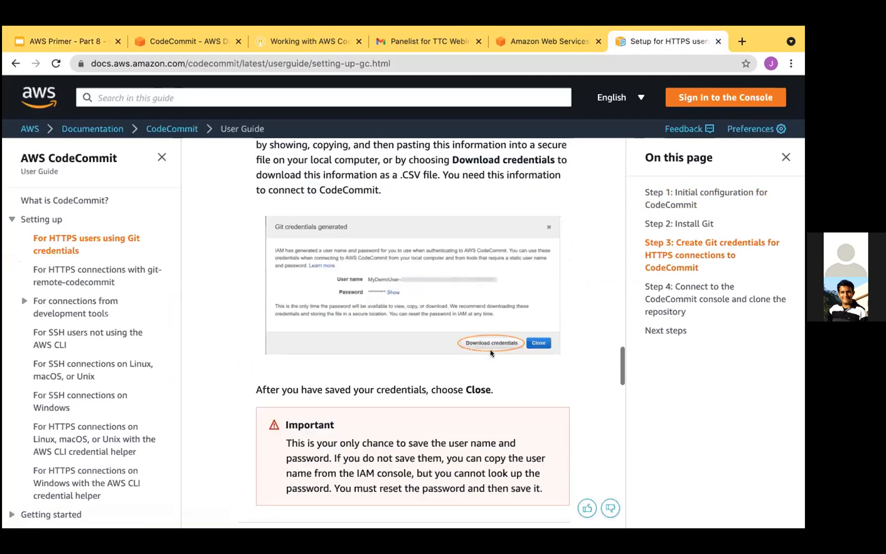
scroll(491, 353, down, 12)
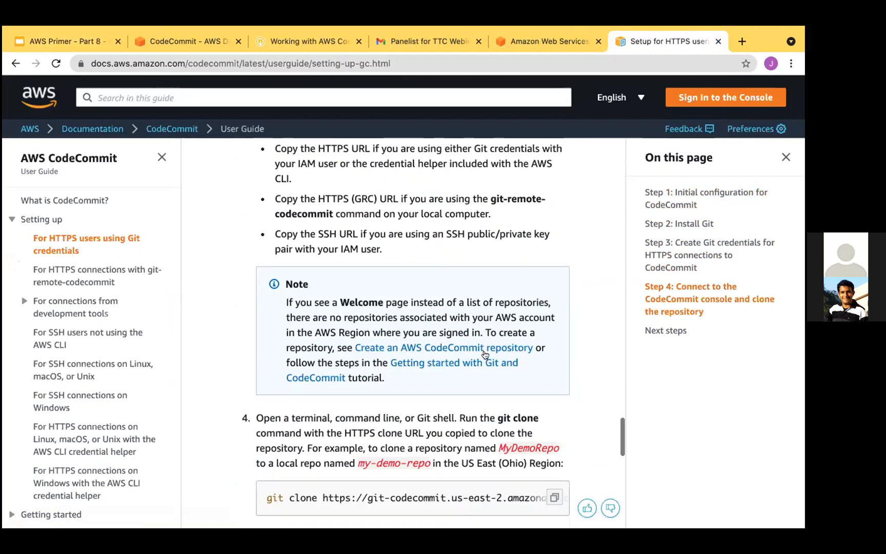
scroll(484, 354, down, 3)
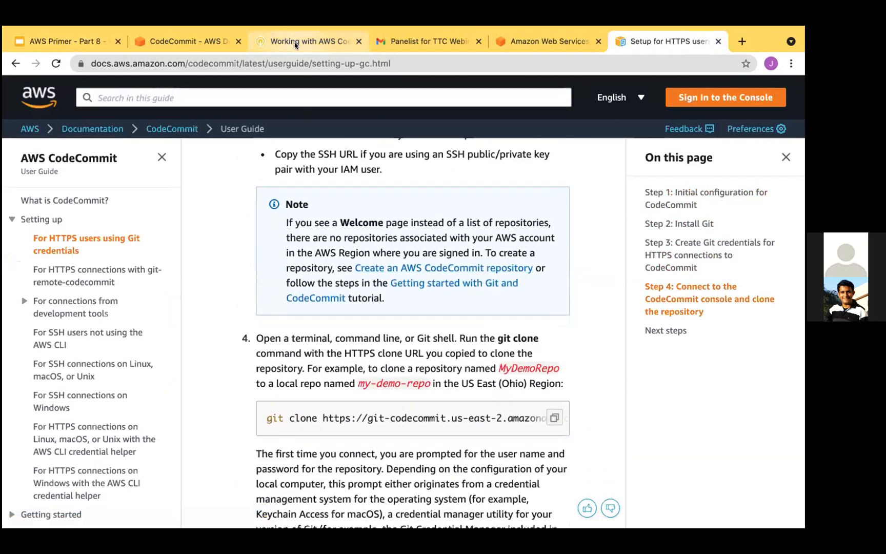
- Copy the "sudo yum install -y git" command from the Working with AWS CodeCommit lab and run it in the ec2-user Terminal session
click(295, 45)
click(358, 257)
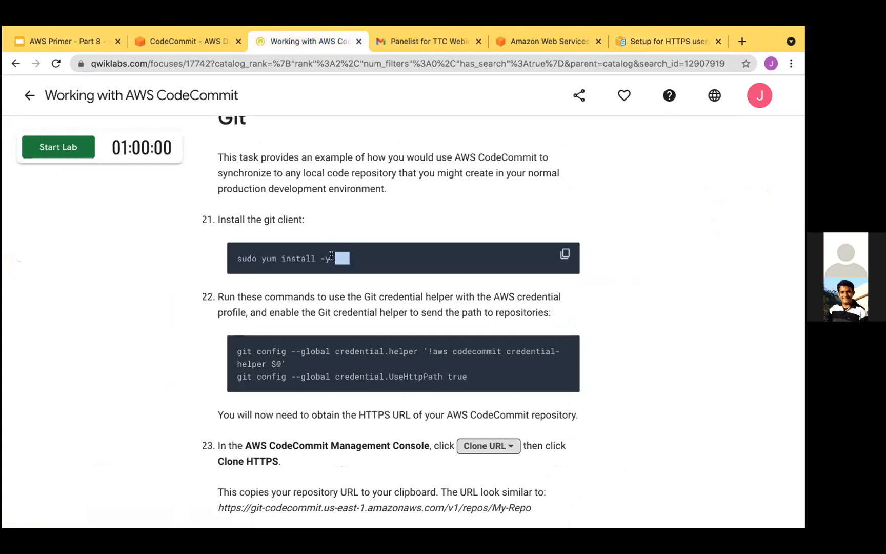
triple_click(331, 256)
key(ctrl+Left)
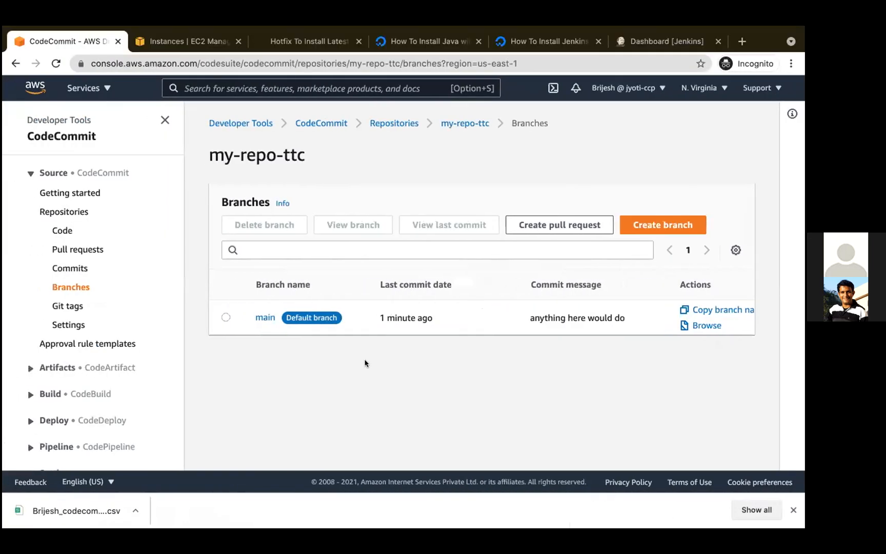
key(ctrl+Left)
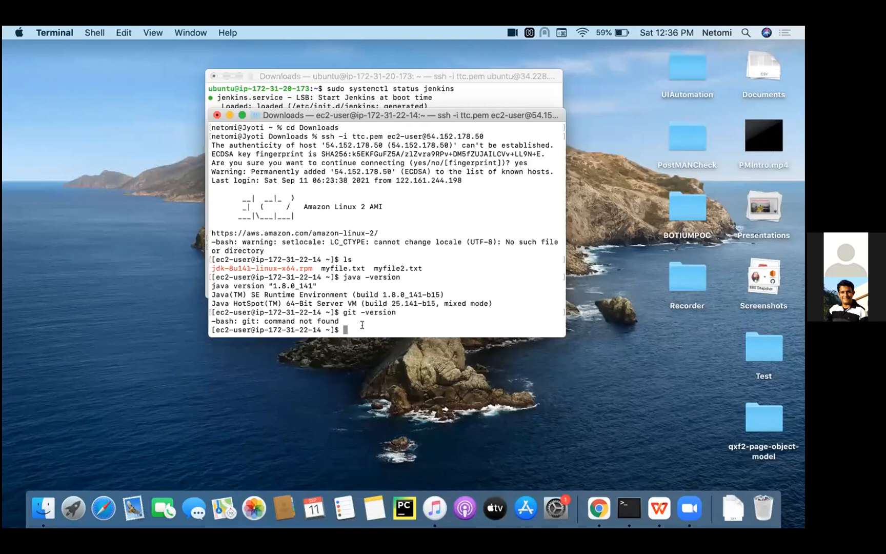
key(super+v)
key(Return)
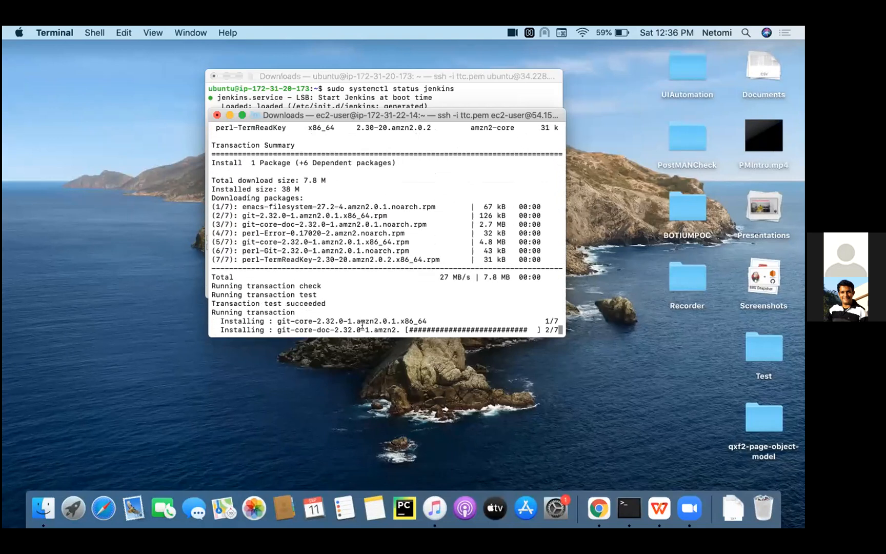
- Clear the ec2-user session and begin a "git clone" command at the prompt
text(clear)
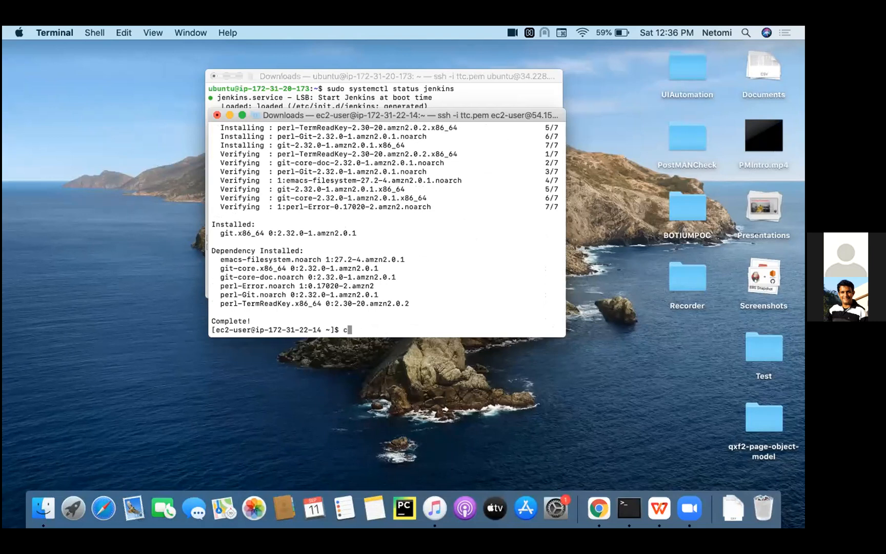
key(Return)
text(git clone)
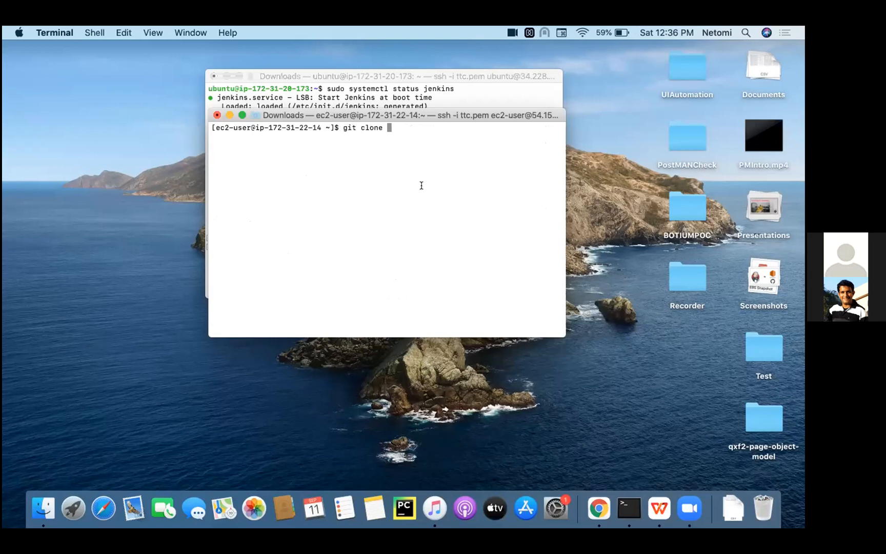
- Switch to the CodeCommit console and copy the HTTPS clone URL of my-repo-ttc from the repositories list
key(ctrl+Right)
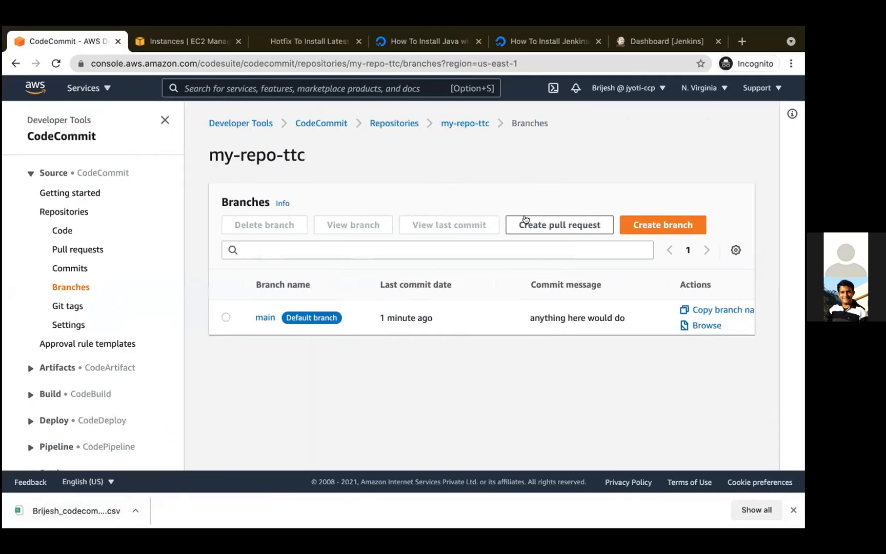
click(388, 123)
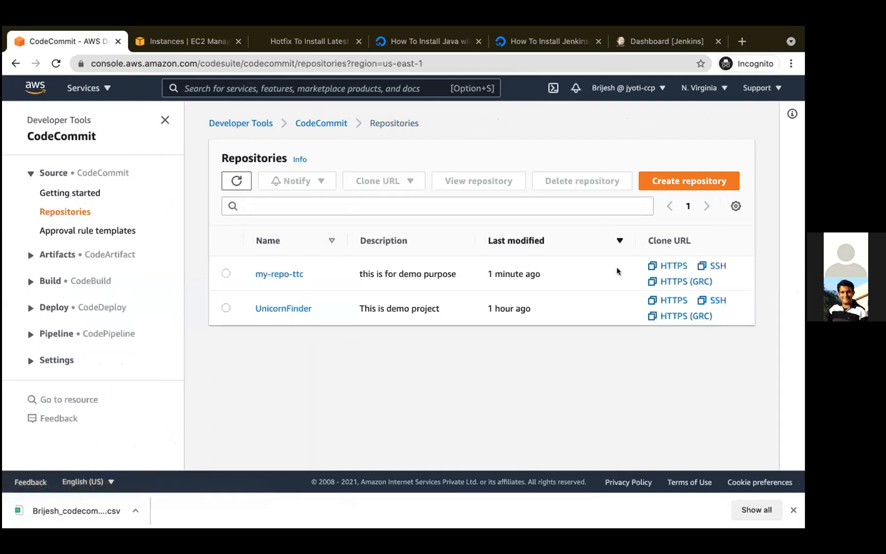
click(651, 265)
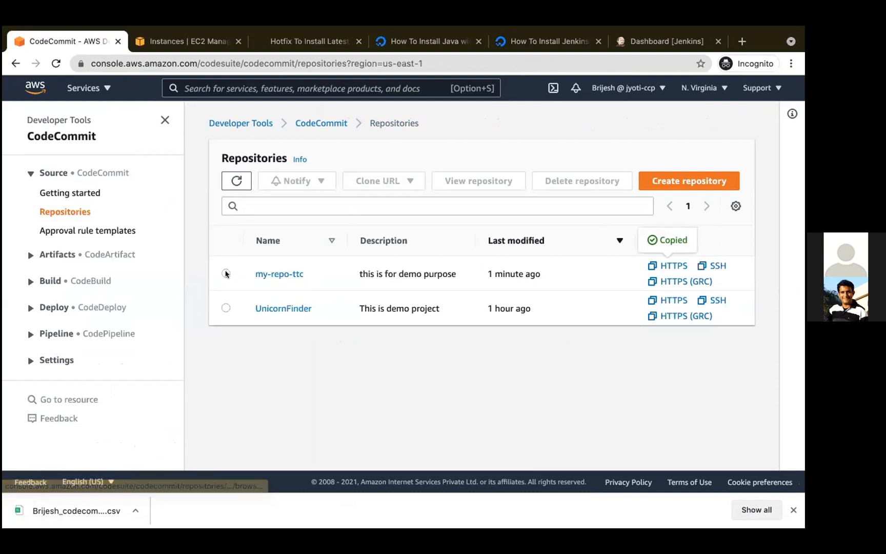
click(226, 274)
click(414, 181)
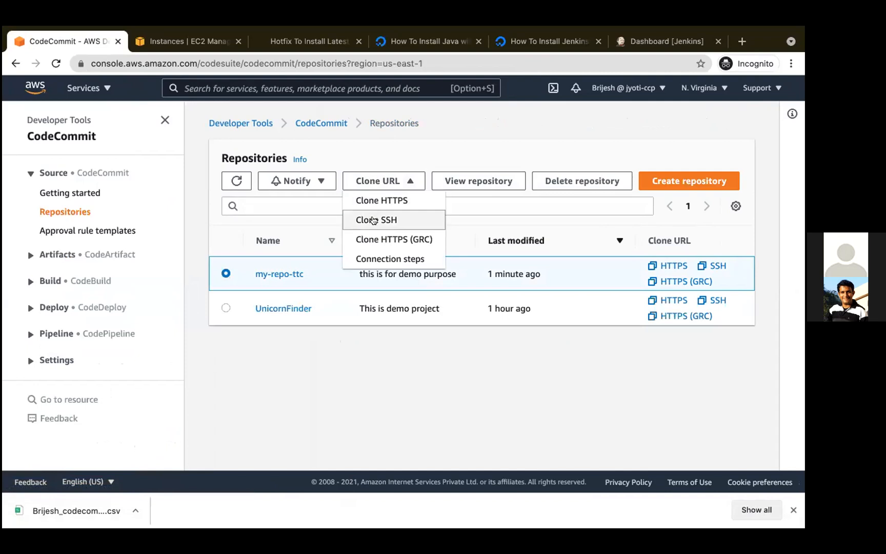
click(395, 200)
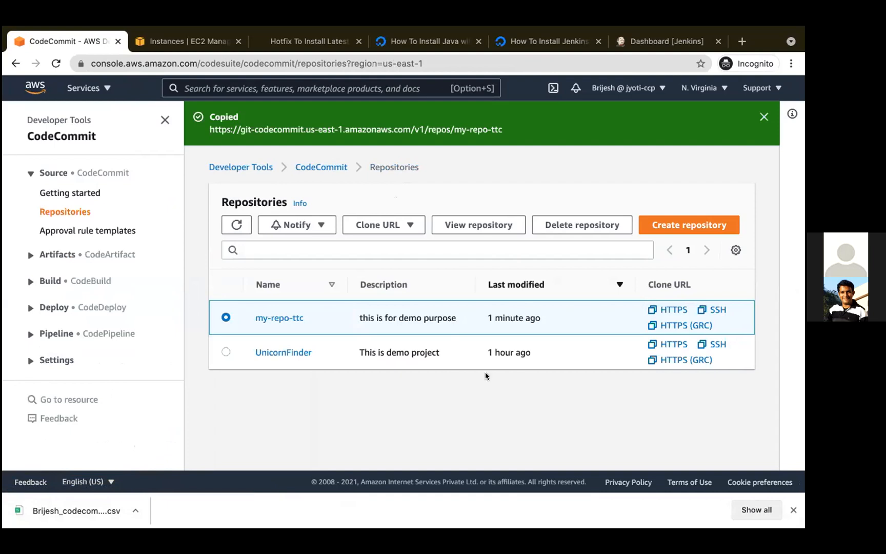
- Switch back to Terminal, complete the git clone command with the copied my-repo-ttc URL and run it
key(ctrl+Left)
key(super+v)
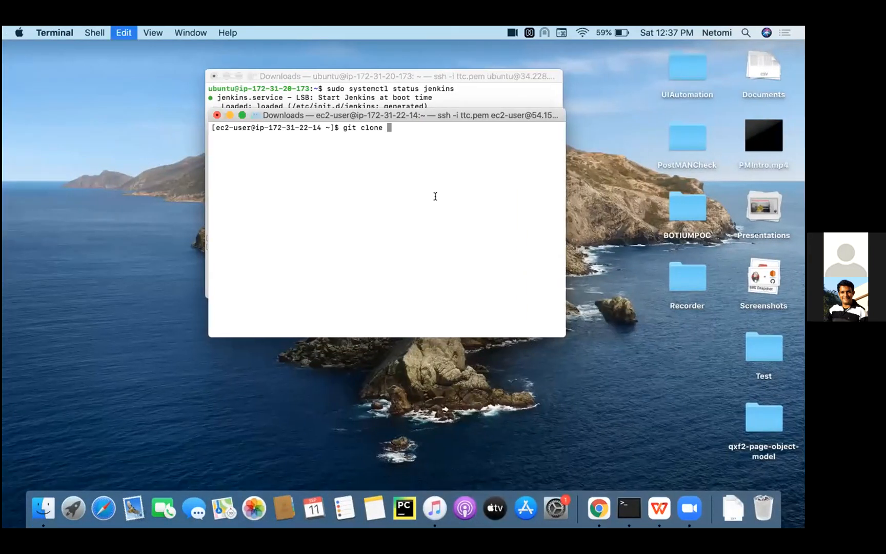
key(Return)
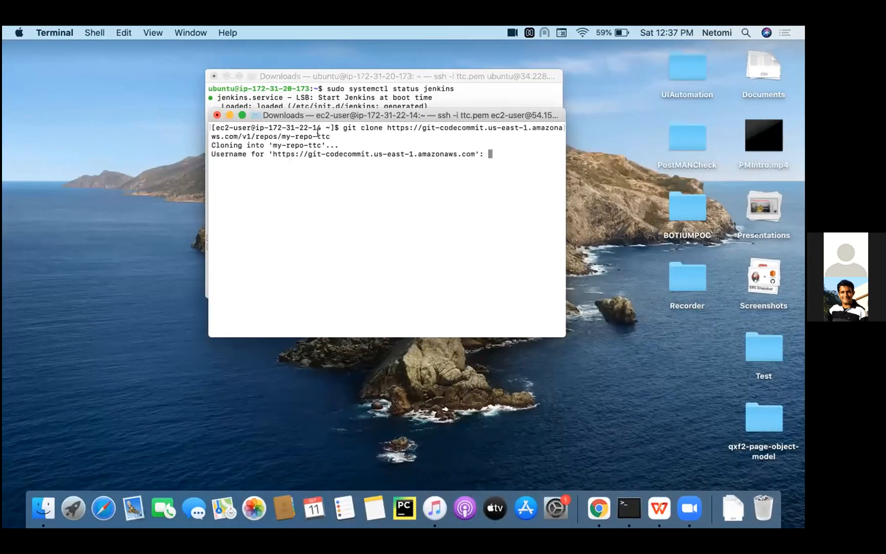
double_click(236, 153)
click(230, 172)
- Switch to Finder and open the new user's CodeCommit credentials CSV from the Downloads folder
click(41, 505)
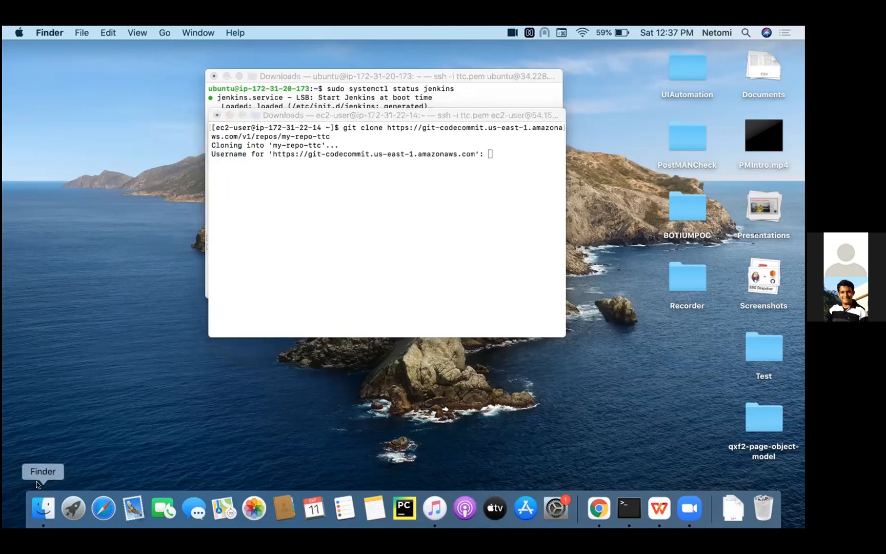
click(235, 226)
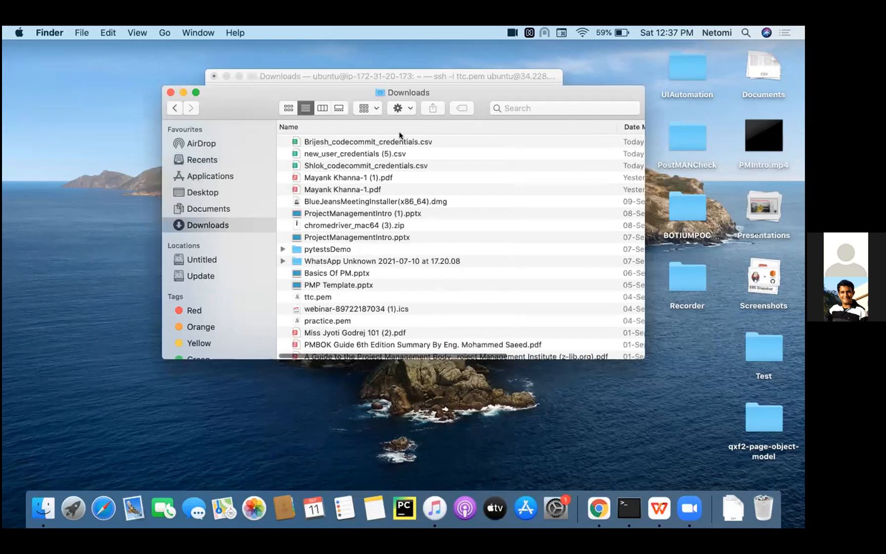
click(382, 140)
double_click(382, 141)
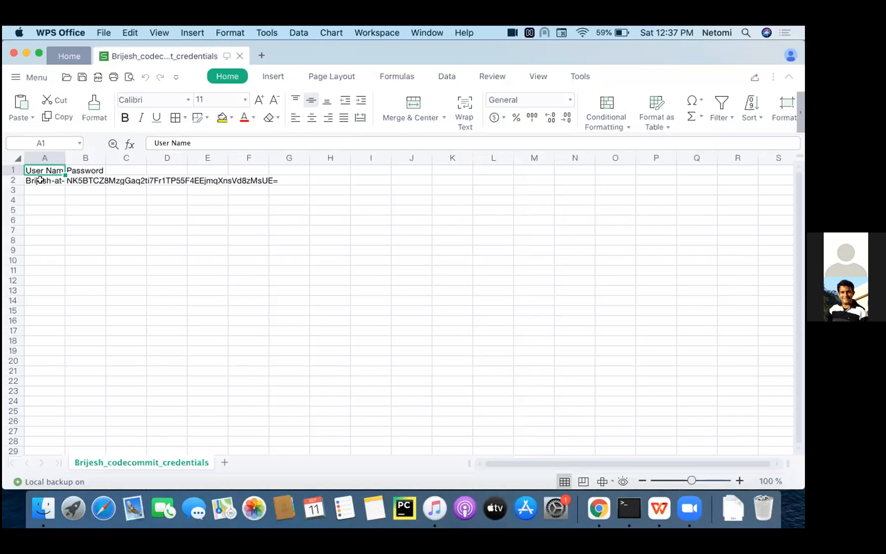
- Copy the Git user name from the credentials sheet and submit it at the clone's username prompt in Terminal
click(44, 182)
double_click(217, 140)
click(258, 141)
key(super+a)
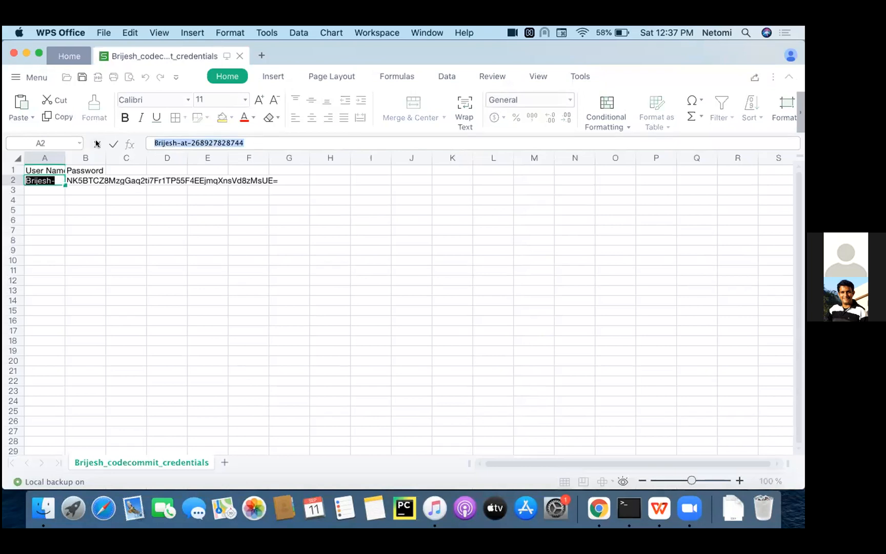
click(629, 508)
key(super+v)
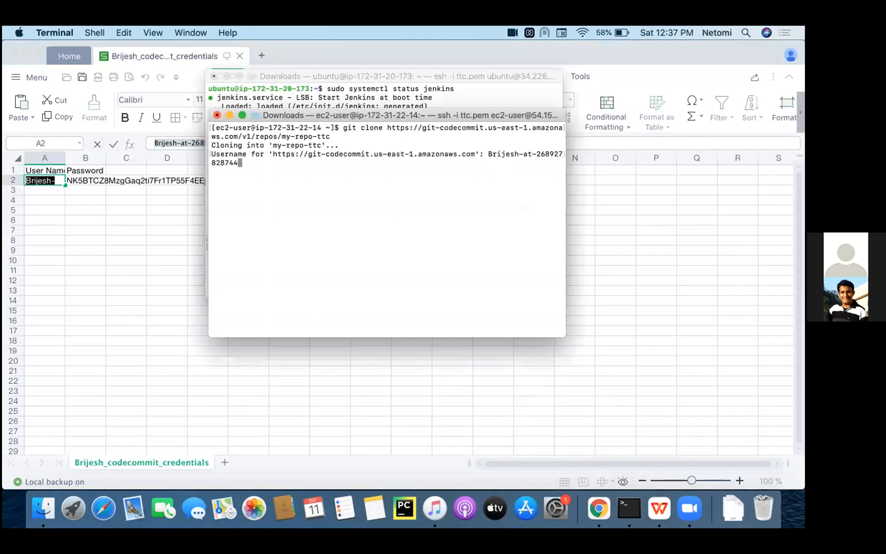
key(Return)
- Copy the Git password from the credentials sheet, submit it at the clone's password prompt in Terminal and list the home directory
click(140, 258)
click(88, 180)
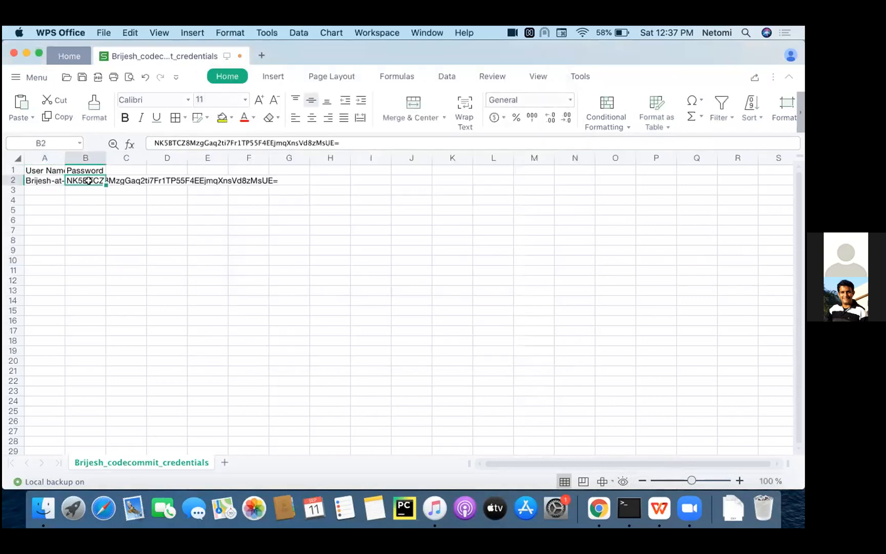
triple_click(187, 141)
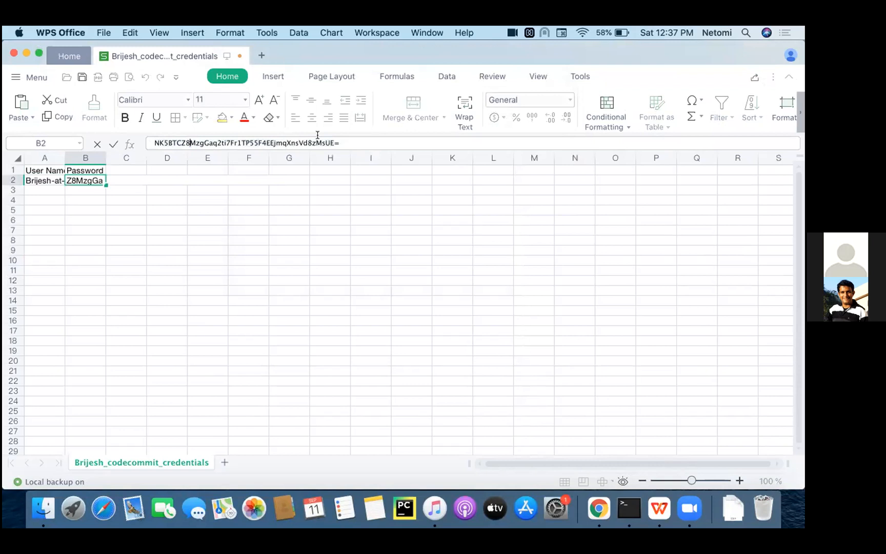
drag(341, 142, 149, 137)
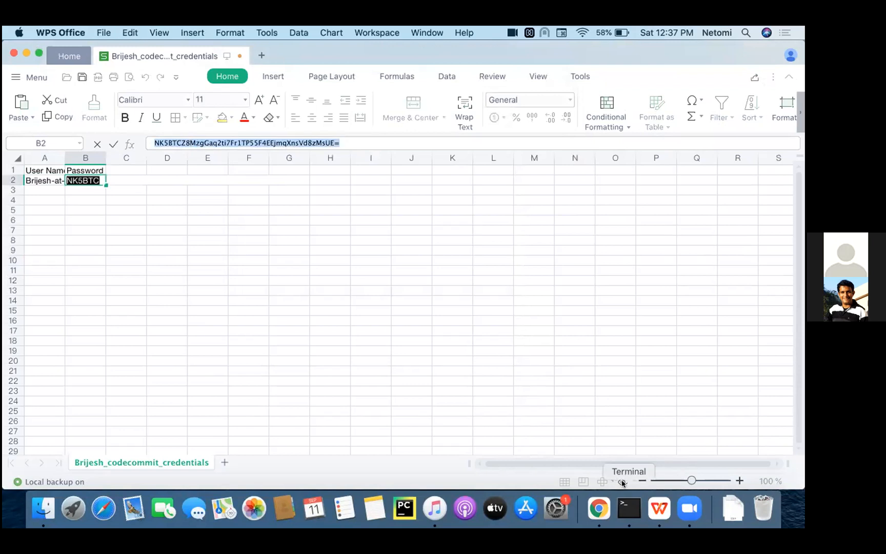
click(628, 508)
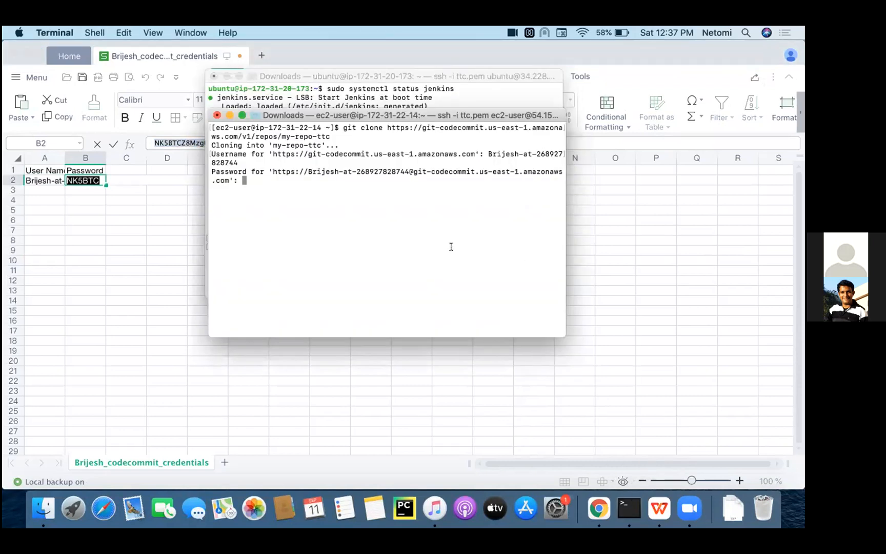
key(Return)
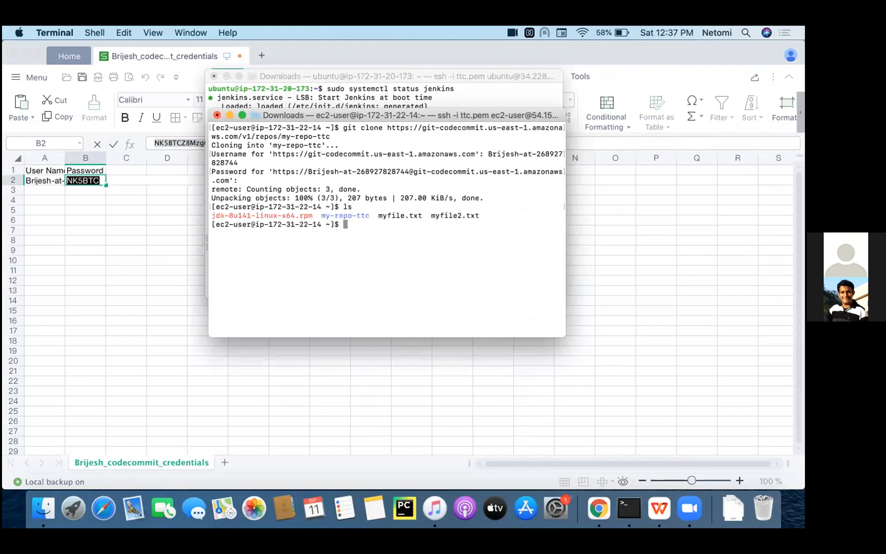
- Change into the cloned my-repo-ttc directory and list its files
text(cd my-repo-ttc/)
key(Return)
text(ls)
key(Return)
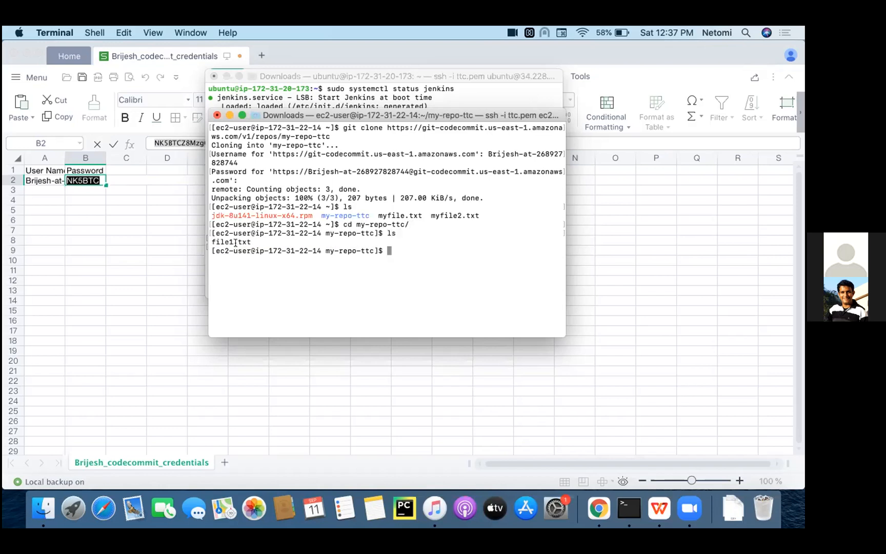
- Check the current Git branch of my-repo-ttc, and create and switch to a new branch named mybranch
text(git branch)
key(Return)
text(git checkout -b)
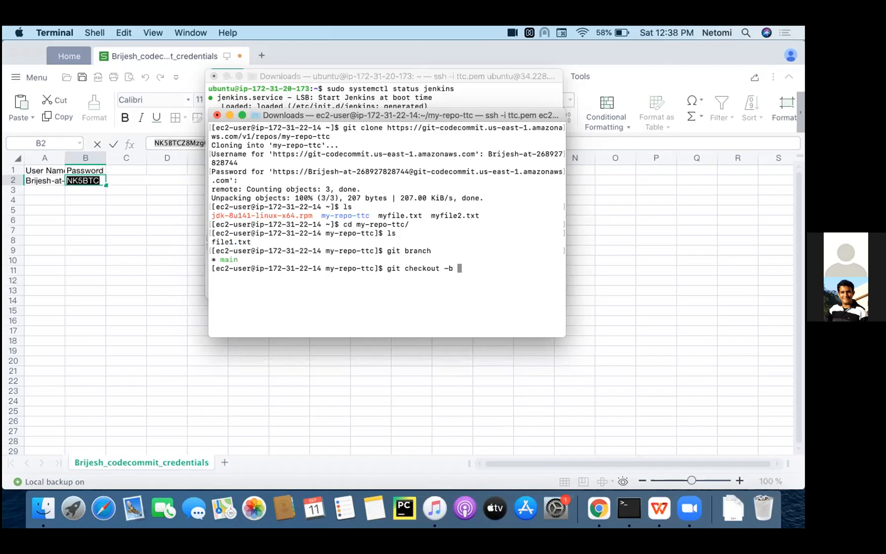
text(mybranch)
key(Return)
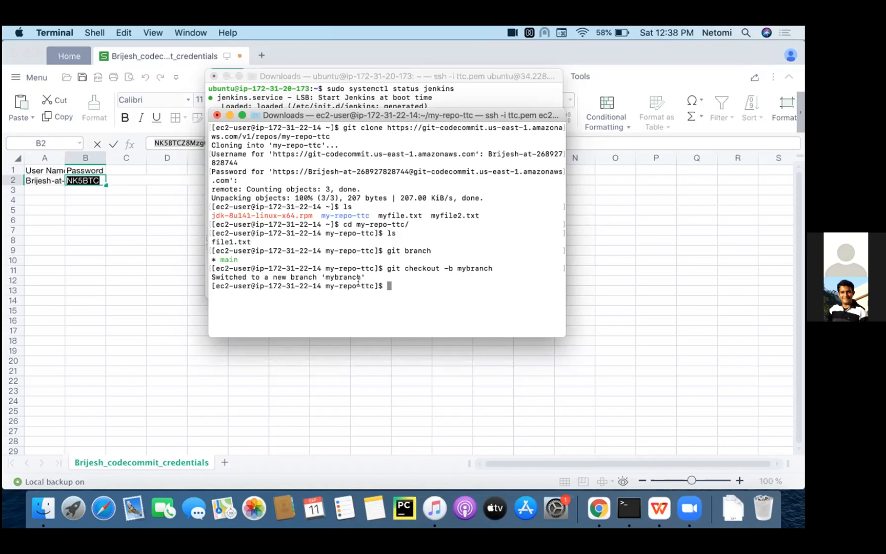
- Create an empty file named mytest2.txt in the my-repo-ttc directory and stage it with git add
text(touch mytest2.txt)
key(Return)
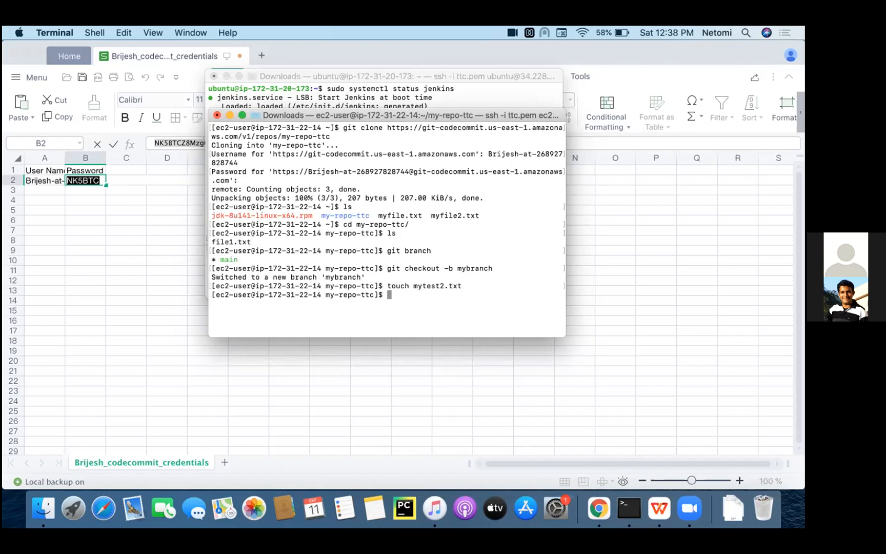
text(git add)
double_click(438, 285)
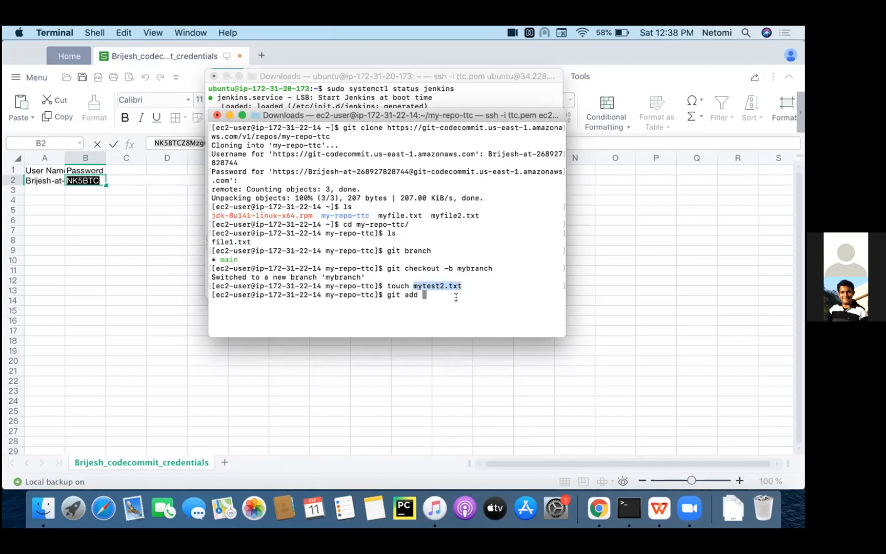
text(mytest2.txt)
key(Return)
- Commit the staged file with the message "myfirst test"
text(git commit -m "myfirst test)
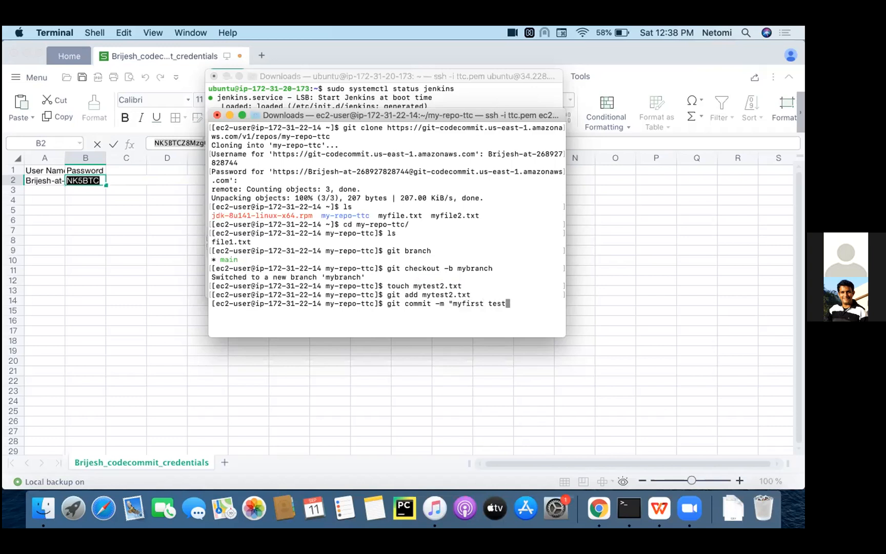
text(")
key(Return)
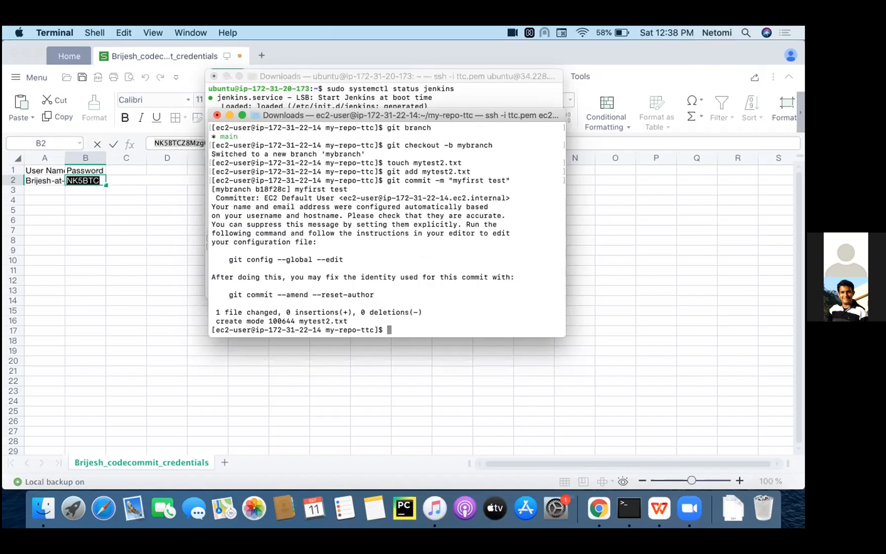
- Try to push with git push origin HEAD, submitting the Git user name copied from the credentials sheet at the username prompt
text(git push origin HEAD)
key(Return)
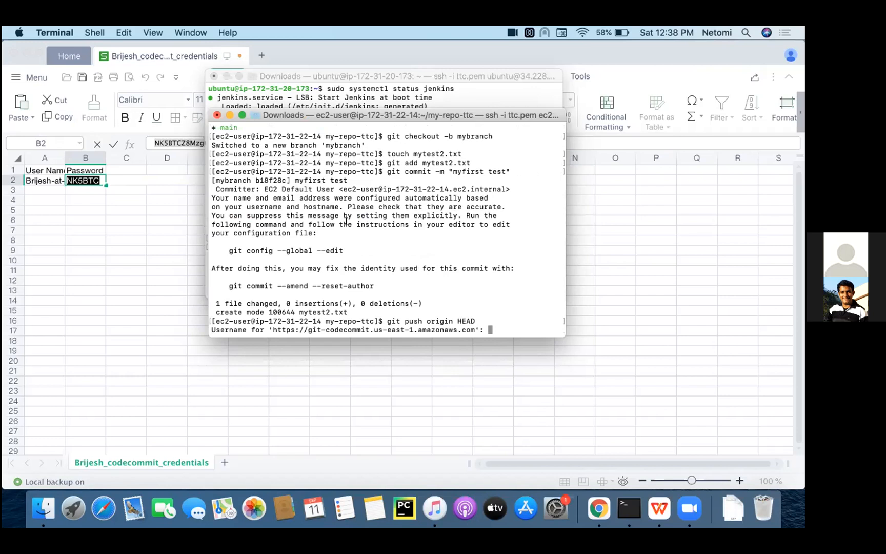
click(57, 224)
click(46, 180)
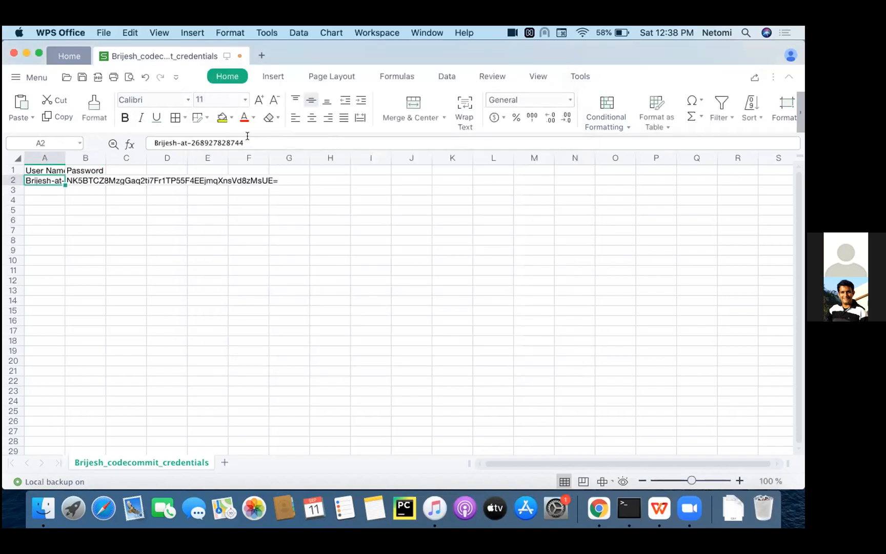
drag(247, 138, 110, 142)
key(super+c)
click(630, 508)
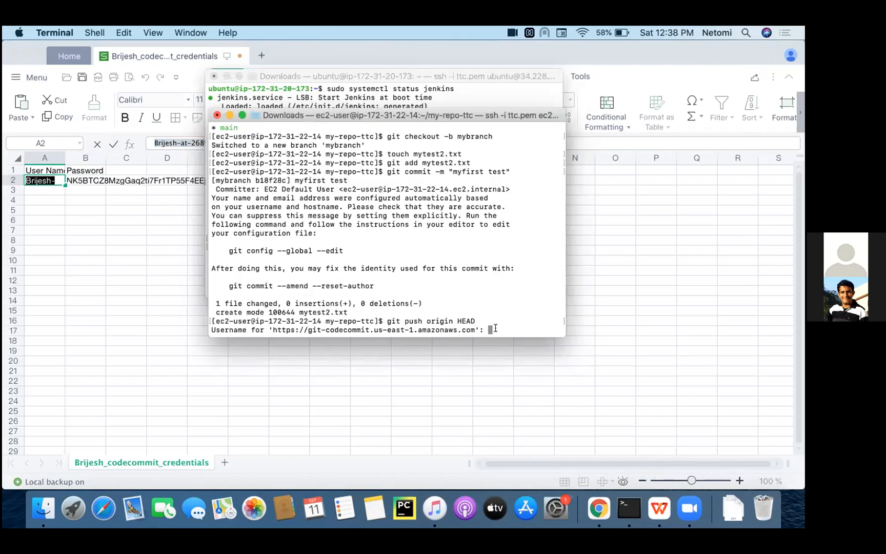
key(super+v)
key(Return)
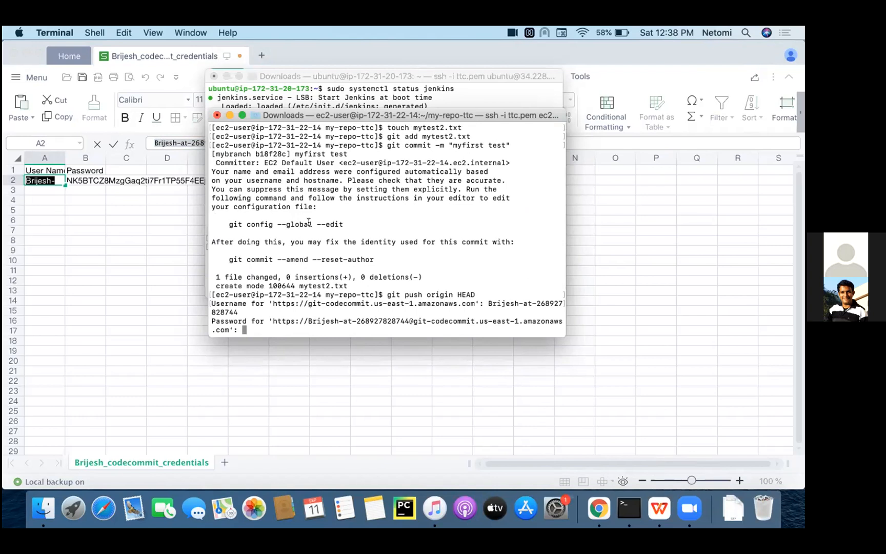
- Copy the Git password from the credentials sheet and submit it at the push's password prompt in Terminal
click(80, 181)
click(219, 142)
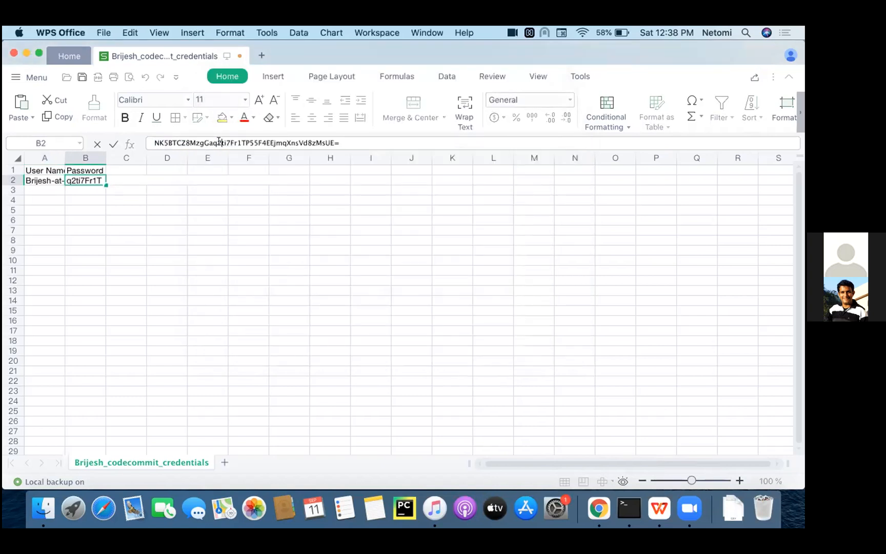
drag(341, 142, 145, 142)
key(super+c)
click(630, 508)
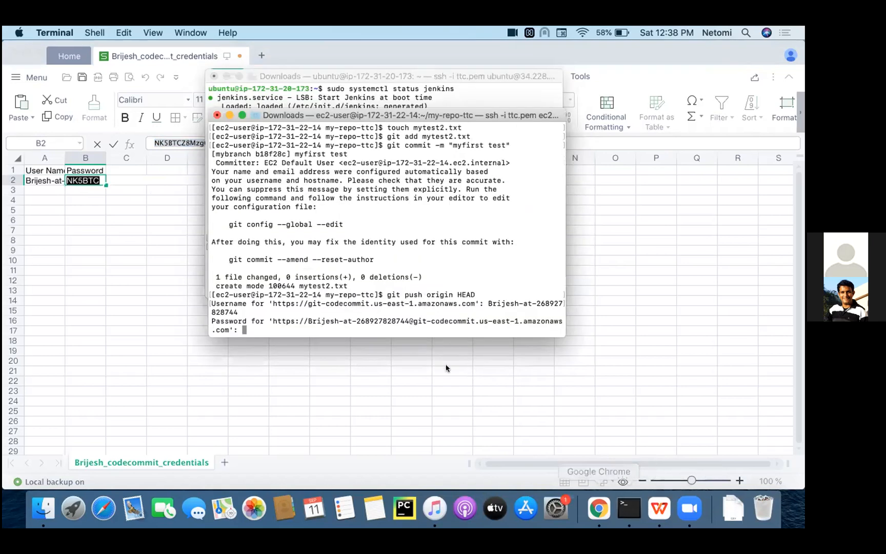
key(super+v)
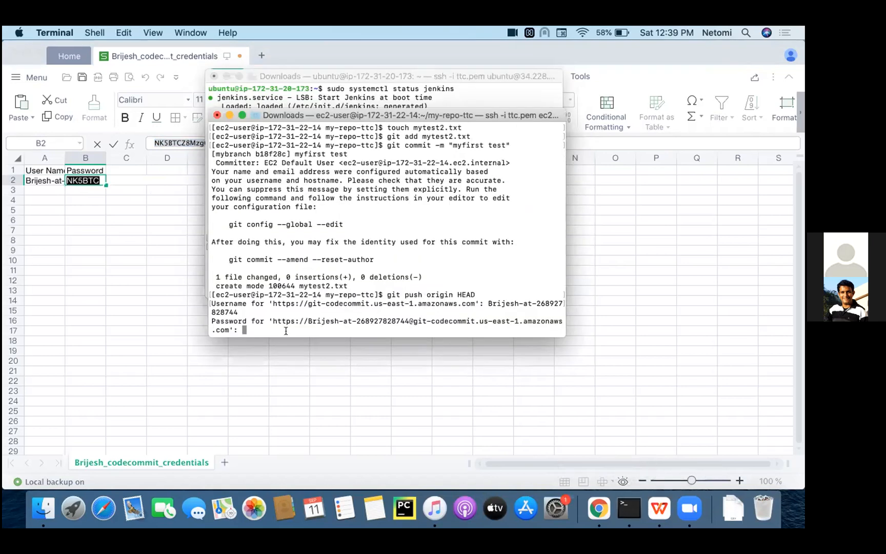
key(super+v)
key(Return)
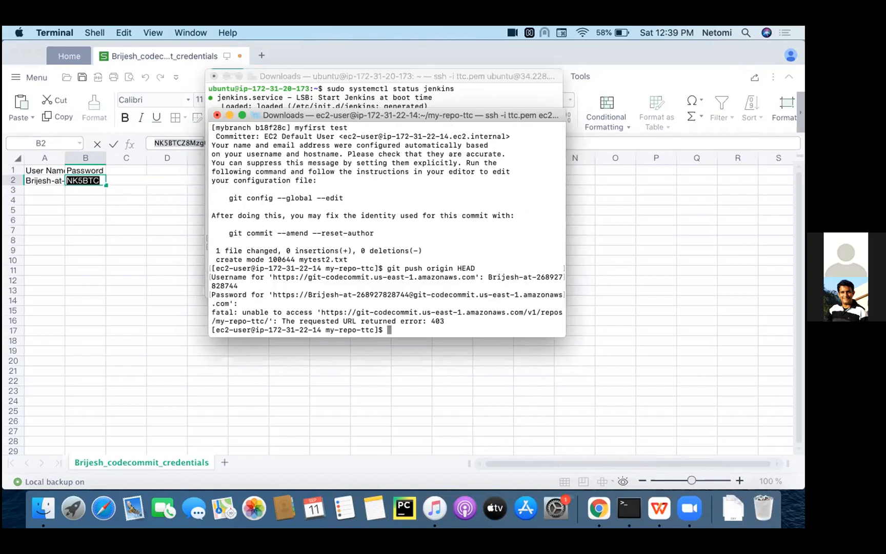
- Rerun git push origin HEAD in Terminal and submit the Git user name copied again from the credentials sheet
key(Up)
key(Return)
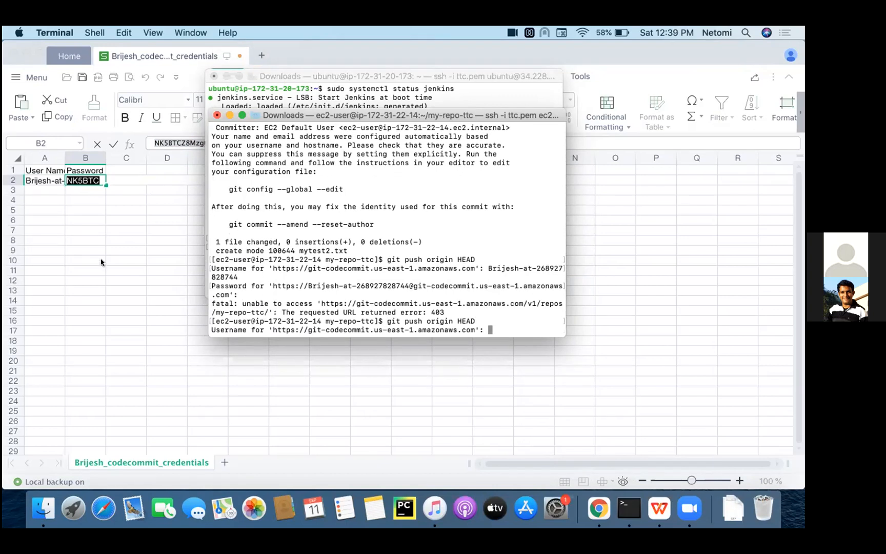
click(45, 218)
click(38, 180)
click(200, 142)
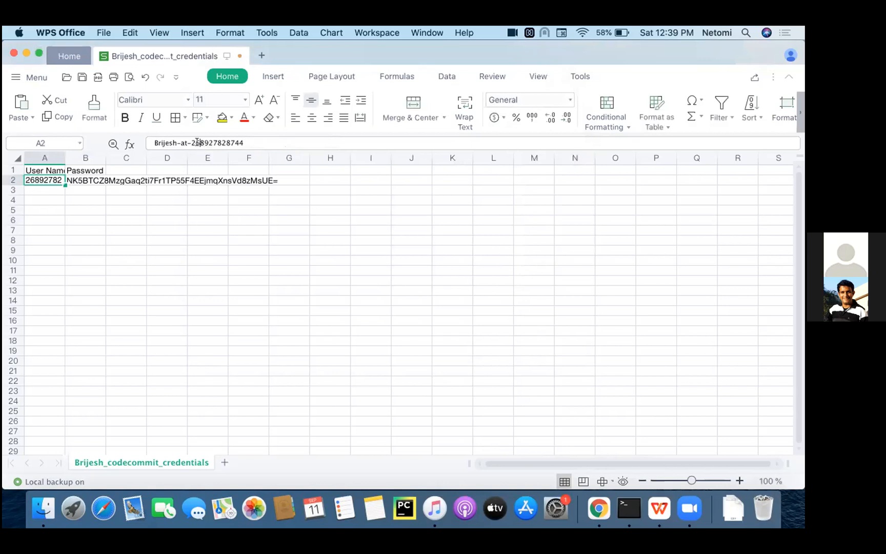
key(super+a)
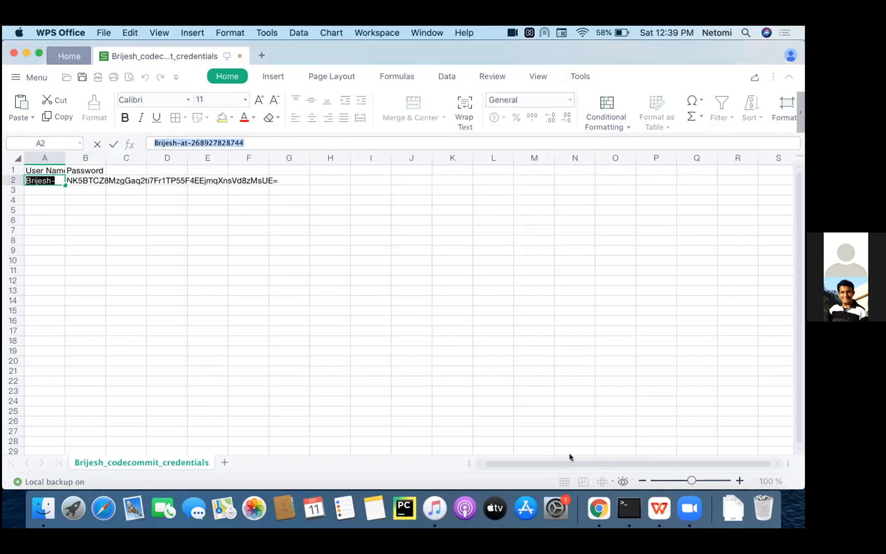
click(629, 508)
key(super+v)
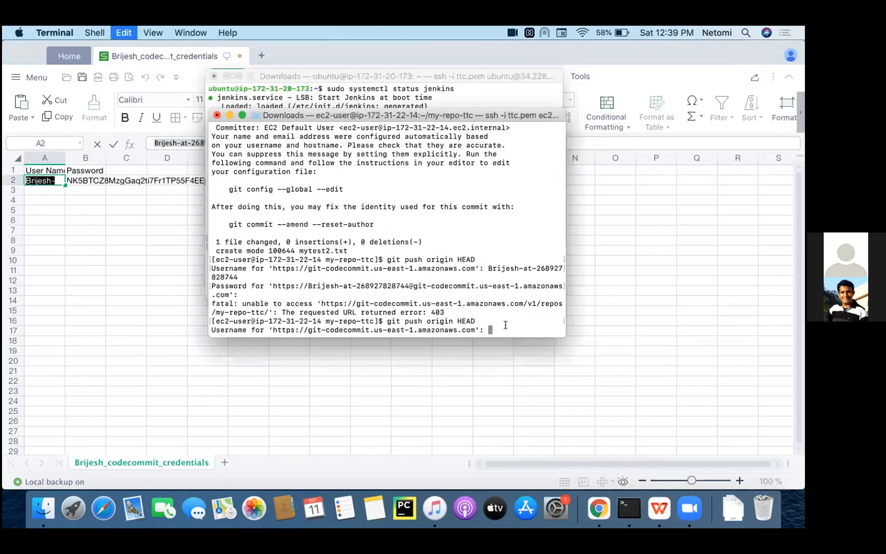
key(Return)
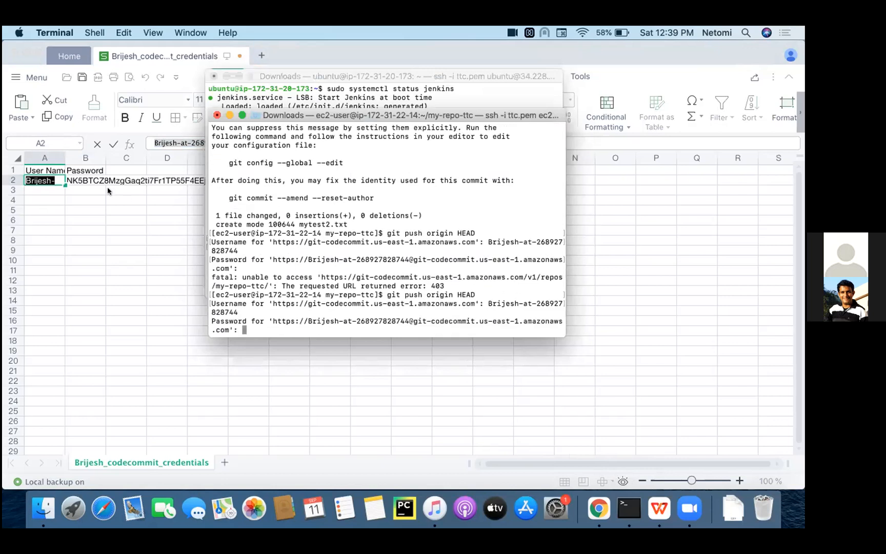
- Copy the Git password again from the credentials sheet and submit it in Terminal to push mybranch to my-repo-ttc
click(96, 181)
click(96, 180)
double_click(204, 142)
click(204, 141)
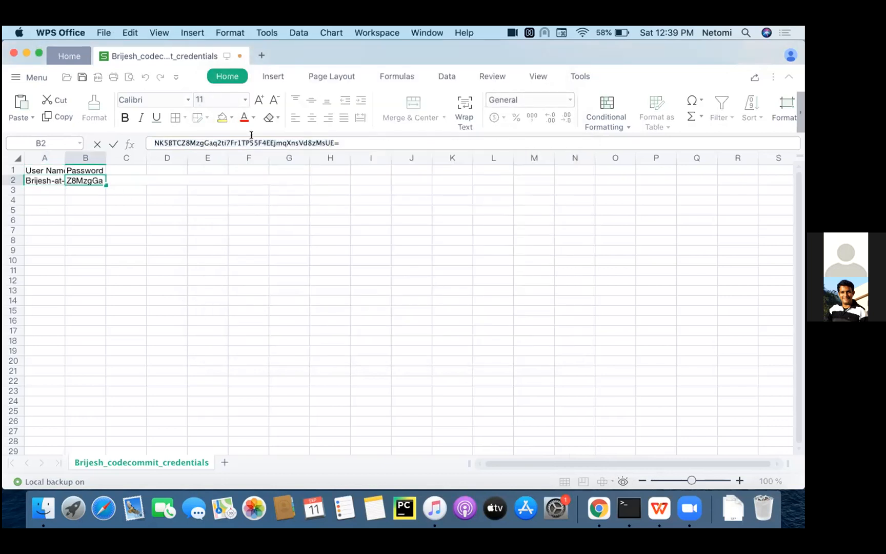
drag(345, 142, 153, 142)
key(super+c)
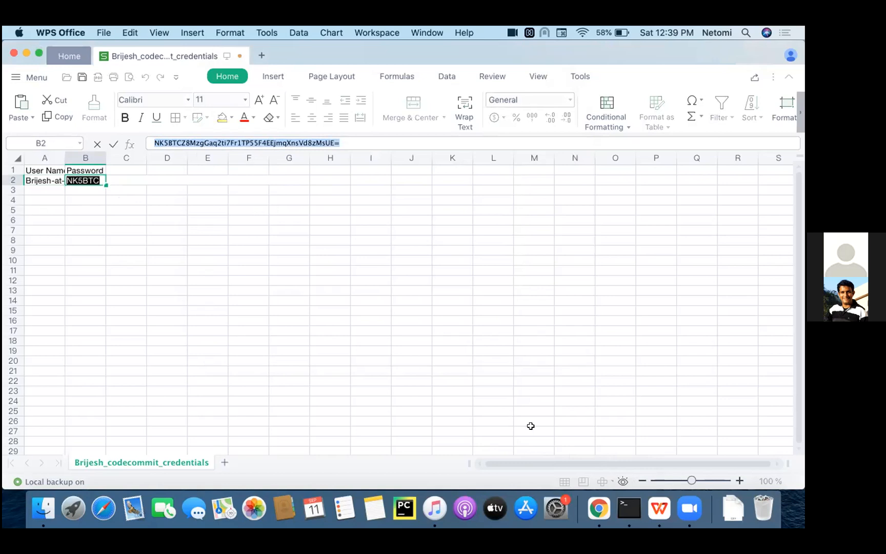
click(626, 507)
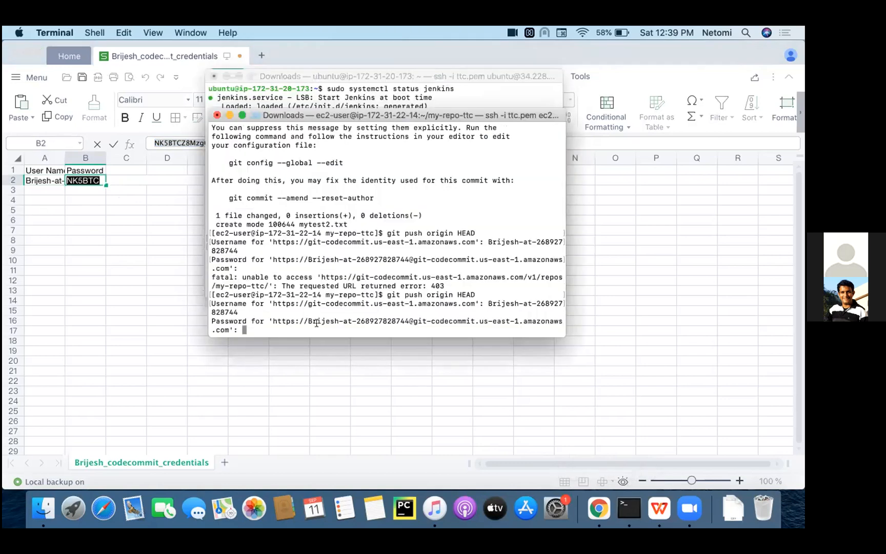
key(super+v)
key(Return)
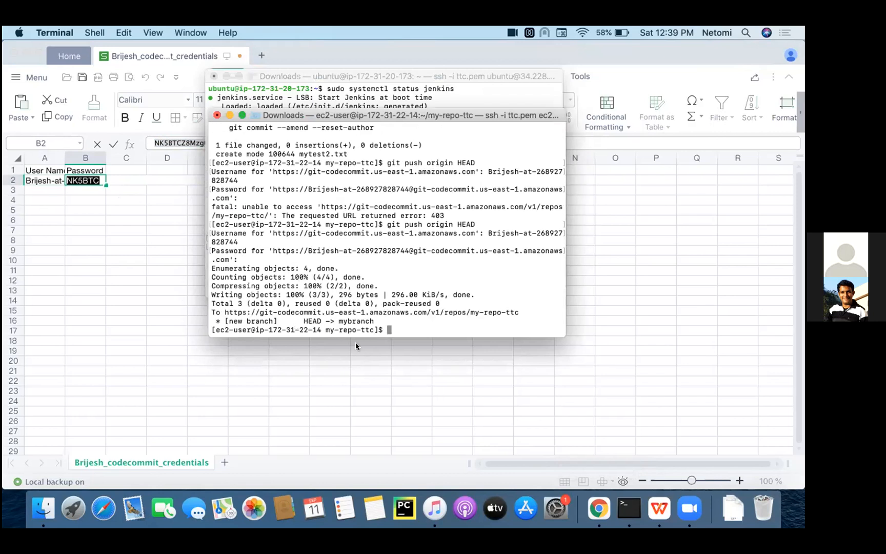
- Switch to the CodeCommit console in Chrome and open the my-repo-ttc repository
double_click(361, 318)
key(ctrl+Right)
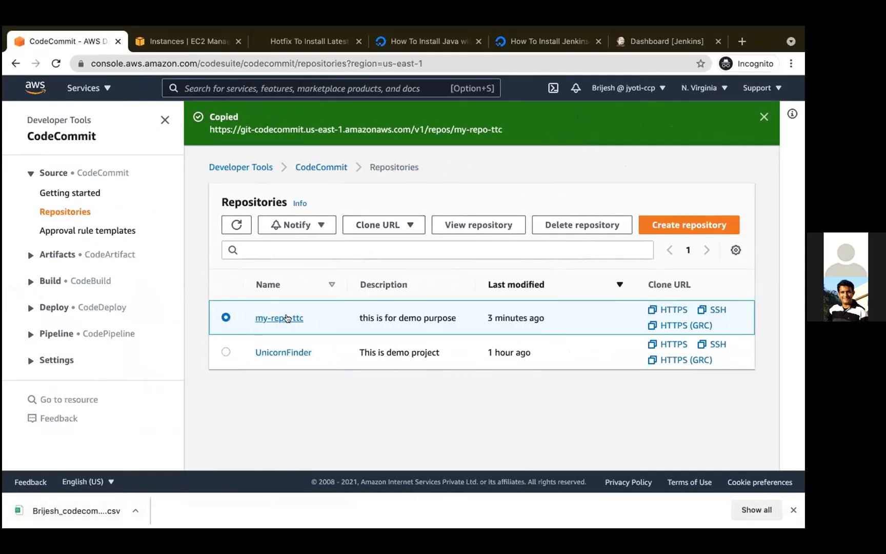
click(289, 317)
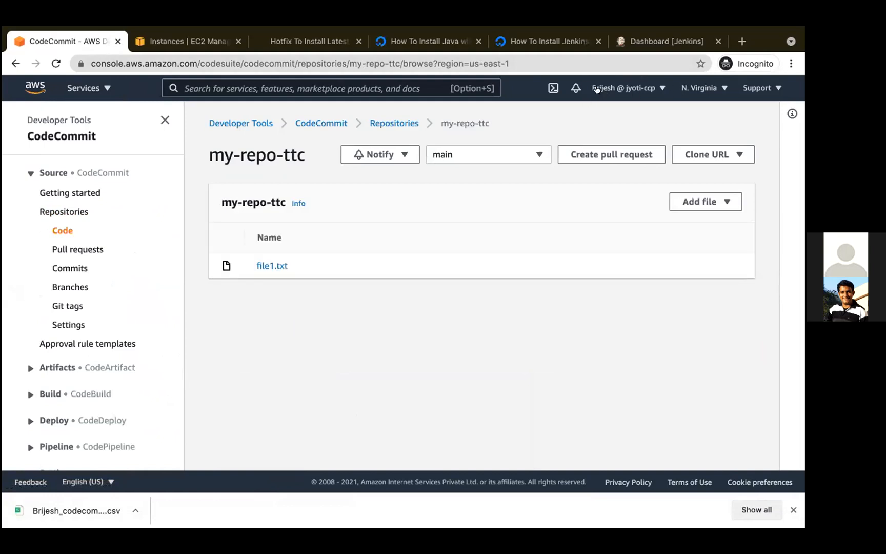
- Start a pull request with source mybranch and destination main, and compare the two branches
click(613, 155)
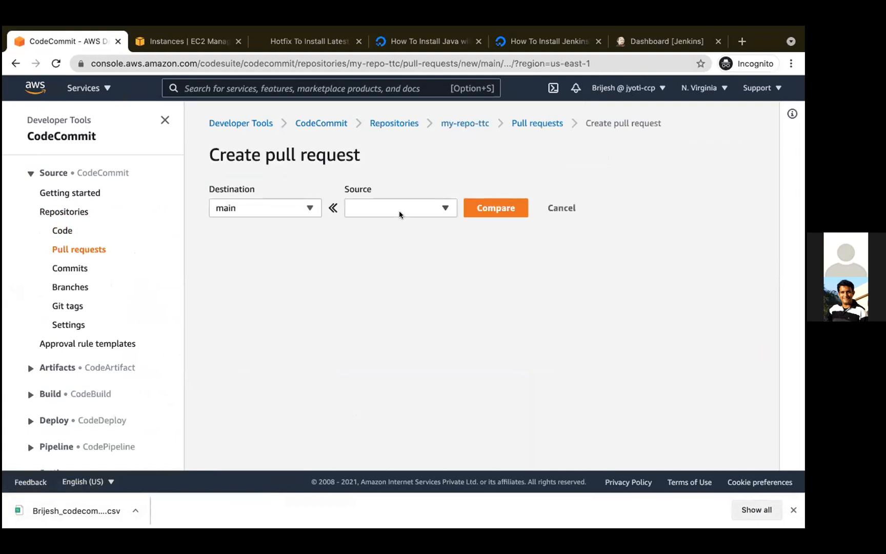
click(398, 210)
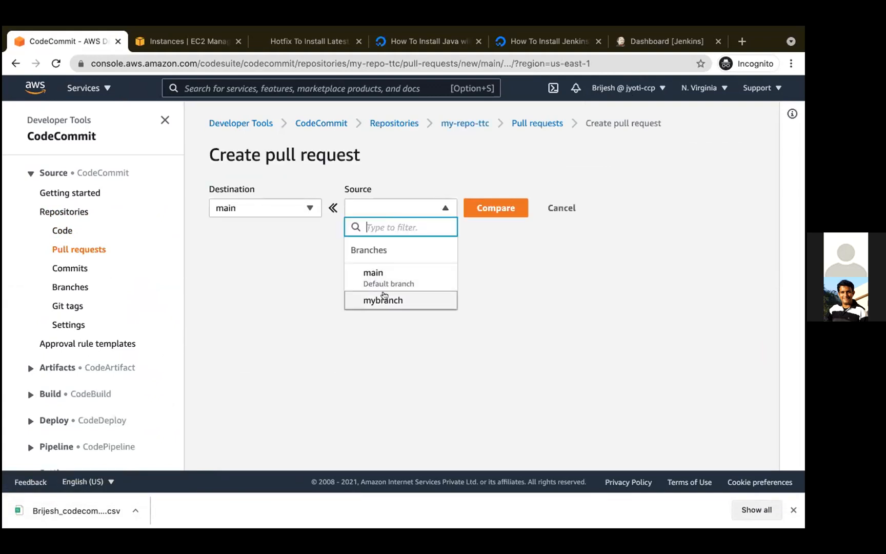
click(383, 298)
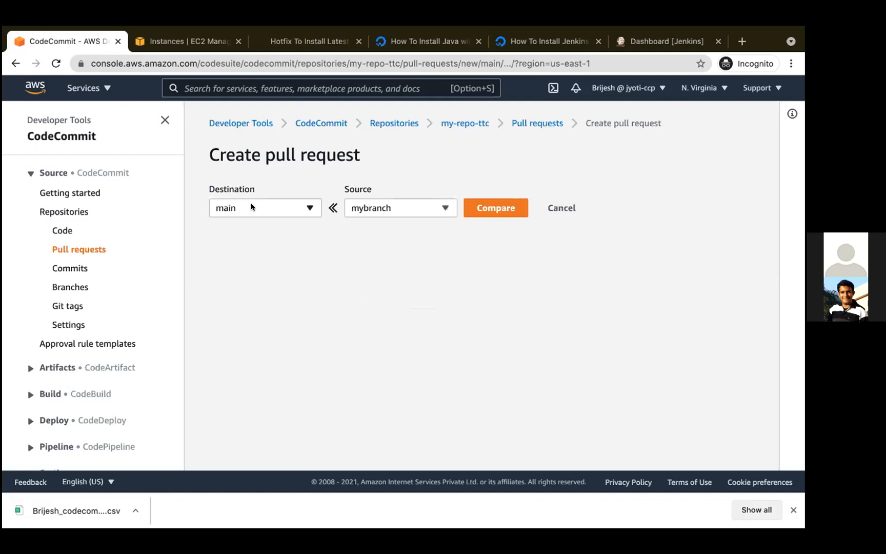
click(504, 208)
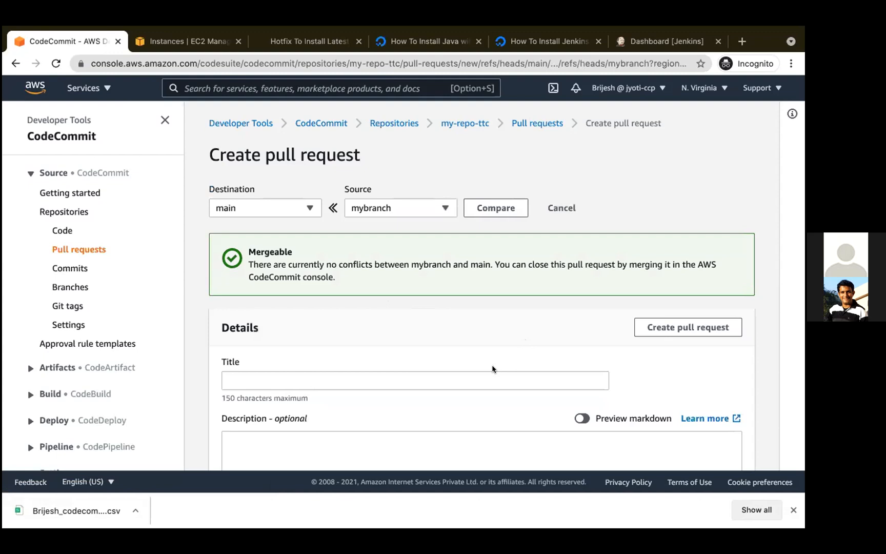
- Examine the changed files and the commits that the new pull request would include
scroll(492, 368, down, 3)
scroll(492, 369, up, 2)
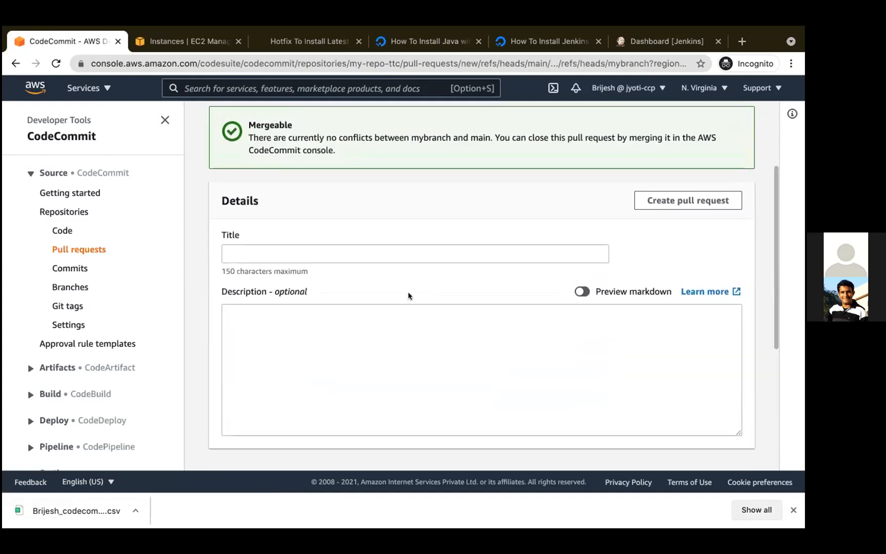
scroll(409, 296, up, 1)
scroll(409, 295, down, 7)
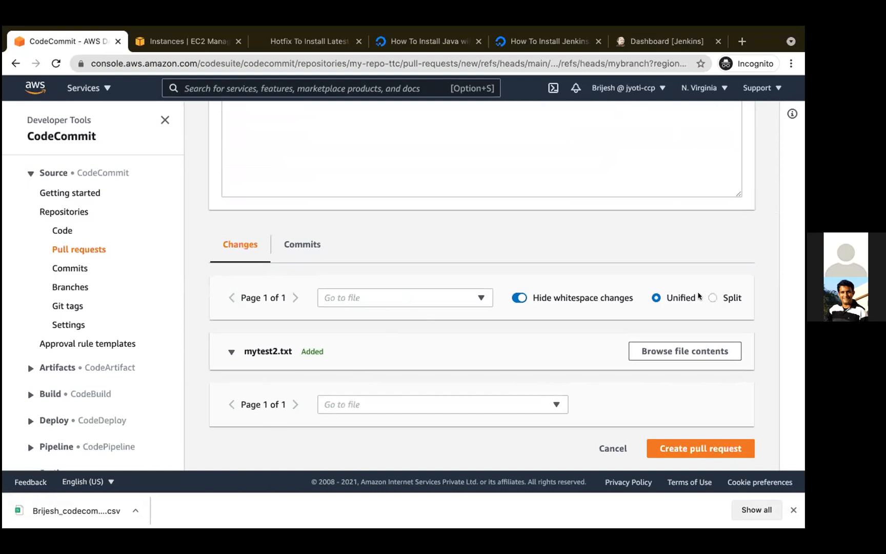
click(301, 246)
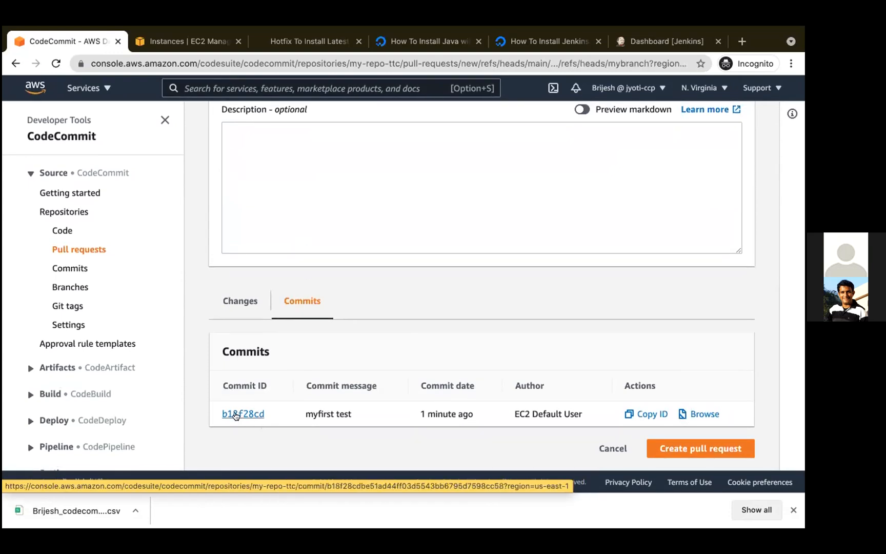
click(333, 305)
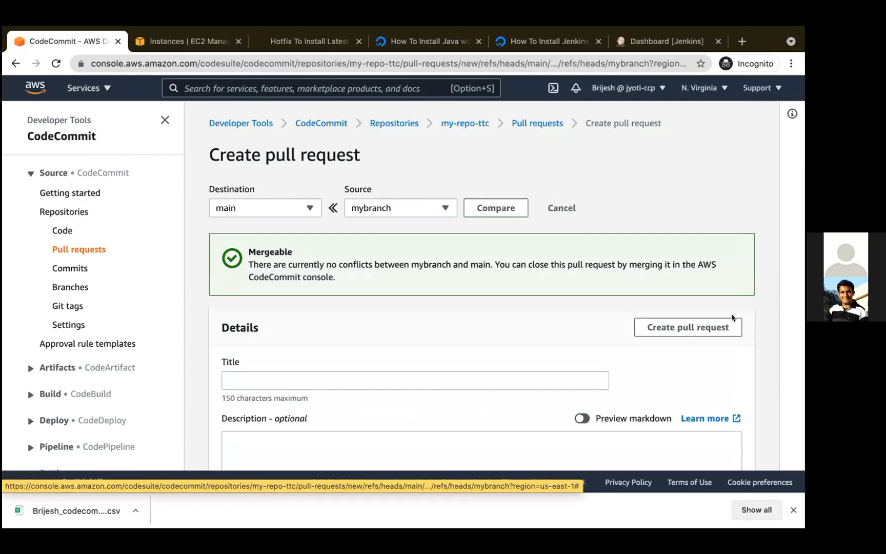
- Title the pull request firstpr and create it
click(702, 327)
click(429, 378)
text(firstpr)
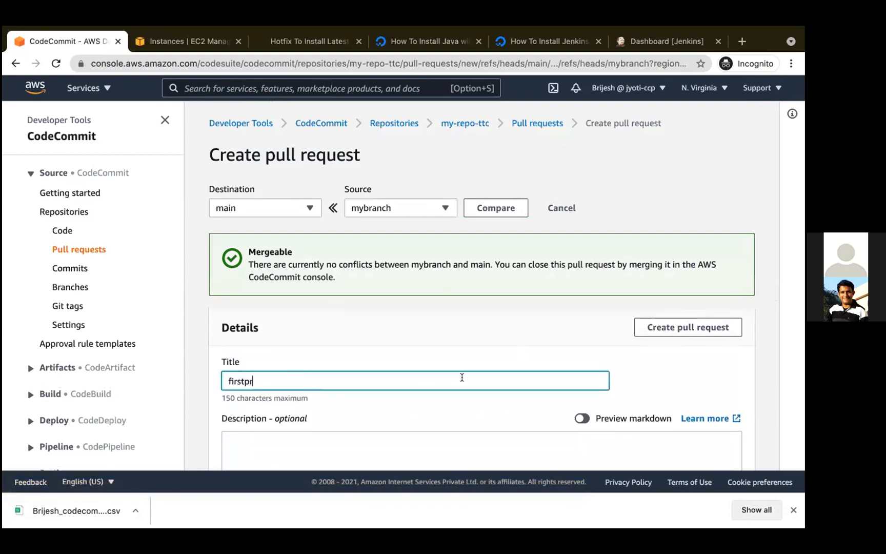
scroll(462, 378, down, 8)
click(660, 448)
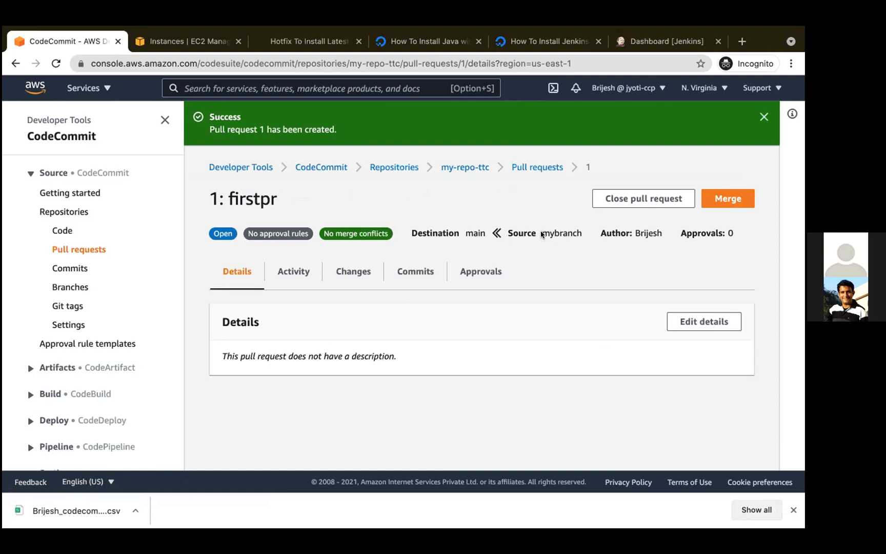
mouse_move(491, 27)
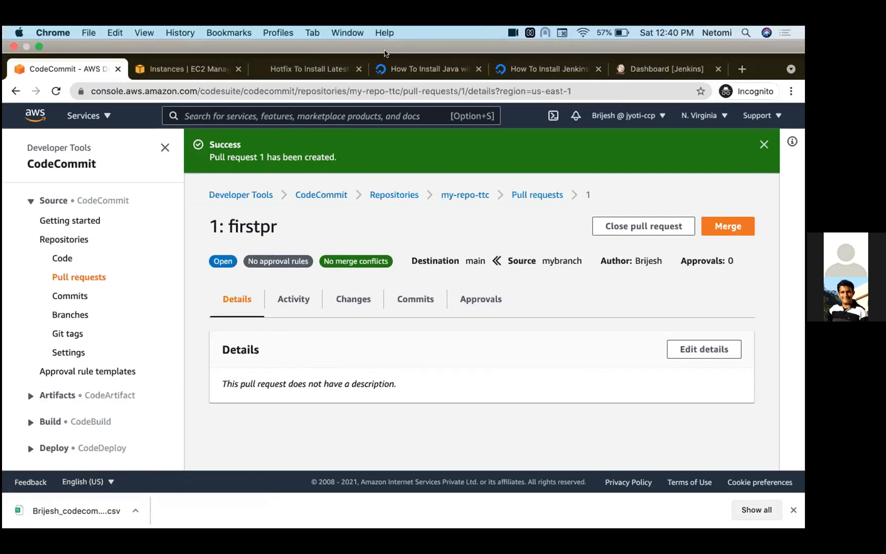